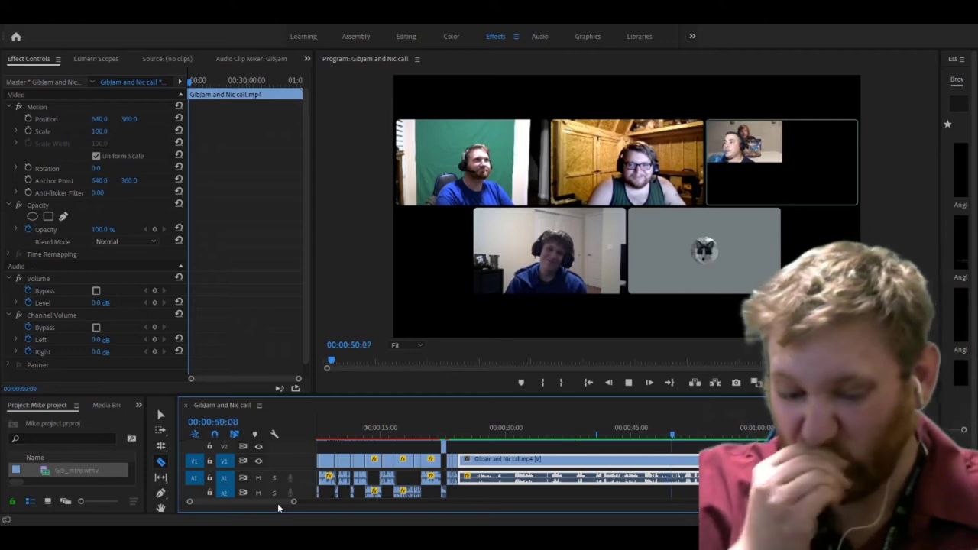
Step: Stop playback, look around the 24-second mark, then return to 00:00:00 on the Gib_intro.wmv logo
key("space")
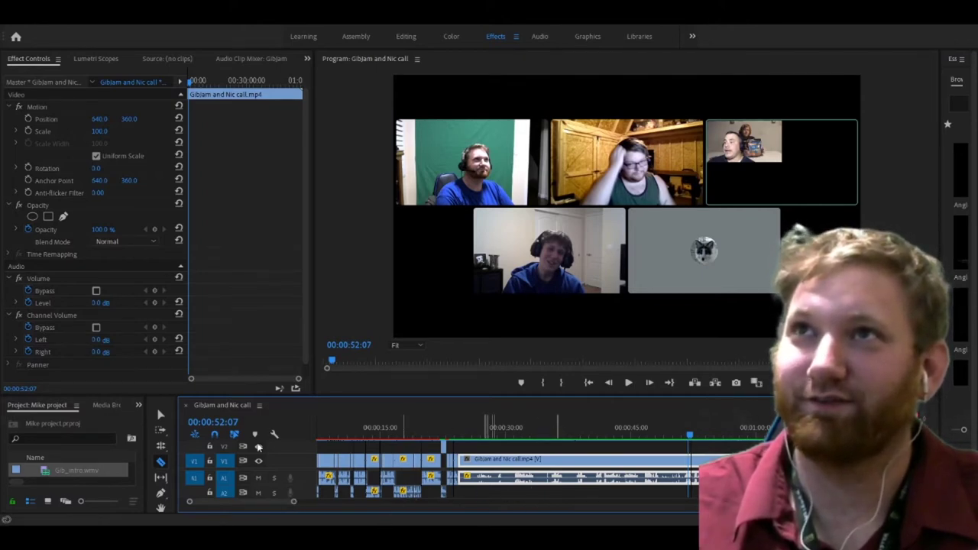
left_click_drag(301, 502, 308, 501)
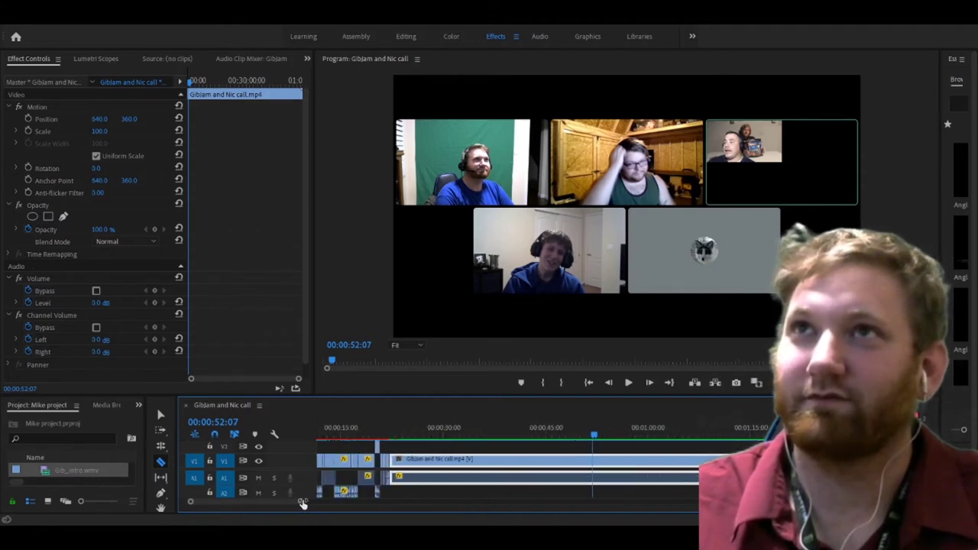
left_click(420, 431)
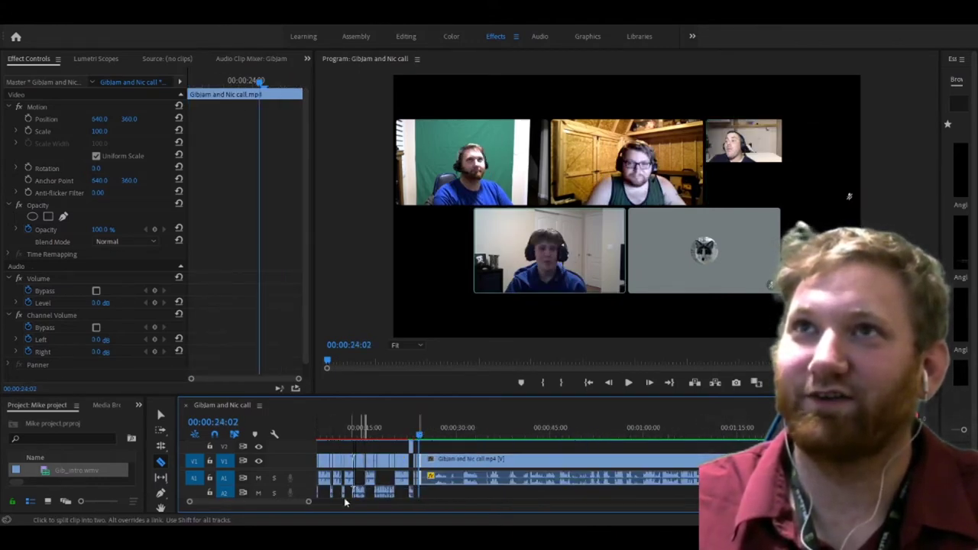
left_click_drag(310, 505, 219, 502)
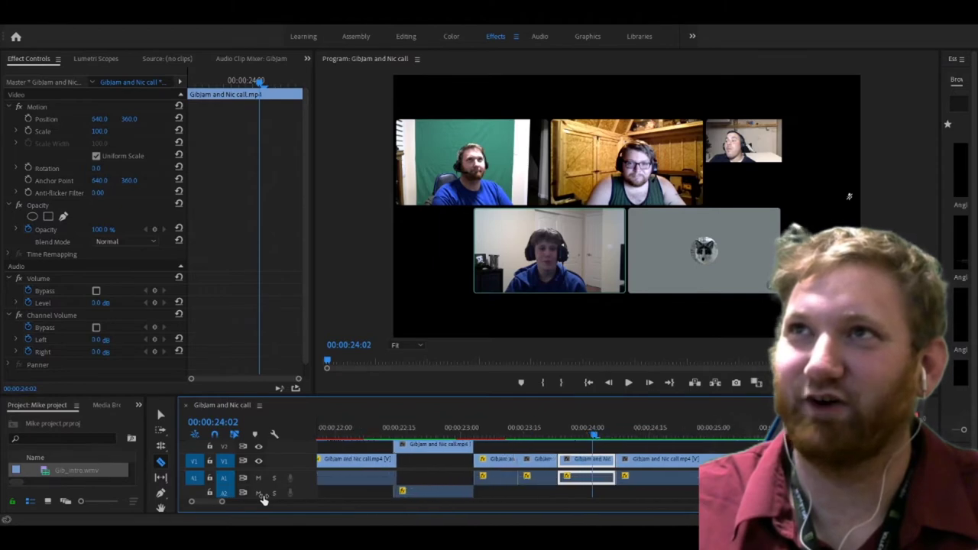
key("Home")
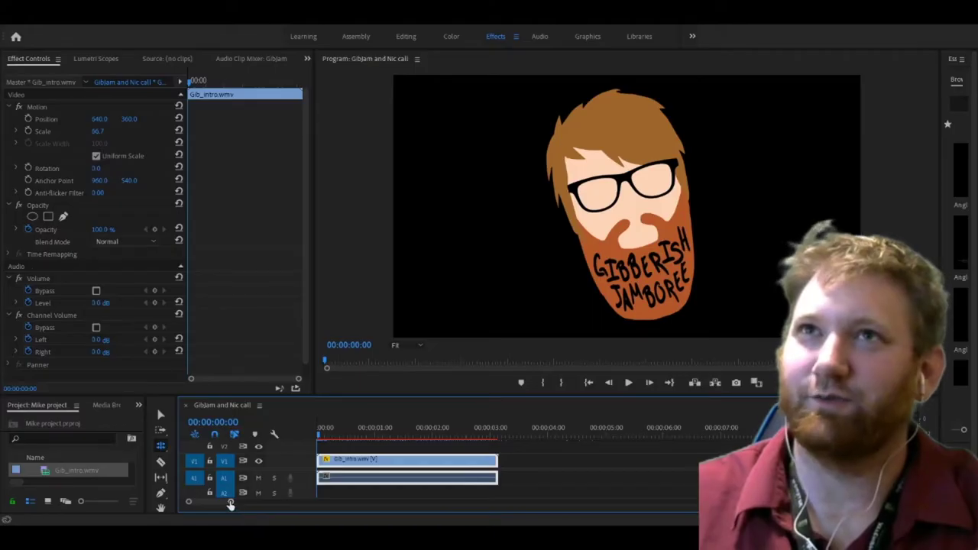
Step: Drag the GibJam and Nic call.mp4 clip left to close the long gap after the intro
left_click_drag(324, 509, 734, 506)
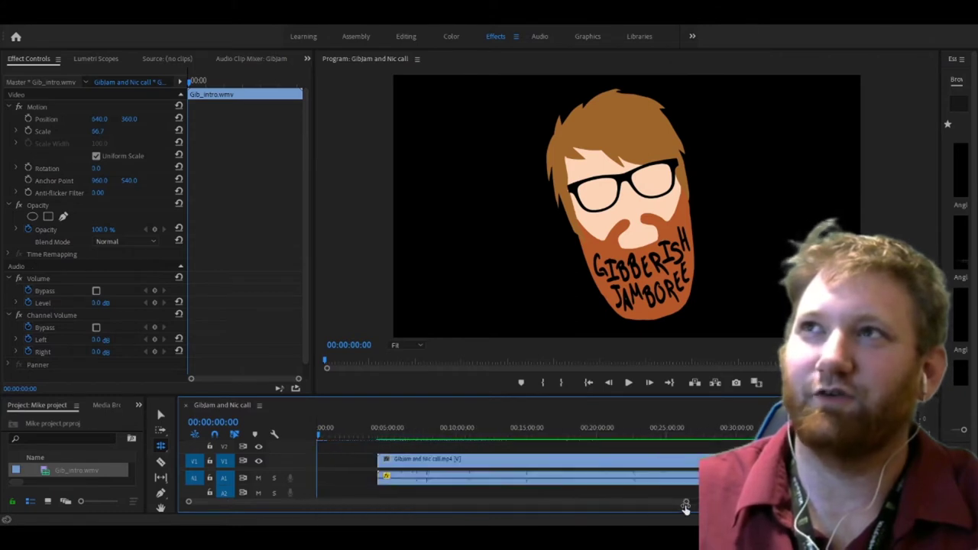
key("minus")
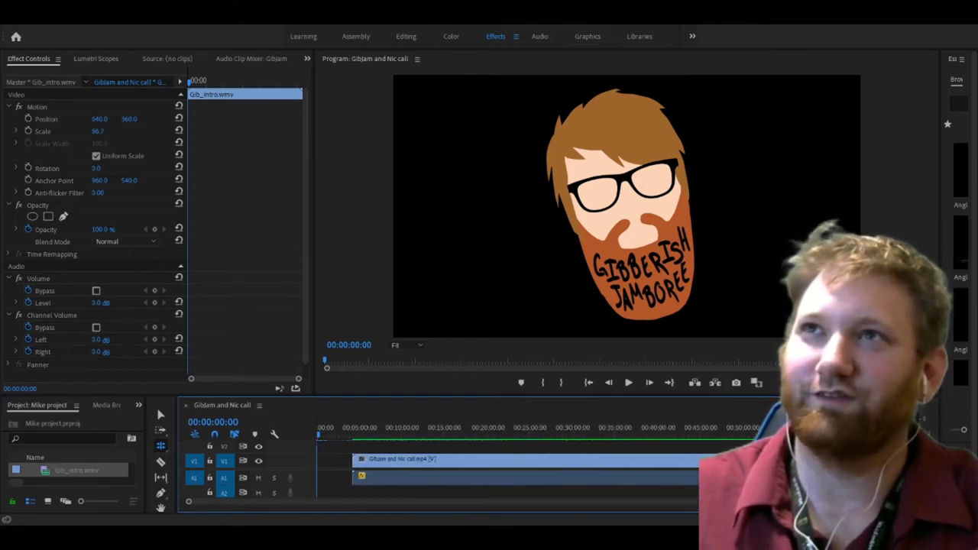
key("equal")
left_click(385, 464)
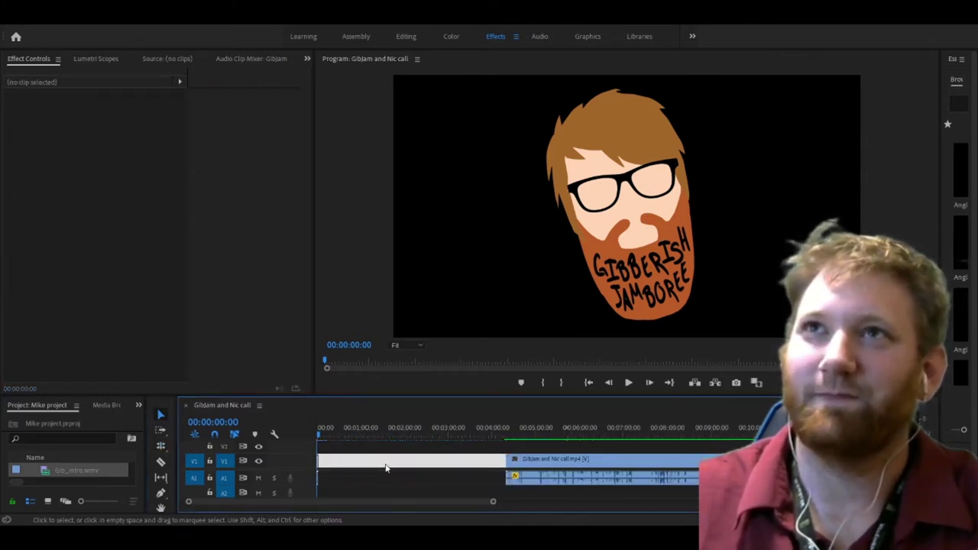
left_click_drag(579, 459, 410, 470)
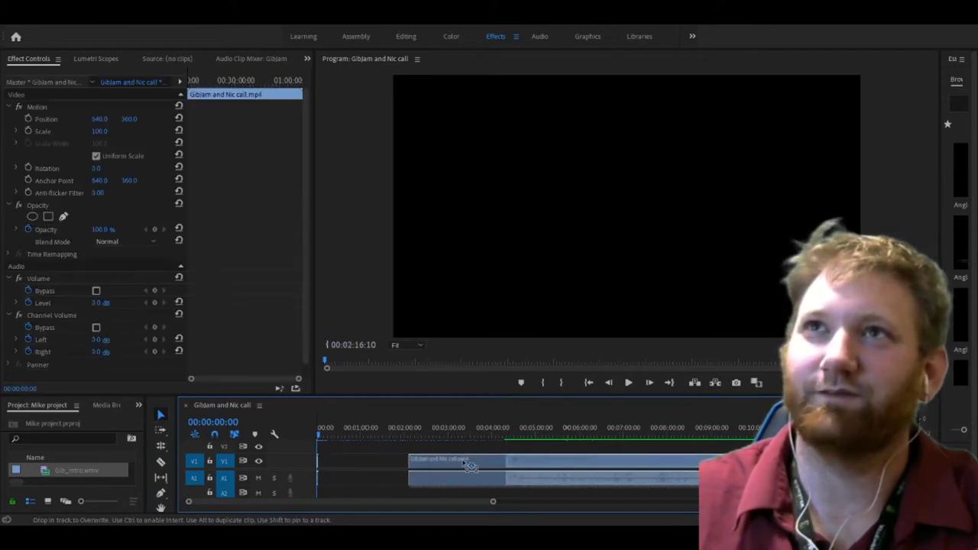
left_click(347, 436)
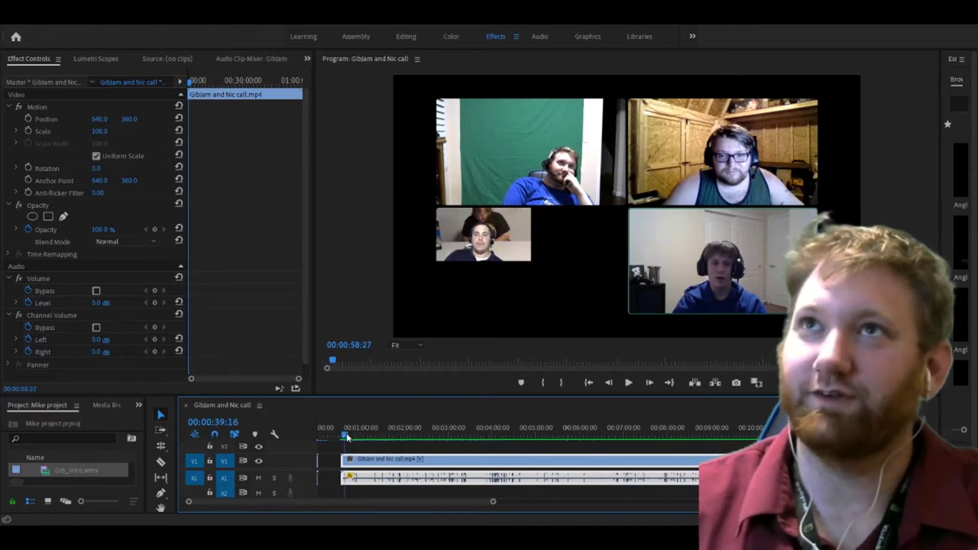
Step: Scrub to 00:00:33:02 and scroll the timeline to show the 20–40 second range
left_click_drag(346, 436, 342, 436)
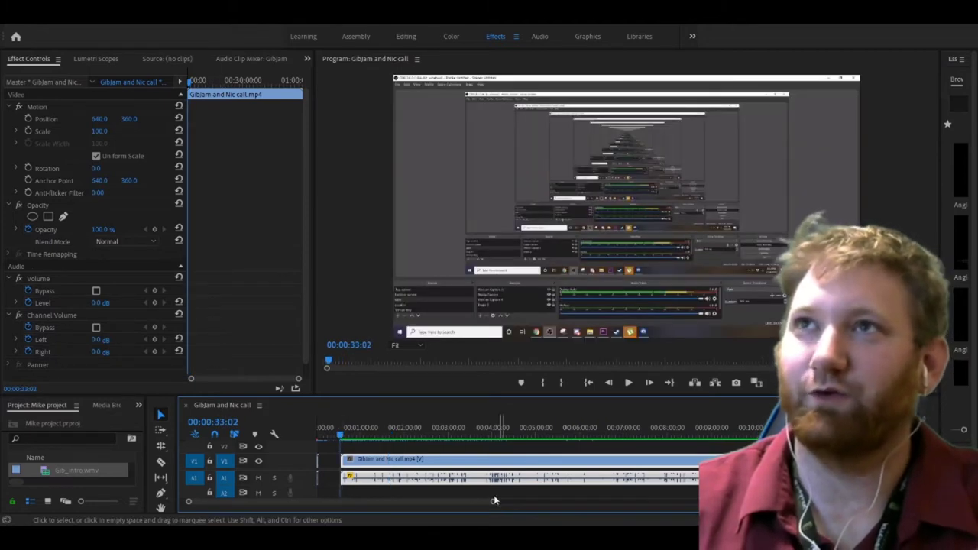
scroll(480, 509, "down", 5)
scroll(562, 506, "down", 5)
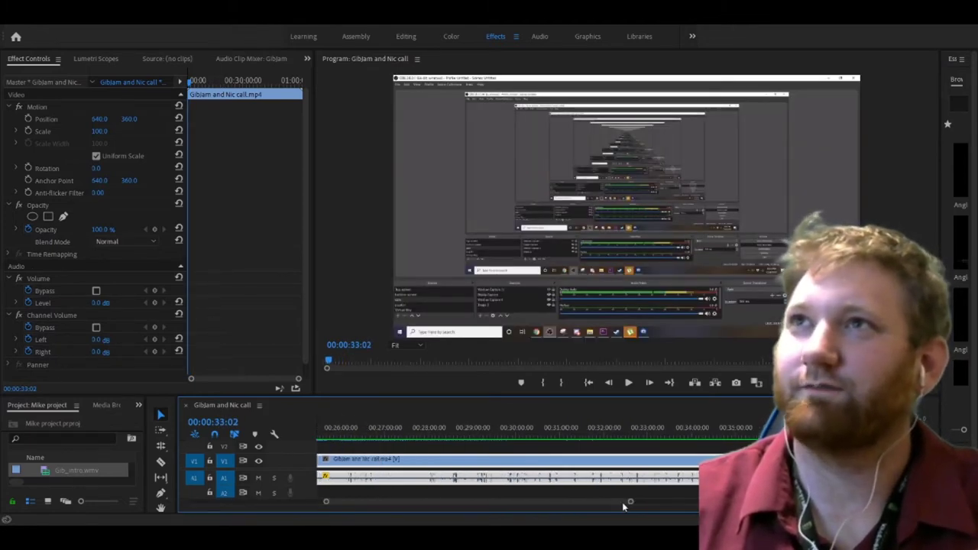
left_click_drag(631, 506, 524, 508)
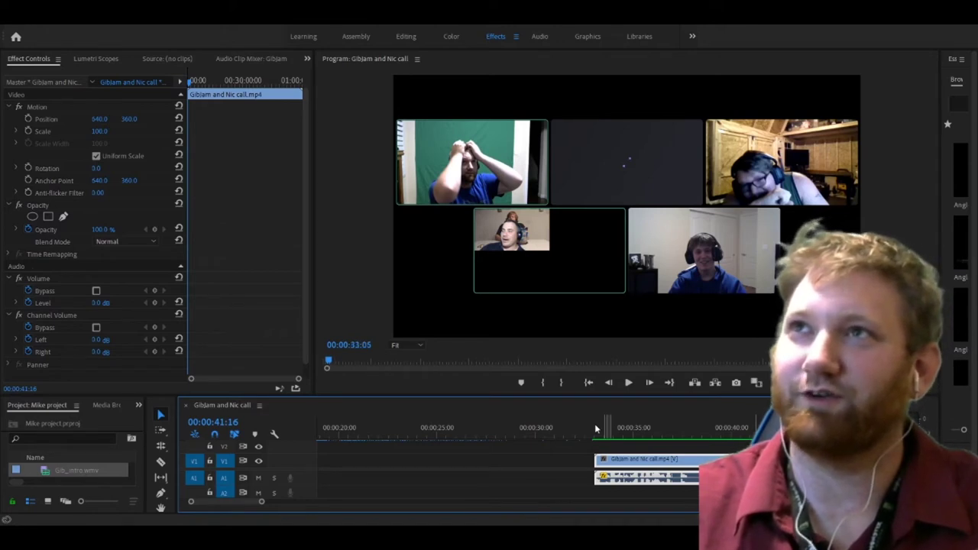
Step: Play the call from 00:00:33:05, checking around 48 seconds, on toward about 3:27
left_click(595, 428)
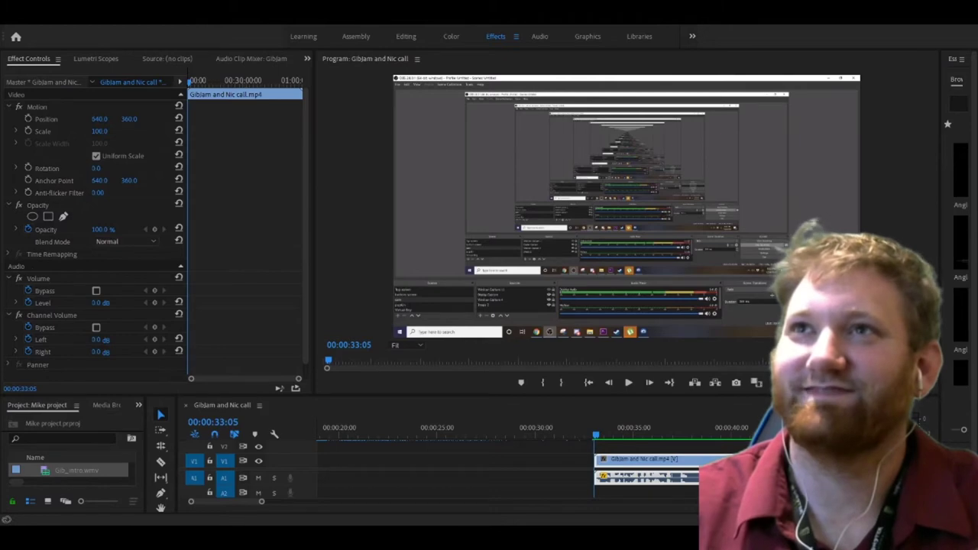
key("space")
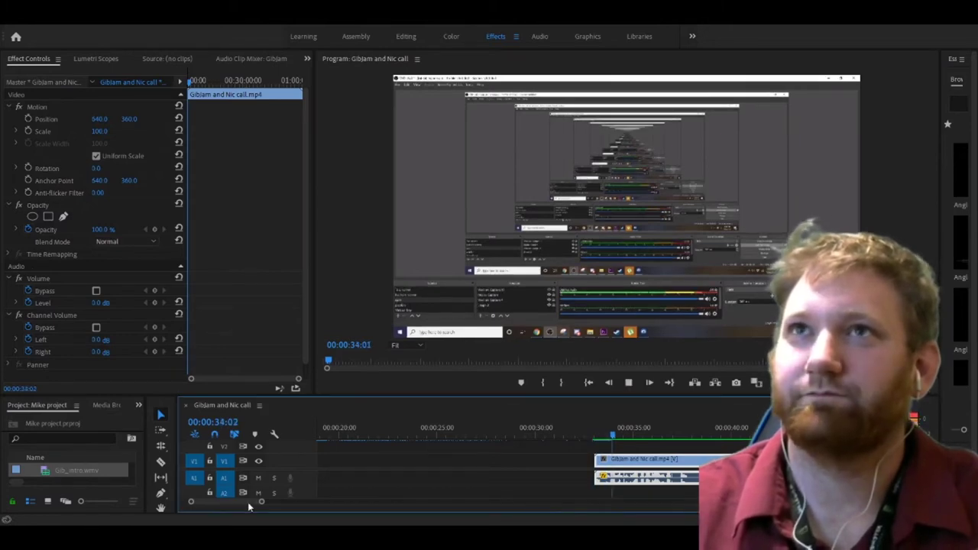
mouse_move(258, 502)
left_mouse_down()
mouse_move(240, 505)
mouse_move(266, 504)
left_mouse_up()
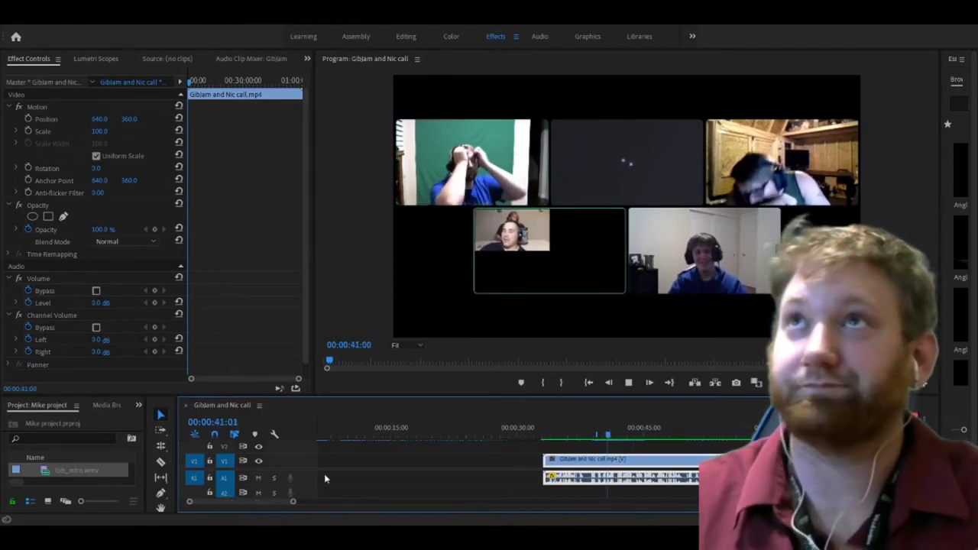
left_click(666, 433)
left_click_drag(666, 433, 669, 433)
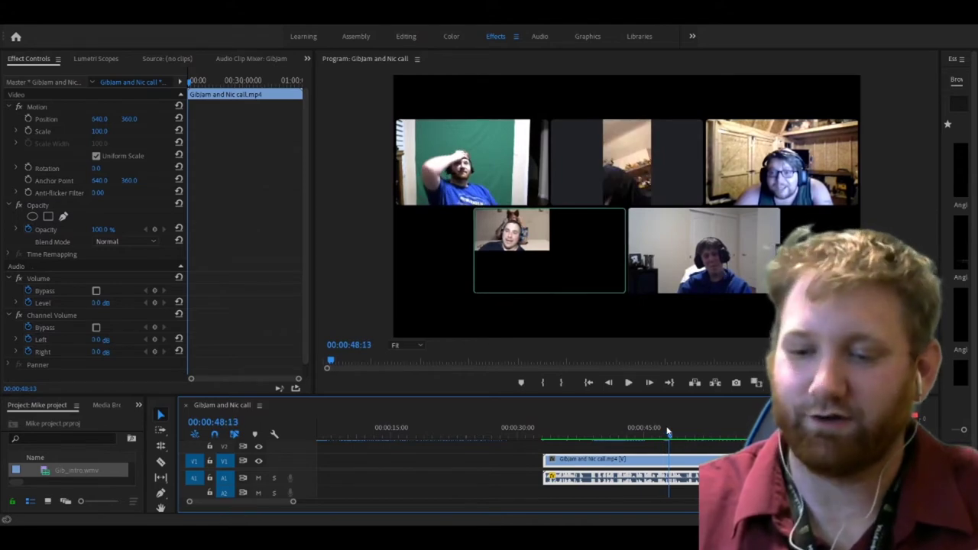
key("minus")
left_click(616, 433)
key("space")
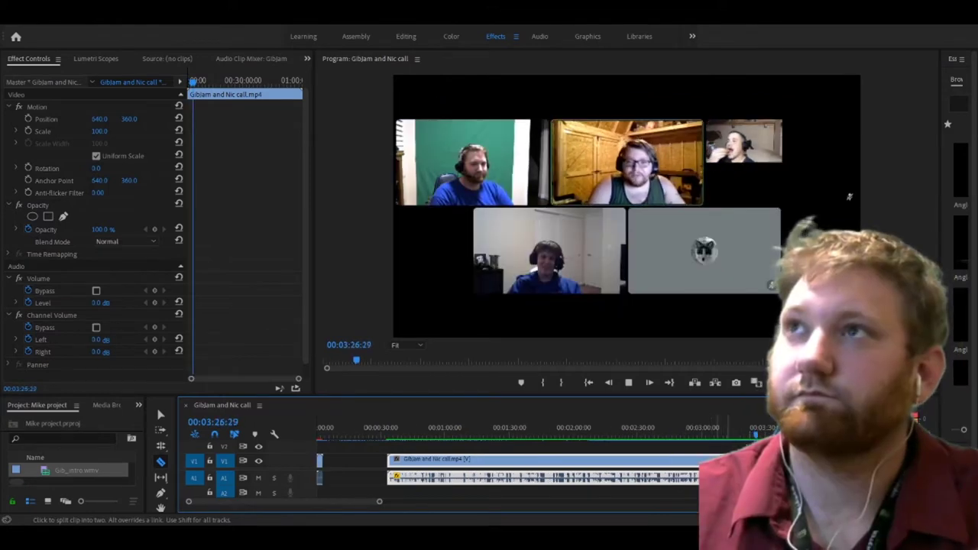
Step: Split the call at about 3:27 and ripple-trim away the opening stretch
key("space")
scroll(374, 502, "up", 3)
scroll(360, 502, "up", 2)
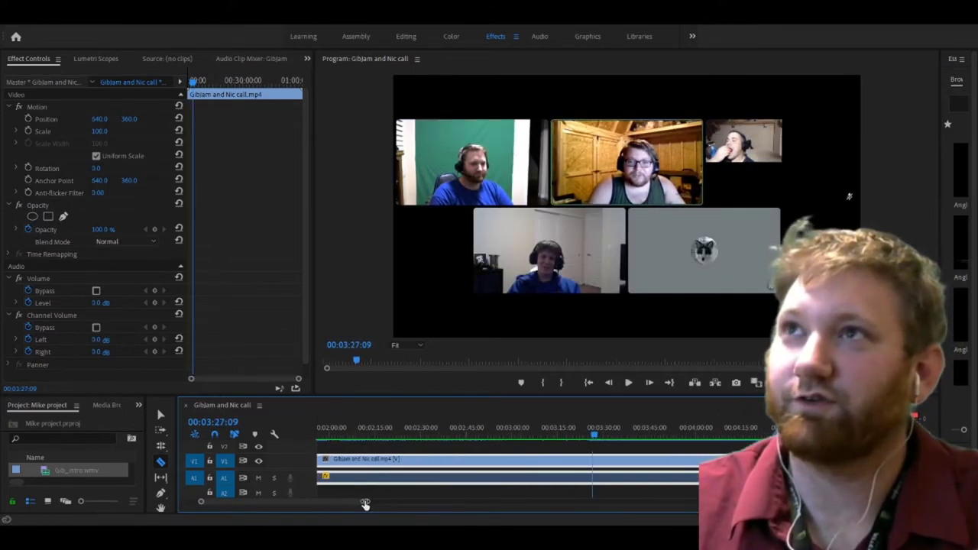
scroll(354, 505, "up", 2)
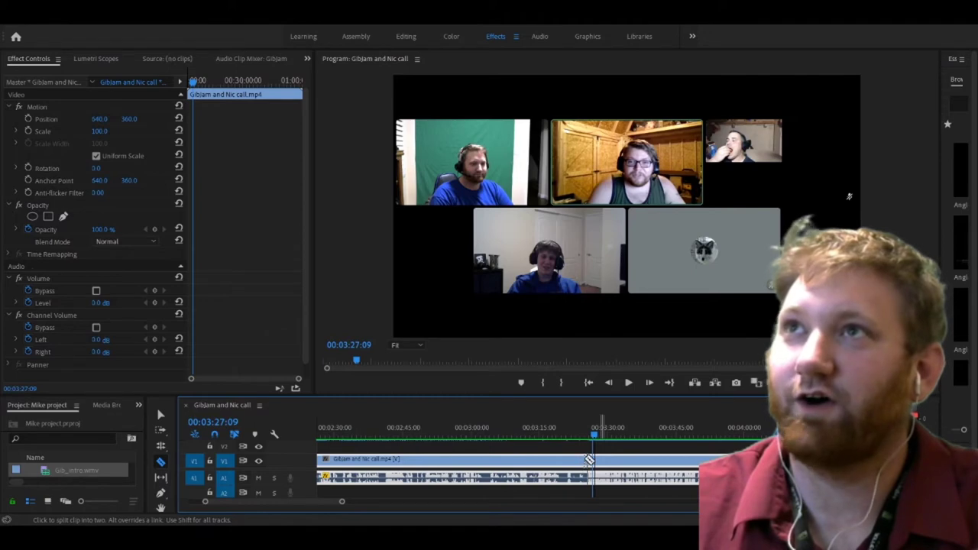
left_click(590, 459)
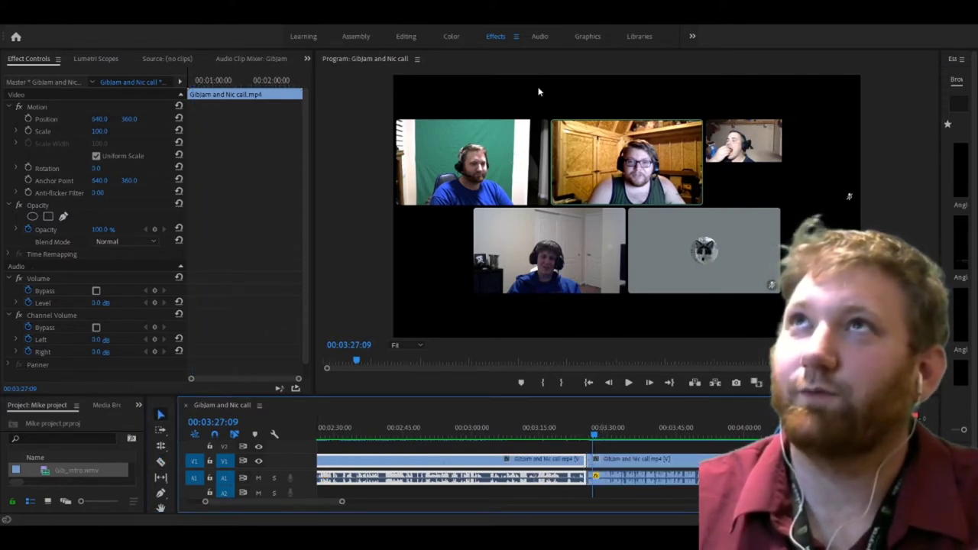
key("q")
Step: Razor the clip around 48–49 seconds, ripple-delete the short middle piece, and review the edit
key("space")
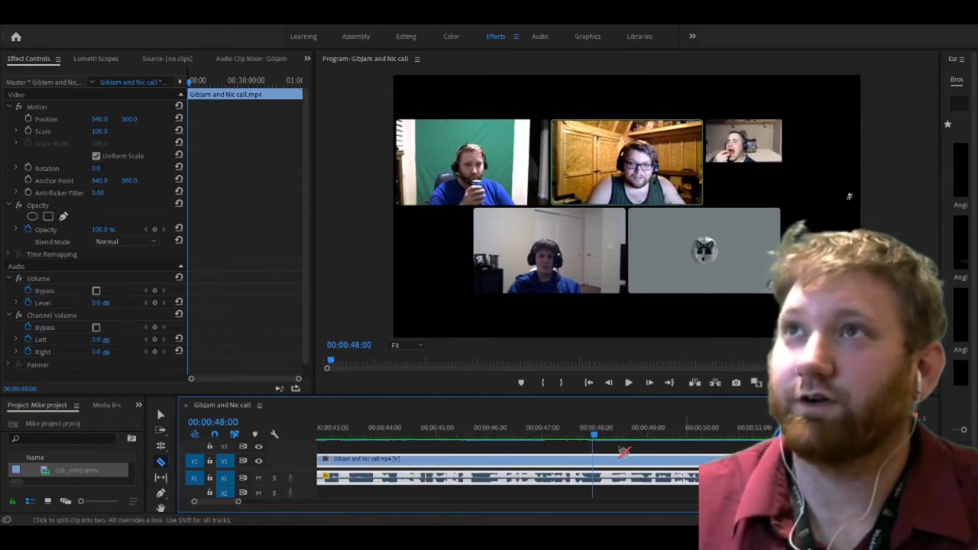
left_click(595, 459)
key("space")
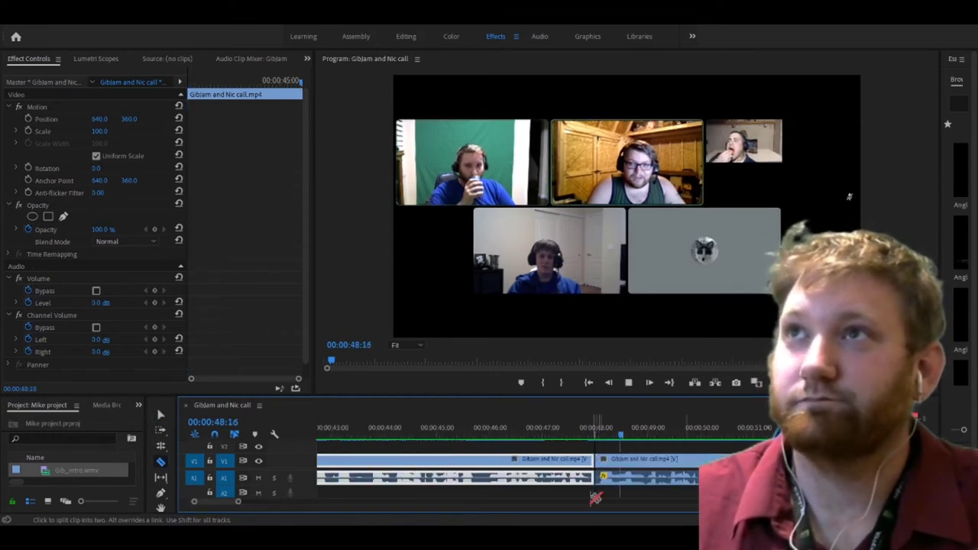
key("space")
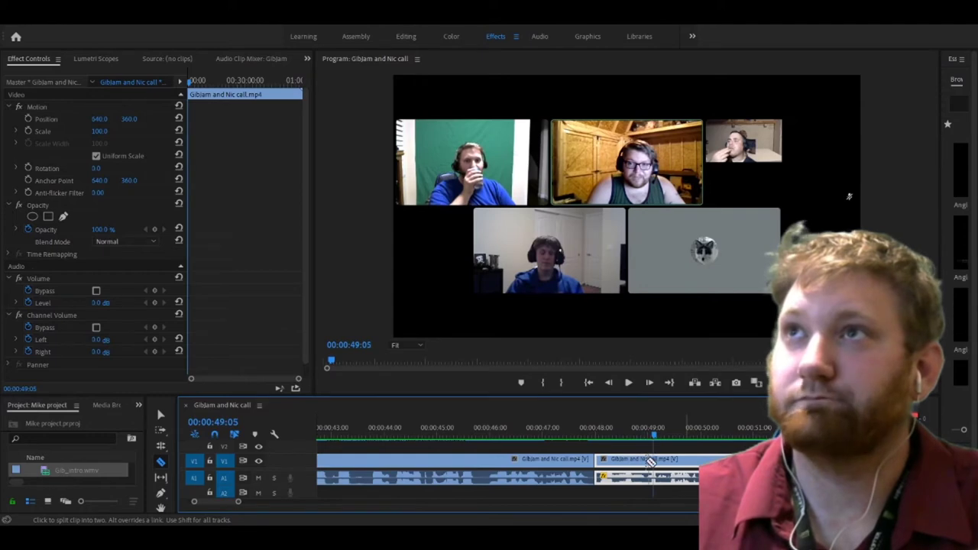
left_click(647, 462)
left_click(616, 462)
key("v")
left_click(631, 467)
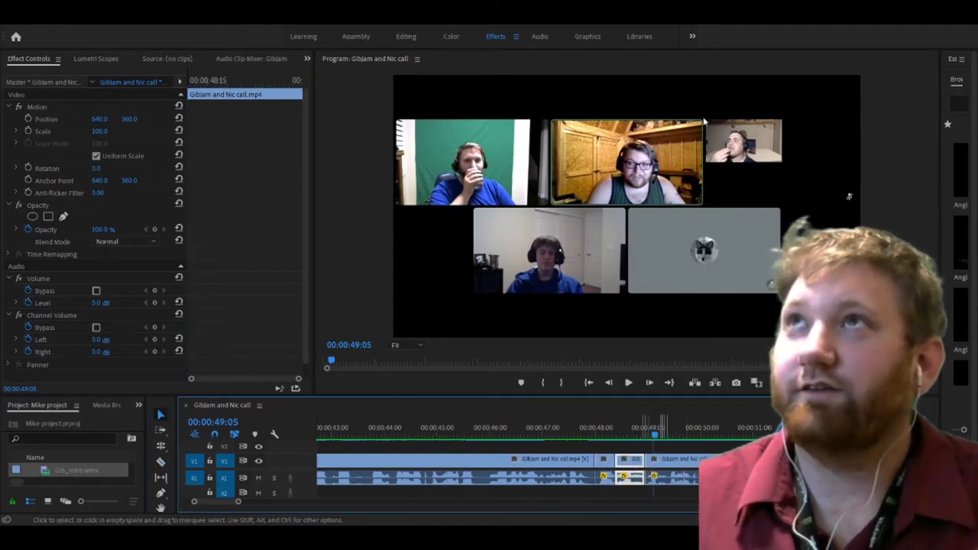
key("shift+Delete")
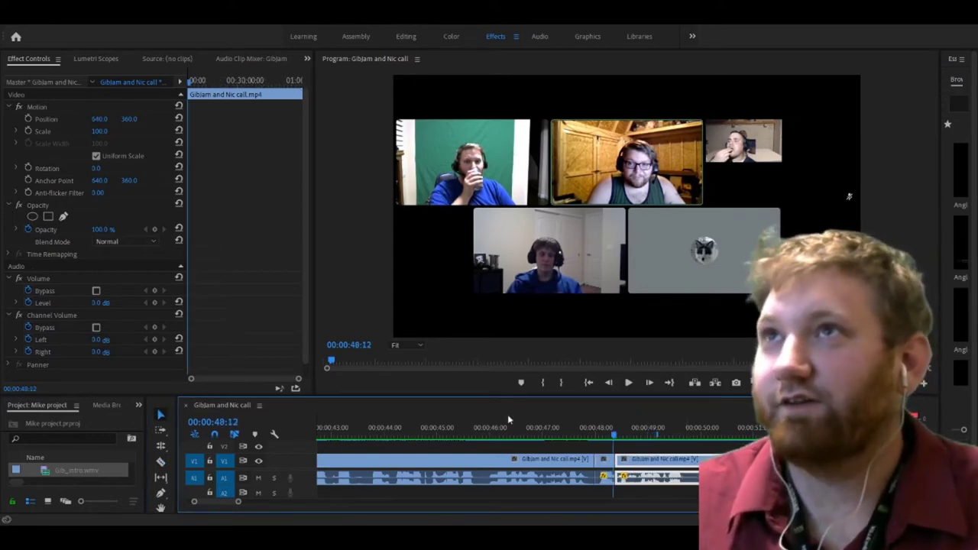
left_click(506, 421)
key("space")
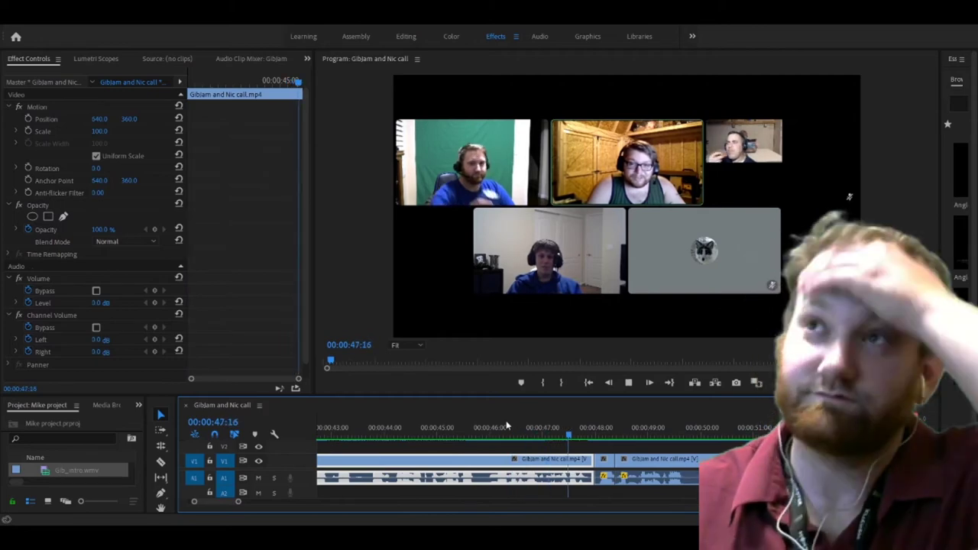
key("space")
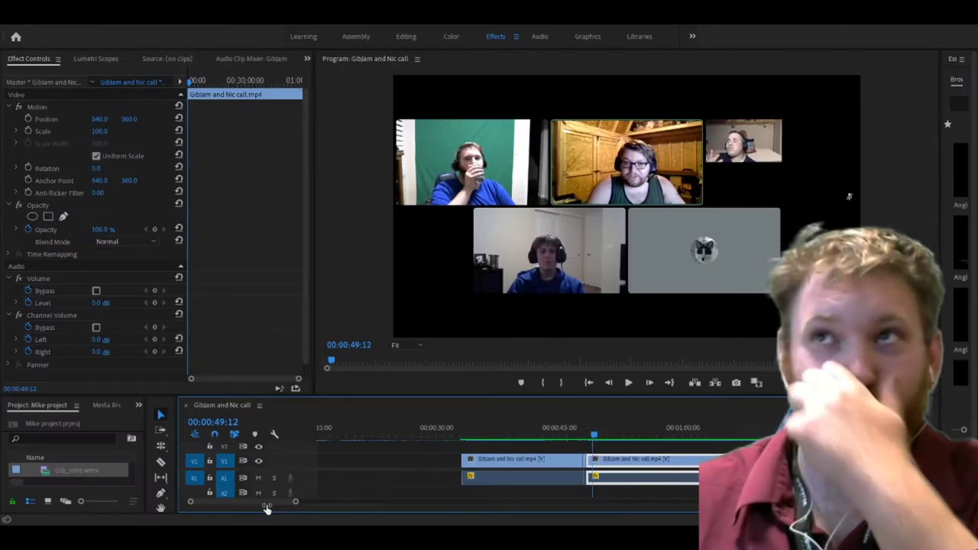
Step: Split the call clip at the playhead and scale the later part to 300%, Position Y 727
left_click_drag(267, 507, 321, 509)
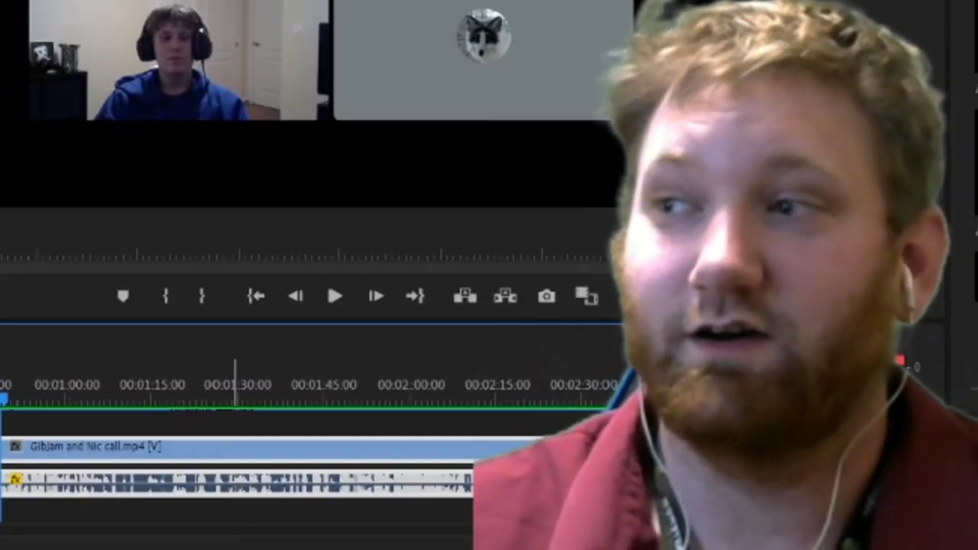
key("space")
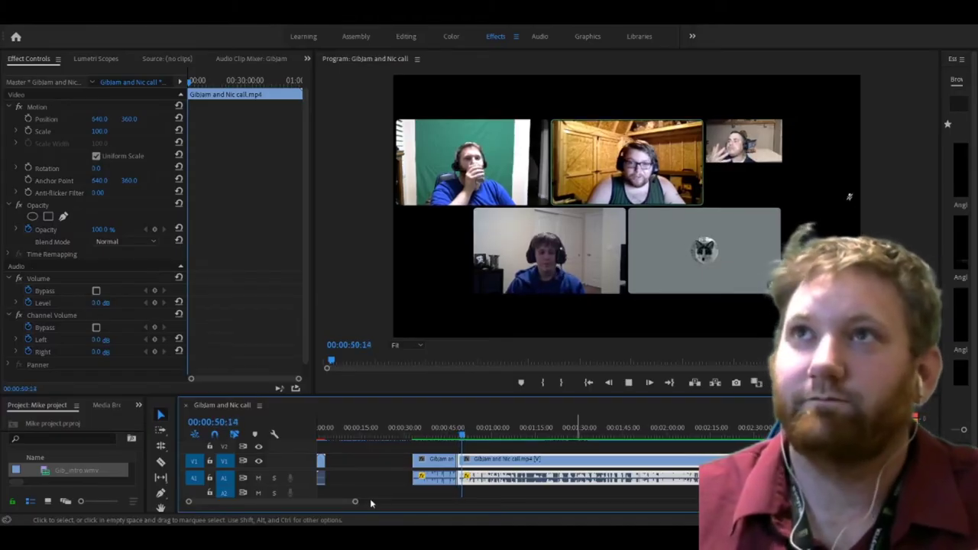
left_click_drag(357, 504, 311, 499)
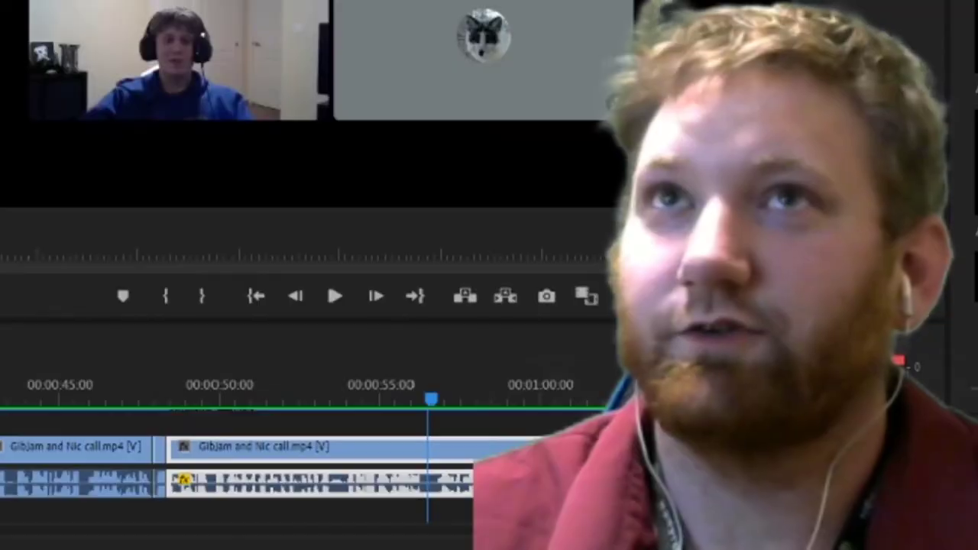
key("c")
left_click(426, 456)
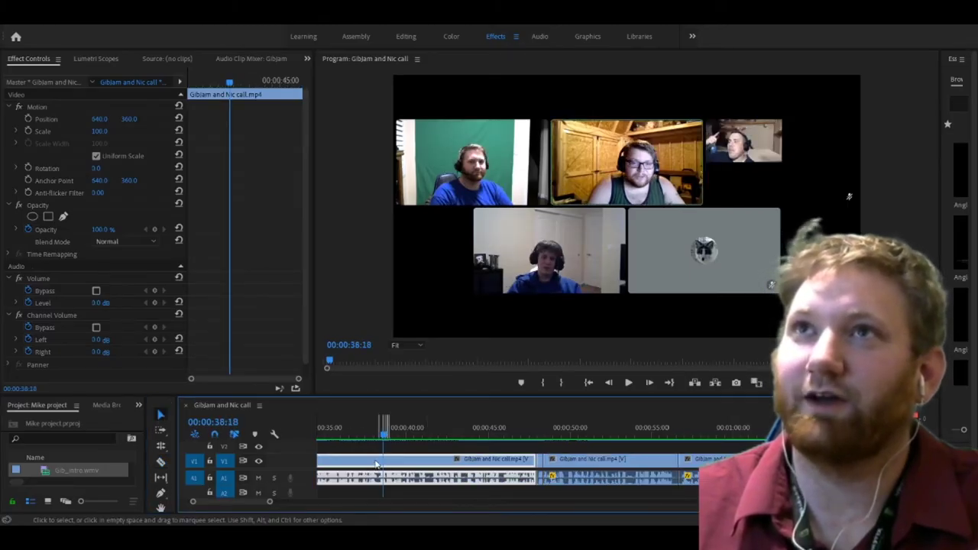
left_click_drag(99, 131, 203, 119)
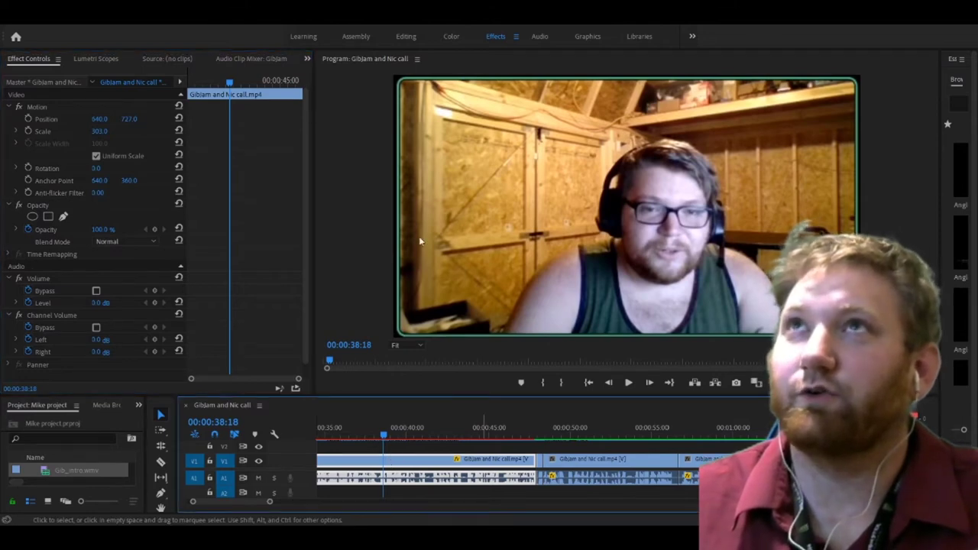
Step: Split the zoomed call clip at 00:00:35:24
left_click(581, 459, "shift")
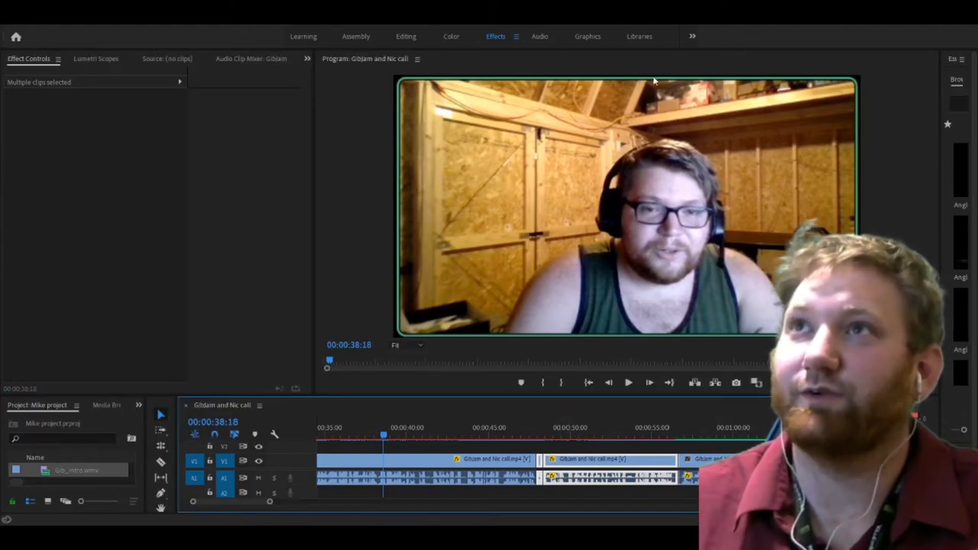
mouse_move(269, 502)
left_mouse_down()
mouse_move(285, 503)
mouse_move(273, 503)
left_mouse_up()
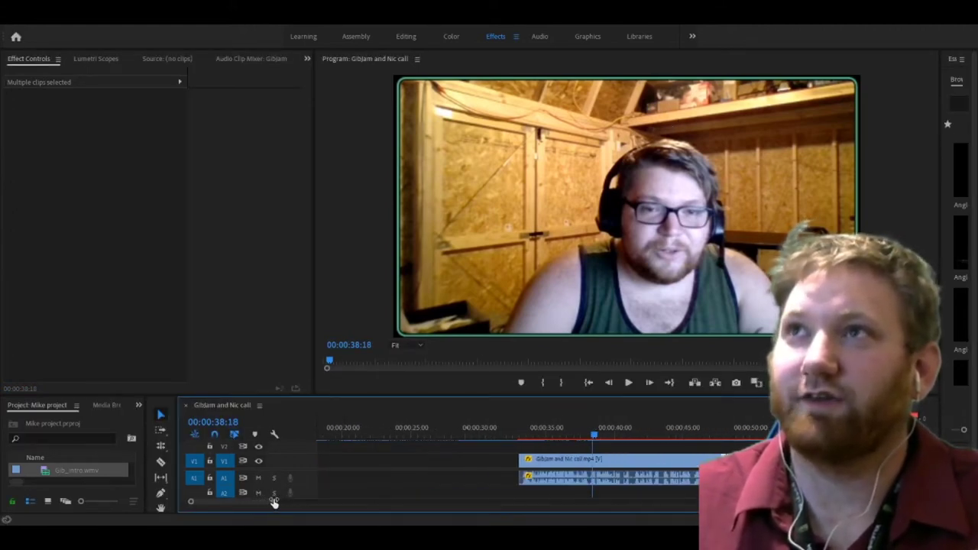
left_click(522, 439)
left_click(557, 463)
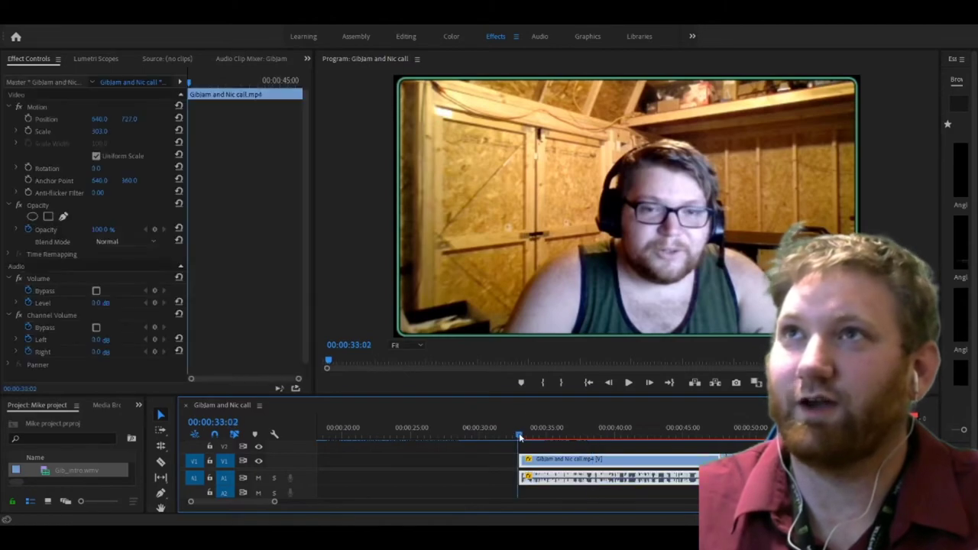
left_click(556, 432)
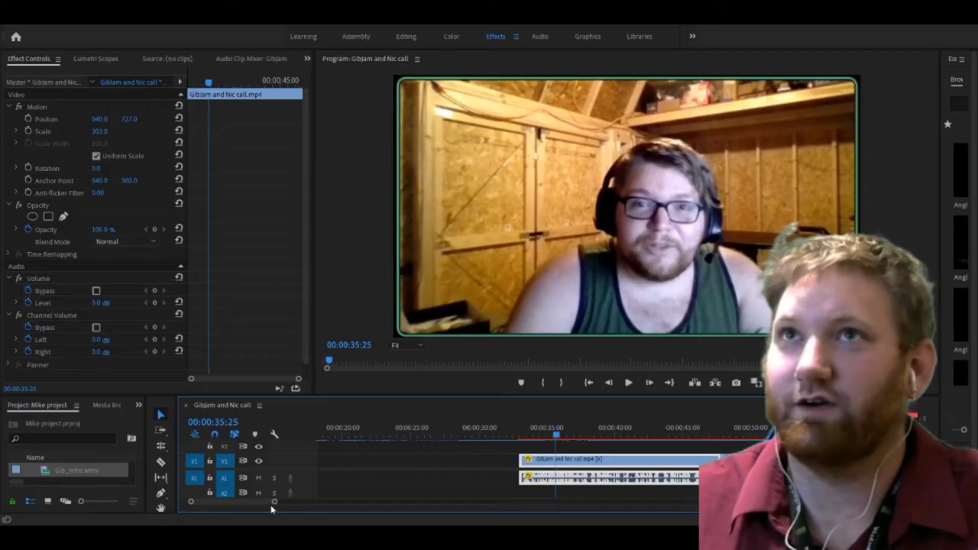
left_click_drag(273, 504, 244, 506)
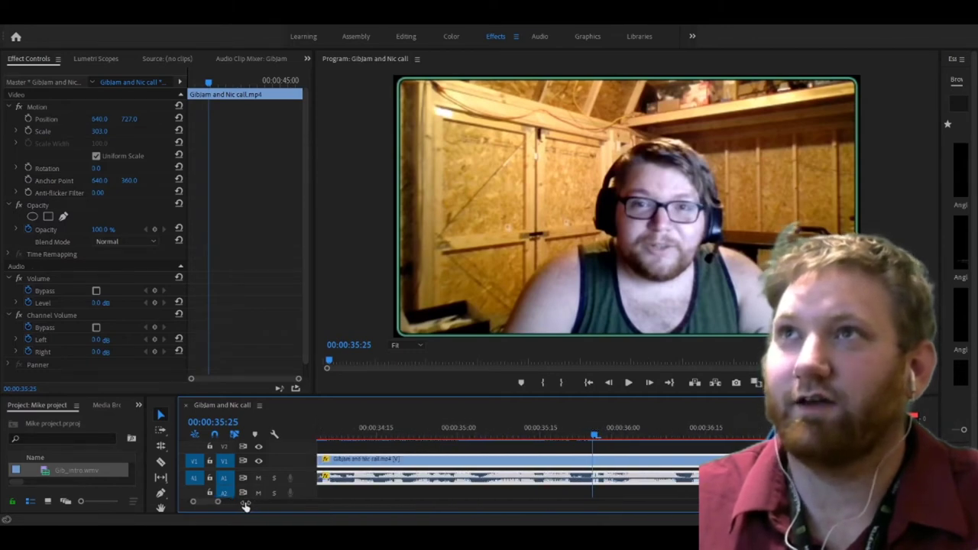
left_click(549, 432)
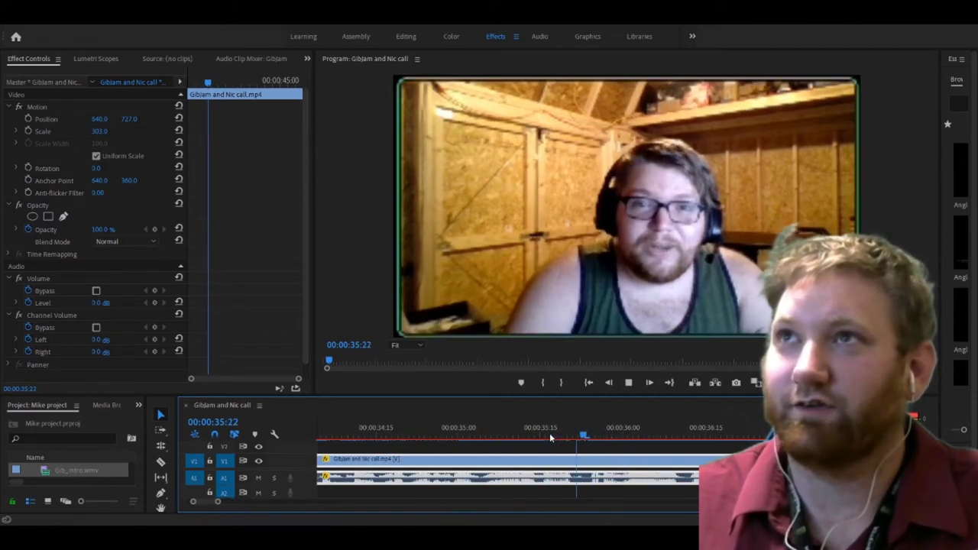
key("space")
key("space")
left_click_drag(217, 502, 208, 503)
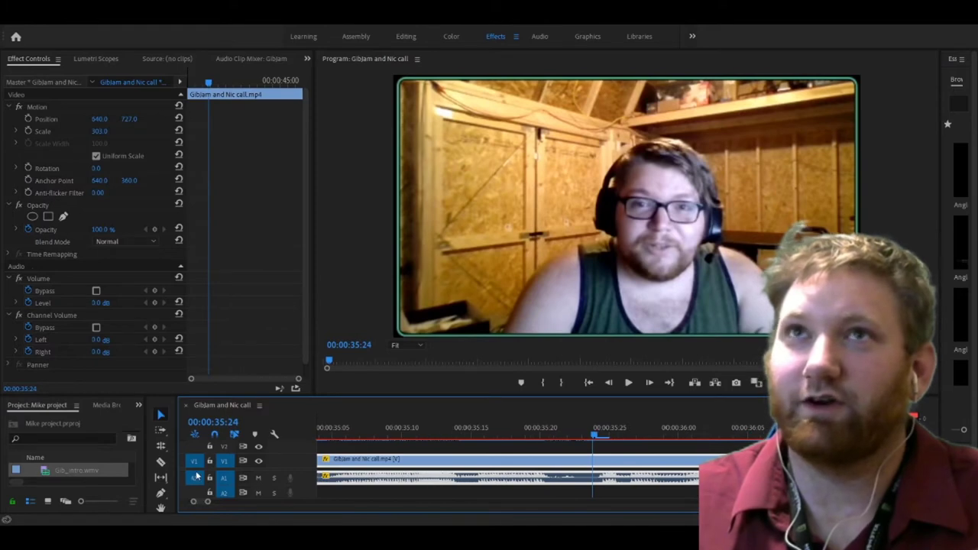
left_click(161, 461)
left_click(593, 459)
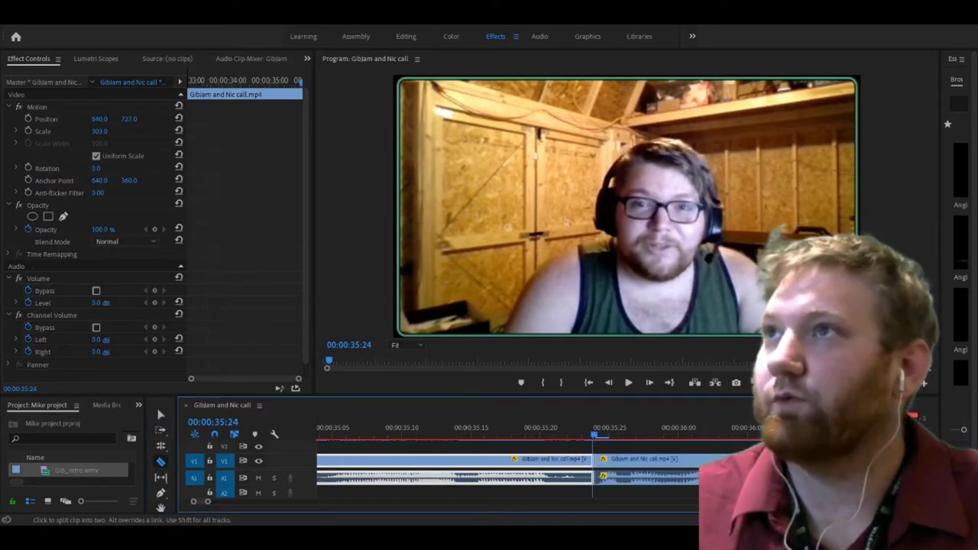
Step: Move the later piece to V2/A2, slide it earlier, then return its video to V1
left_click(161, 414)
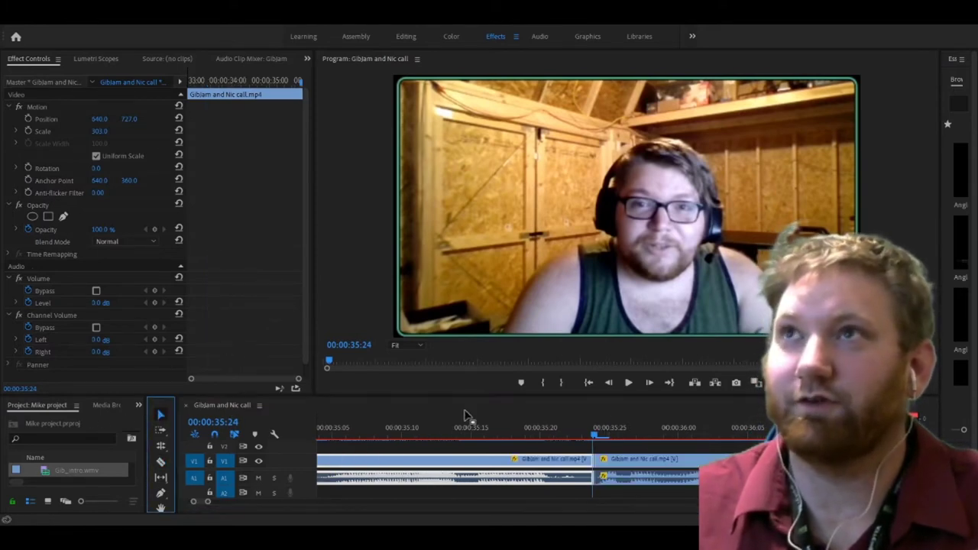
left_click_drag(647, 478, 647, 491)
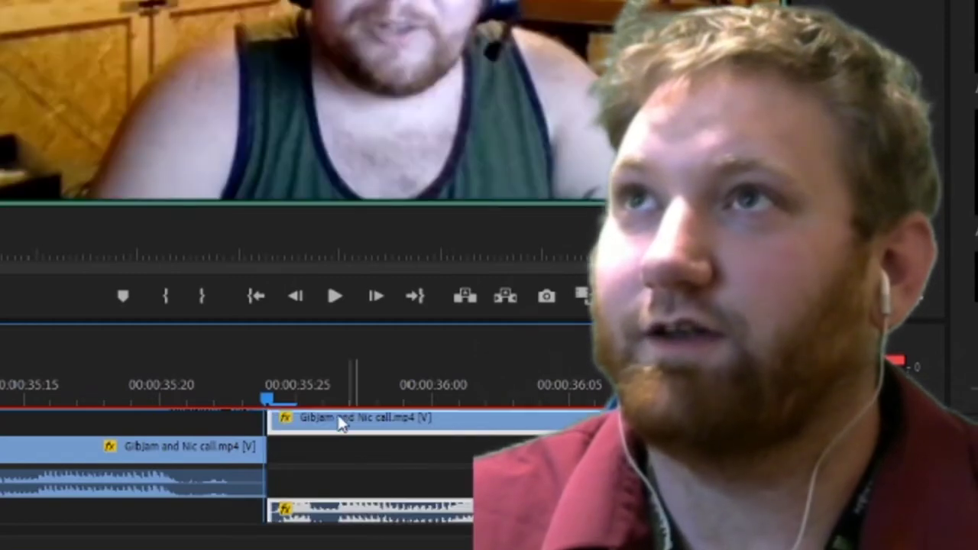
left_click_drag(342, 425, 295, 425)
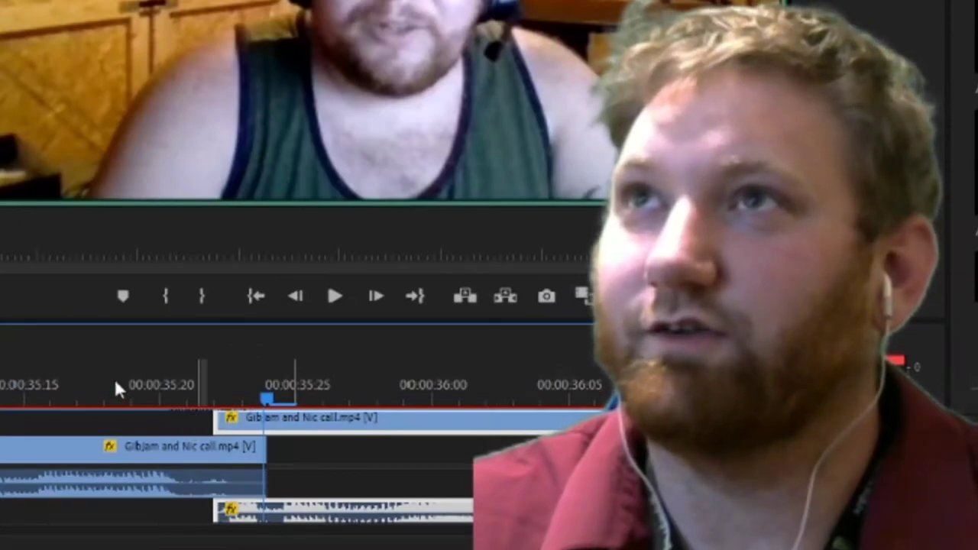
left_click(514, 424)
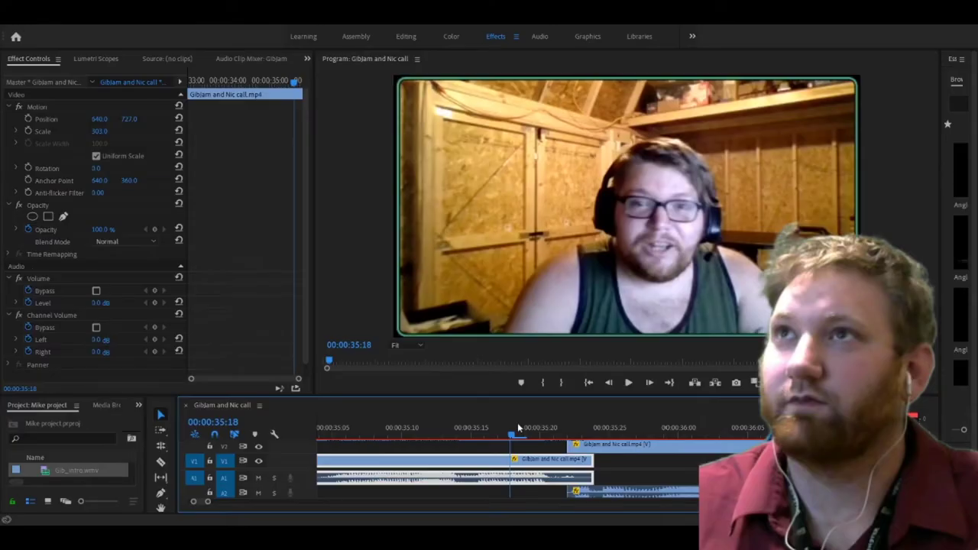
left_click(795, 427)
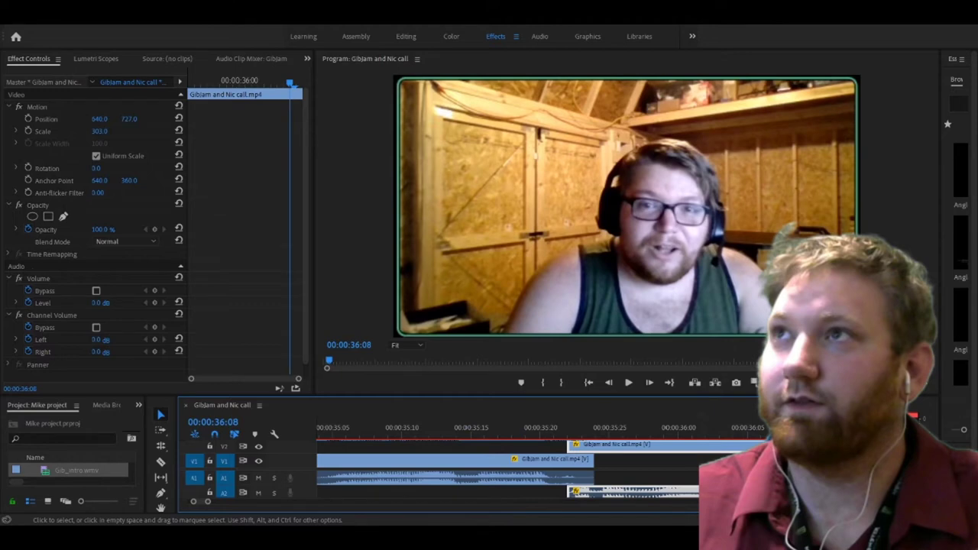
key("minus")
key("minus")
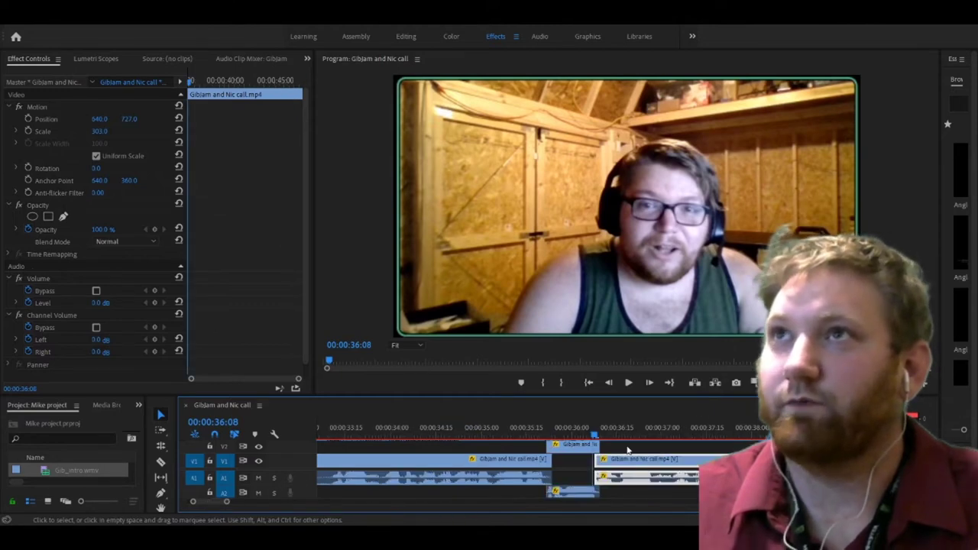
left_click(595, 444)
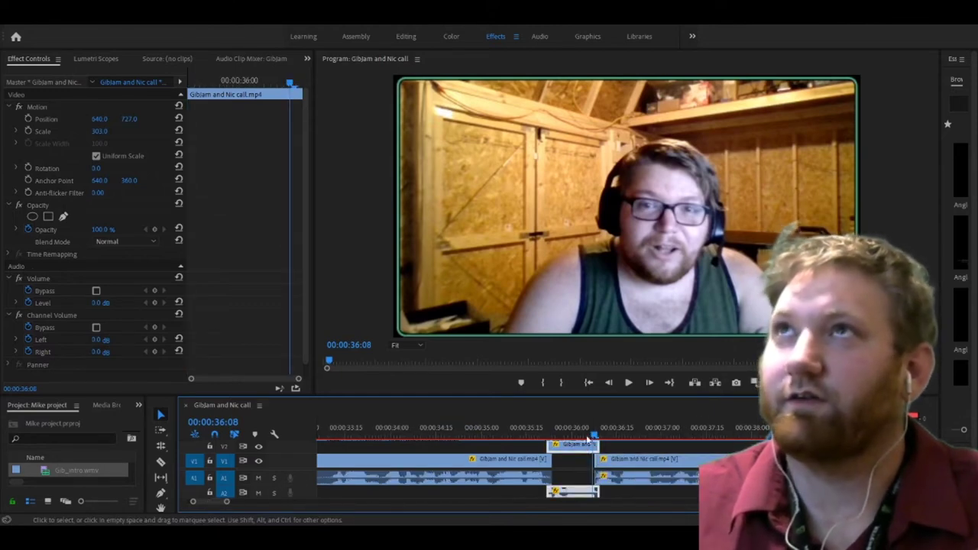
left_click(581, 492, "alt")
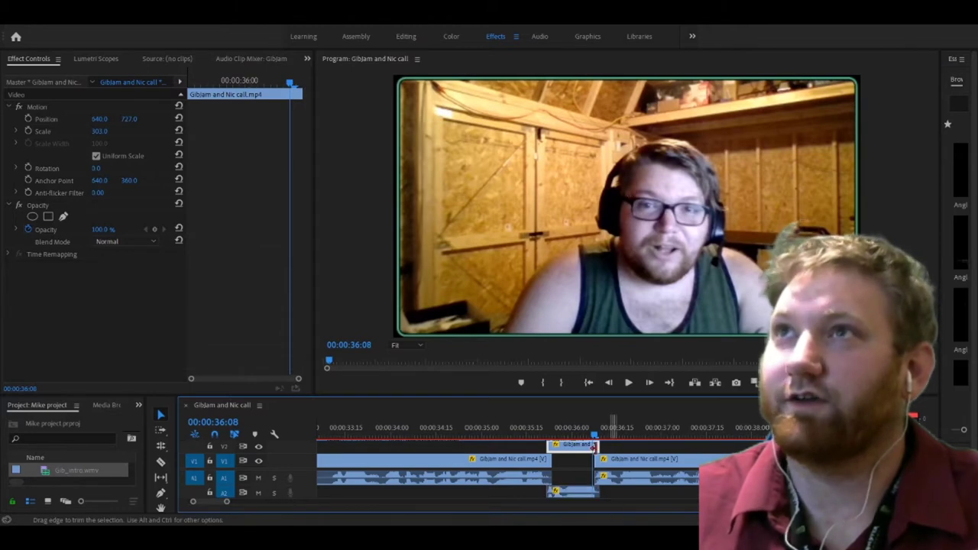
left_click_drag(576, 451, 577, 464)
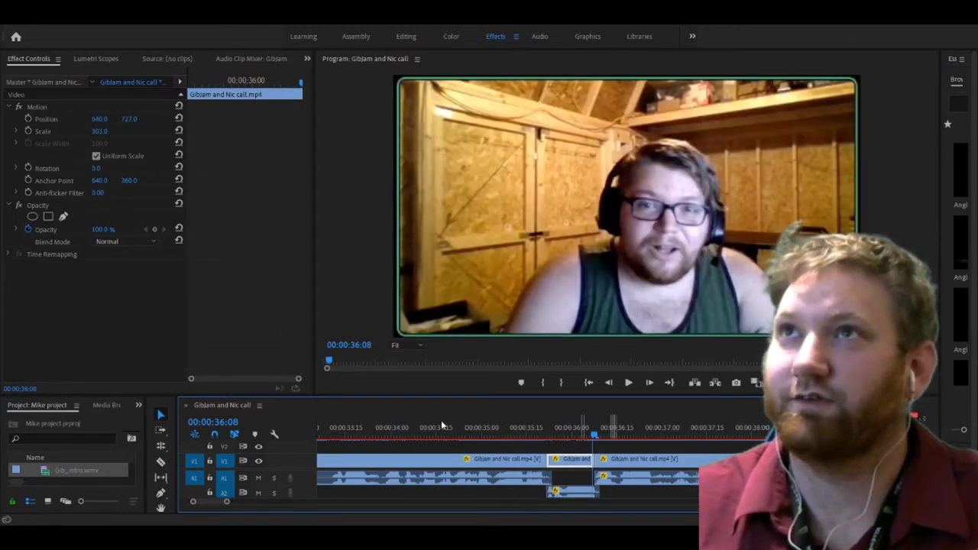
Step: Razor twice near 00:00:36:16 and ripple-delete the short sliver between the cuts
left_click(439, 426)
key("space")
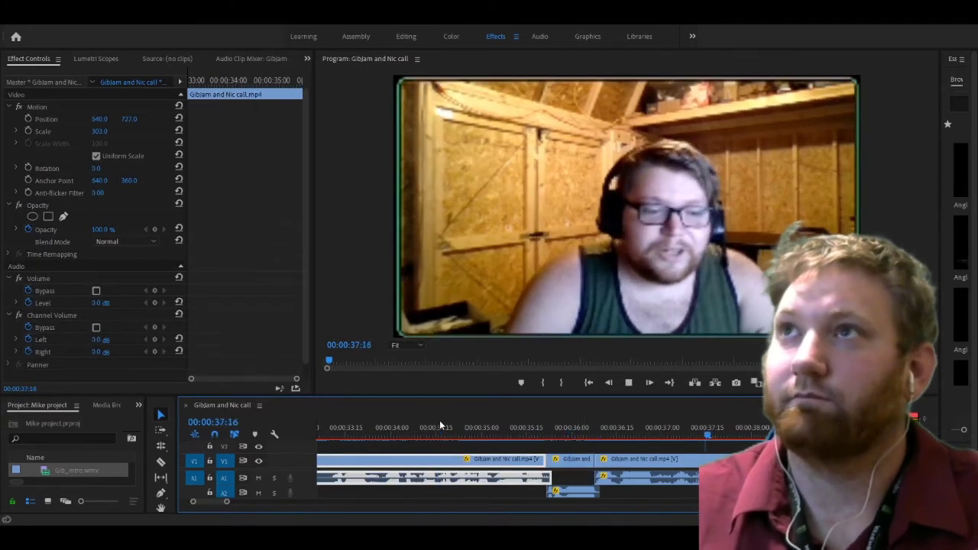
key("space")
left_click_drag(607, 426, 620, 427)
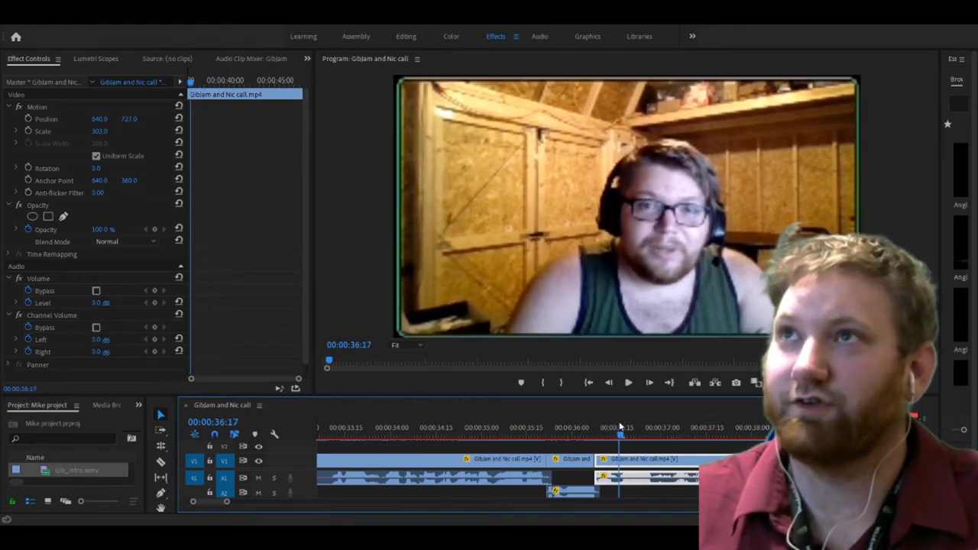
left_click(159, 462)
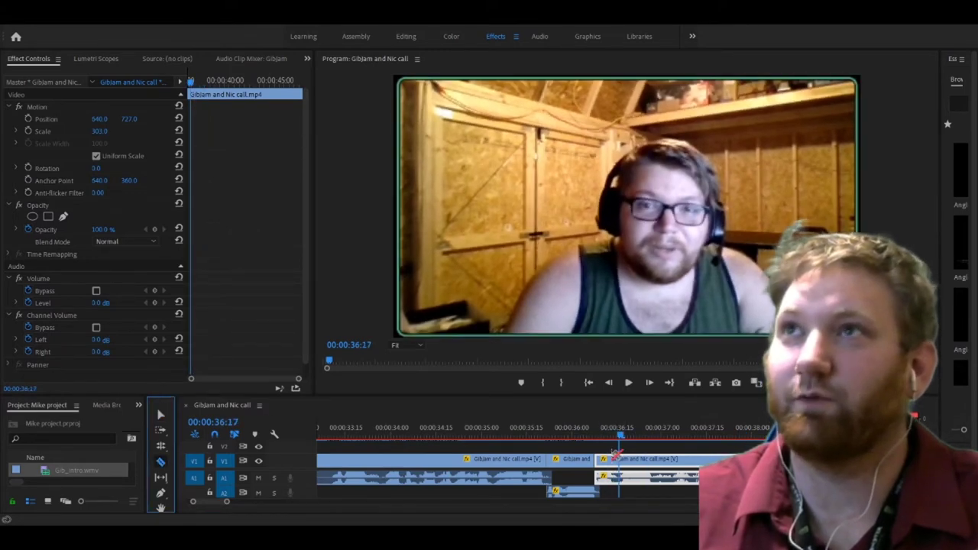
left_click(621, 459)
left_click(655, 459)
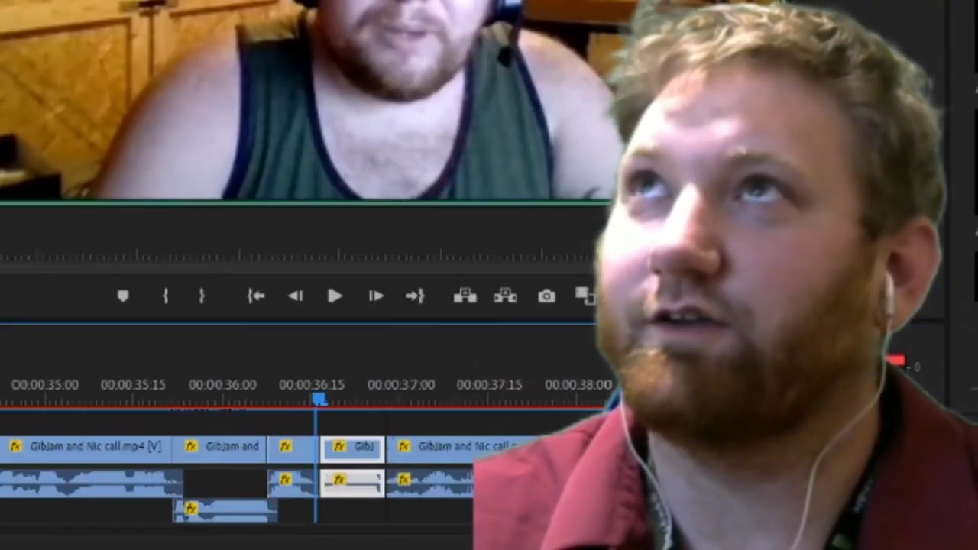
key("shift+Delete")
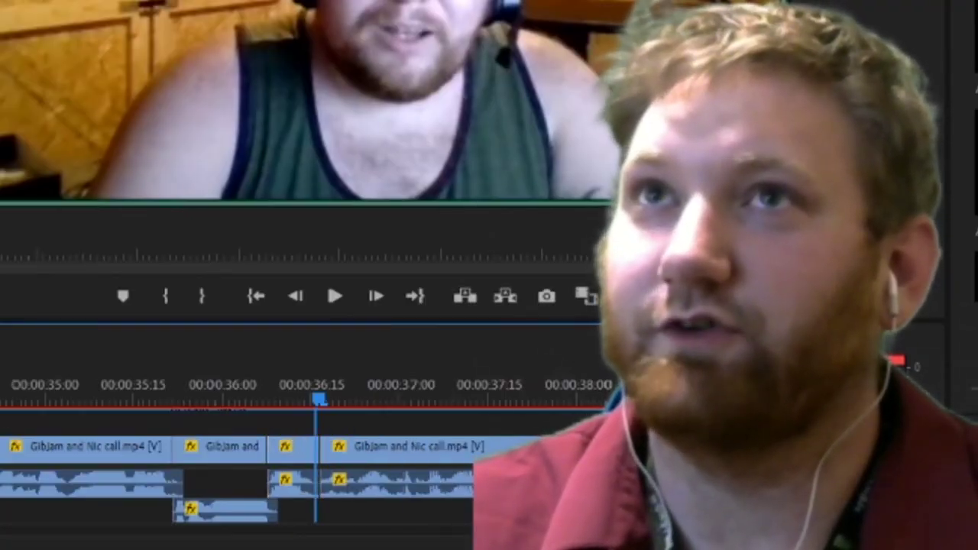
key("minus")
key("equal")
key("minus")
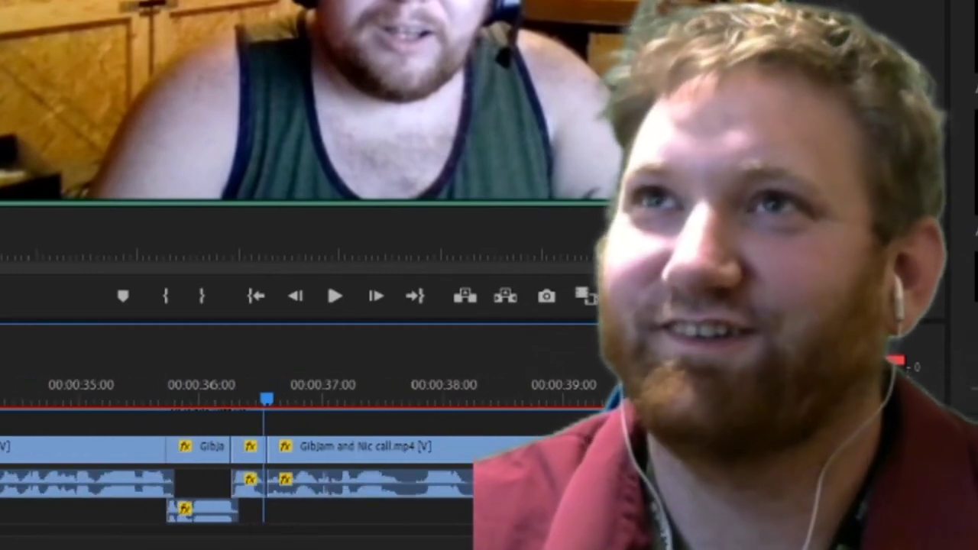
Step: Lift the rightmost call clip up onto V2
left_click(84, 447)
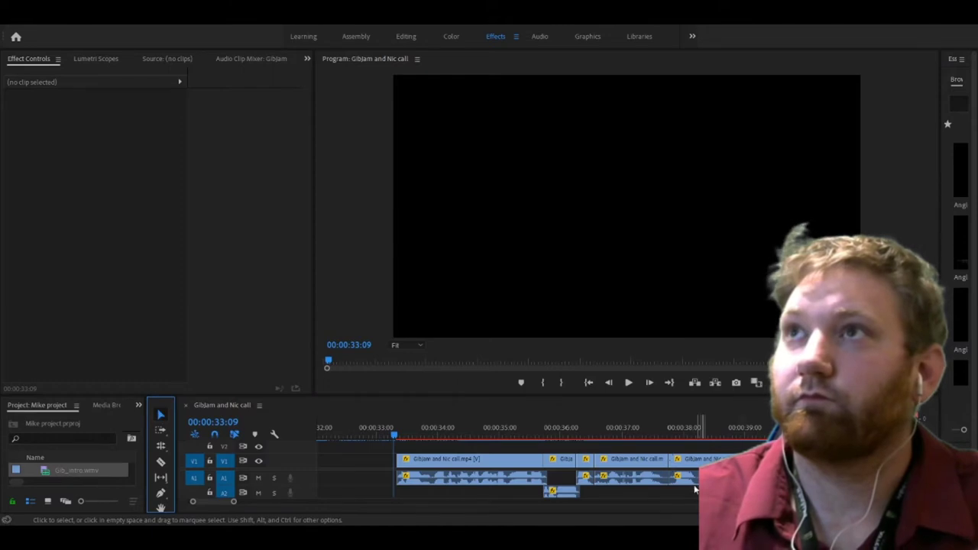
left_click(689, 485)
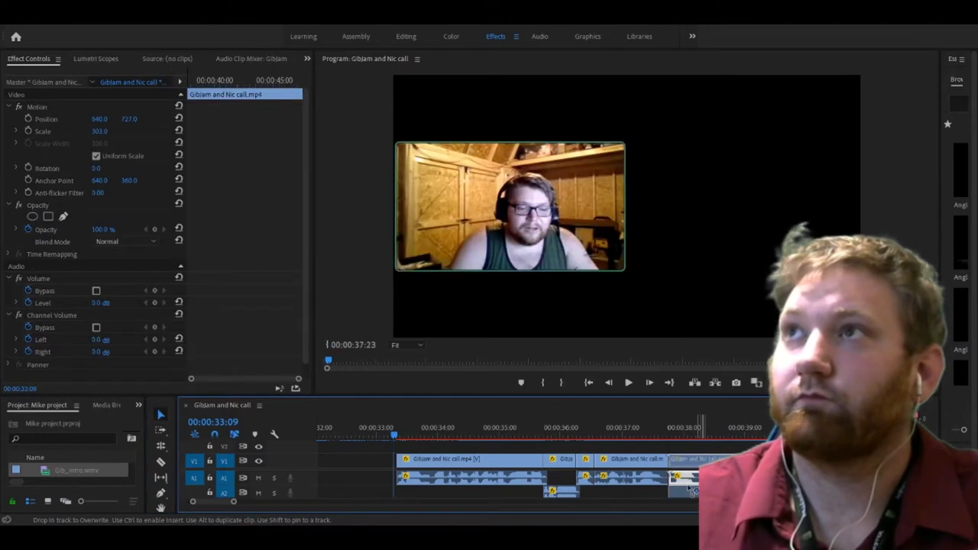
left_click(161, 463)
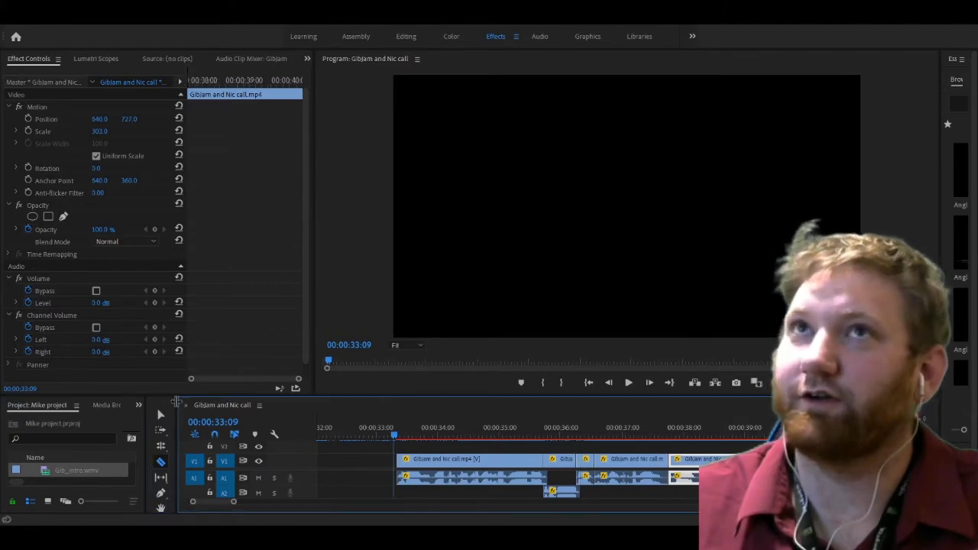
left_click(160, 413)
left_click_drag(726, 458, 726, 444)
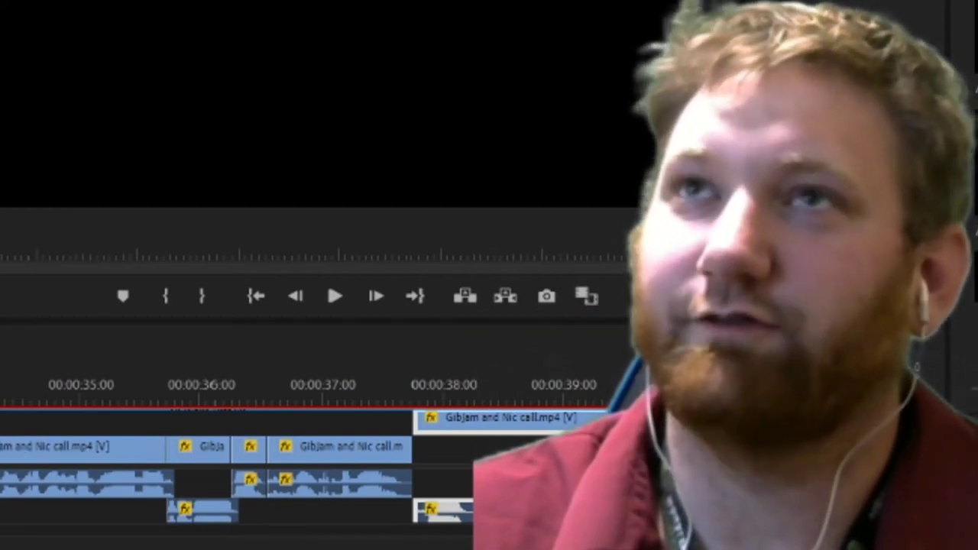
Step: Raise the first call clip to V2, drop its audio to A2, and play it back
left_click_drag(92, 451, 92, 425)
left_click(65, 489)
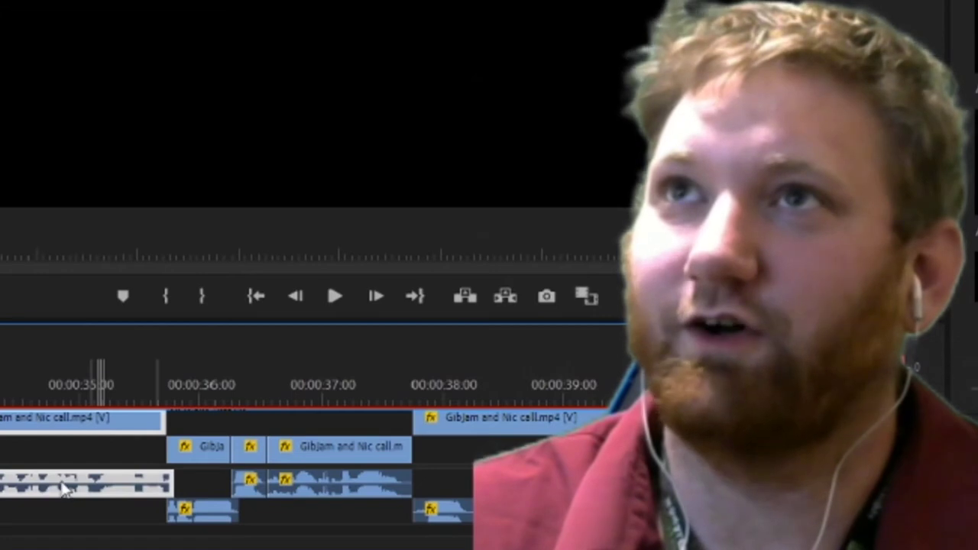
left_click_drag(65, 489, 65, 515)
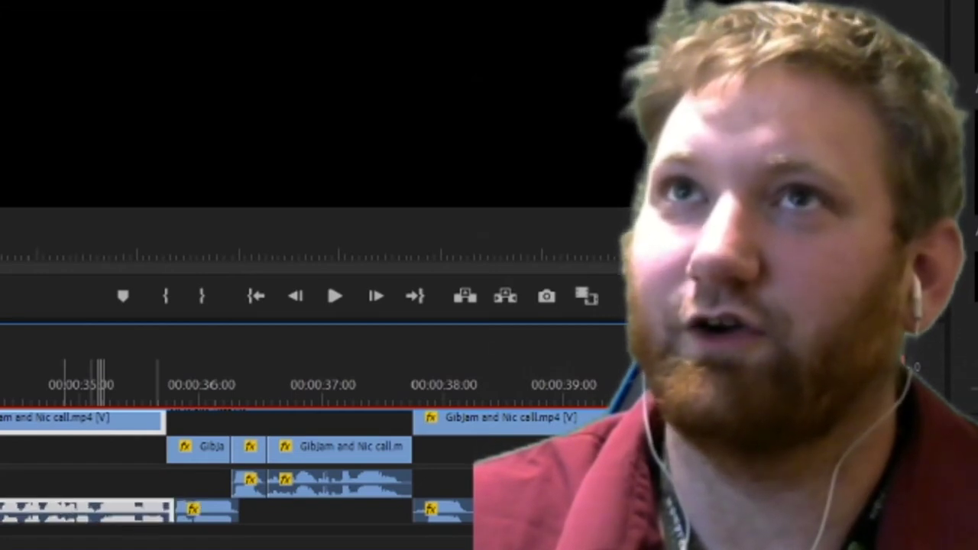
key("equal")
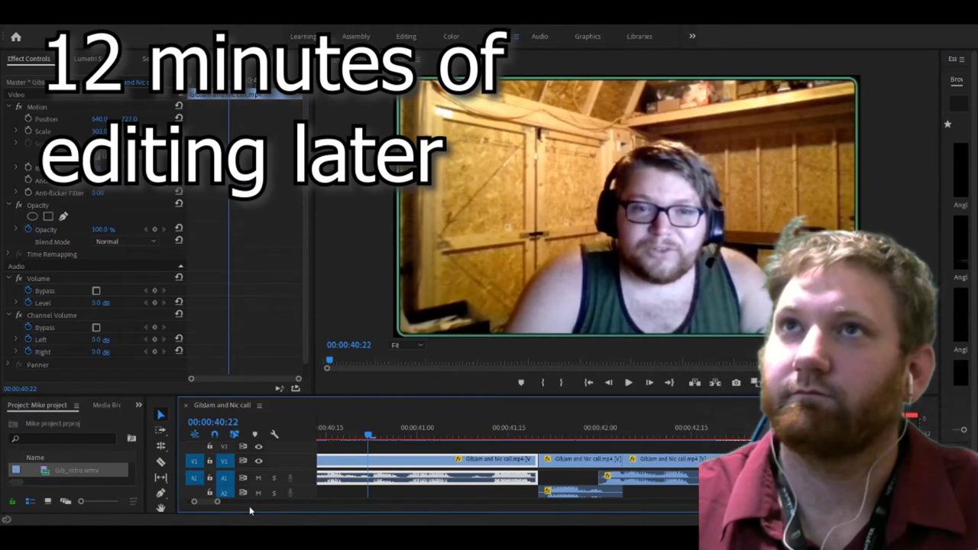
key("space")
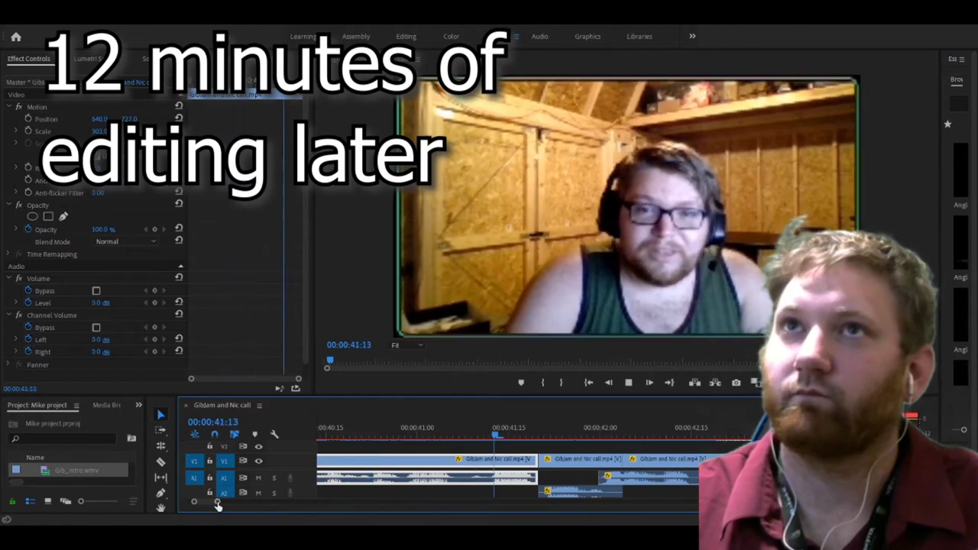
mouse_move(208, 504)
left_mouse_down()
mouse_move(235, 506)
mouse_move(226, 508)
left_mouse_up()
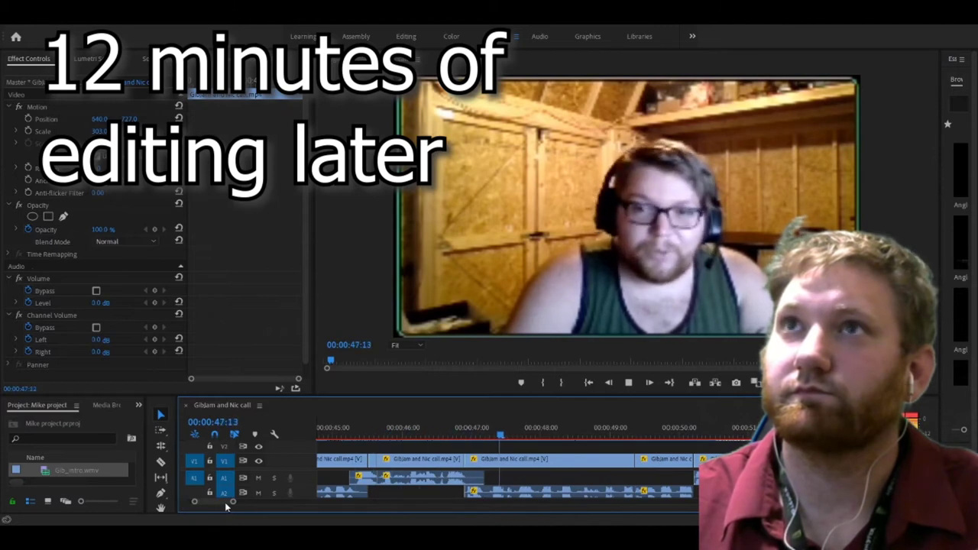
left_click_drag(235, 503, 273, 502)
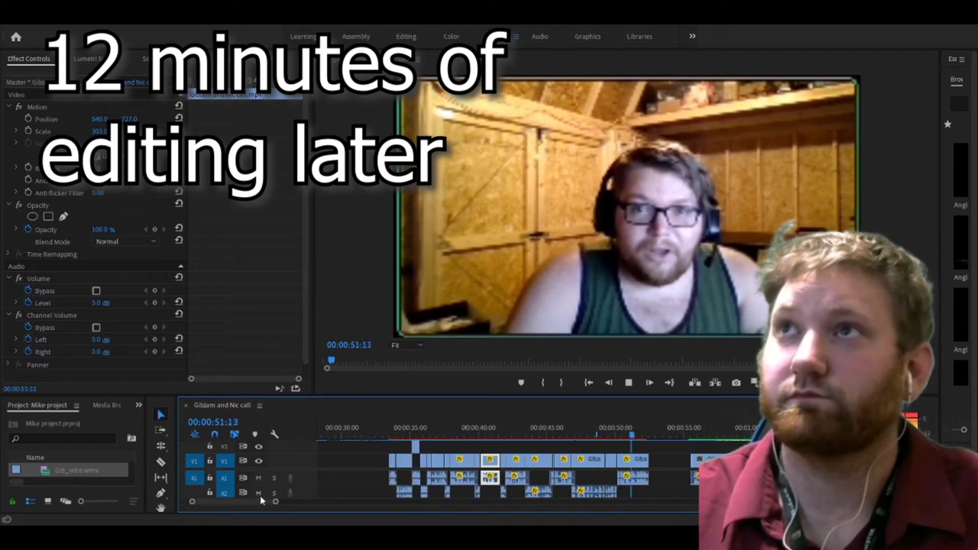
key("space")
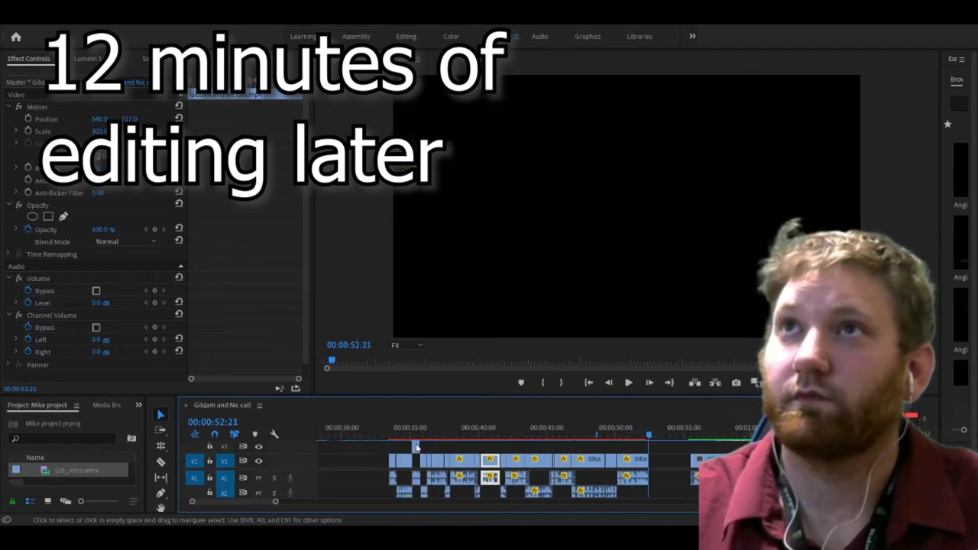
Step: Put the playhead at 00:00:25:11, just after the black gap on V1
left_click(354, 462)
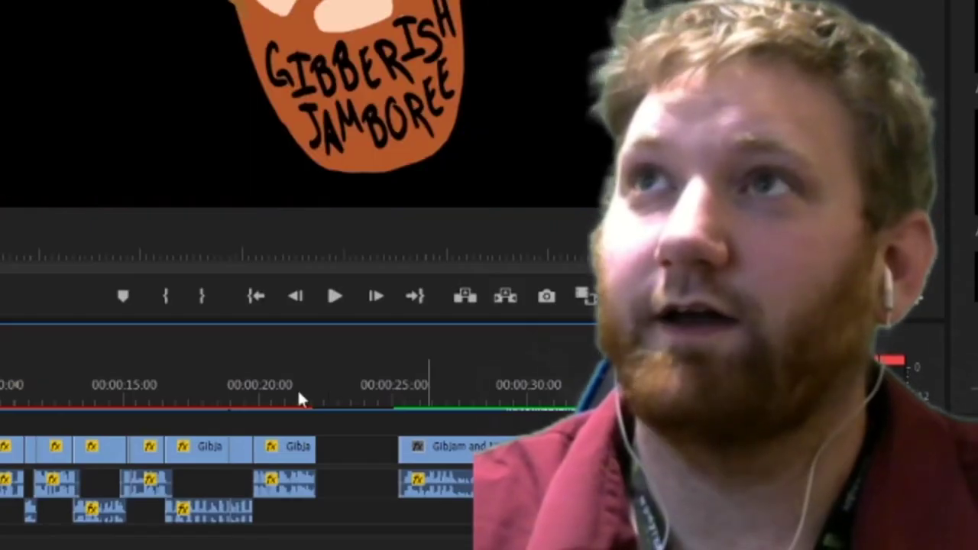
left_click(314, 395)
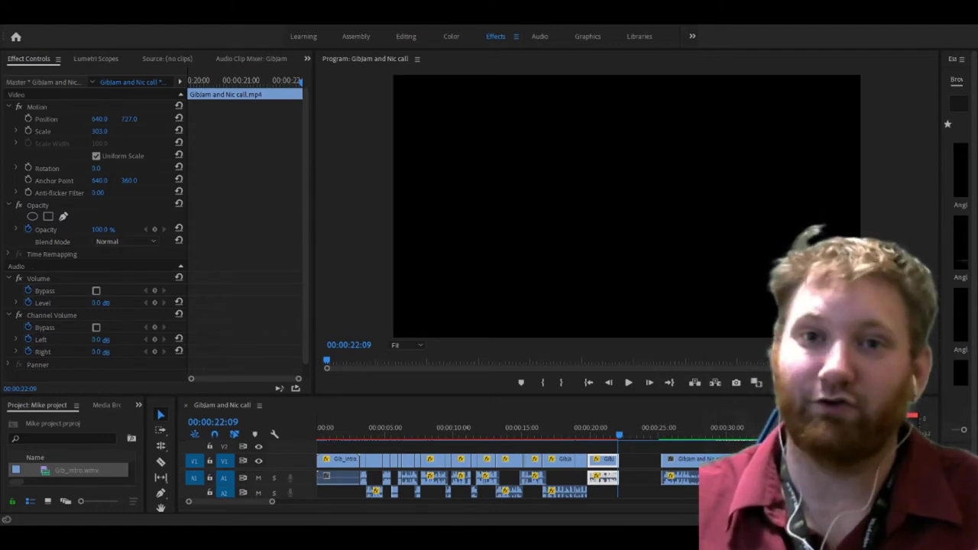
left_click(664, 418)
left_click(663, 434)
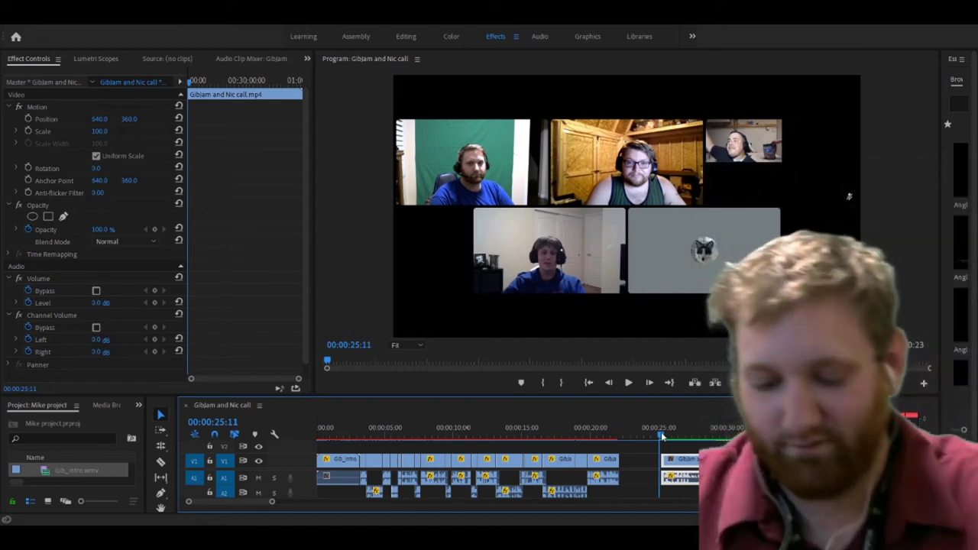
Step: Razor the call clip at about 00:00:35:14 and near 26 seconds, then replay from 25 seconds
left_click_drag(271, 503, 254, 504)
key("space")
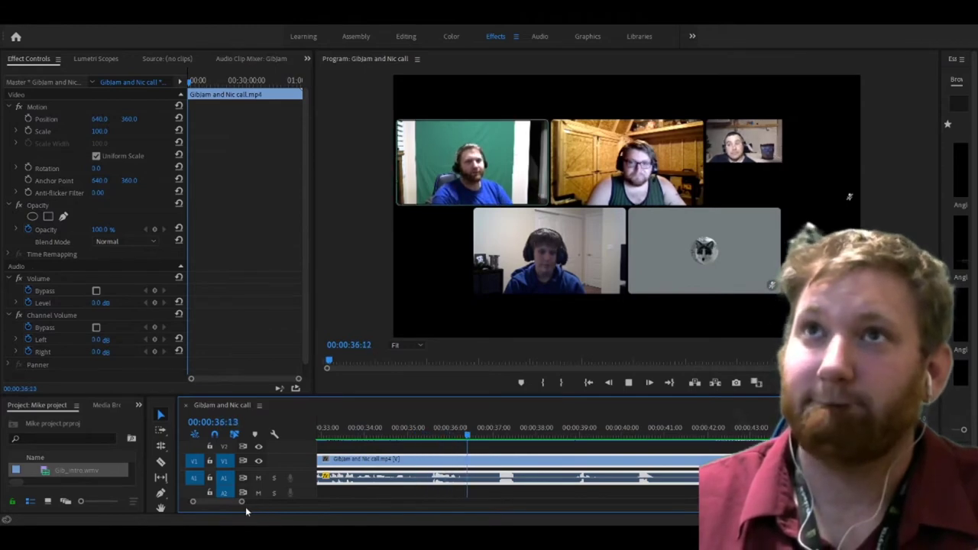
scroll(247, 507, "down", 2)
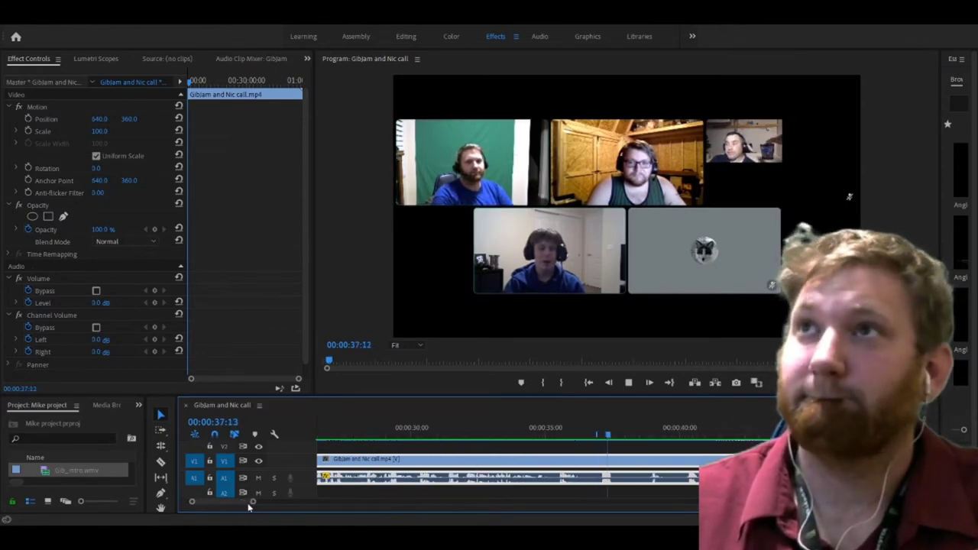
left_click(546, 428)
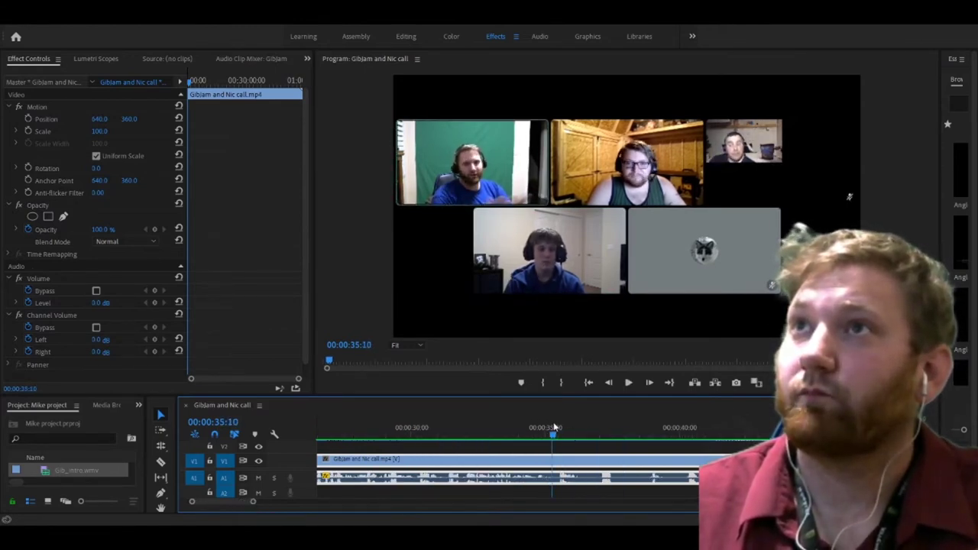
key("space")
left_click(160, 462)
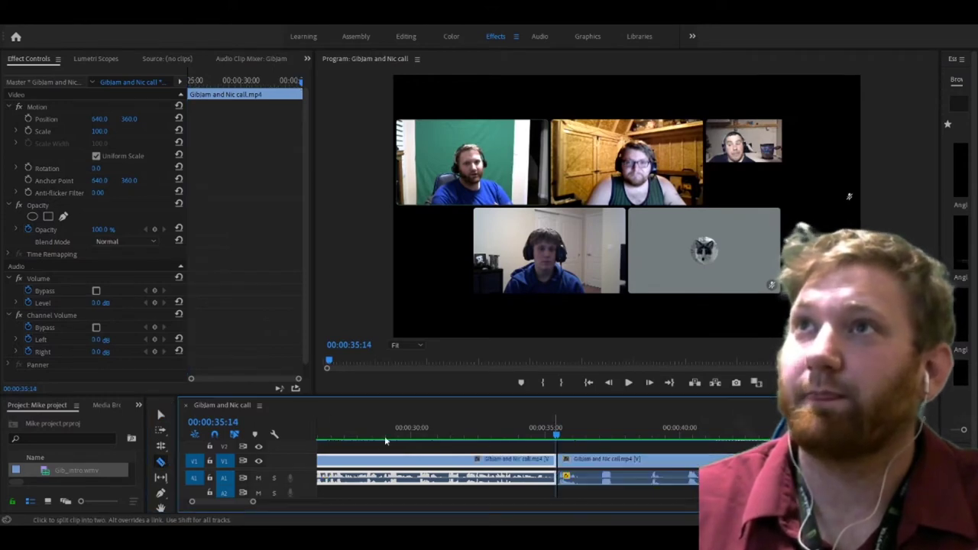
left_click(161, 414)
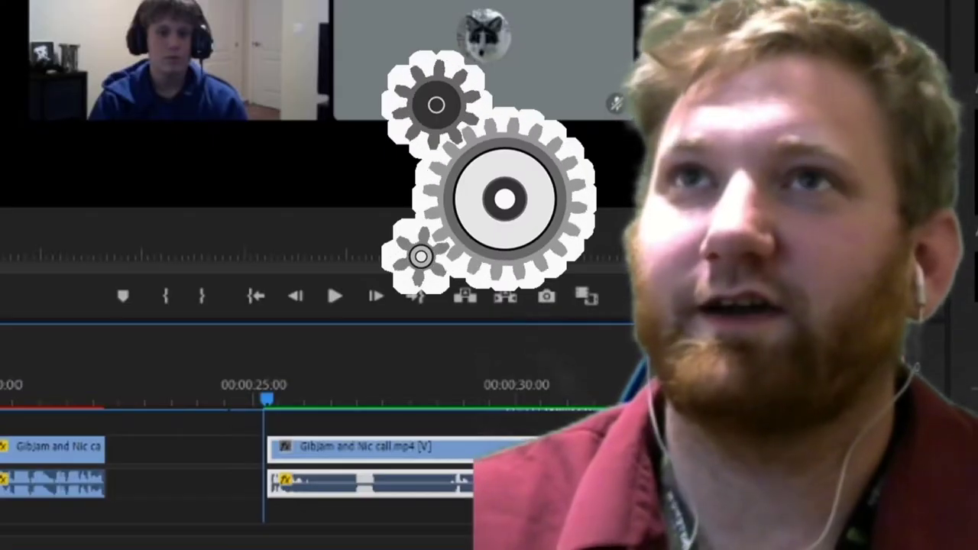
key("=")
key("=")
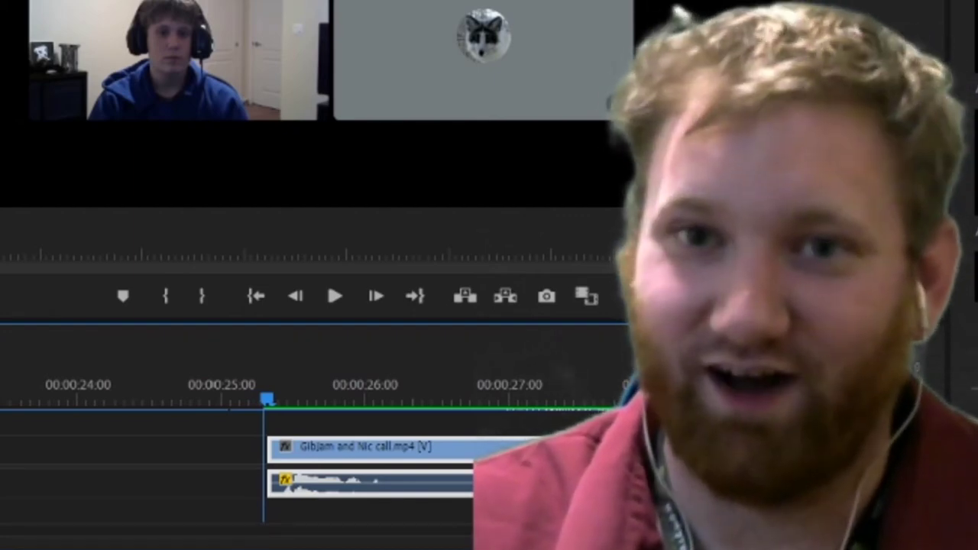
key("space")
key("space")
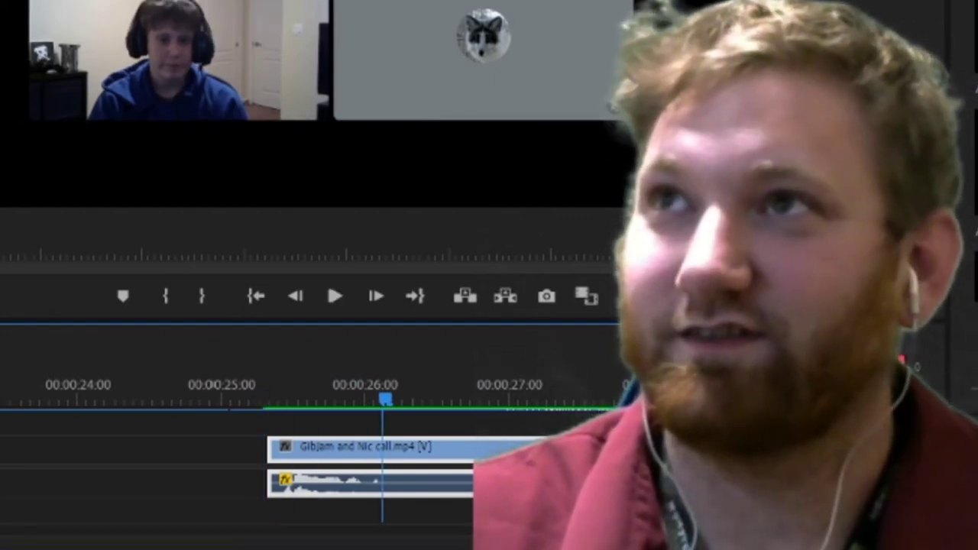
Step: Undo the split and delete the empty gap before the 25-second clips so later clips shift left
left_click(686, 461)
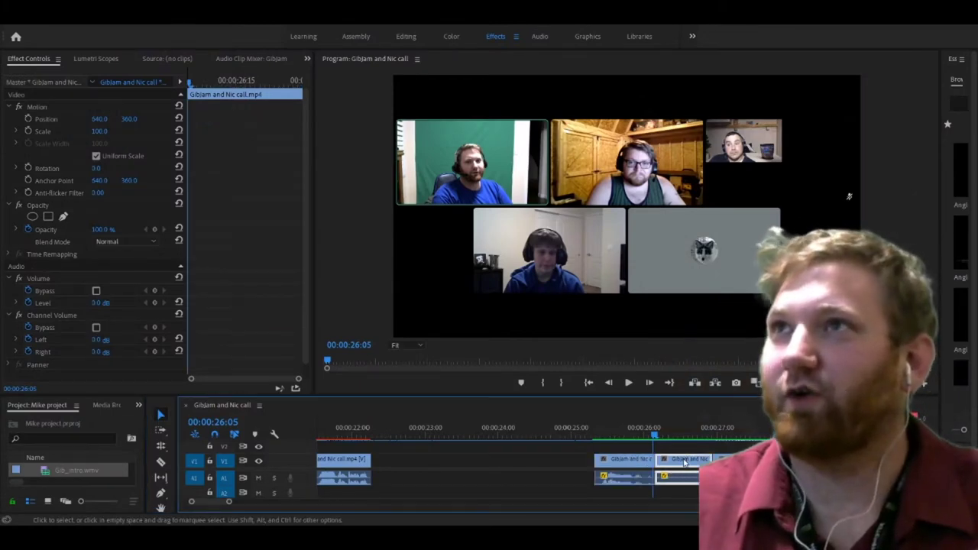
key("ctrl+z")
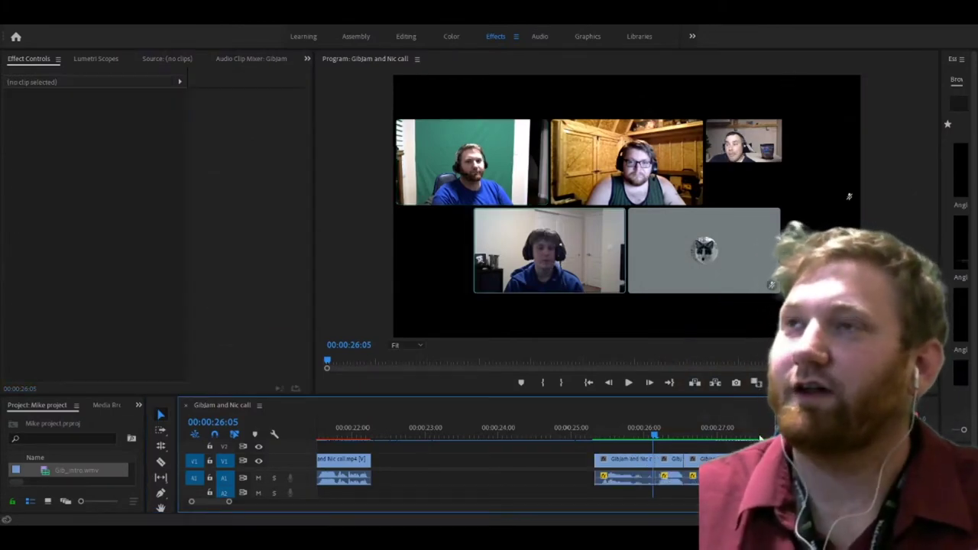
left_click(692, 461)
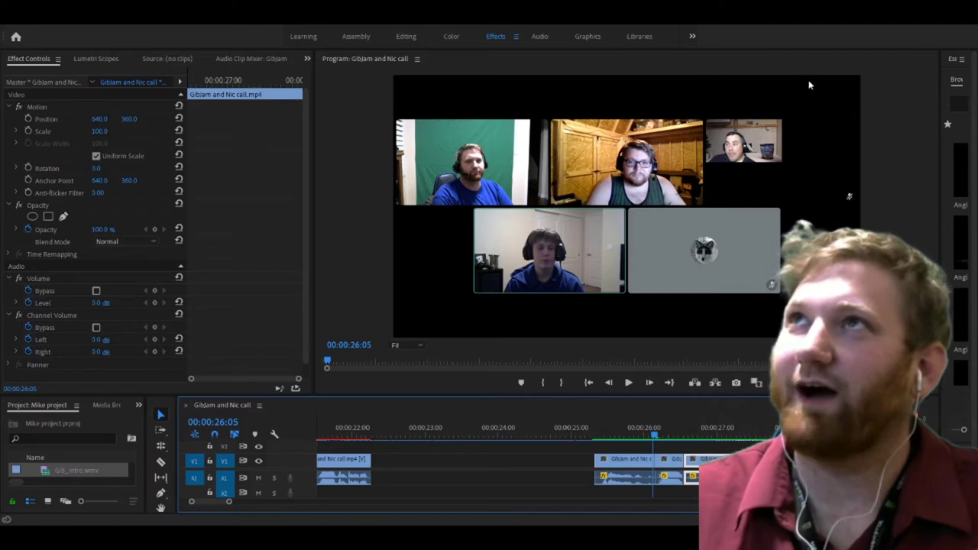
left_click(422, 462)
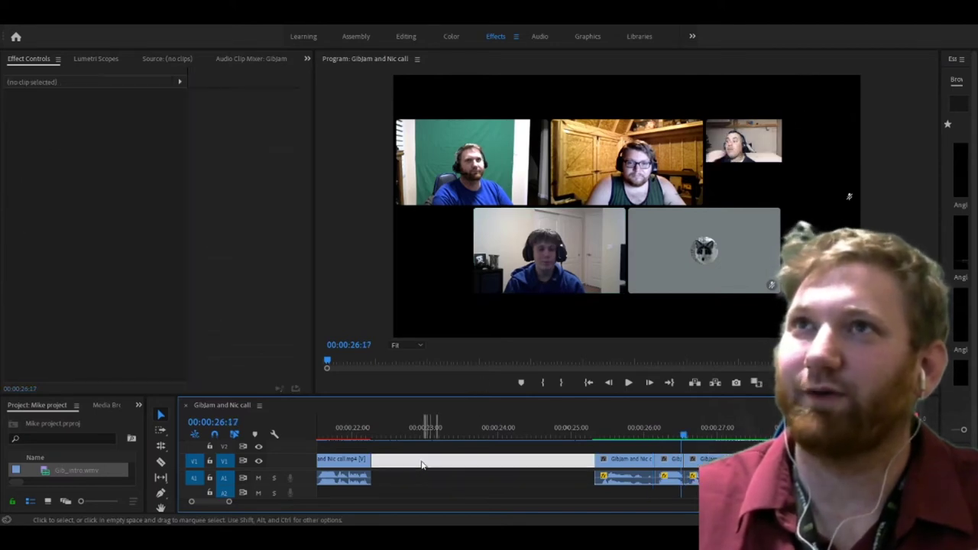
key("Delete")
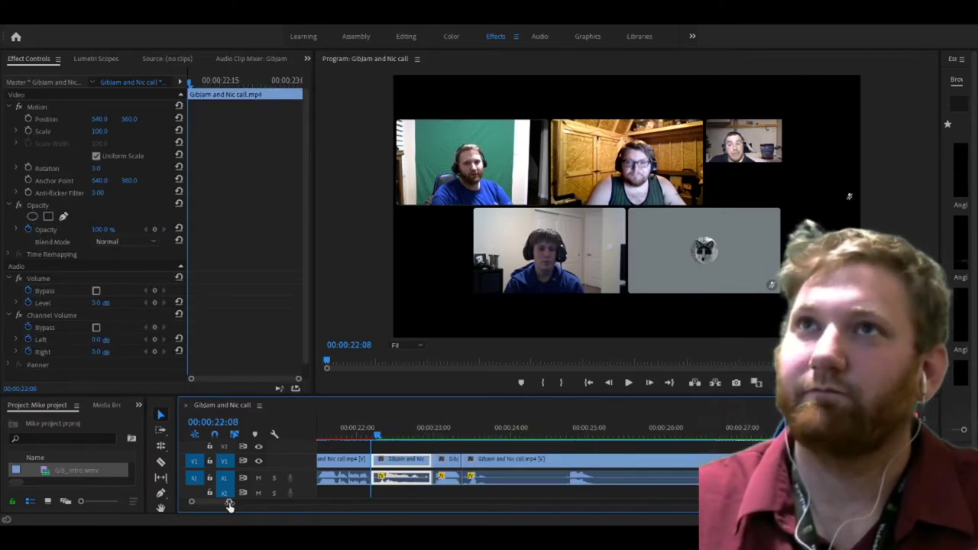
Step: Move the clip after 22 seconds onto the upper tracks, nudge it slightly earlier, and review playback
left_click_drag(229, 505, 218, 509)
mouse_move(610, 463)
left_mouse_down()
mouse_move(609, 449)
mouse_move(625, 444)
mouse_move(629, 457)
left_mouse_up()
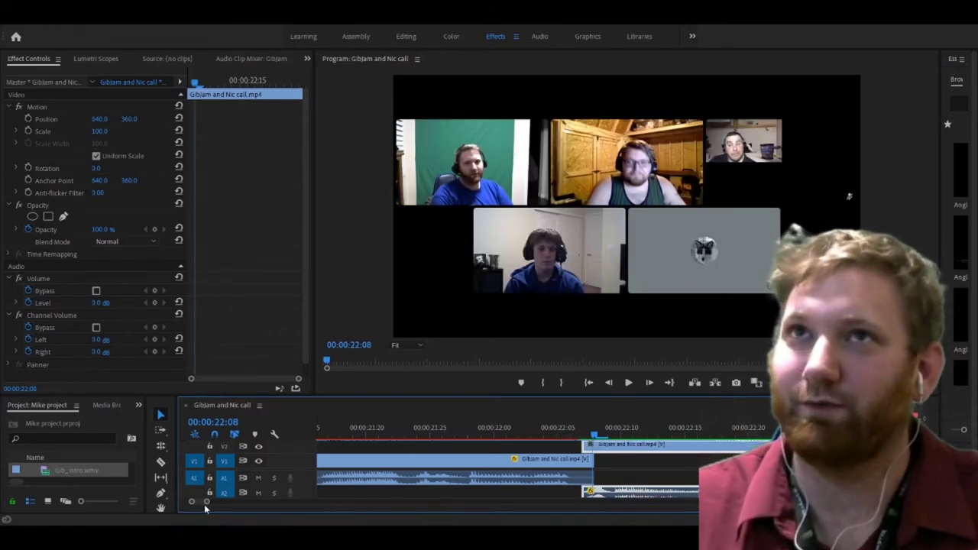
left_click_drag(206, 502, 220, 502)
left_click_drag(711, 458, 695, 459)
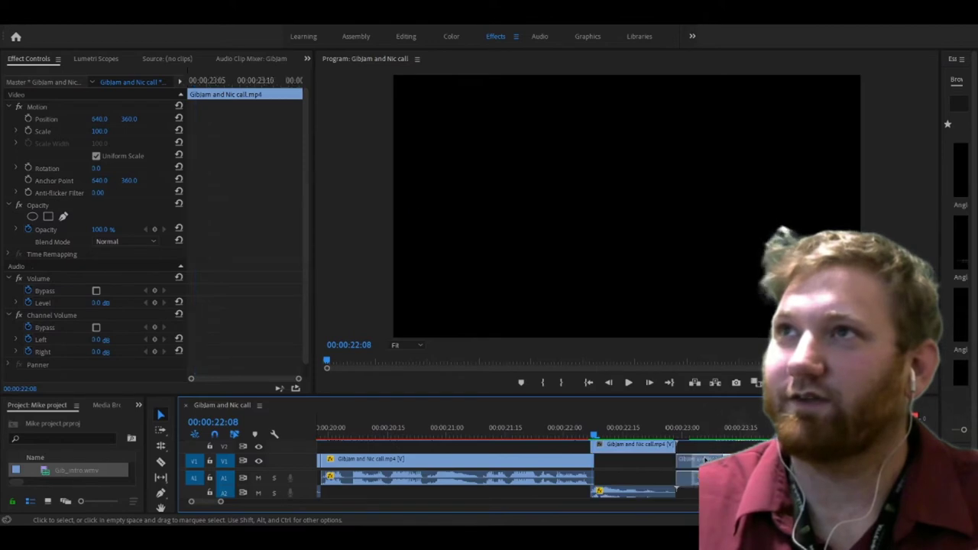
left_click(388, 425)
key("space")
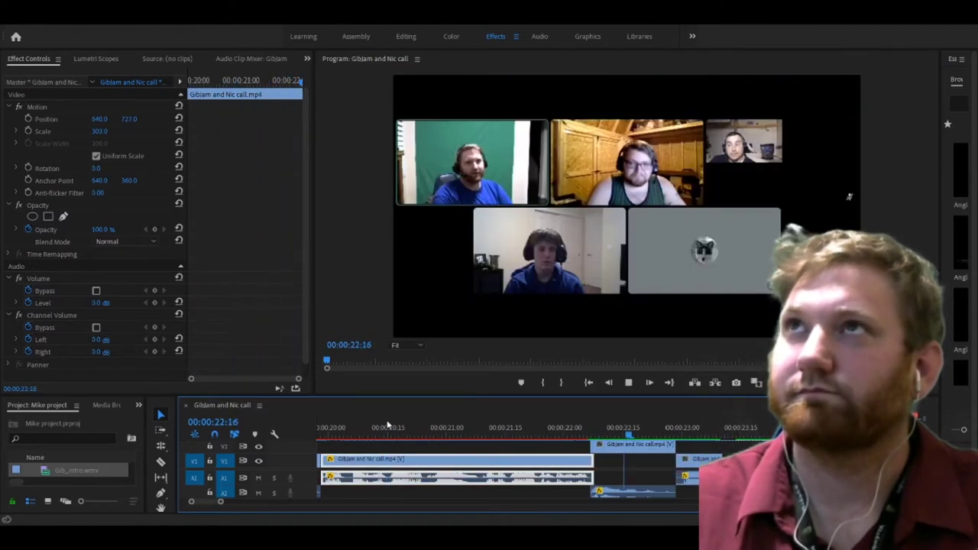
key("space")
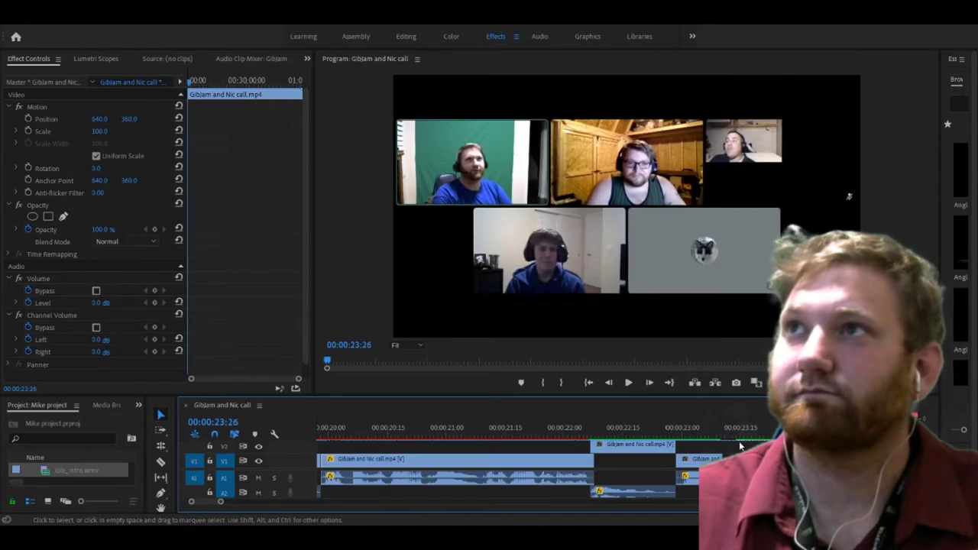
key("space")
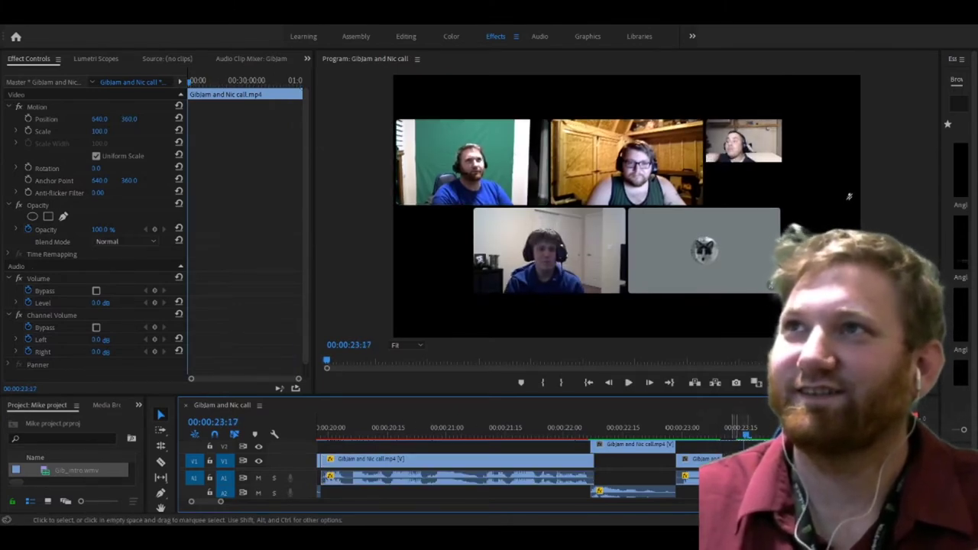
Step: Scale the short 23-second clip to 124% and position it (about 1332, -41) on the lower webcam
key("ctrl+shift+a")
key("ctrl+z")
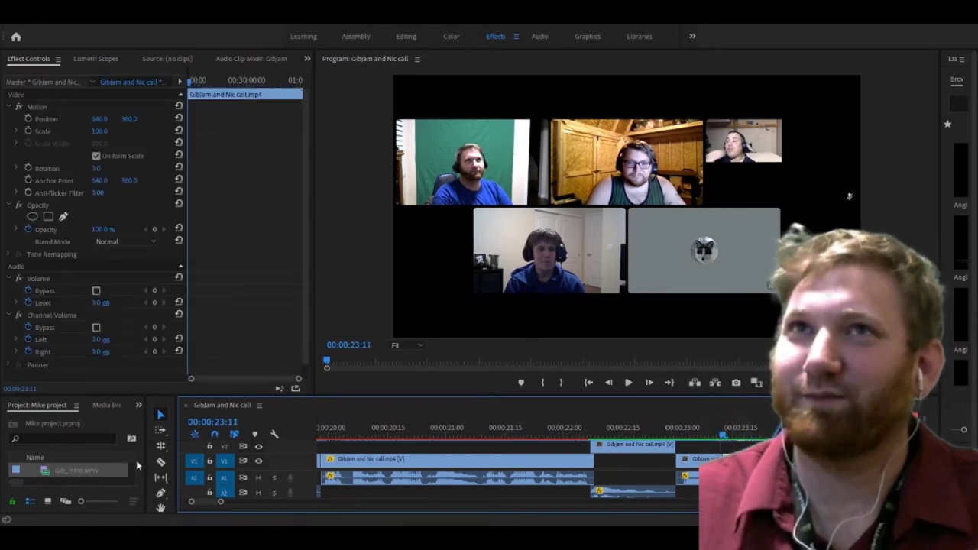
left_click(700, 459)
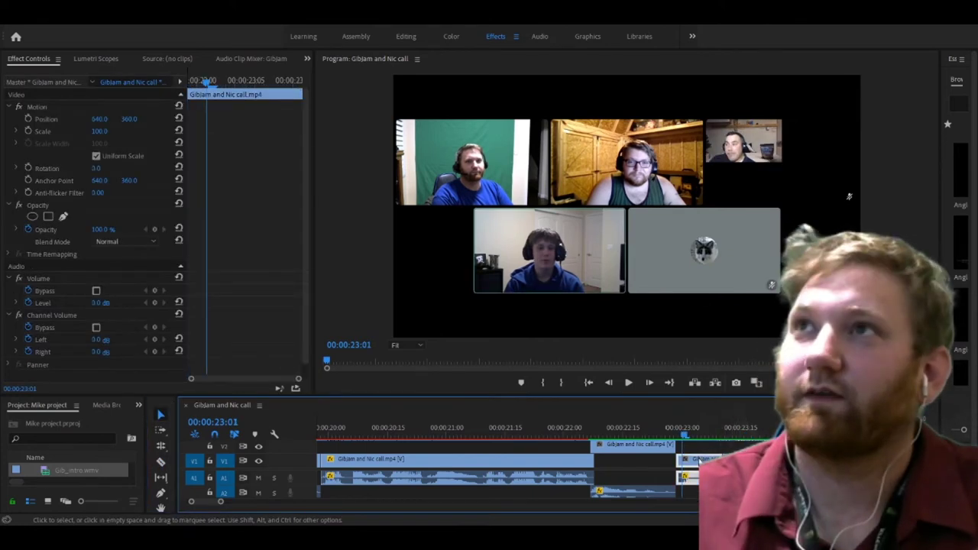
mouse_move(100, 131)
left_mouse_down()
mouse_move(153, 131)
mouse_move(176, 119)
left_mouse_up()
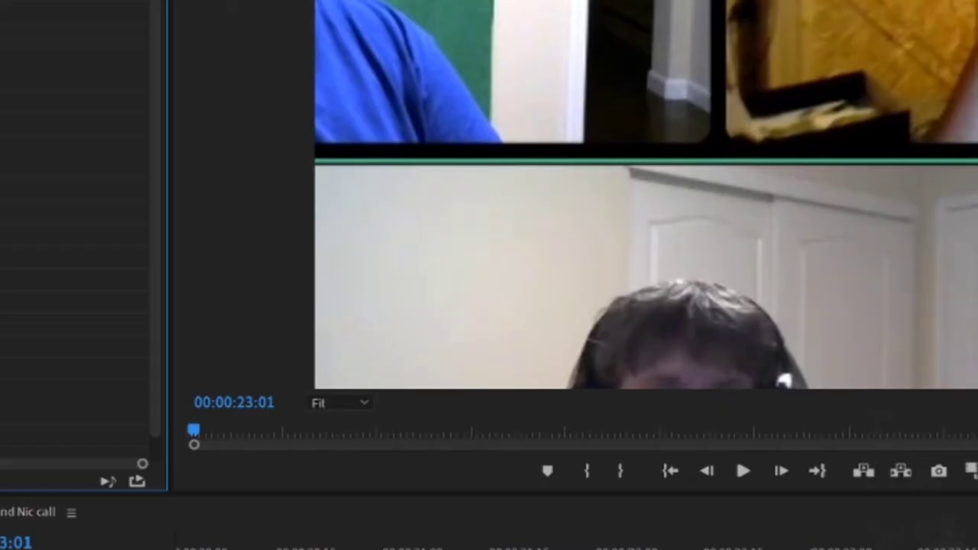
left_click_drag(627, 290, 630, 114)
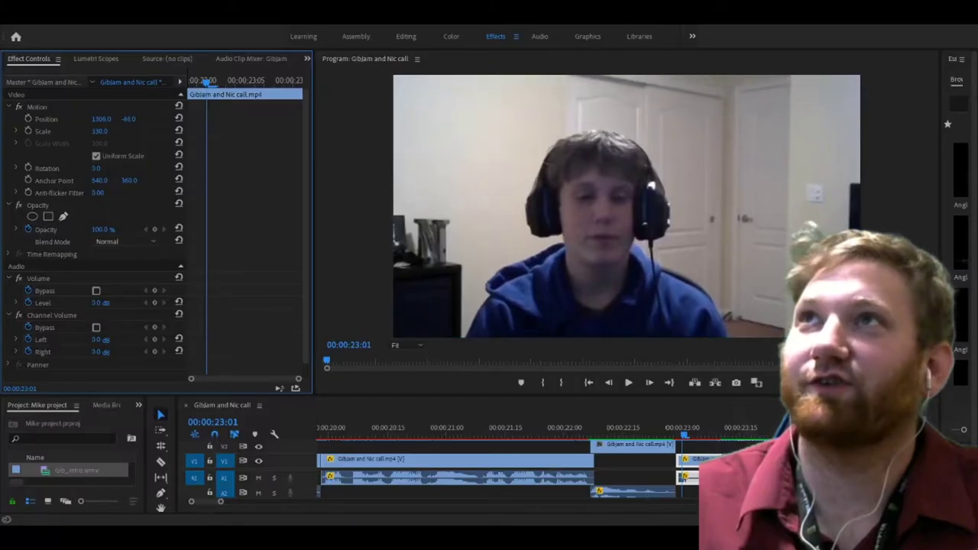
left_click_drag(102, 119, 122, 118)
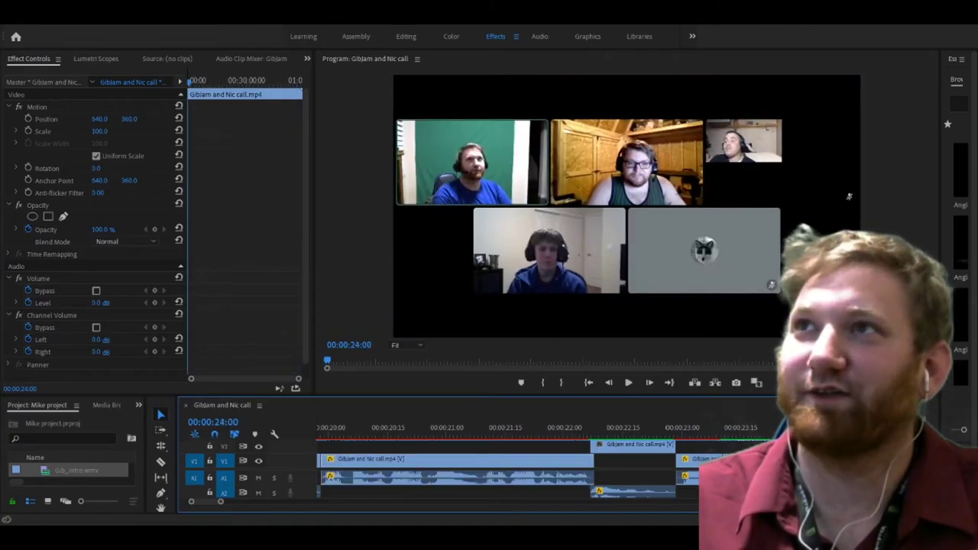
left_click(522, 417)
key("space")
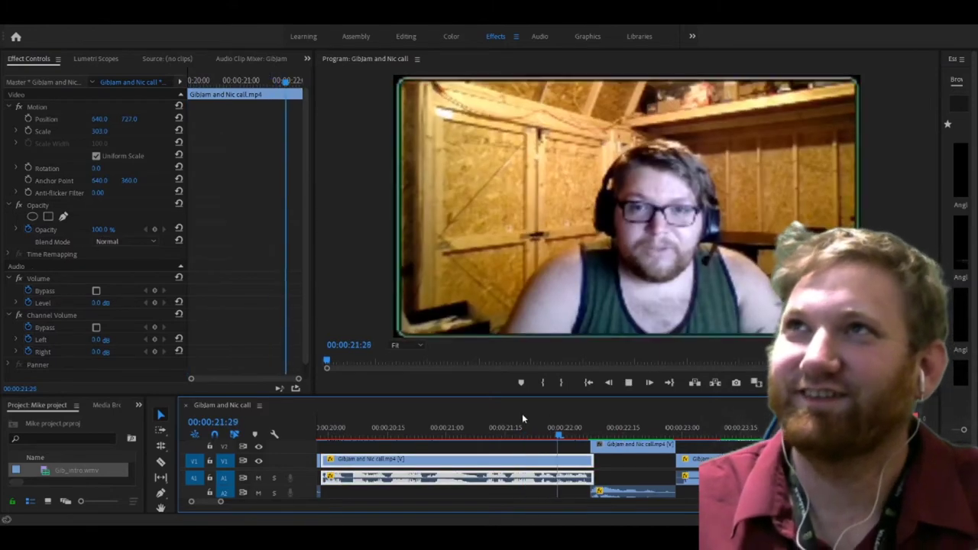
key("space")
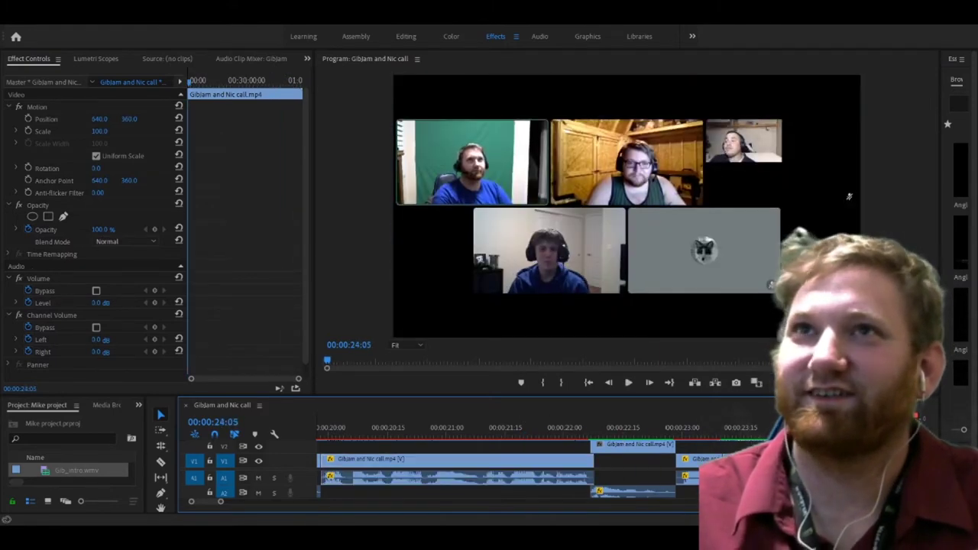
Step: Razor the call clip at 00:00:24:26 and return to the Selection tool
left_click_drag(220, 503, 230, 503)
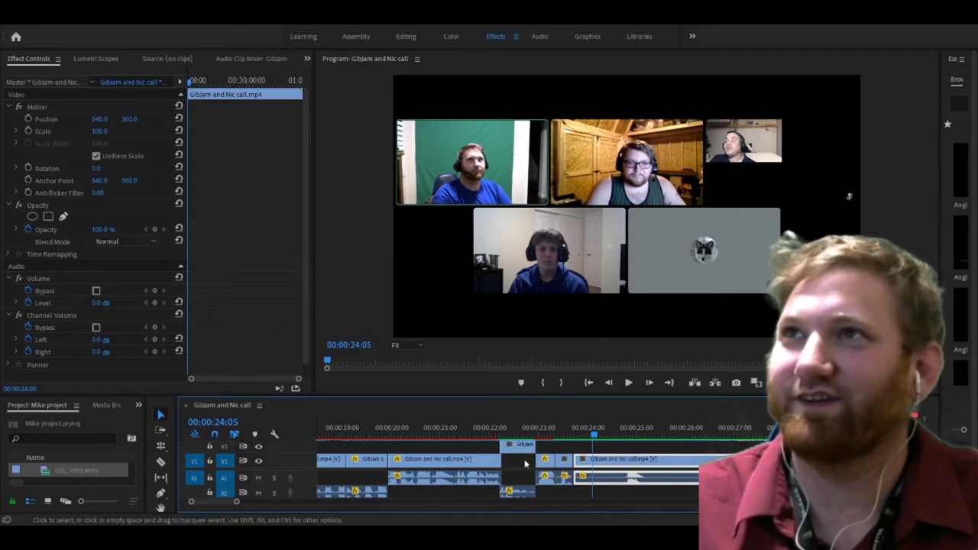
key("space")
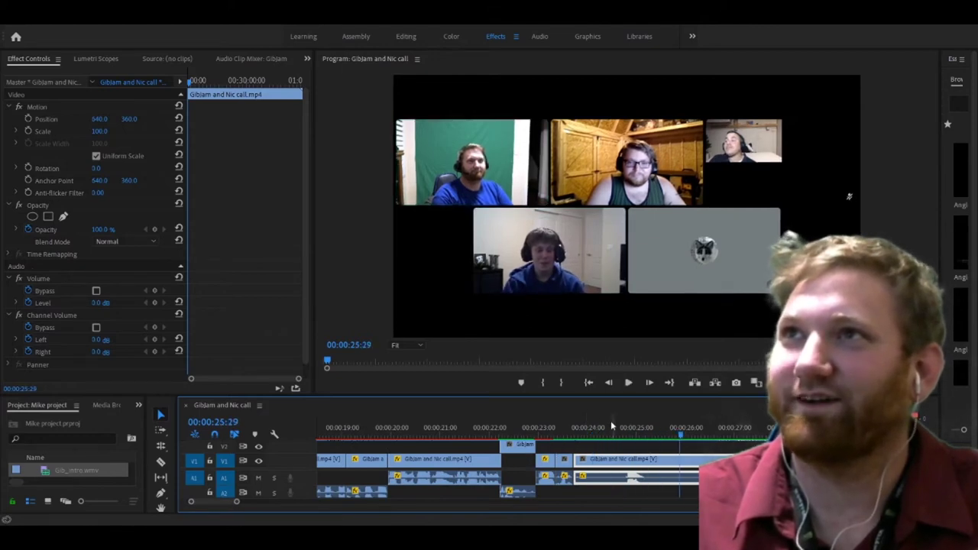
left_click(627, 428)
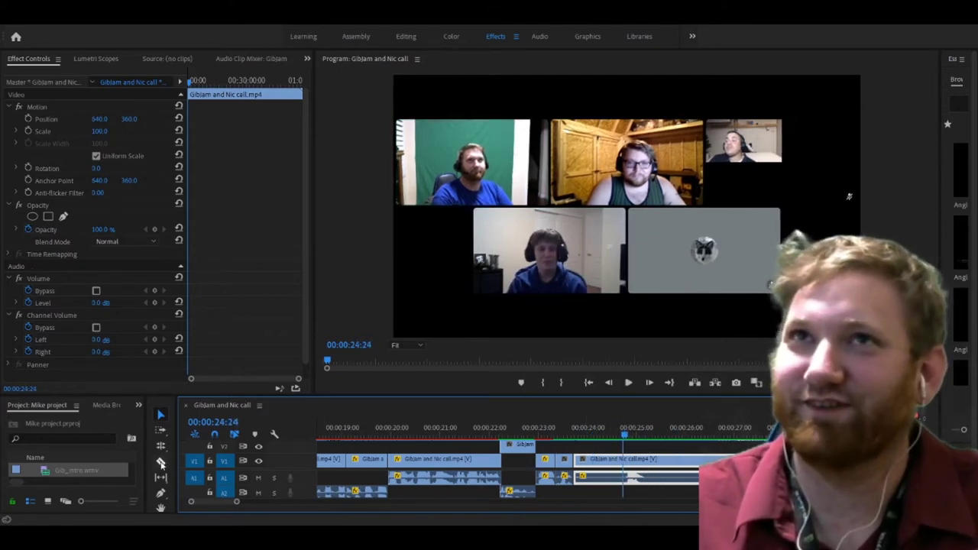
left_click(624, 460)
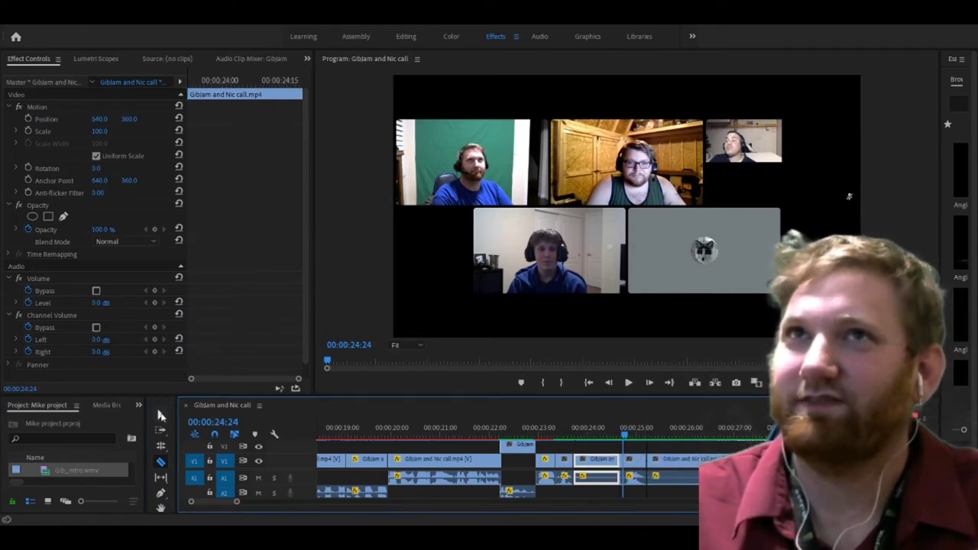
left_click(161, 415)
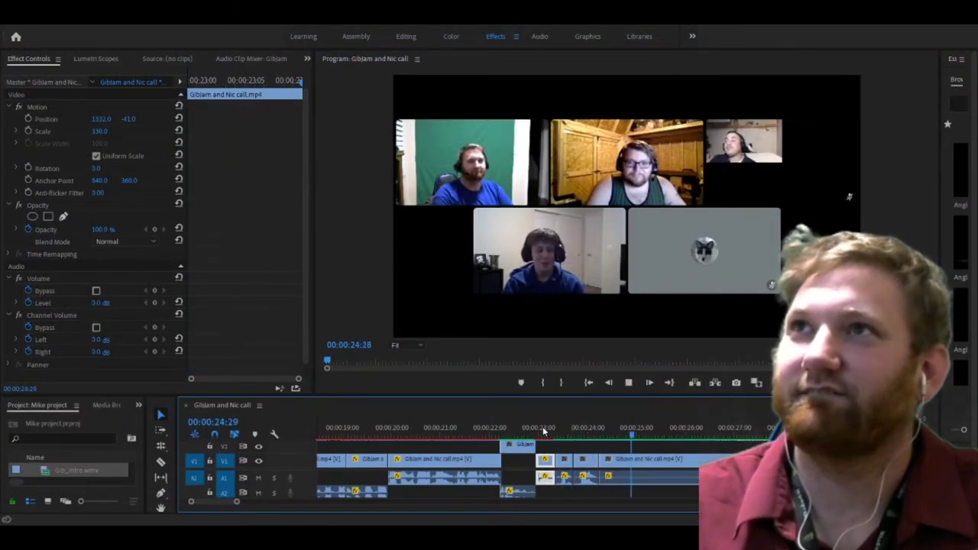
key("space")
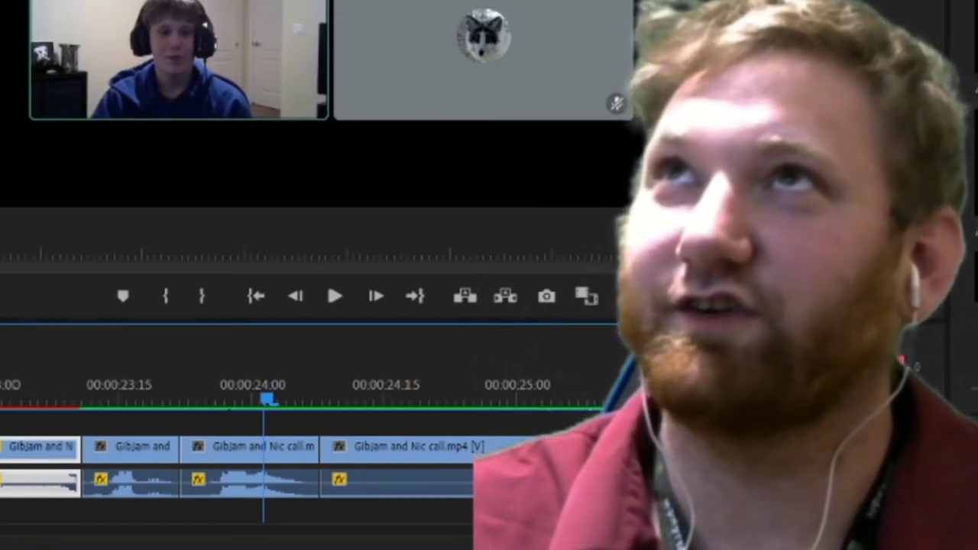
Step: Paste the copied zoomed Motion framing onto the short 24-second clip, review it, and zoom the timeline out
left_click(234, 454)
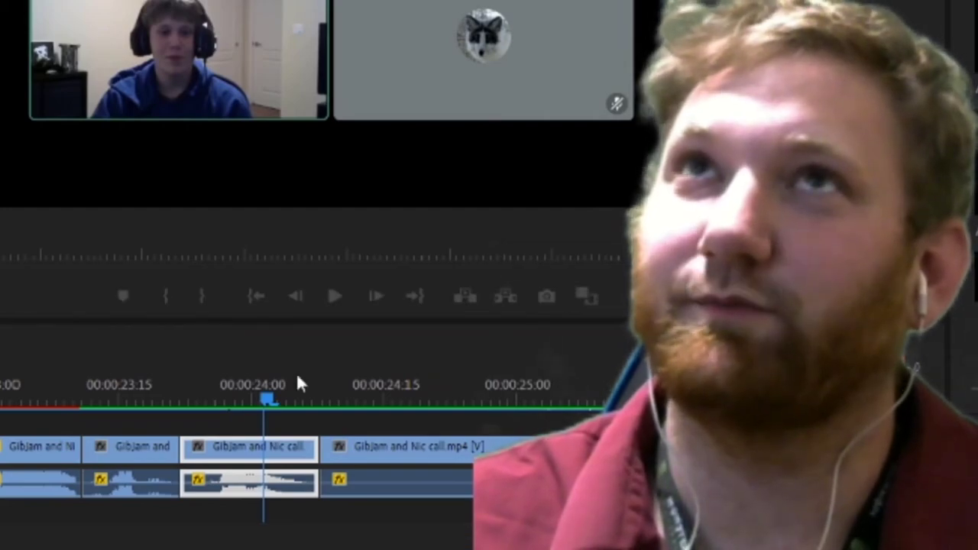
key("ctrl+alt+v")
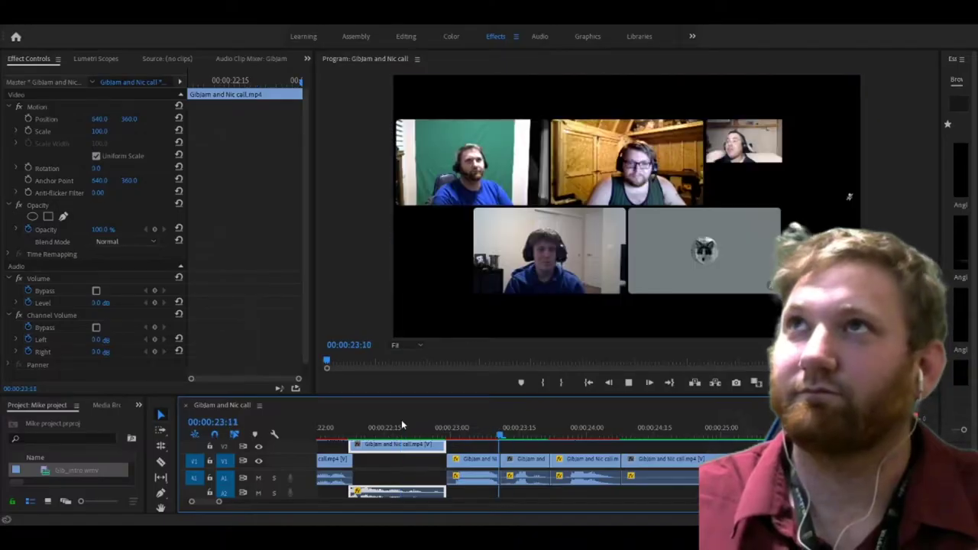
key("space")
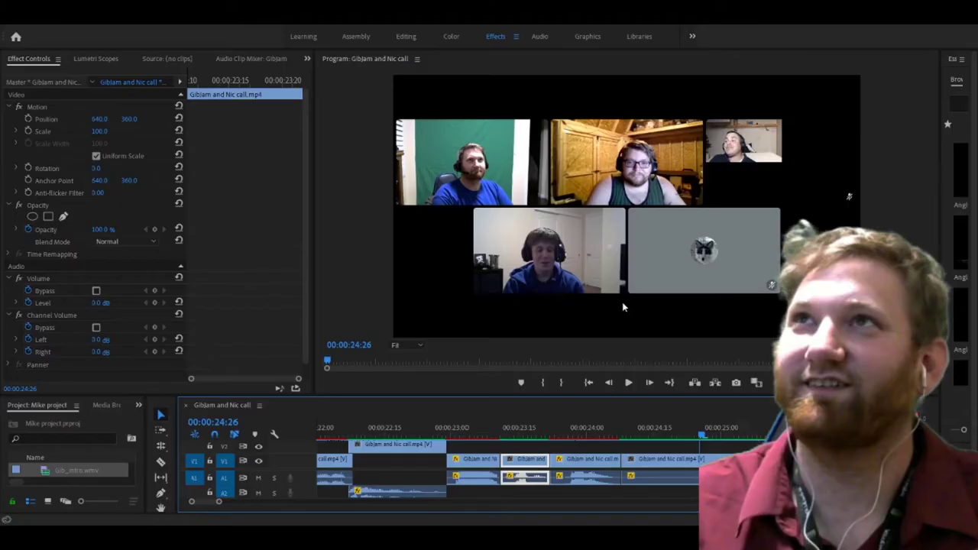
key("ctrl+m")
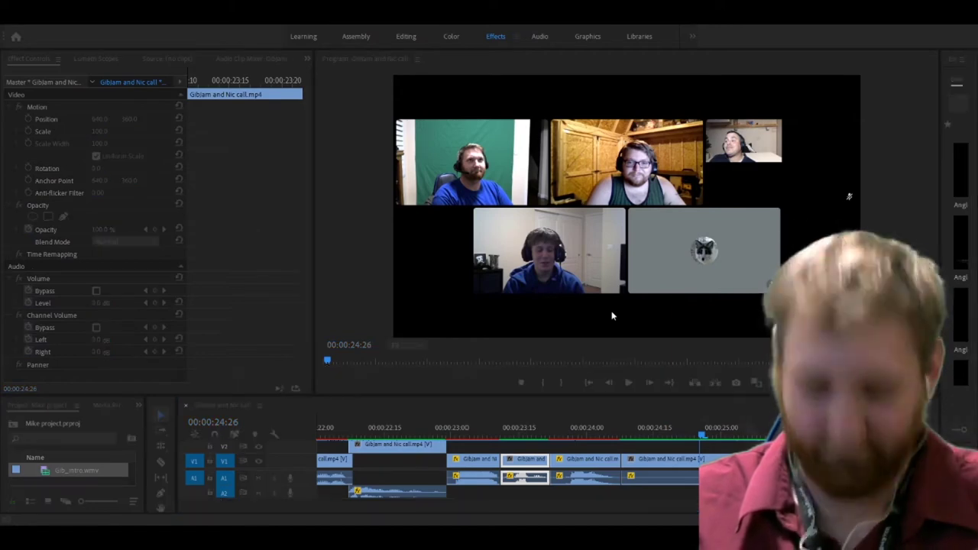
left_click(438, 444)
key("space")
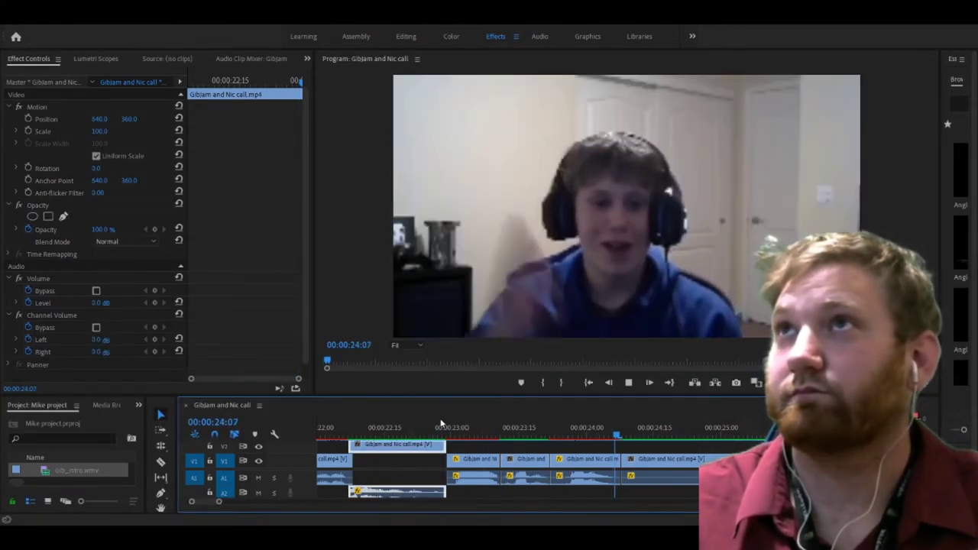
key("space")
left_click(527, 482)
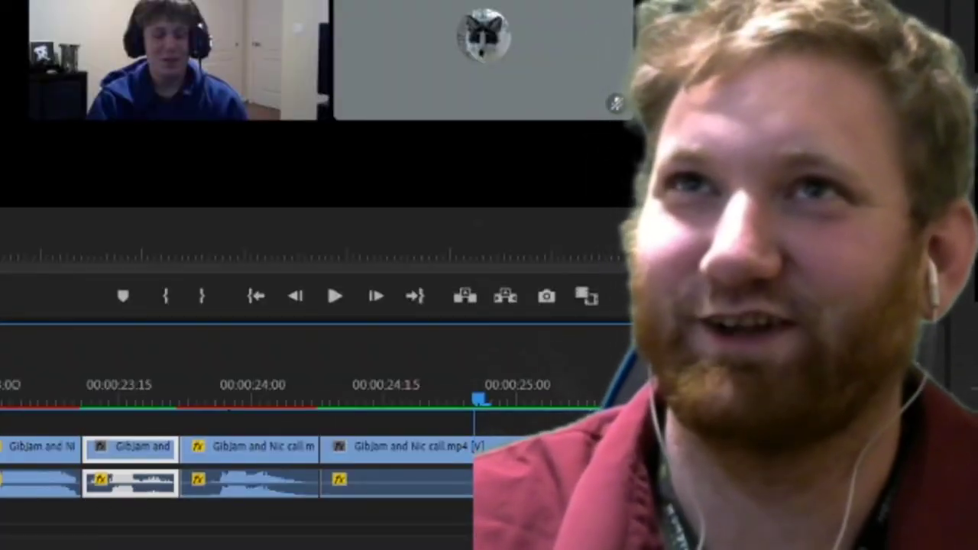
left_click_drag(200, 501, 287, 502)
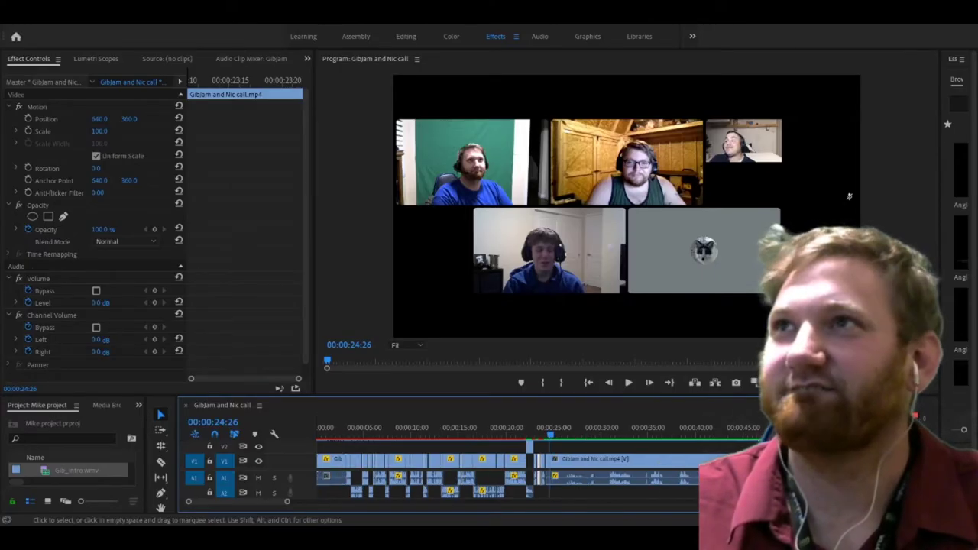
Step: Review the call around 38 seconds and one minute, then undo the last two timeline changes
left_click(677, 430)
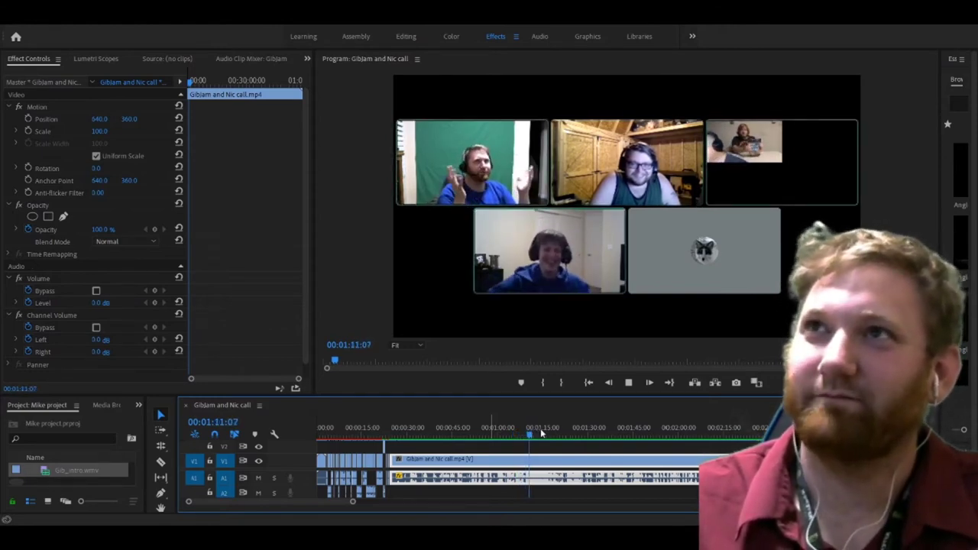
left_click(551, 430)
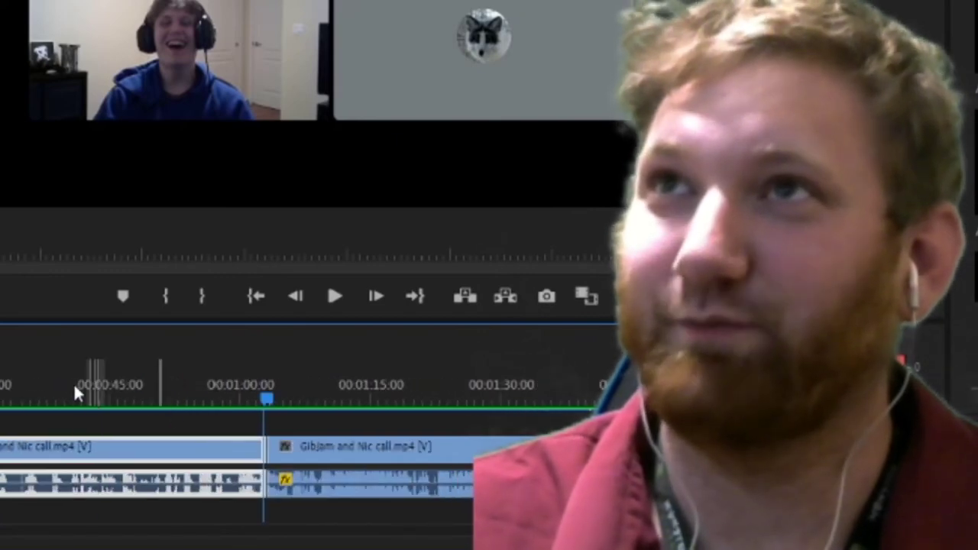
left_click(67, 391)
key("space")
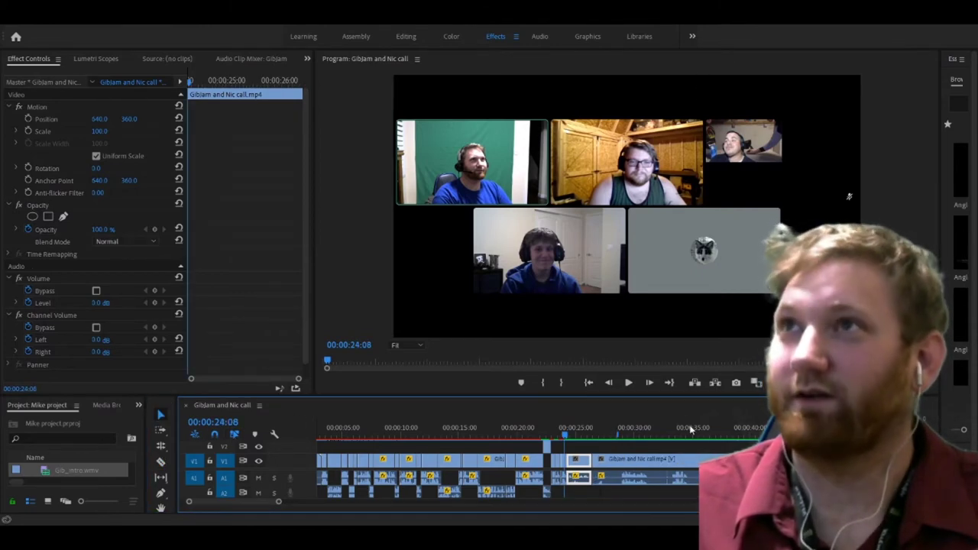
key("ctrl+z")
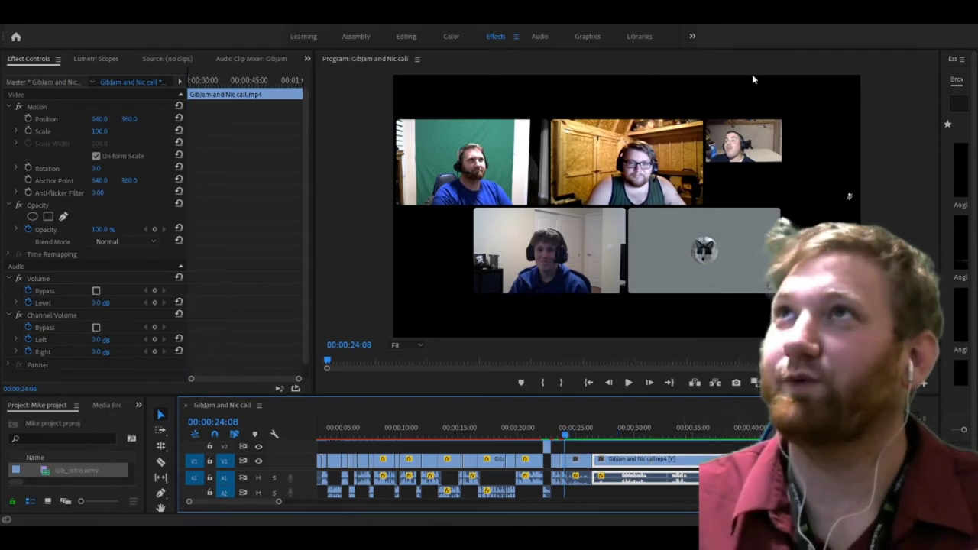
key("ctrl+z")
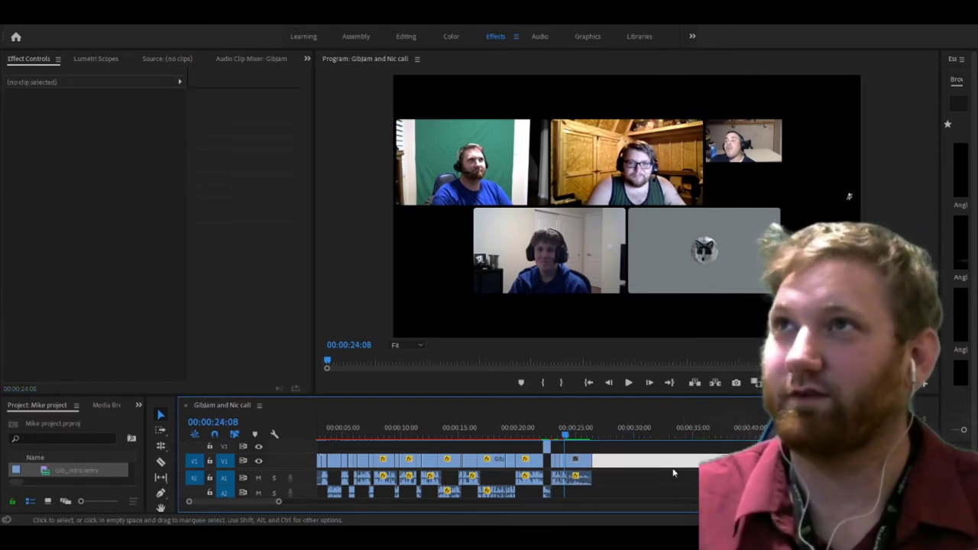
Step: Put the call clip back on V1 and replay the edited section from 22 seconds
left_click_drag(673, 473, 673, 474)
left_click(576, 484)
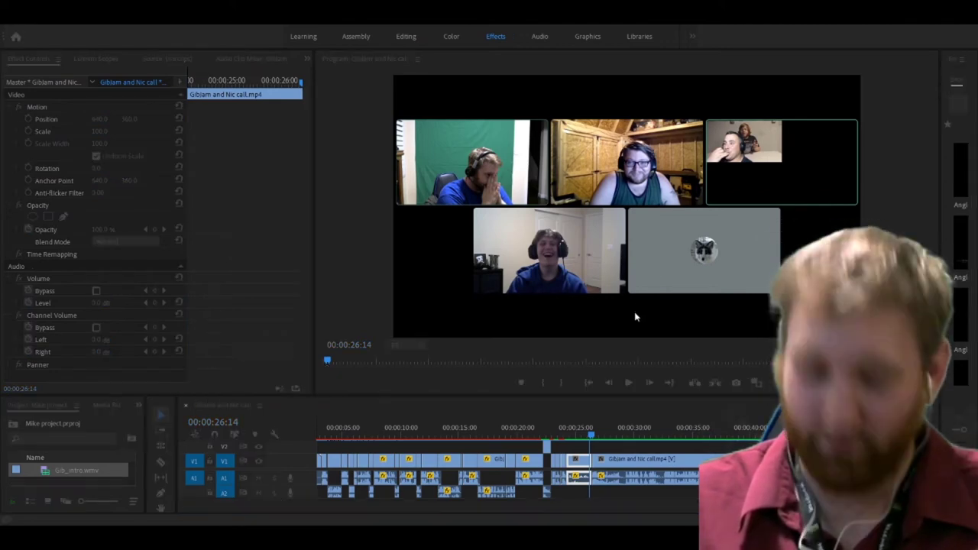
left_click(532, 429)
key("space")
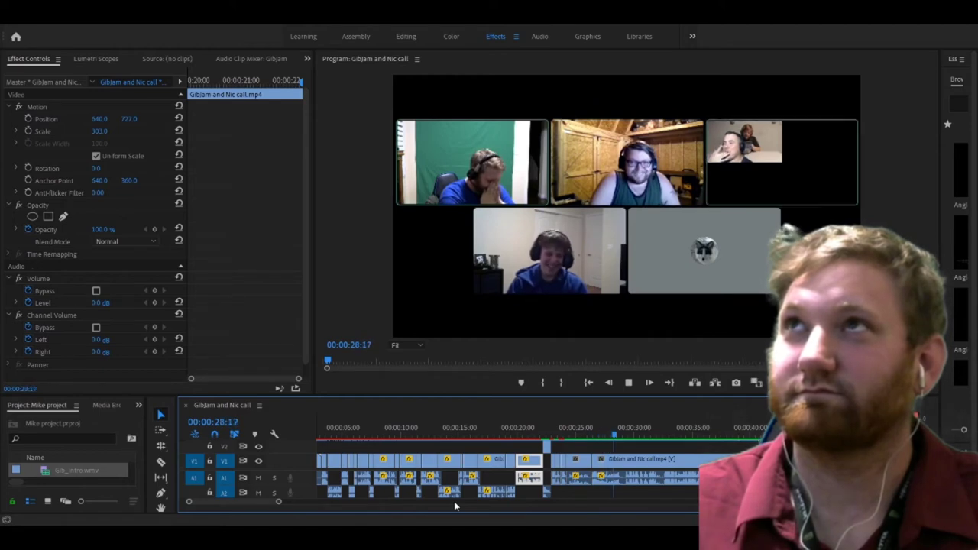
key("space")
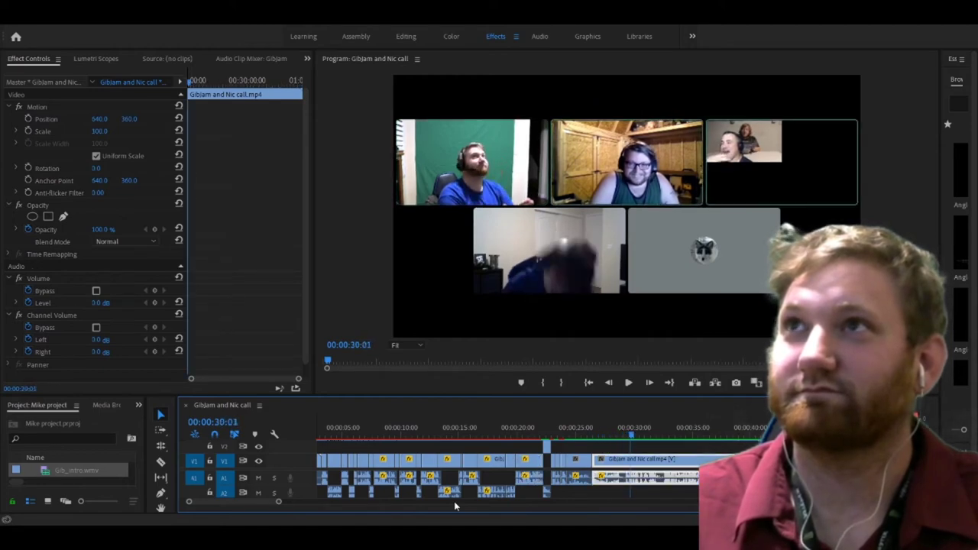
key("space")
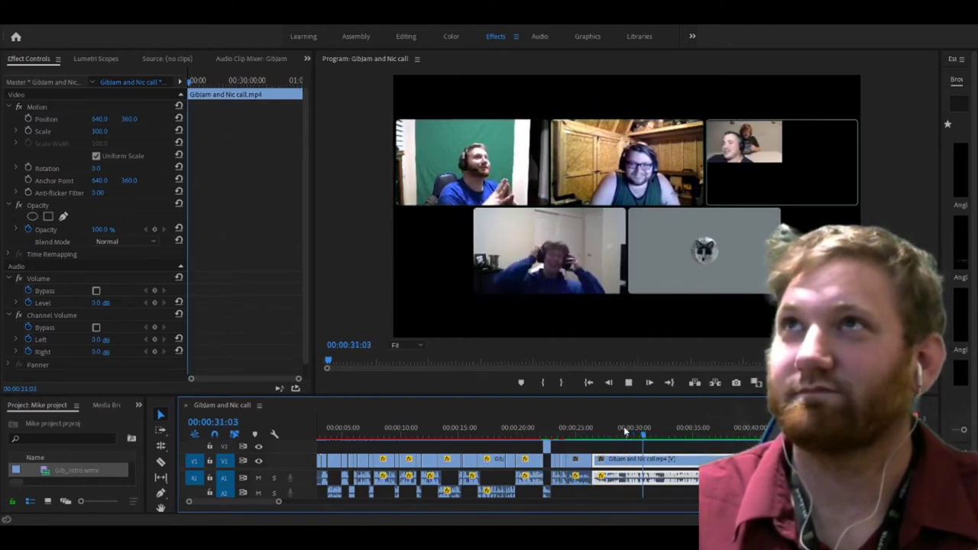
Step: Razor the call clip near 30 and 32 seconds, then raise the 27:11 close-up's Position Y to 1592
left_click(625, 431)
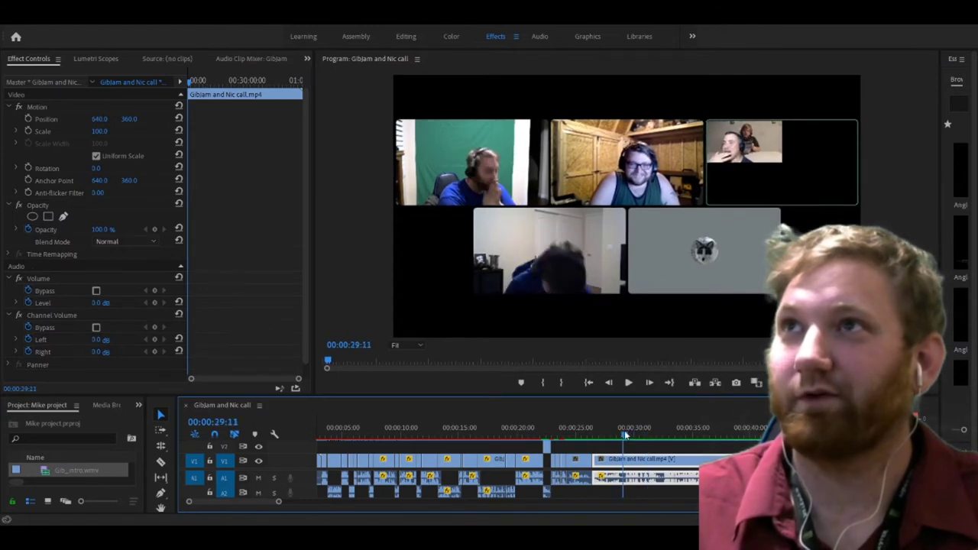
left_click(161, 462)
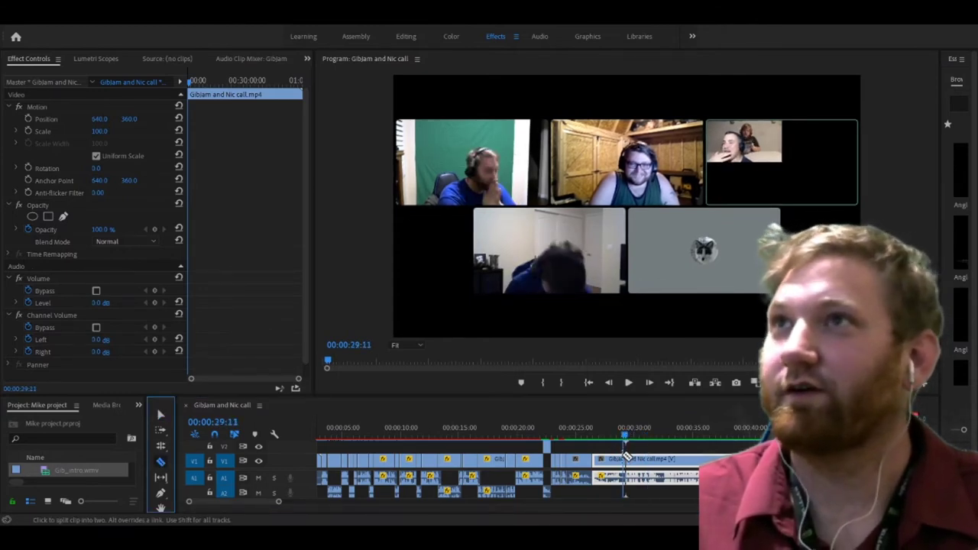
left_click(633, 459)
key("space")
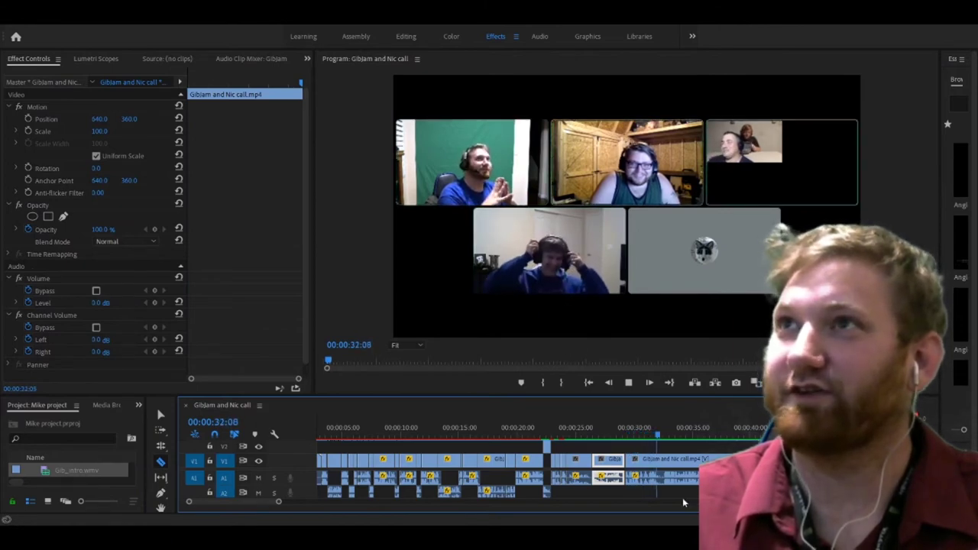
key("space")
left_click(661, 460)
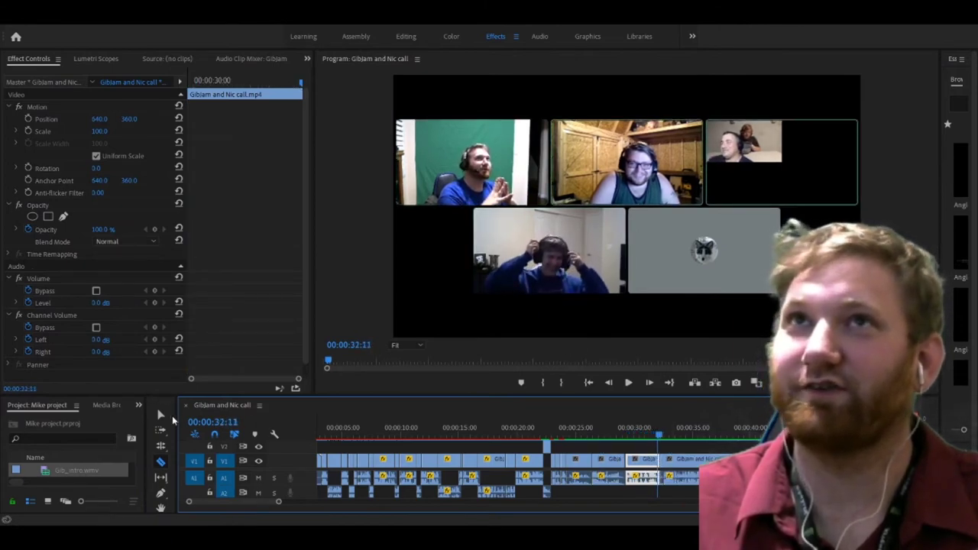
left_click(160, 414)
left_click(602, 434)
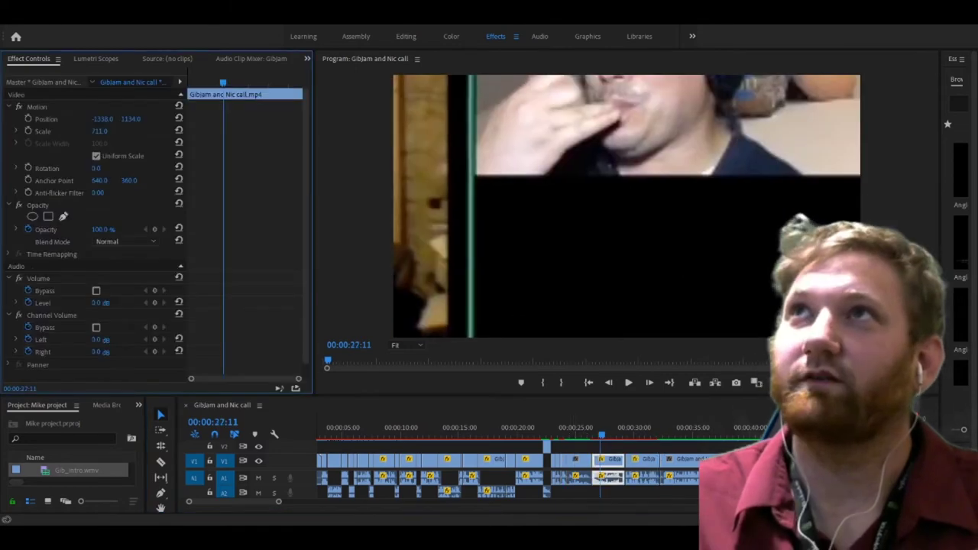
left_click_drag(141, 120, 252, 120)
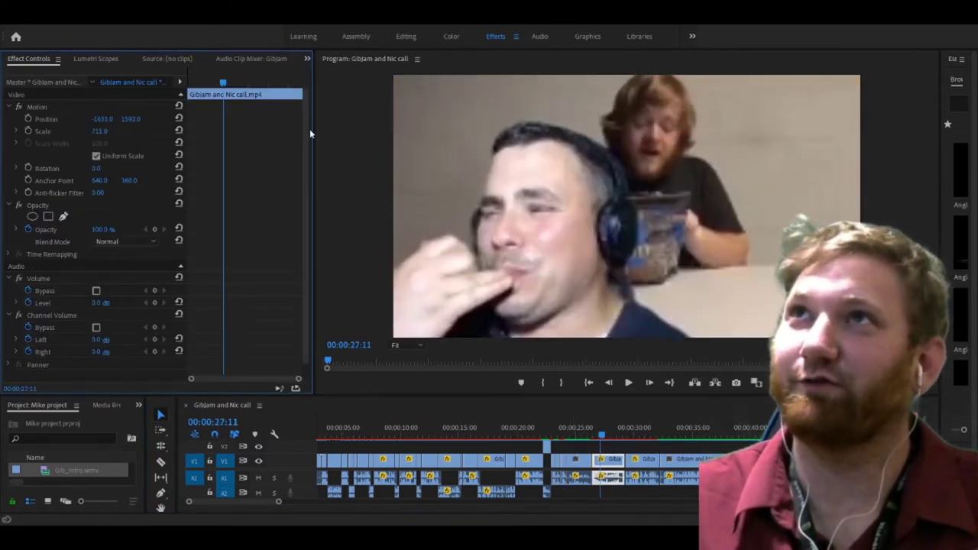
Step: Play the reframed section from about 25 seconds to review it
left_click(570, 433)
key("space")
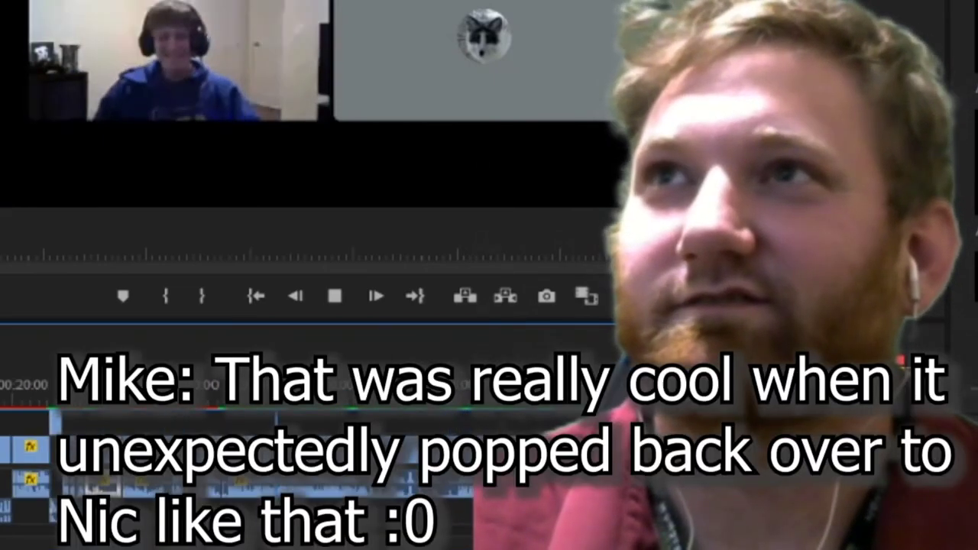
key("space")
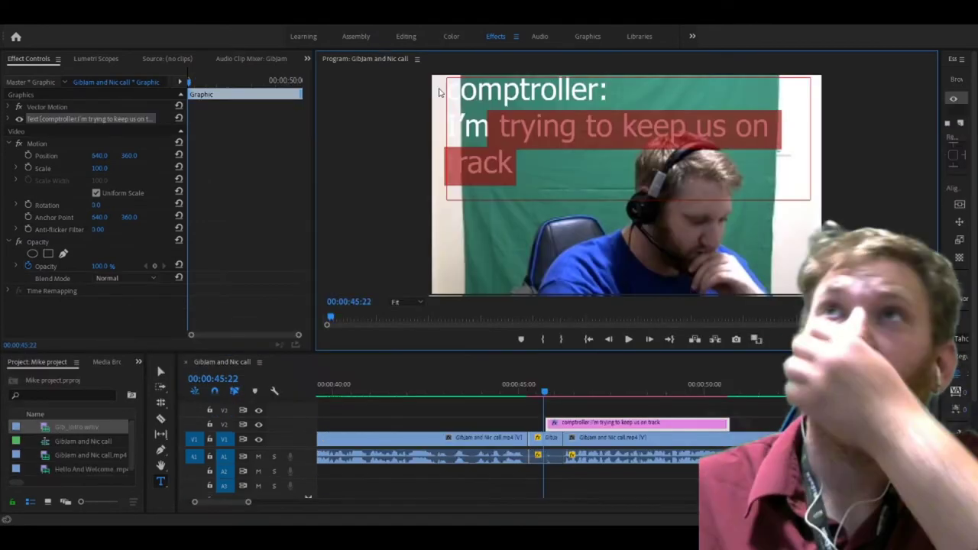
Step: Give the whole caption a black 10-pt stroke outline and a drop shadow
left_click_drag(440, 91, 3, 112)
left_click(10, 120)
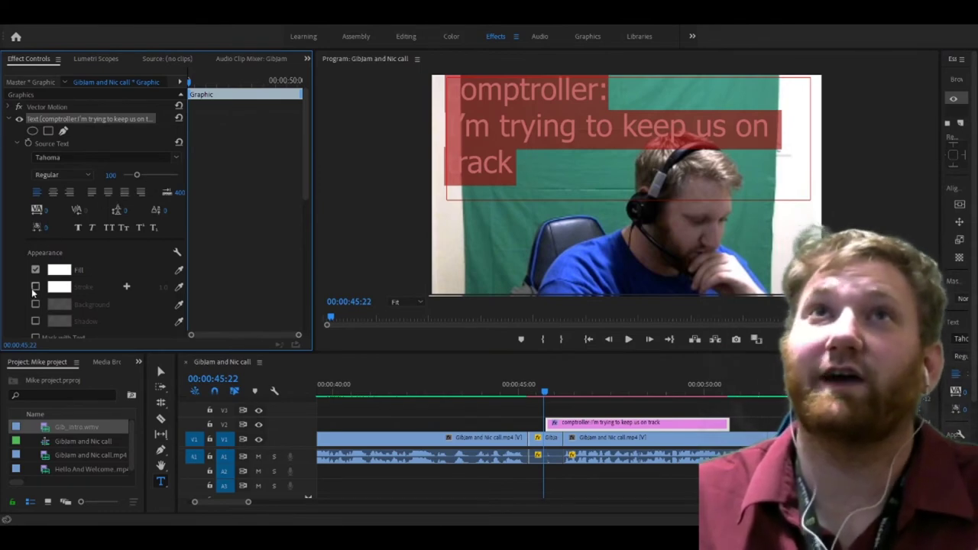
left_click(59, 288)
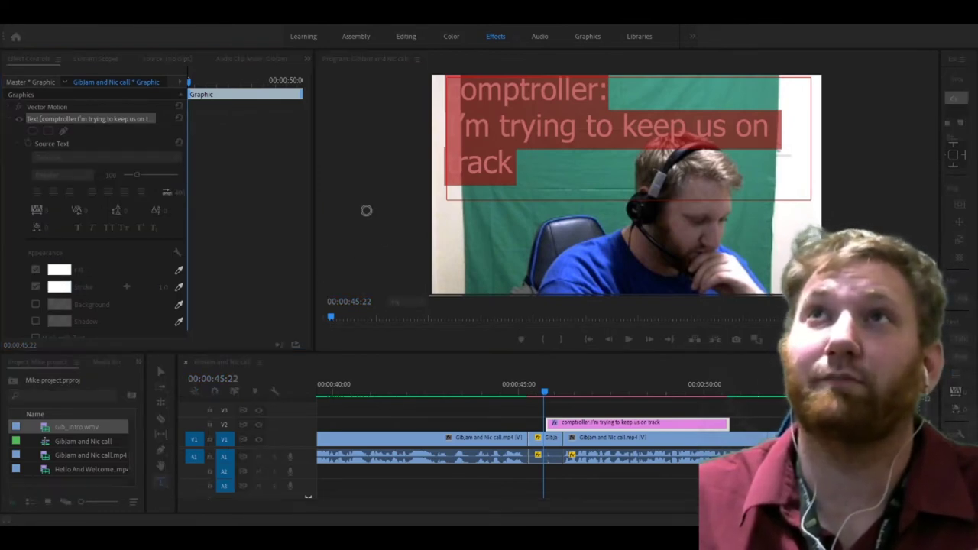
key("Return")
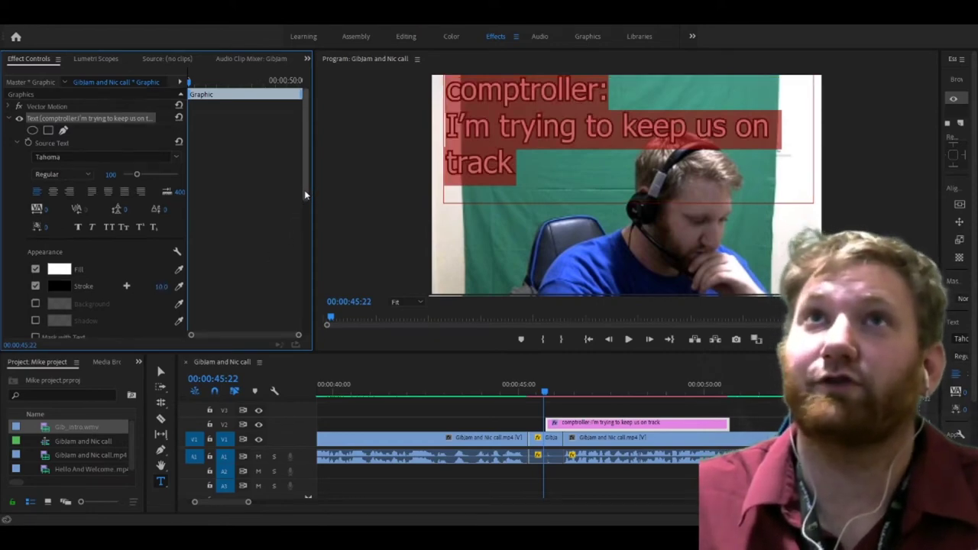
left_click_drag(304, 195, 306, 212)
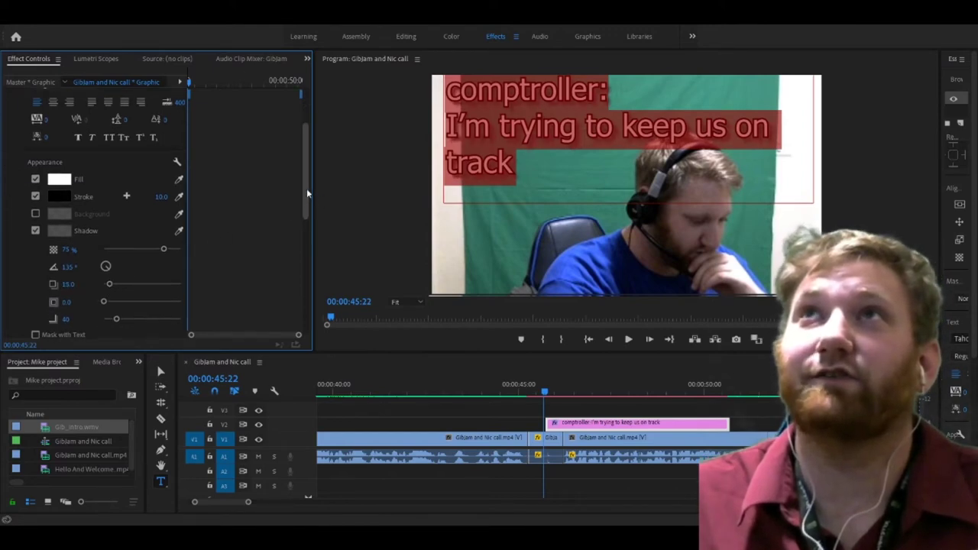
left_click_drag(305, 194, 306, 100)
Step: Capitalize 'Comptroller' and shrink the 'I'm trying to keep us on track' line to size 75
left_click(455, 90)
type("C")
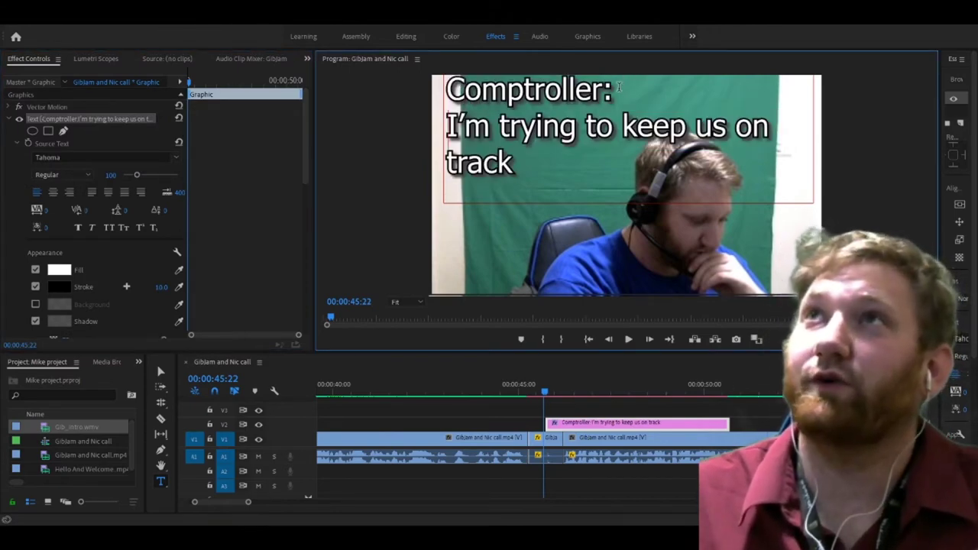
key("Return")
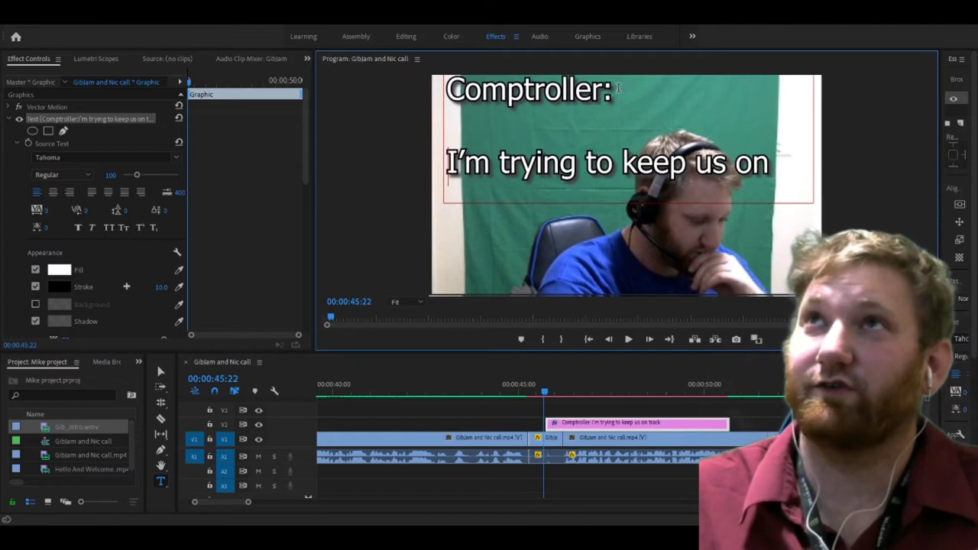
key("BackSpace")
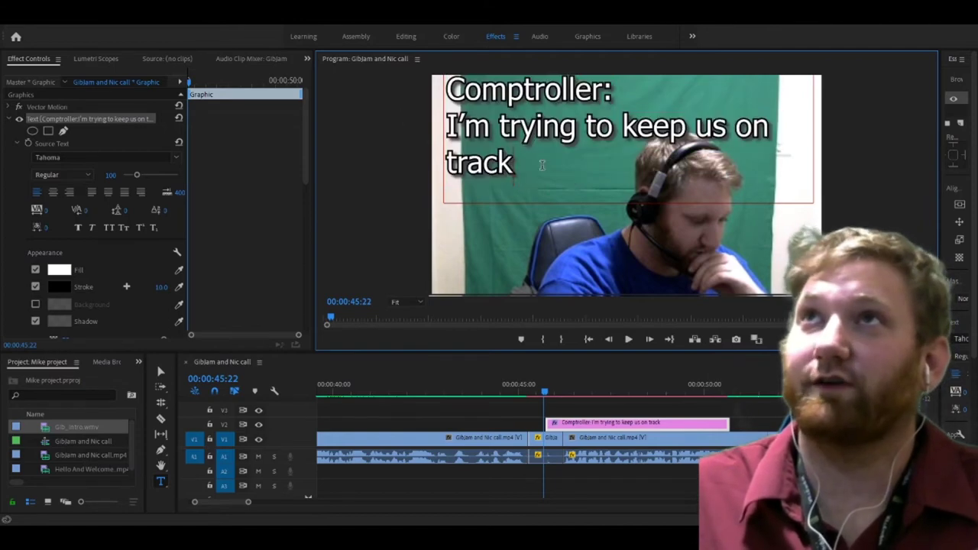
left_click_drag(447, 128, 447, 130)
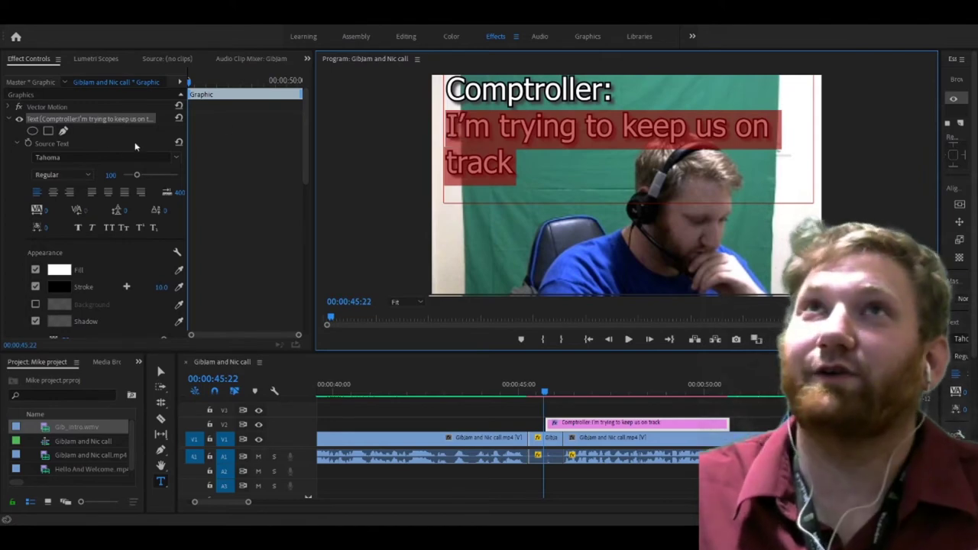
left_click_drag(109, 175, 98, 175)
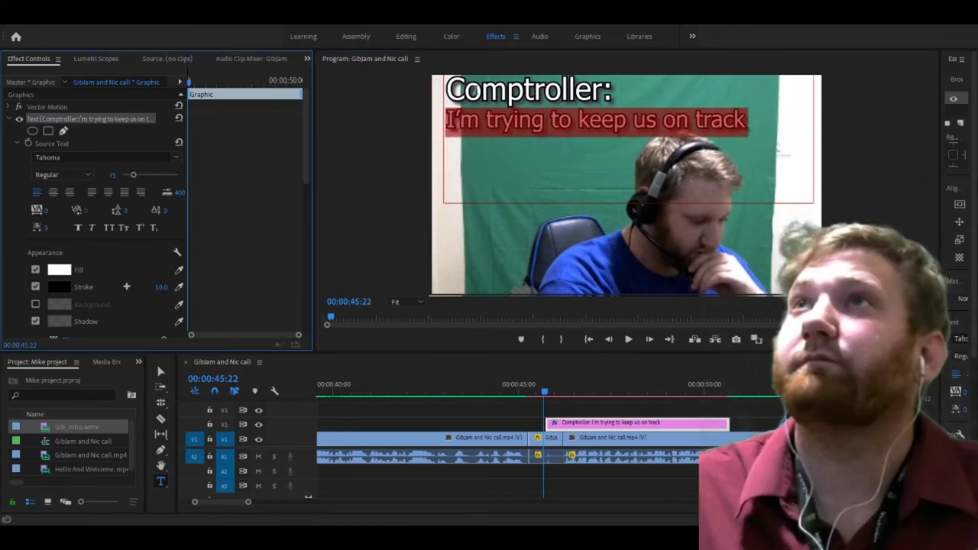
left_click(633, 86)
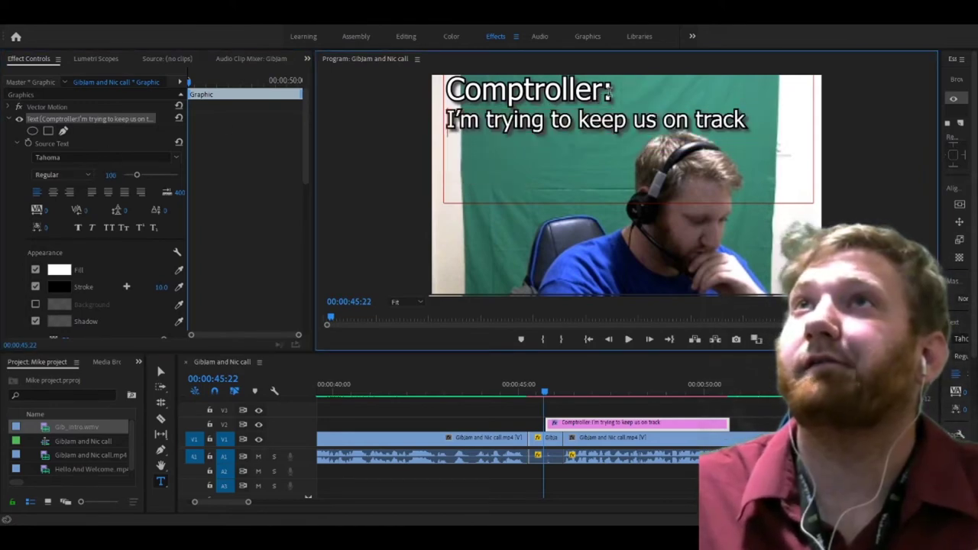
Step: Add a 'noun.' line at font size 75 under 'Comptroller:', with the quote below it
key("Return")
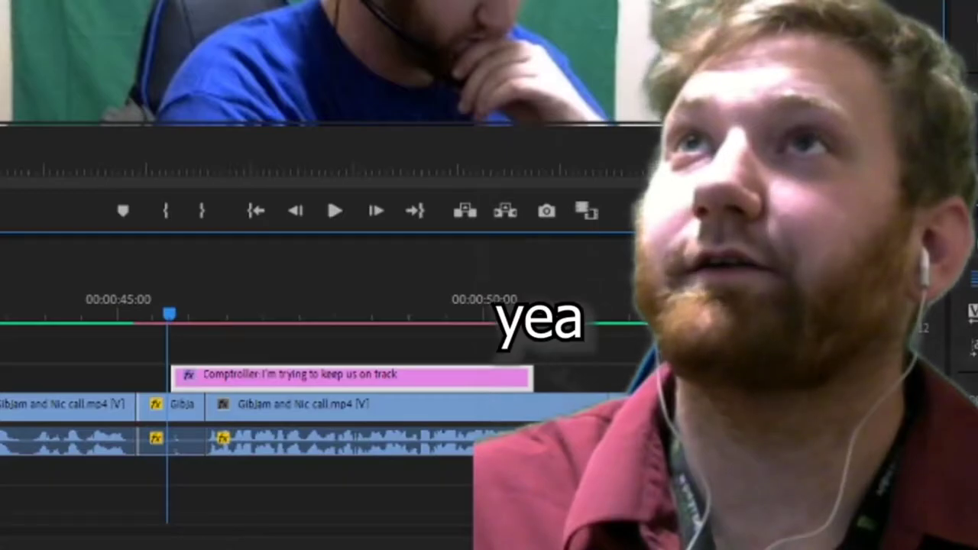
type("noun.I'm trying to keep us on")
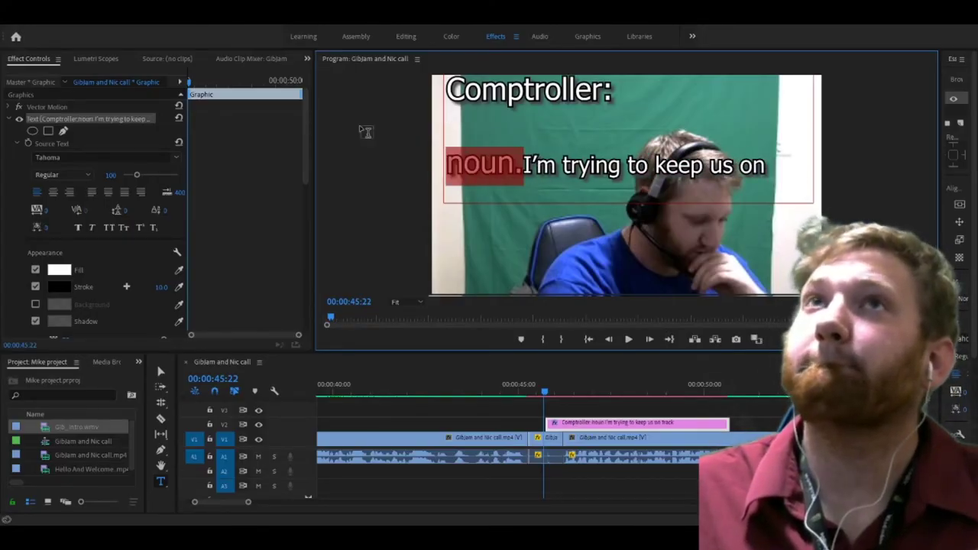
left_click(111, 175)
type("75")
key("Return")
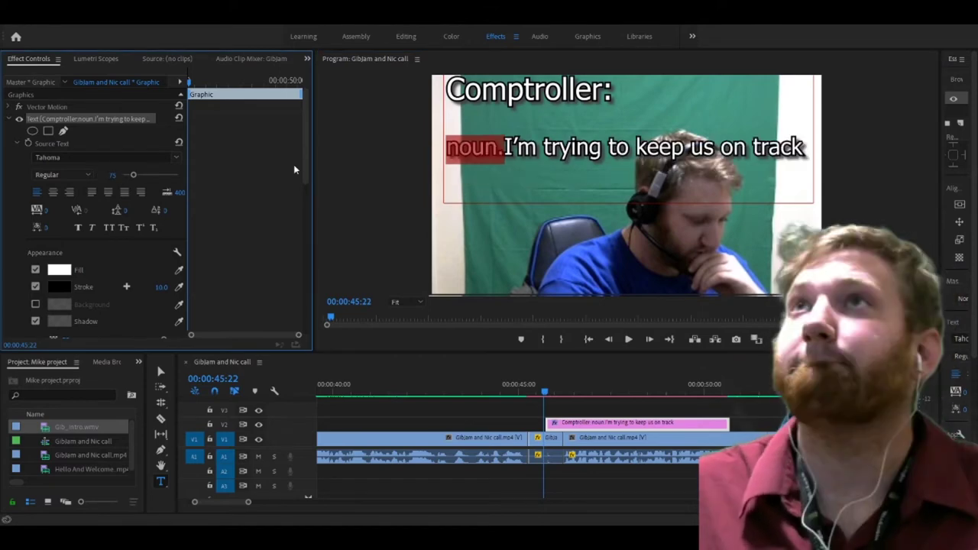
key("Return")
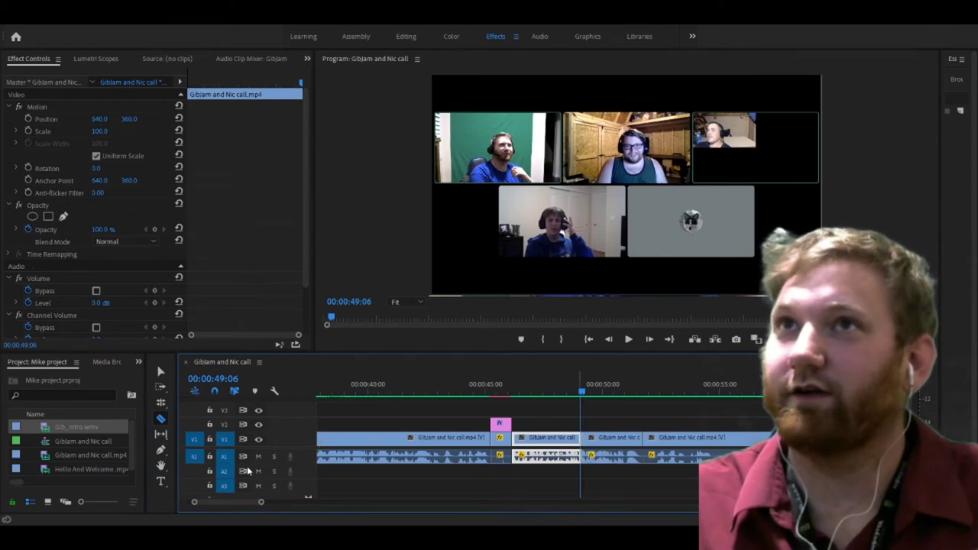
Step: Drag the short V1/A1 clip onto V2/A3 and play it back from about 48 seconds
left_click_drag(262, 504, 293, 508)
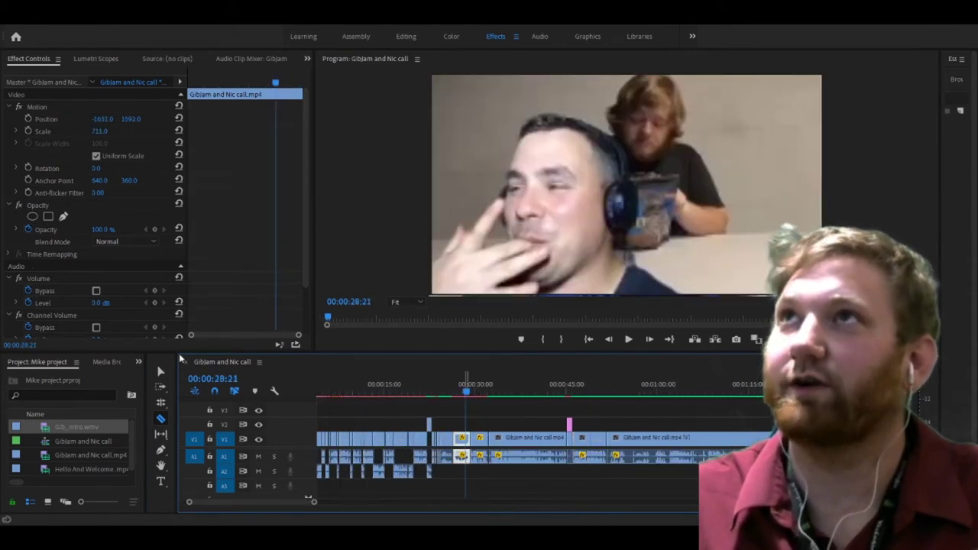
left_click(160, 372)
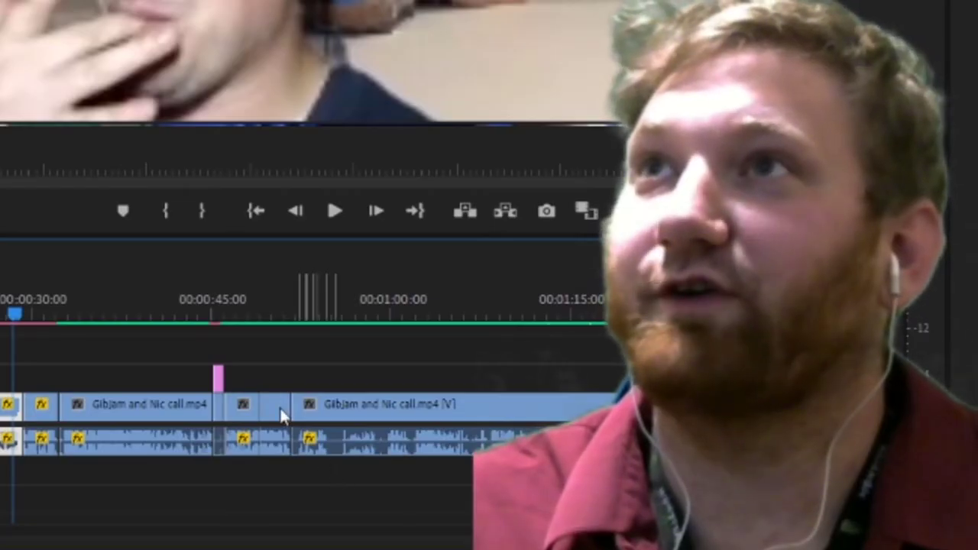
left_click(597, 442)
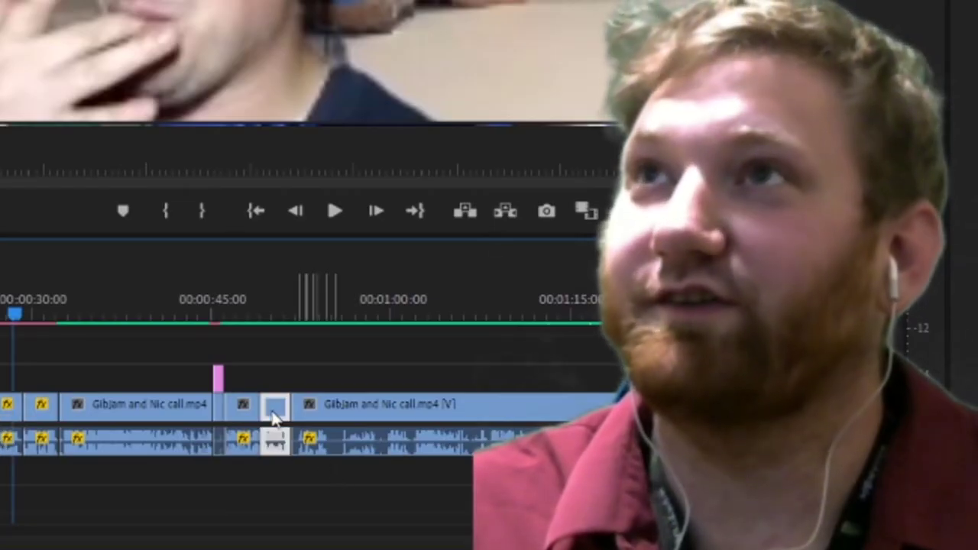
mouse_move(276, 417)
left_mouse_down()
mouse_move(546, 445)
mouse_move(538, 444)
left_mouse_up()
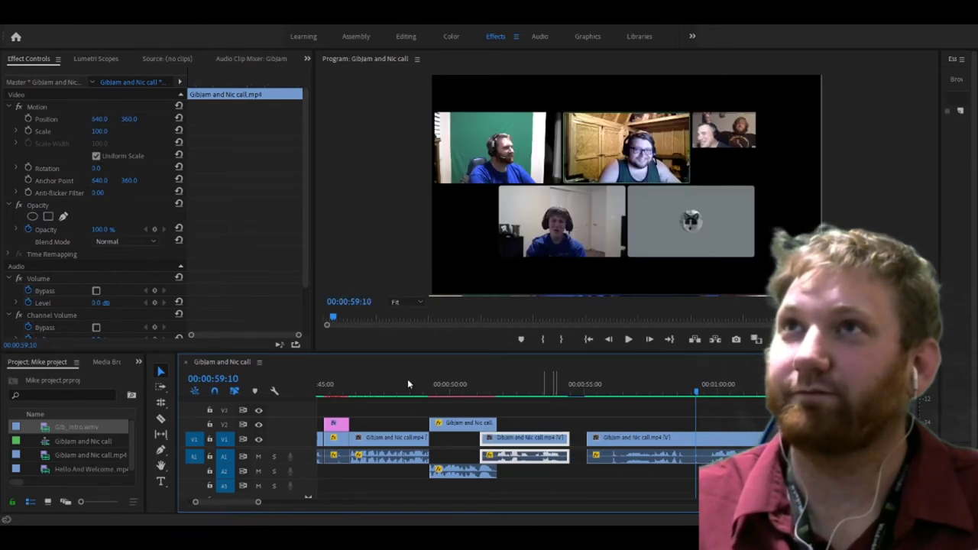
left_click(407, 381)
key("space")
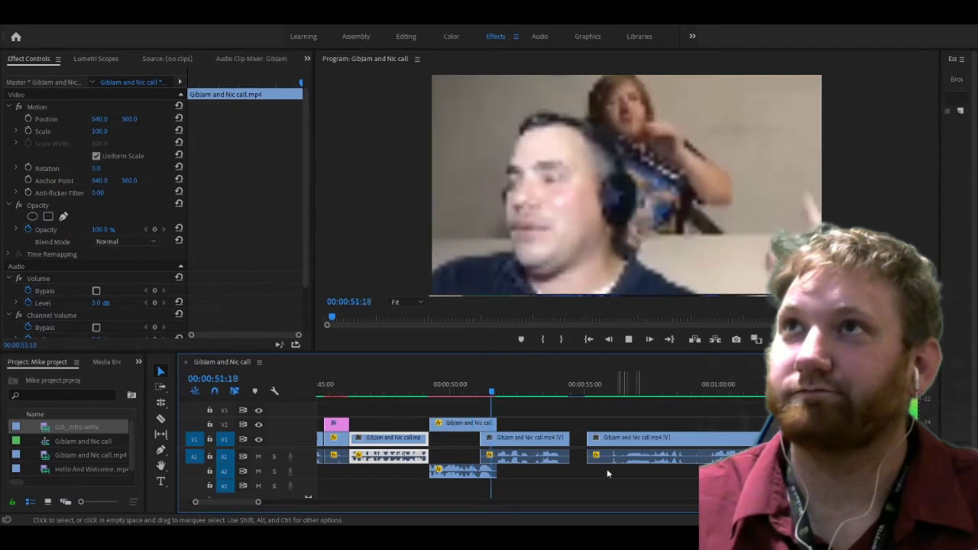
key("minus")
left_click(554, 394)
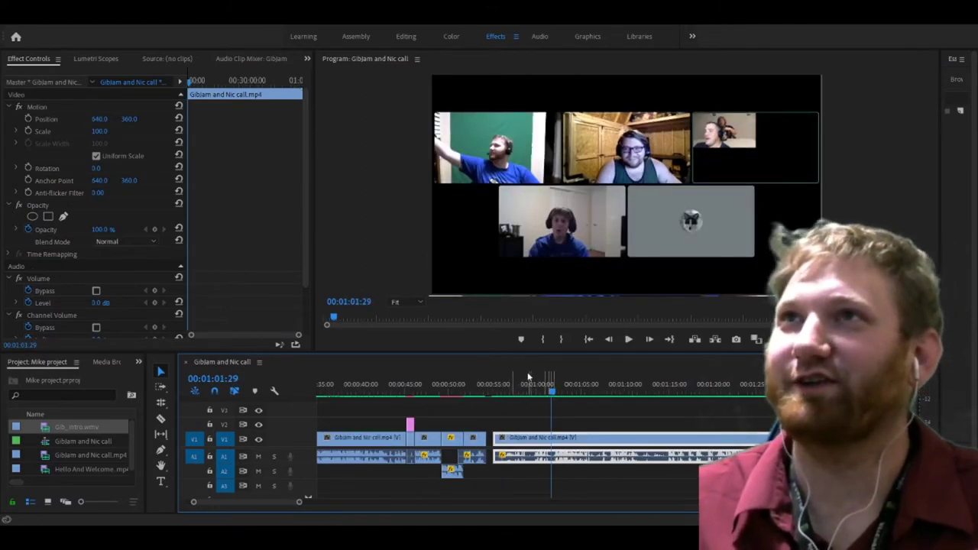
left_click(493, 394)
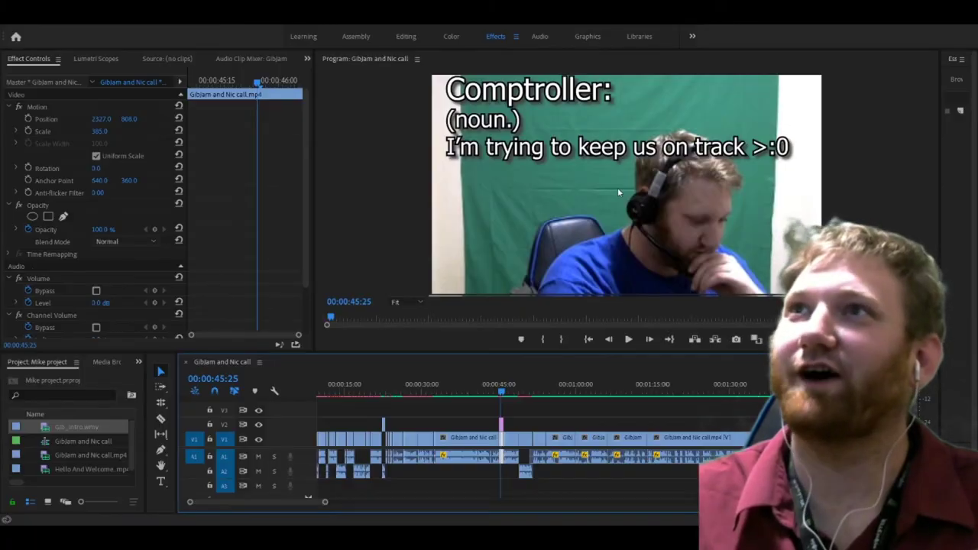
Step: Add a Position keyframe near 1:02 and pan the close-up toward another speaker
left_click(596, 389)
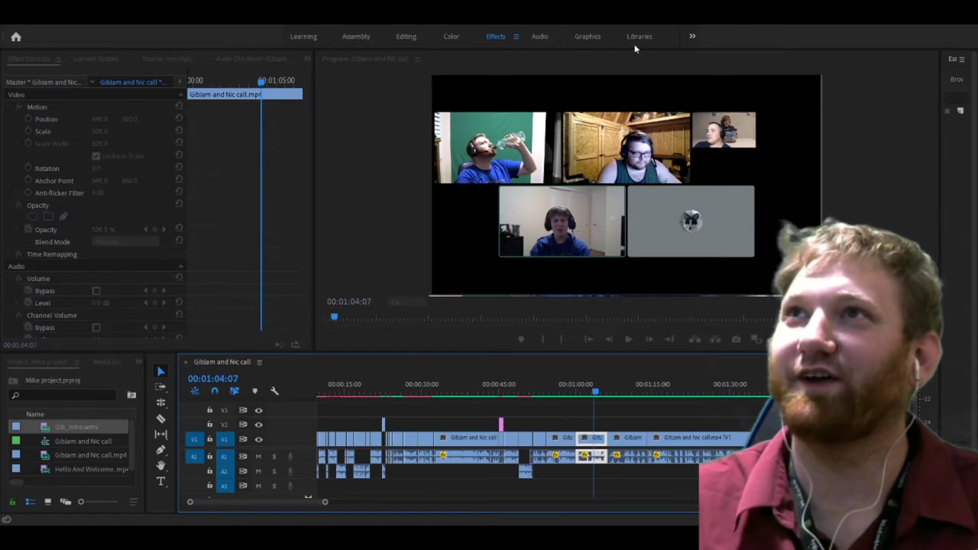
left_click_drag(596, 394, 585, 394)
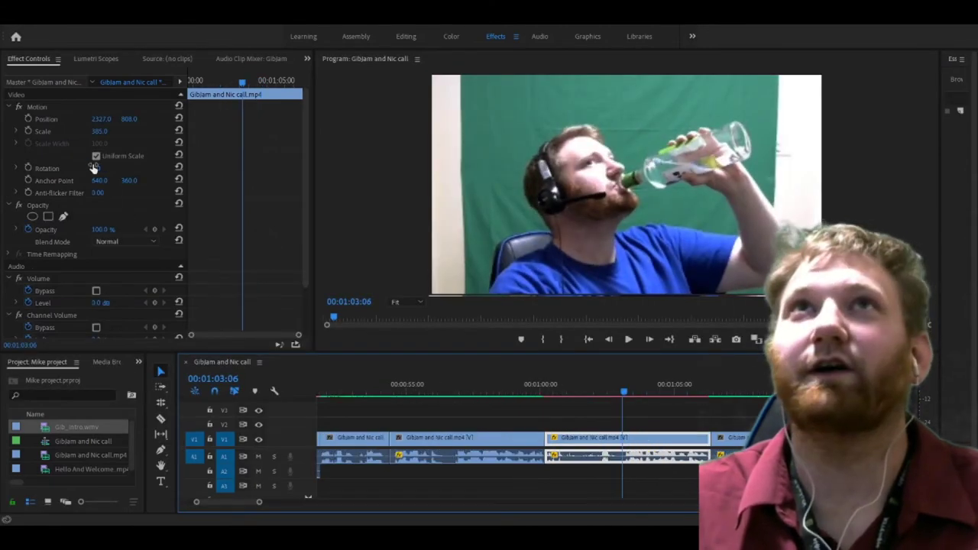
left_click(28, 120)
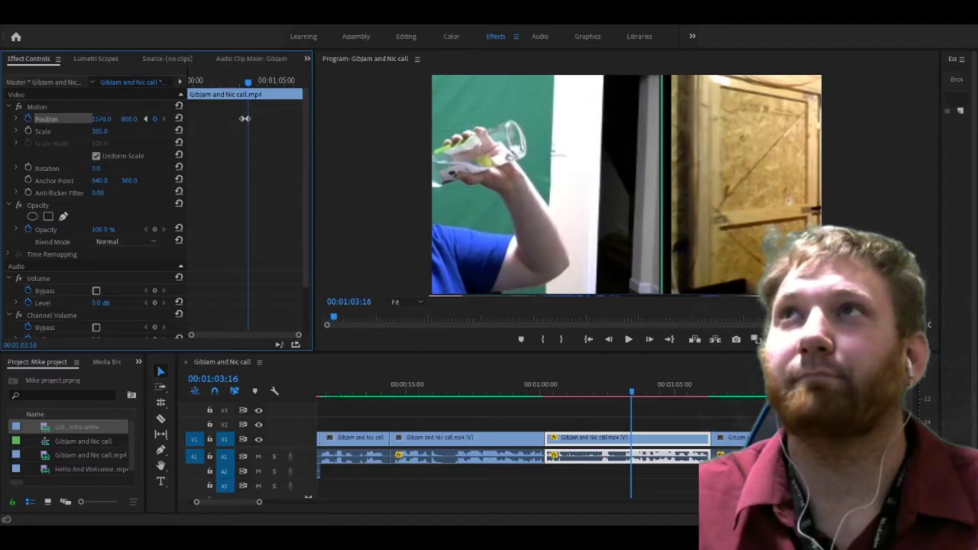
left_click_drag(99, 118, 244, 119)
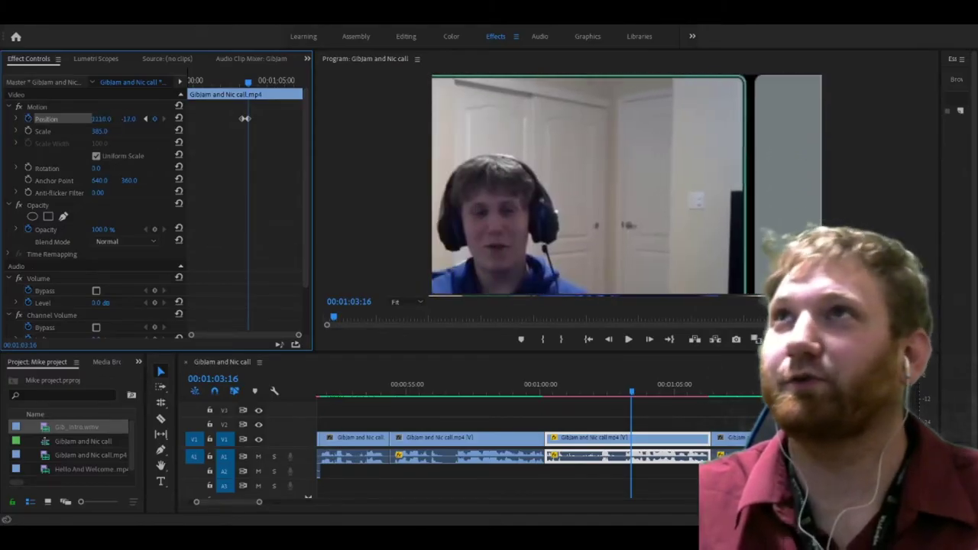
key("space")
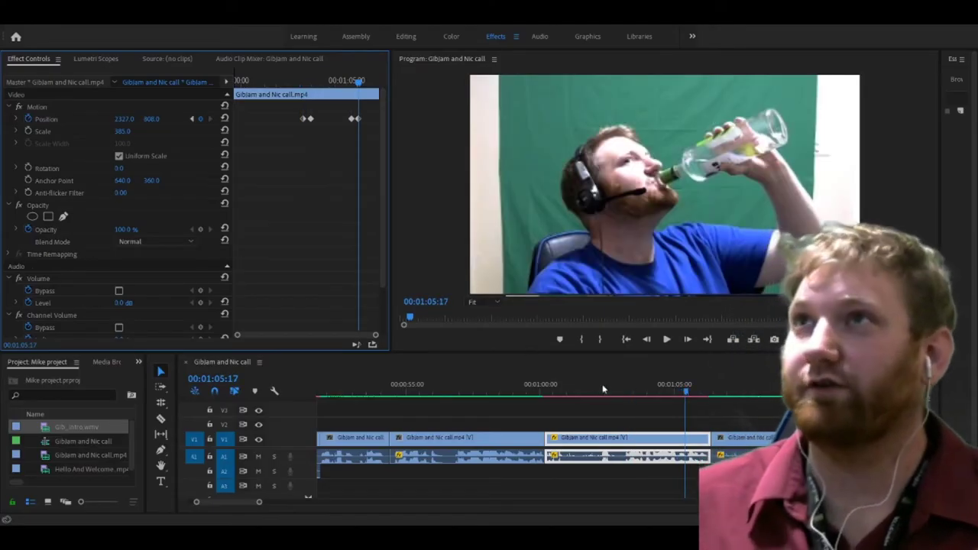
Step: Play the close-up back from its start to check the position animation
left_click(595, 391)
key("space")
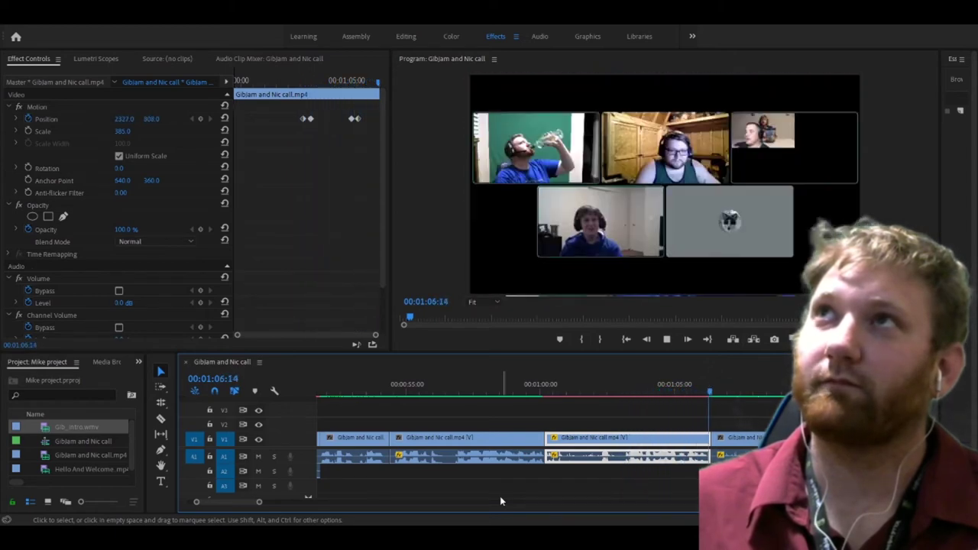
key("space")
mouse_move(259, 501)
left_mouse_down()
mouse_move(317, 501)
mouse_move(281, 503)
left_mouse_up()
key("space")
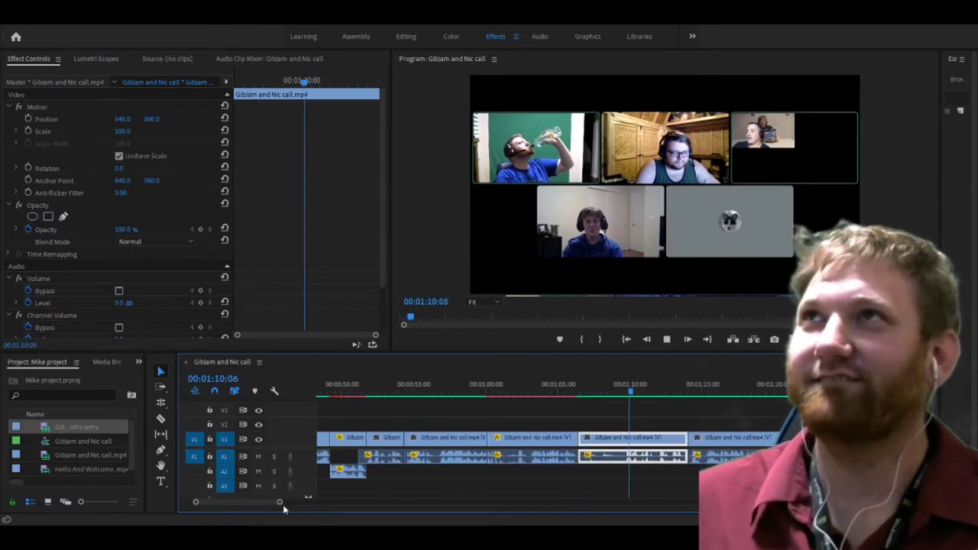
Step: Select the Razor tool and play the call to locate the stretch just after 1:45
left_click(160, 420)
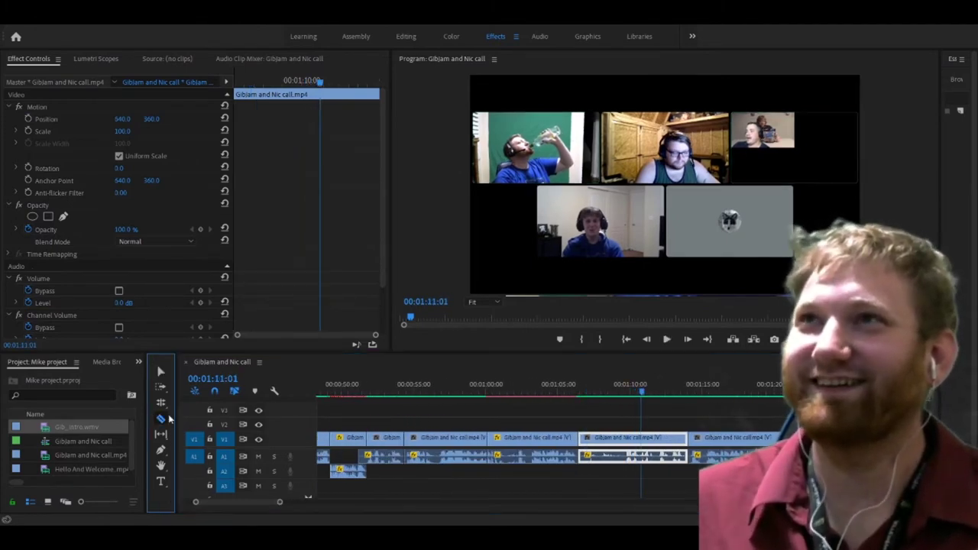
key("space")
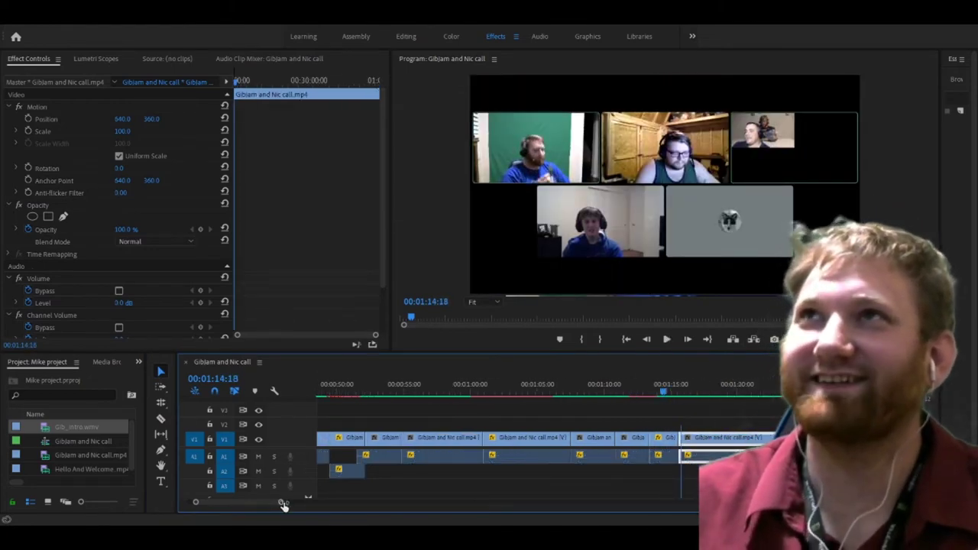
mouse_move(281, 502)
left_mouse_down()
mouse_move(261, 503)
mouse_move(275, 503)
left_mouse_up()
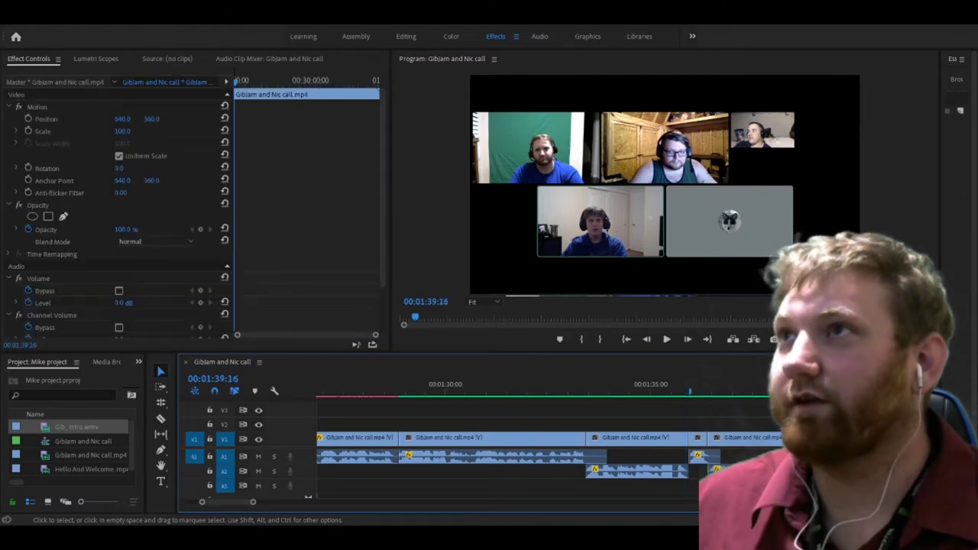
left_click(161, 419)
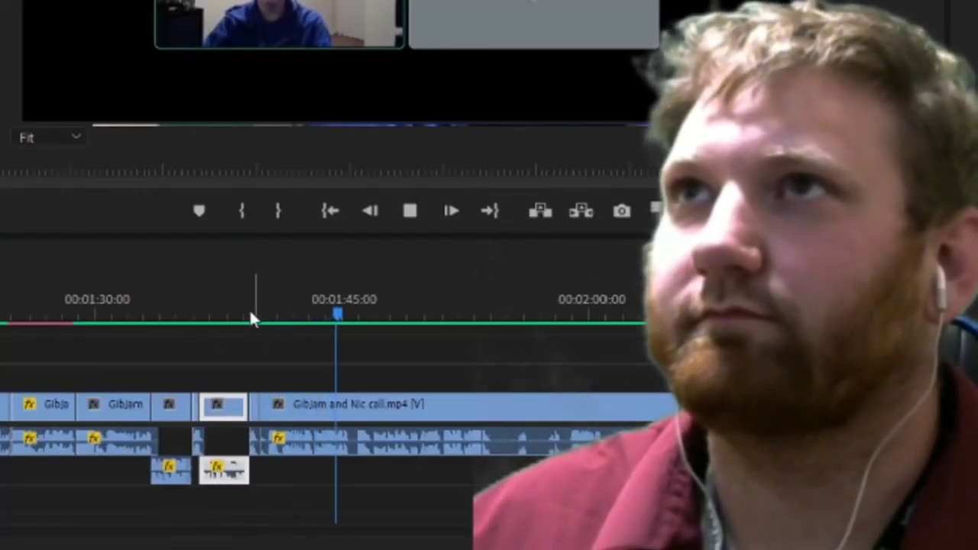
key("space")
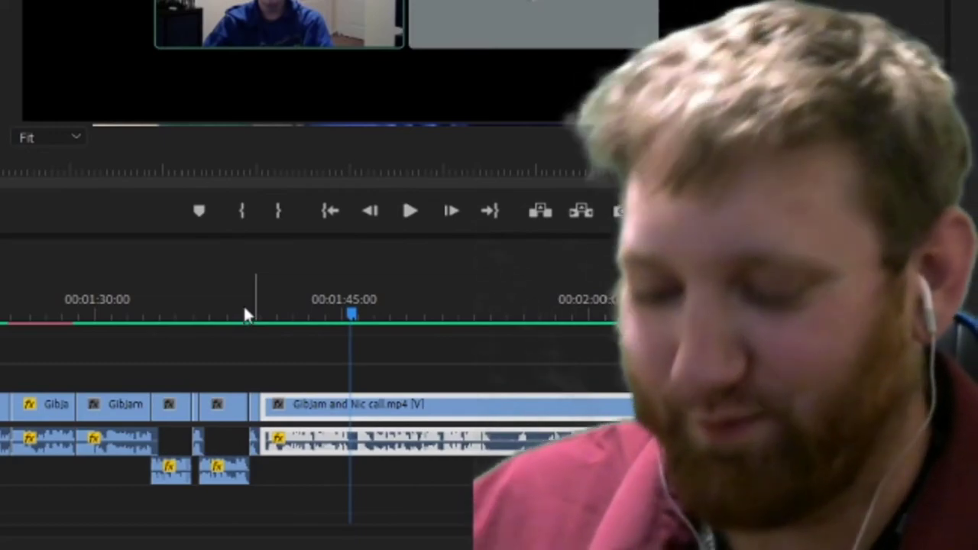
key("space")
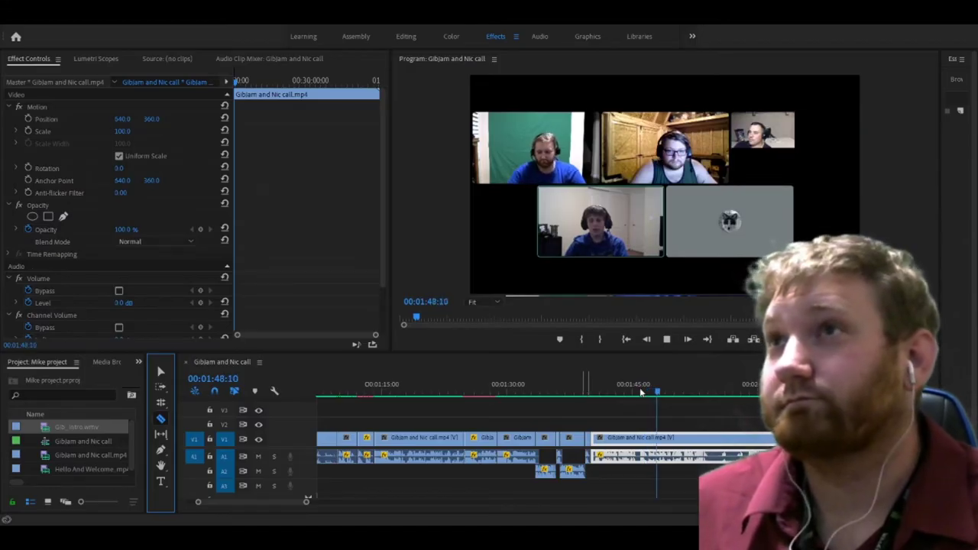
Step: Cut the call clip just after 1:45 and ripple delete the short piece
left_click(639, 392)
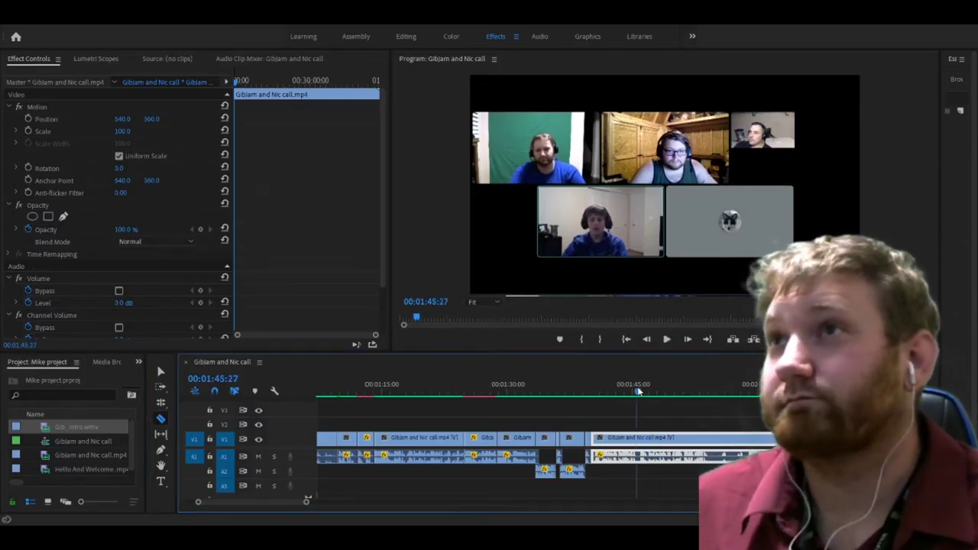
left_click_drag(307, 502, 250, 503)
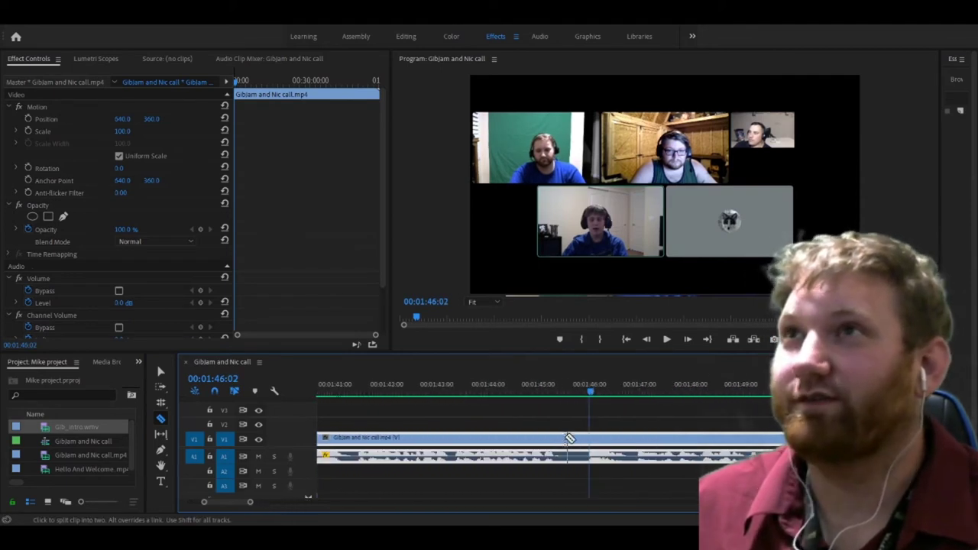
left_click(562, 439)
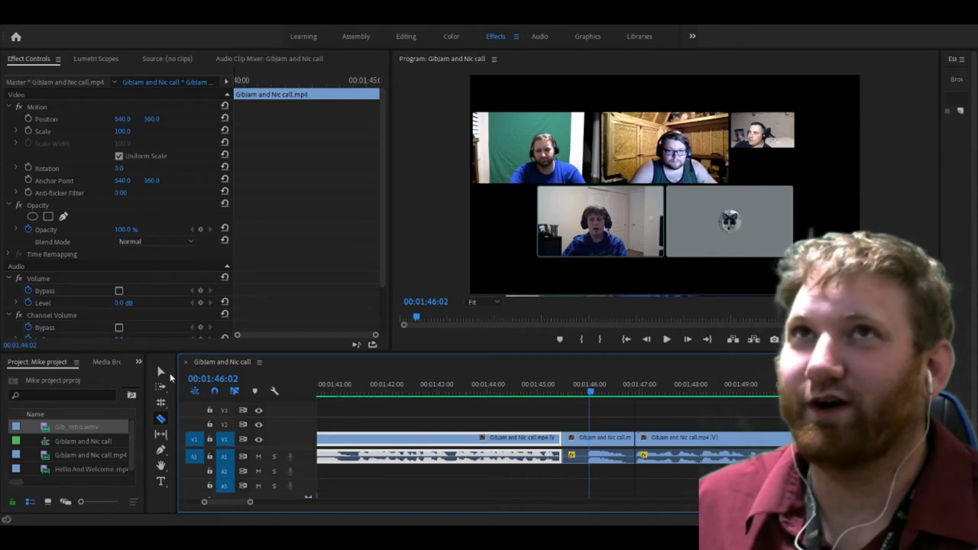
left_click(162, 371)
left_click(610, 440)
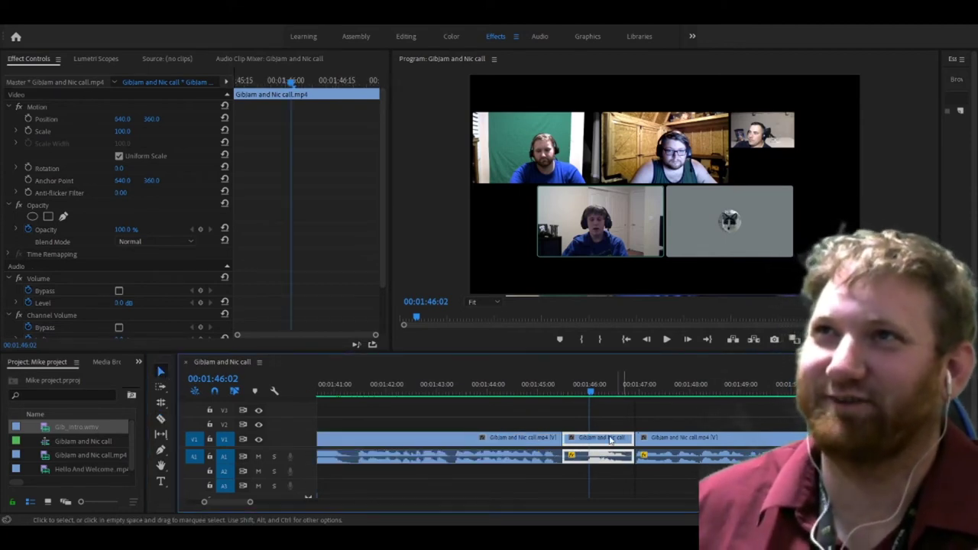
key("shift+Delete")
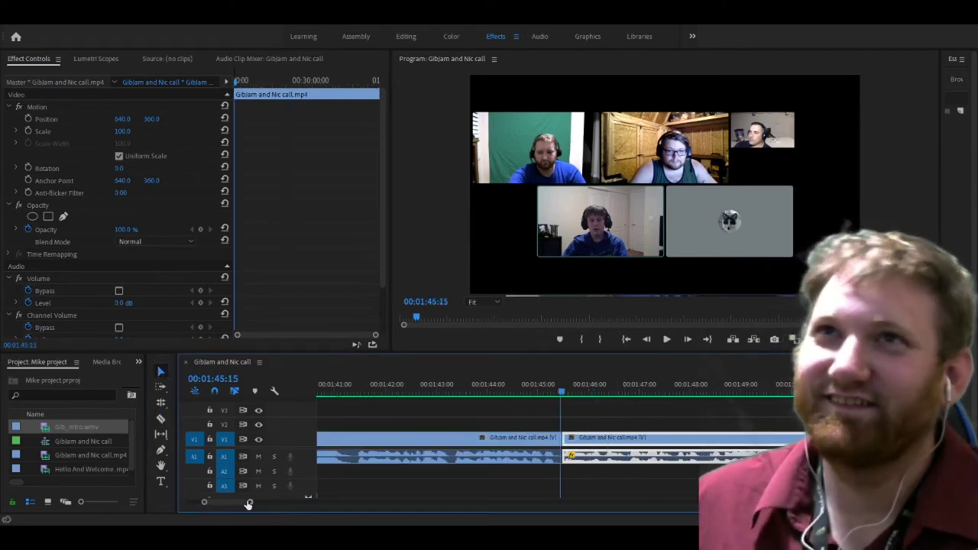
left_click_drag(249, 503, 264, 503)
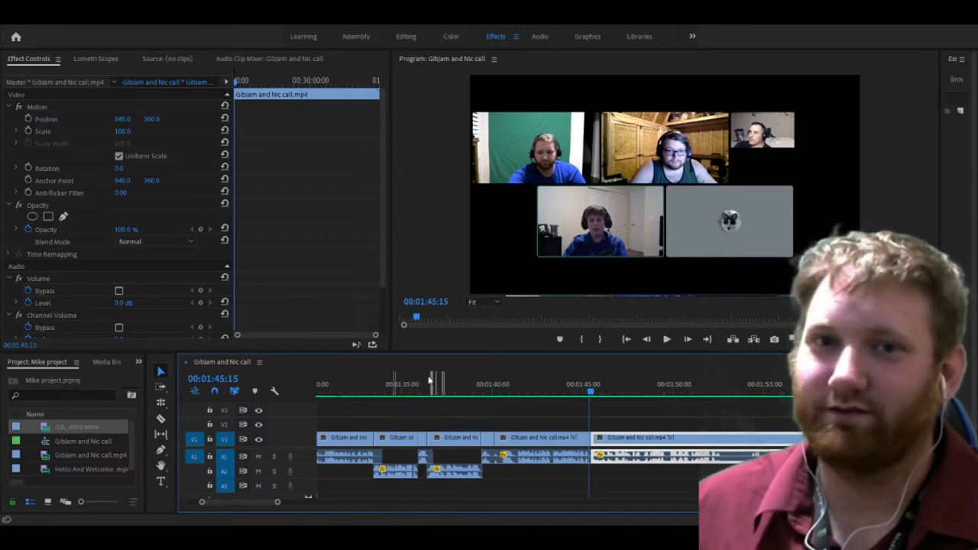
key("minus")
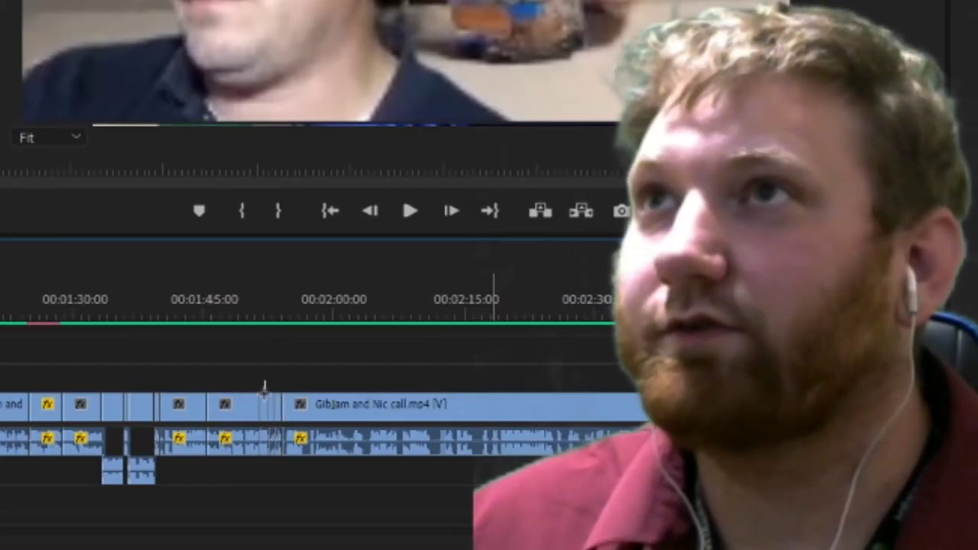
left_click(597, 437)
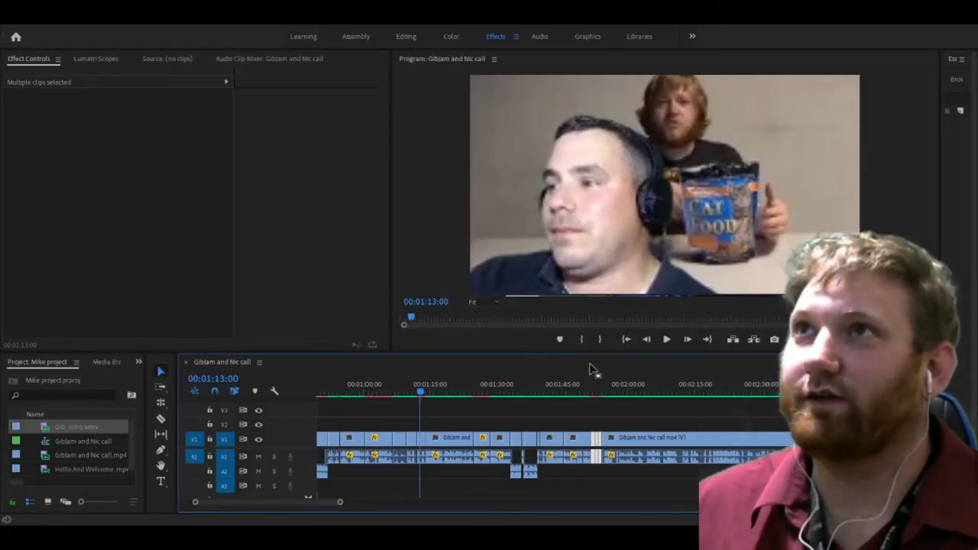
left_click(566, 391)
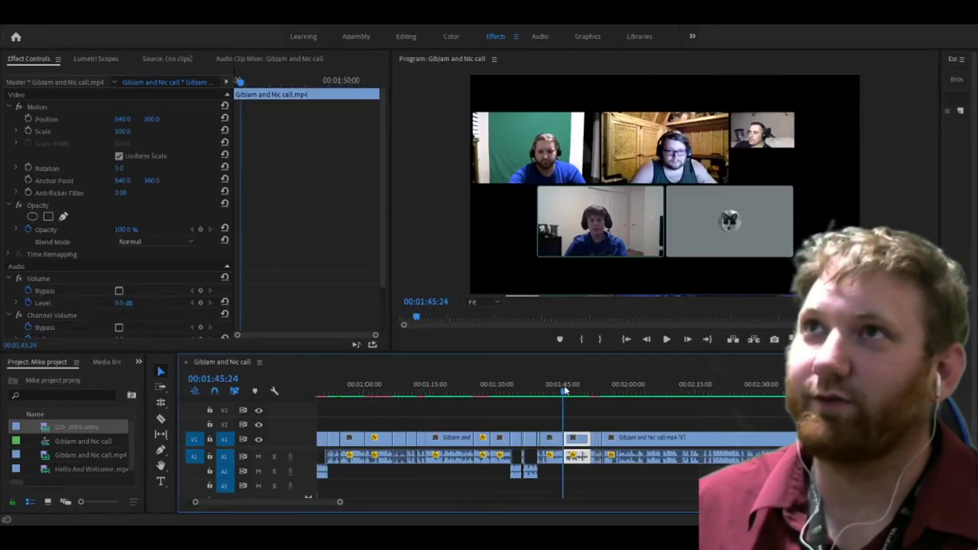
left_click(375, 390)
left_click(480, 391)
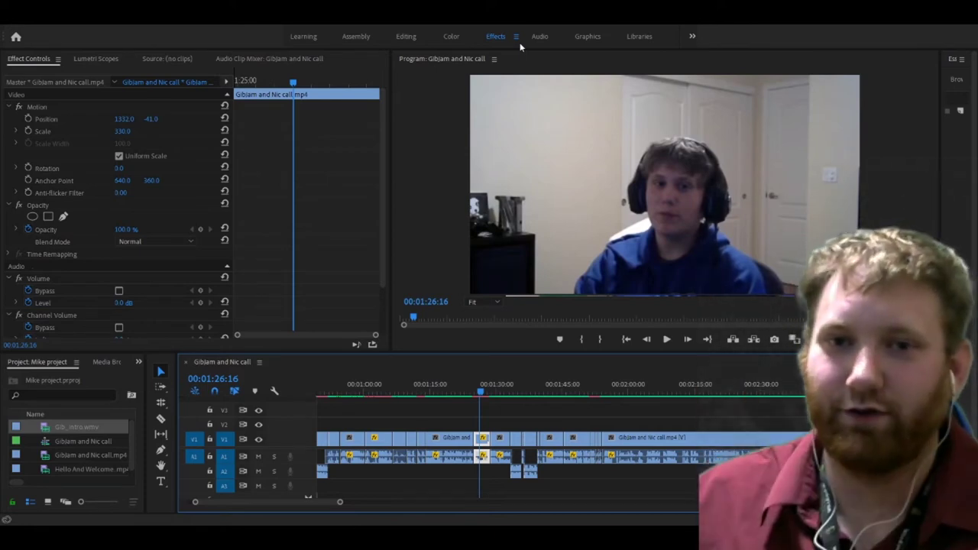
left_click(575, 393)
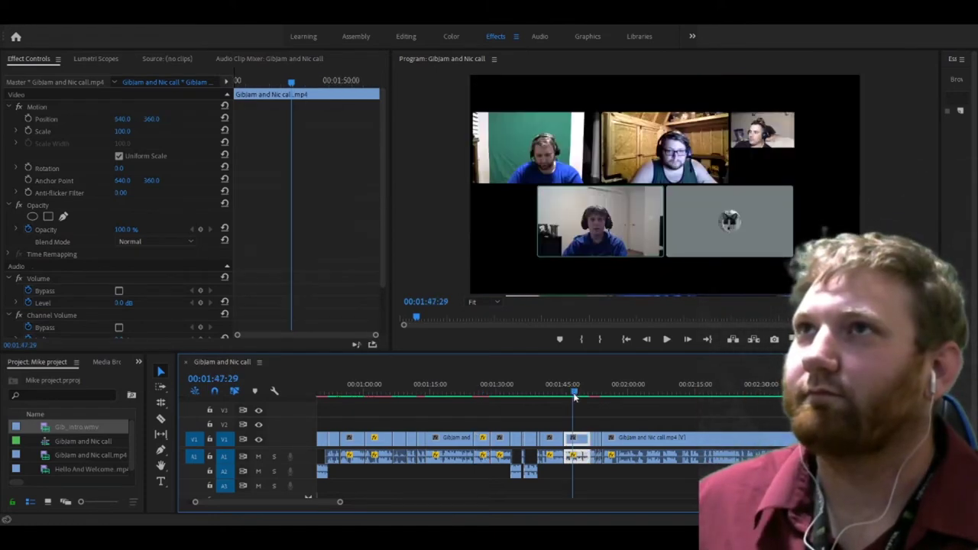
left_click(529, 393)
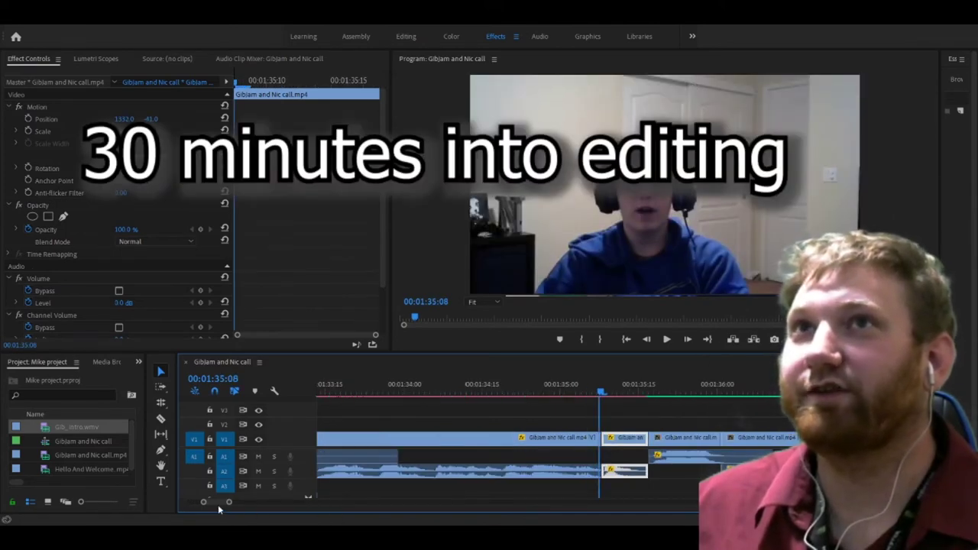
left_click_drag(229, 502, 287, 502)
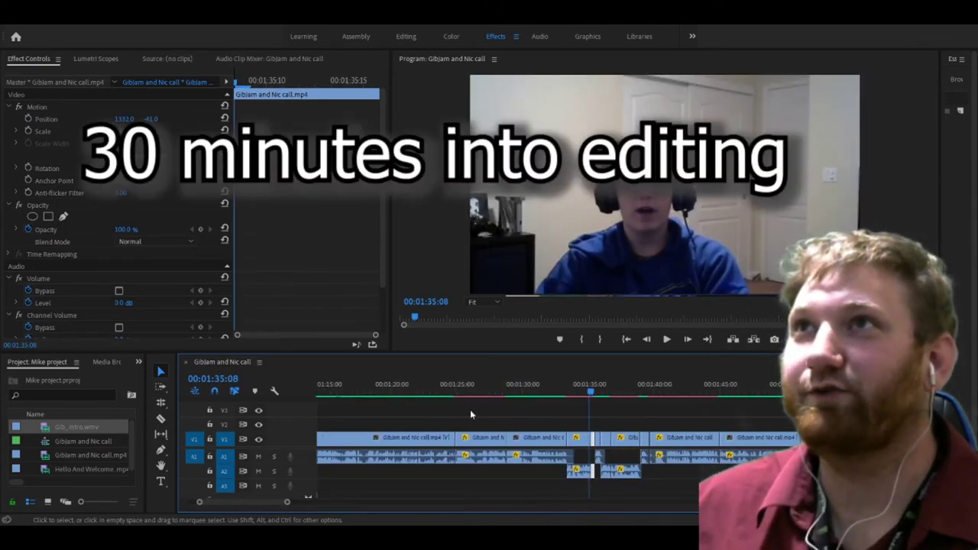
left_click(536, 390)
key("space")
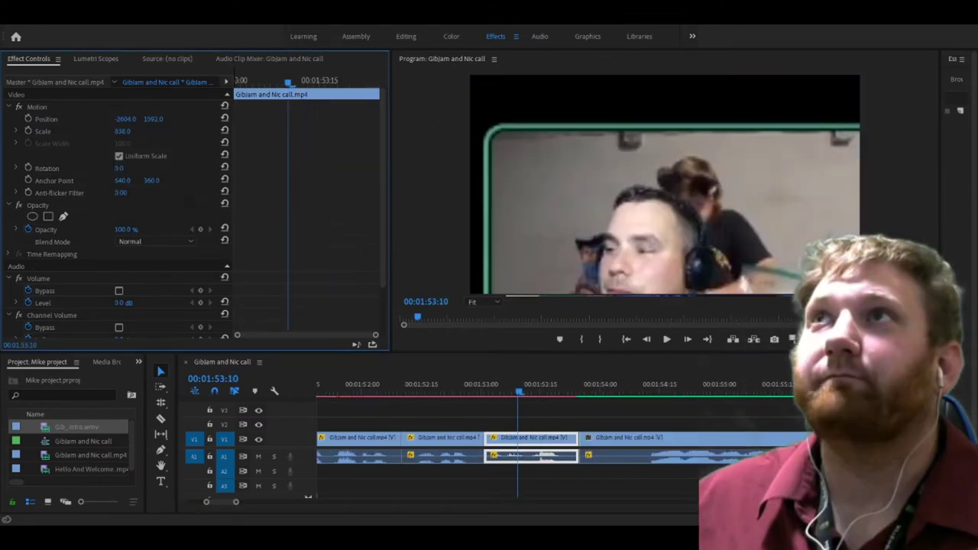
Step: Shift the close-up's Position X sideways and play the call from 1:50:12
left_click_drag(122, 119, 145, 120)
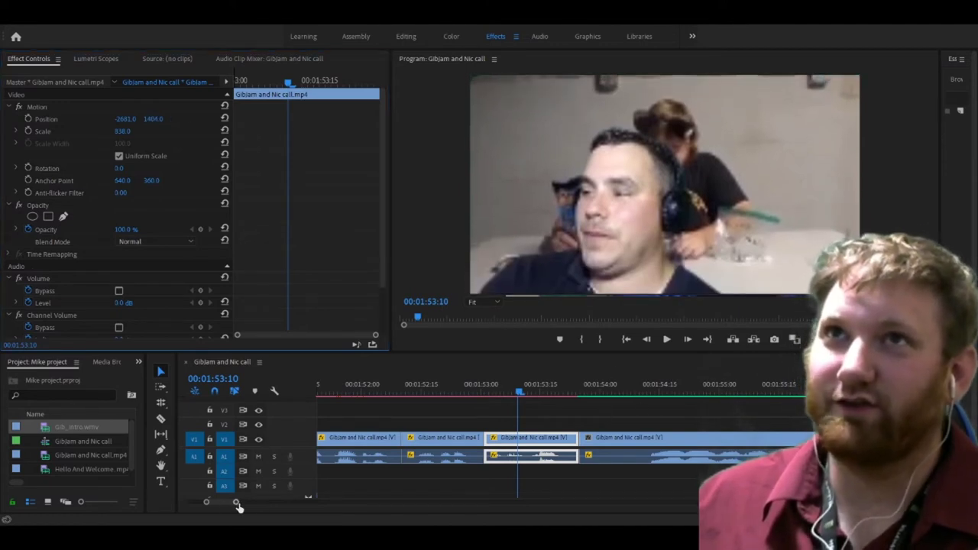
left_click_drag(237, 503, 293, 503)
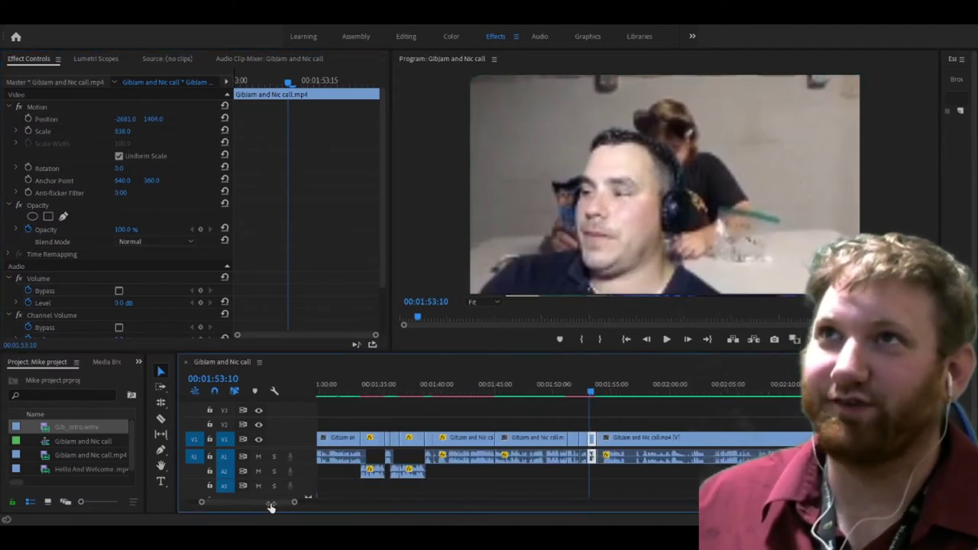
left_click(557, 394)
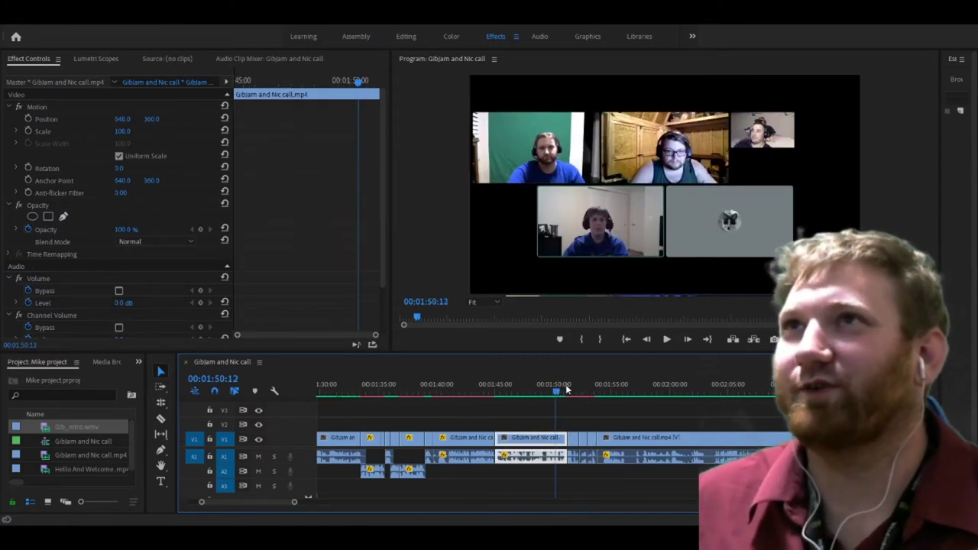
key("space")
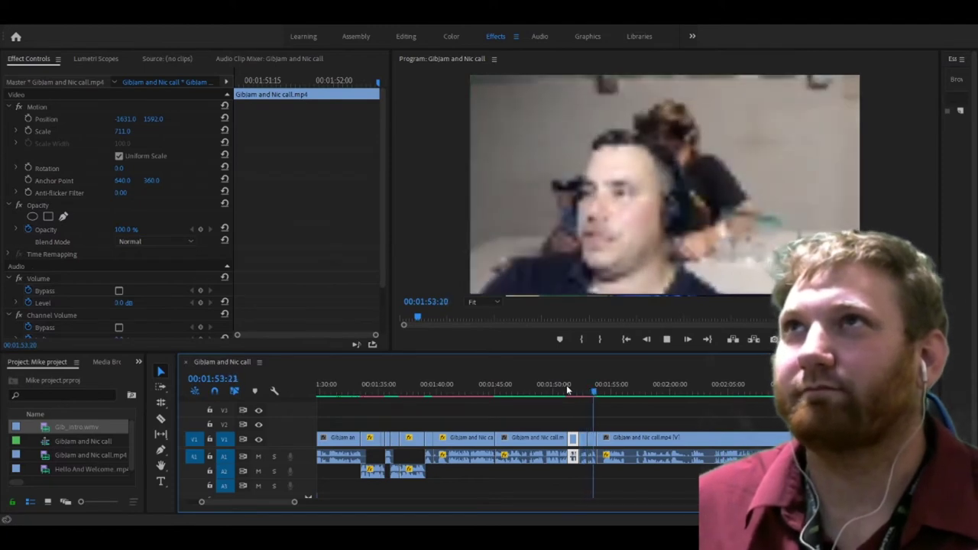
left_click_drag(297, 503, 293, 503)
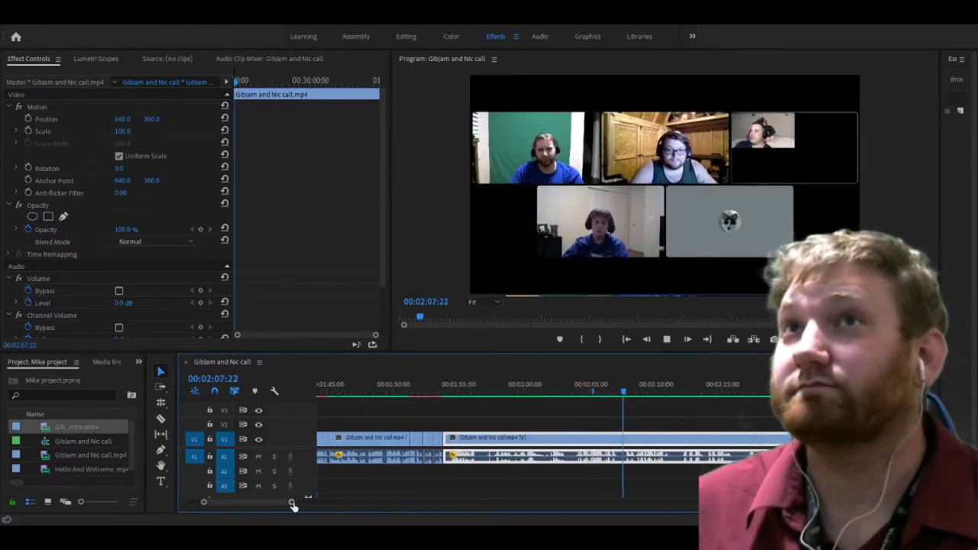
left_click(161, 420)
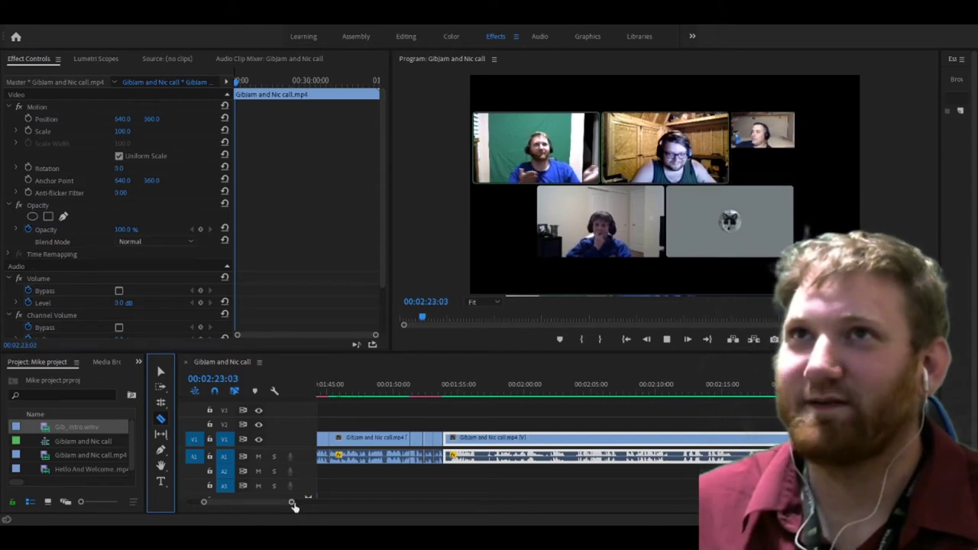
Step: Ripple-delete the short clip at 01:54:00 so the call footage closes the gap
left_click_drag(291, 502, 283, 503)
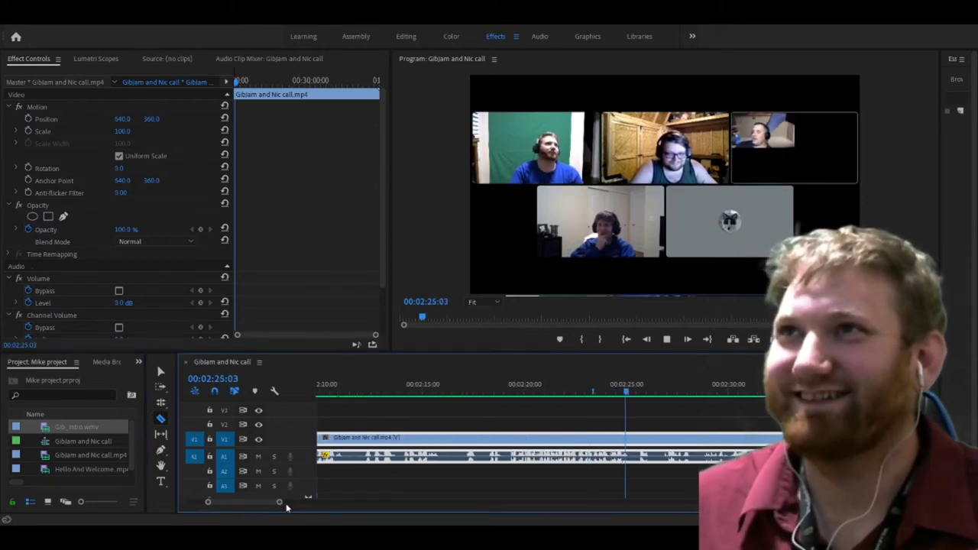
key("space")
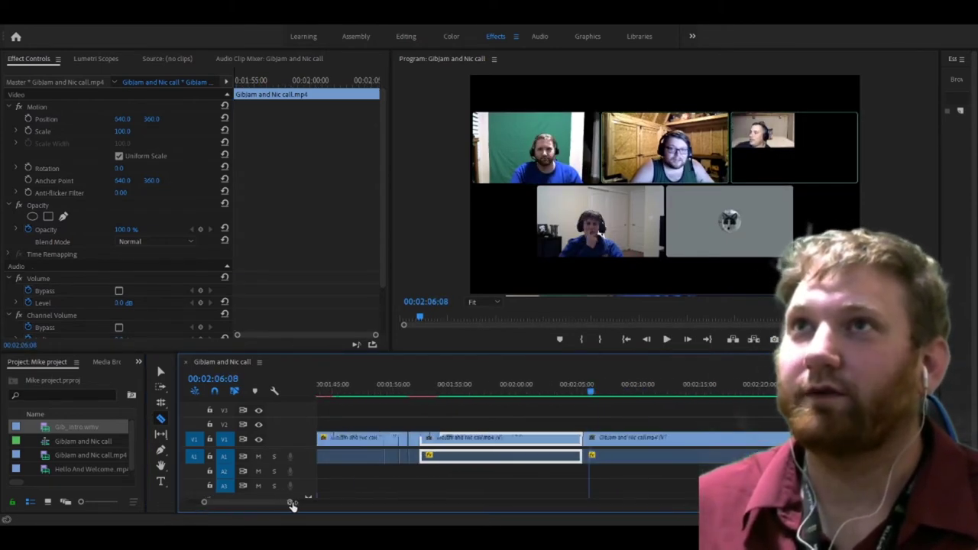
left_click_drag(276, 505, 283, 506)
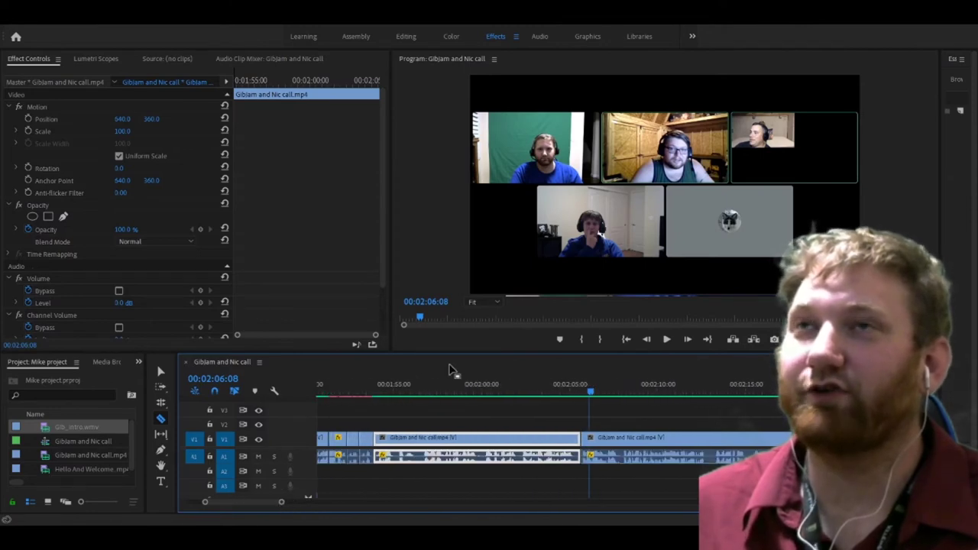
left_click(384, 384)
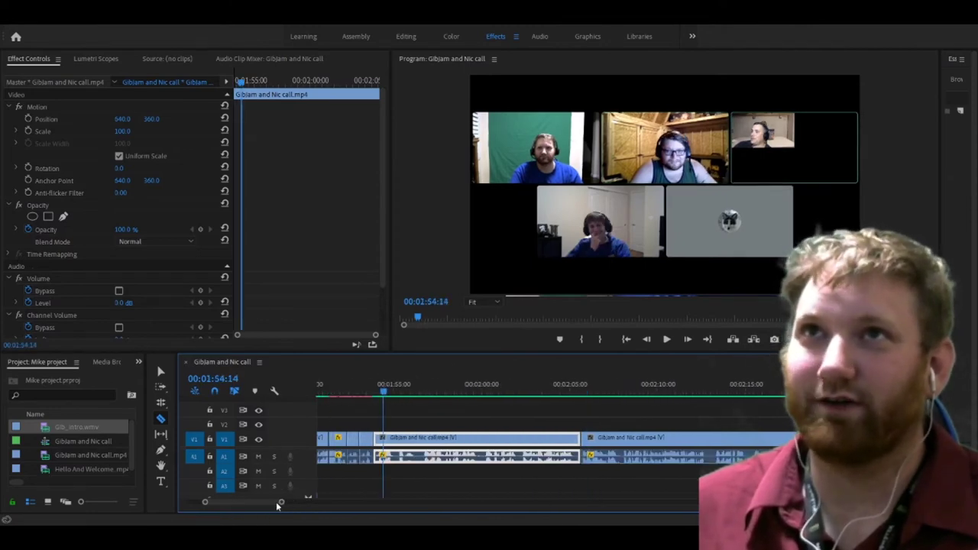
left_click_drag(278, 506, 234, 504)
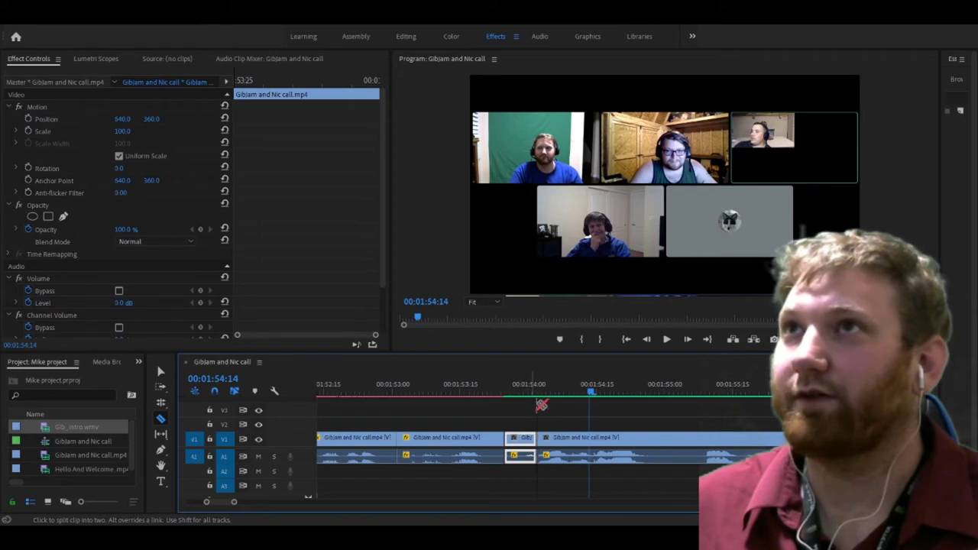
left_click_drag(539, 396, 621, 397)
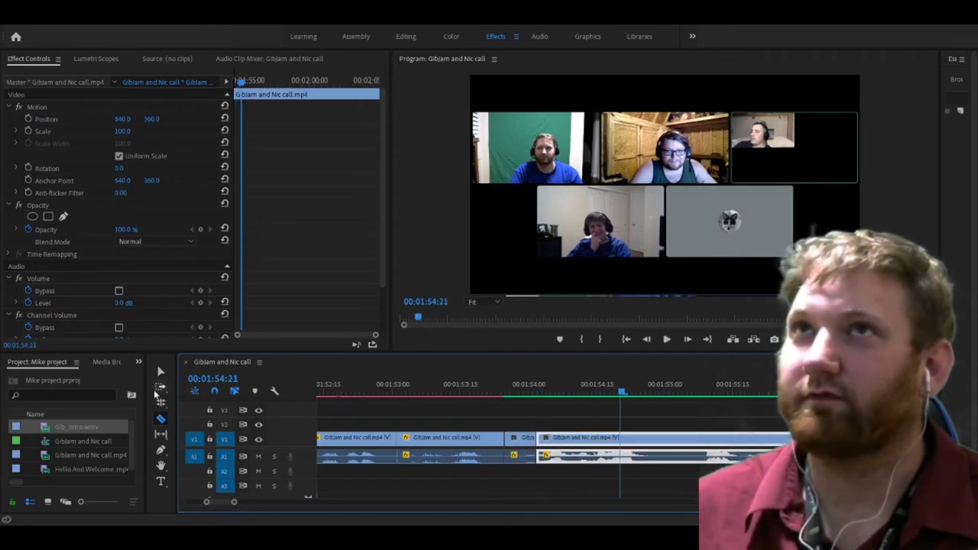
left_click(159, 372)
left_click(520, 438)
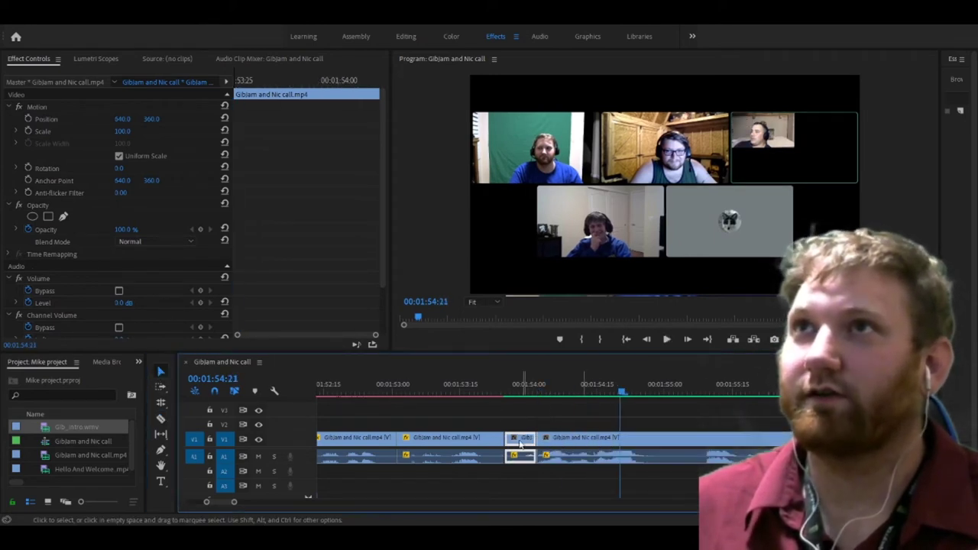
key("shift+Delete")
key("Up")
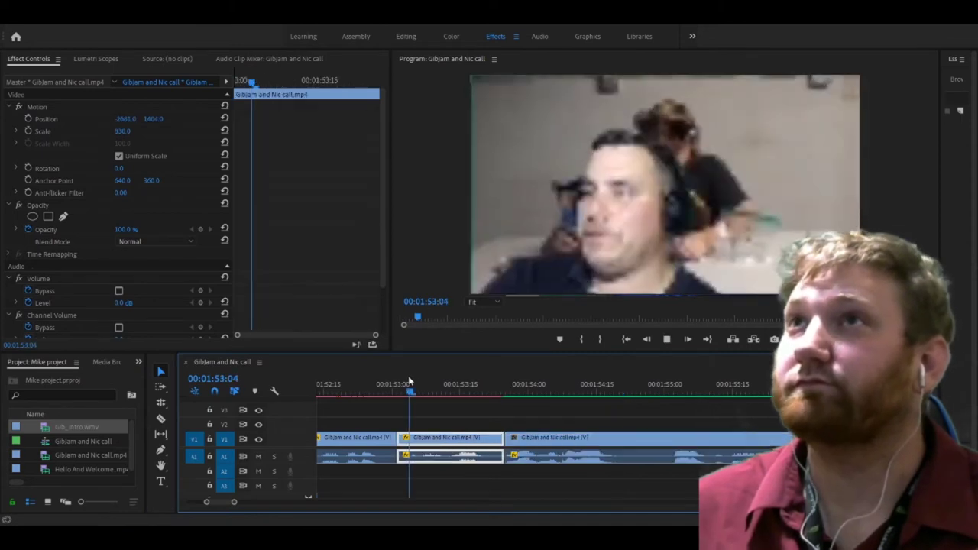
Step: Review playback and split the call clip at 01:55:07, ending the section near 01:55:13
key("space")
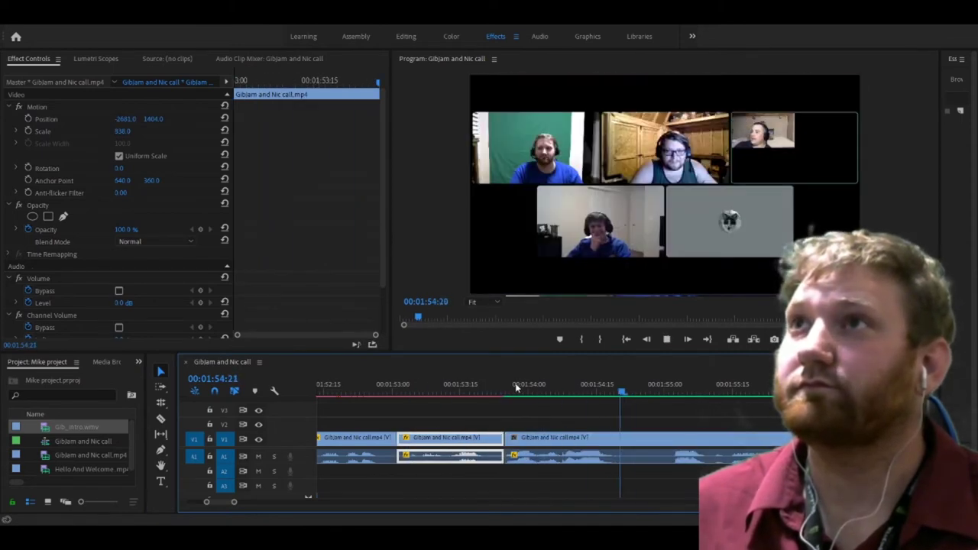
key("space")
key("c")
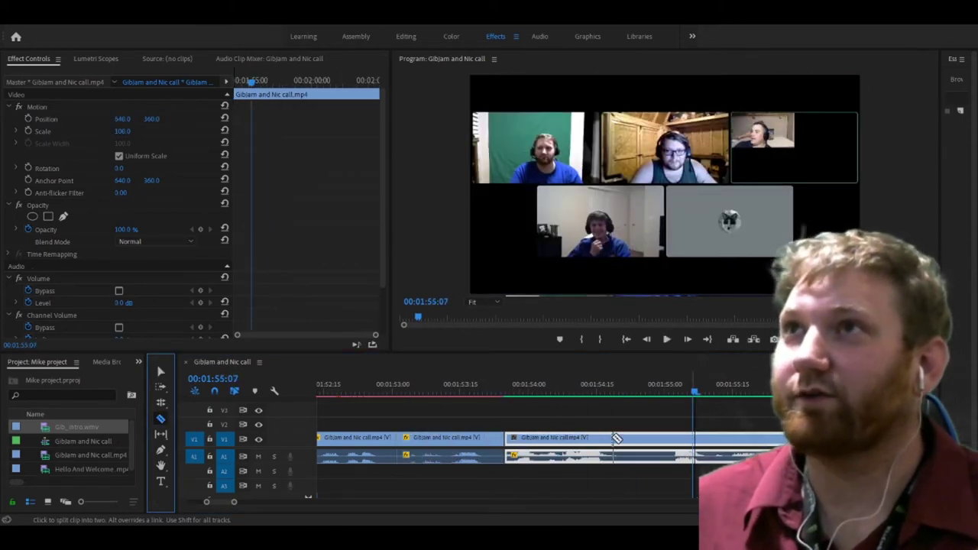
left_click(615, 438)
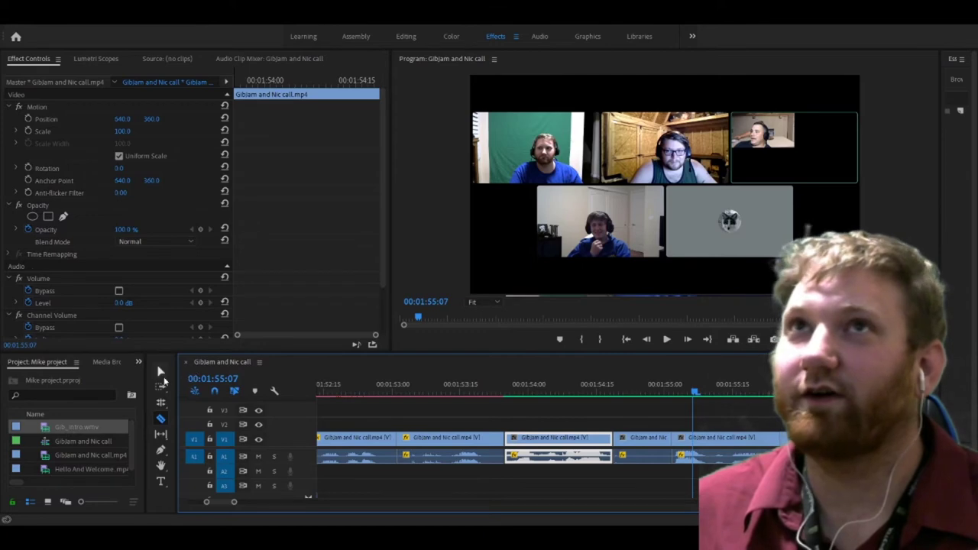
left_click(162, 373)
left_click(660, 457)
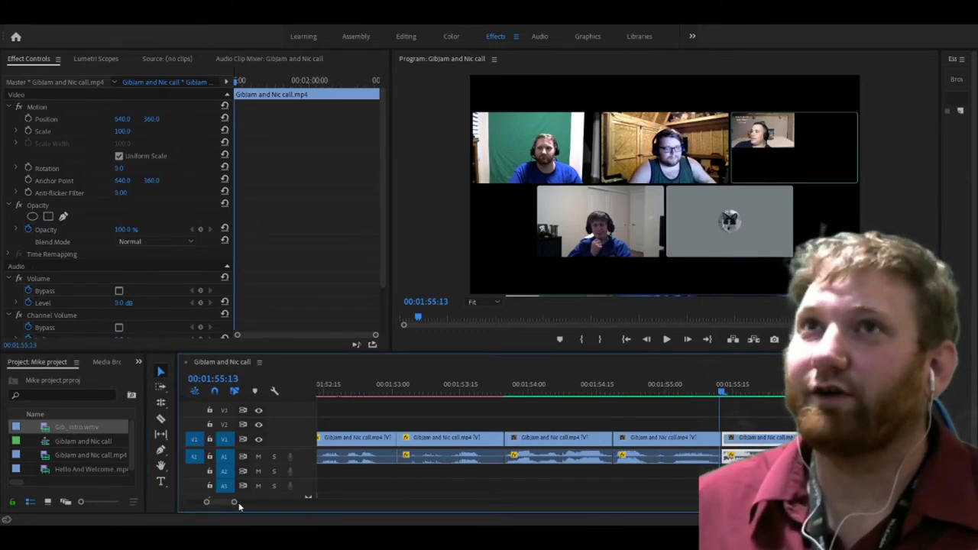
left_click_drag(235, 502, 232, 505)
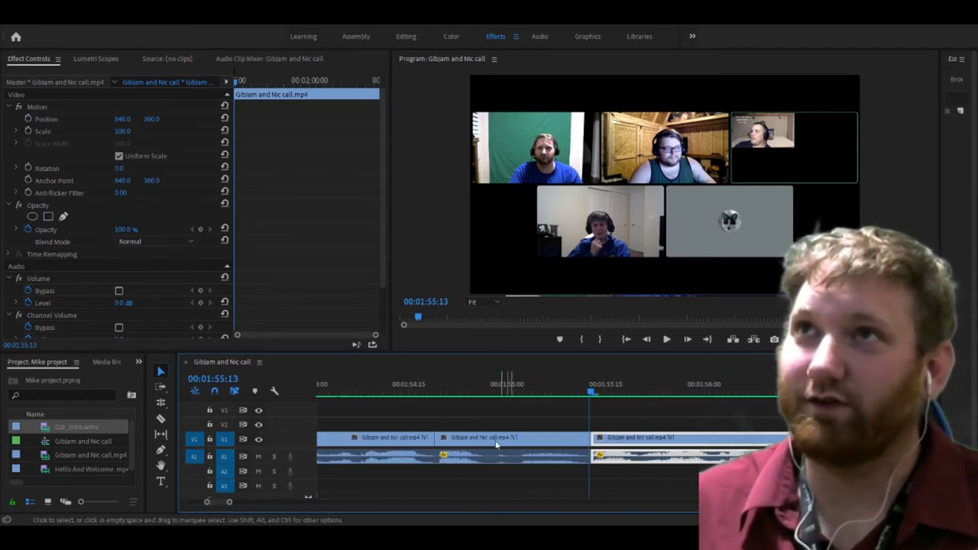
Step: Lift the middle call piece onto V2 and A2 and shift the next V1 clip earlier
left_click_drag(470, 439, 470, 424)
left_click_drag(470, 459, 451, 429)
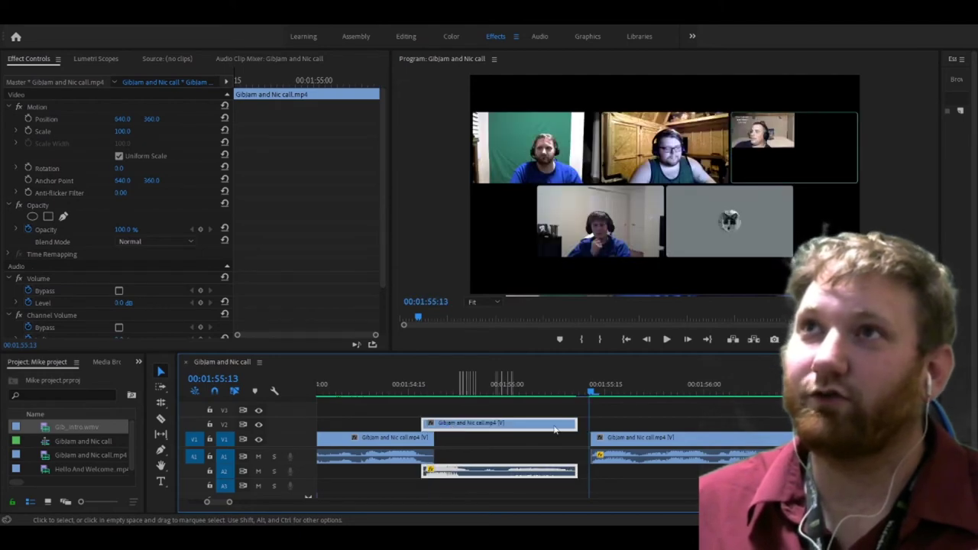
mouse_move(624, 445)
left_mouse_down()
mouse_move(607, 444)
mouse_move(626, 445)
left_mouse_up()
Step: Align the upper clip to start at 01:54:18 and the V1 footage to resume at 01:55:11
left_click(351, 390)
key("space")
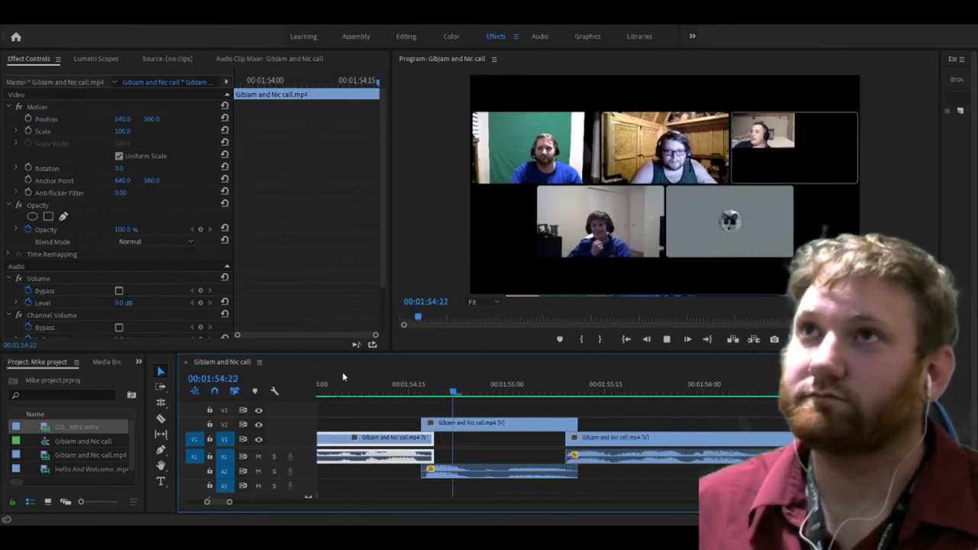
left_click(426, 392)
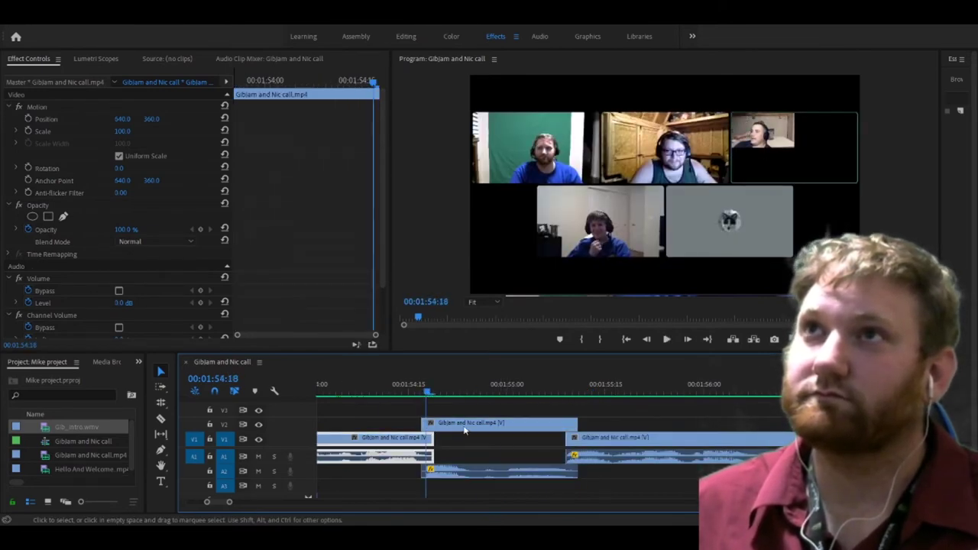
left_click_drag(464, 431, 470, 430)
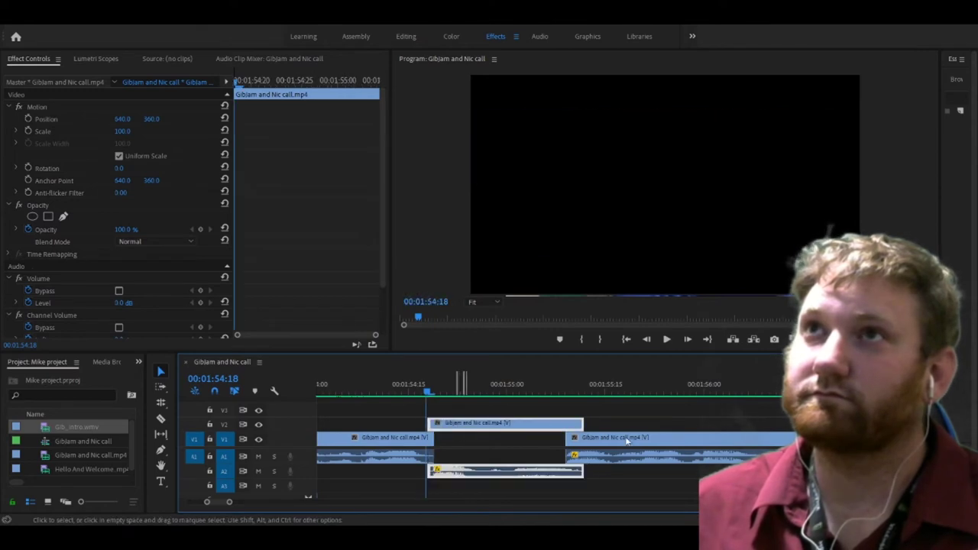
left_click(578, 394)
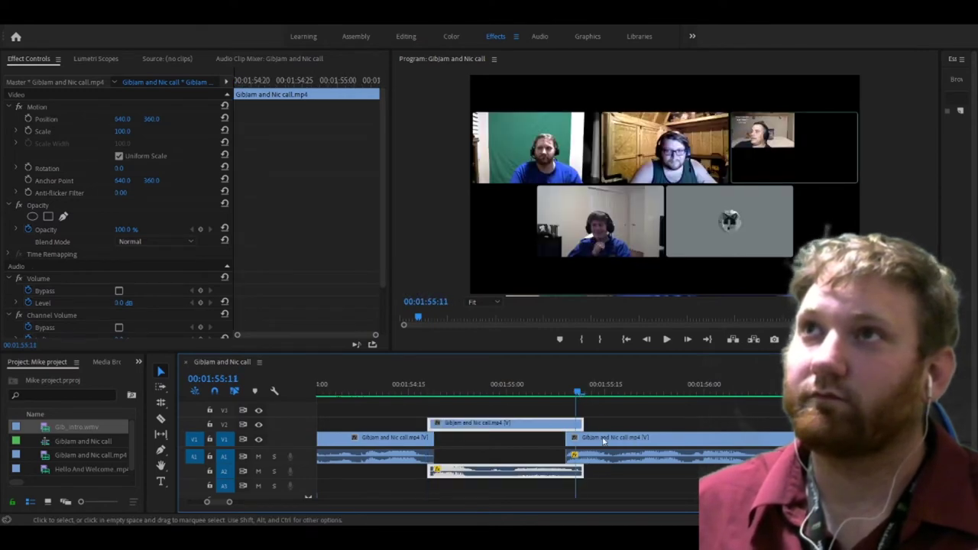
left_click_drag(604, 441, 606, 447)
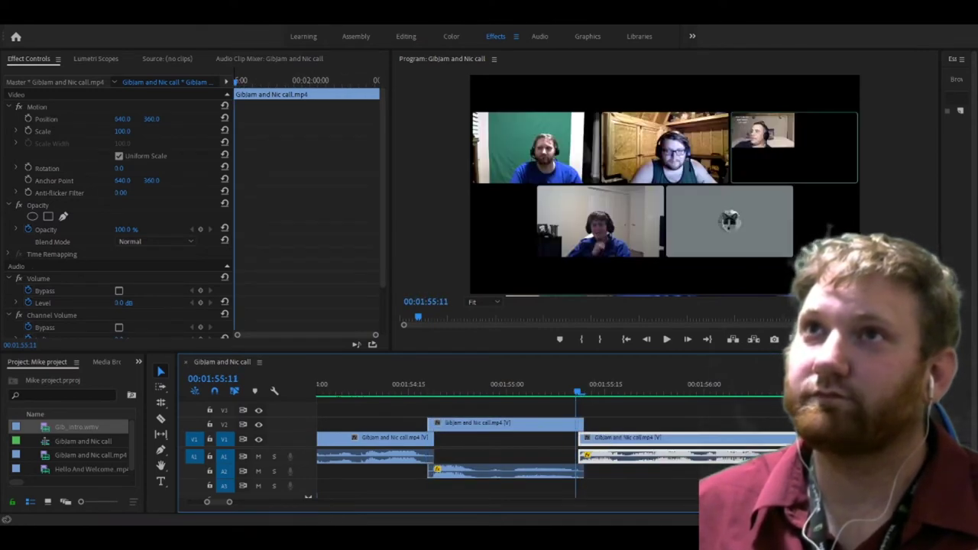
mouse_move(243, 505)
left_mouse_down()
mouse_move(266, 505)
mouse_move(231, 505)
left_mouse_up()
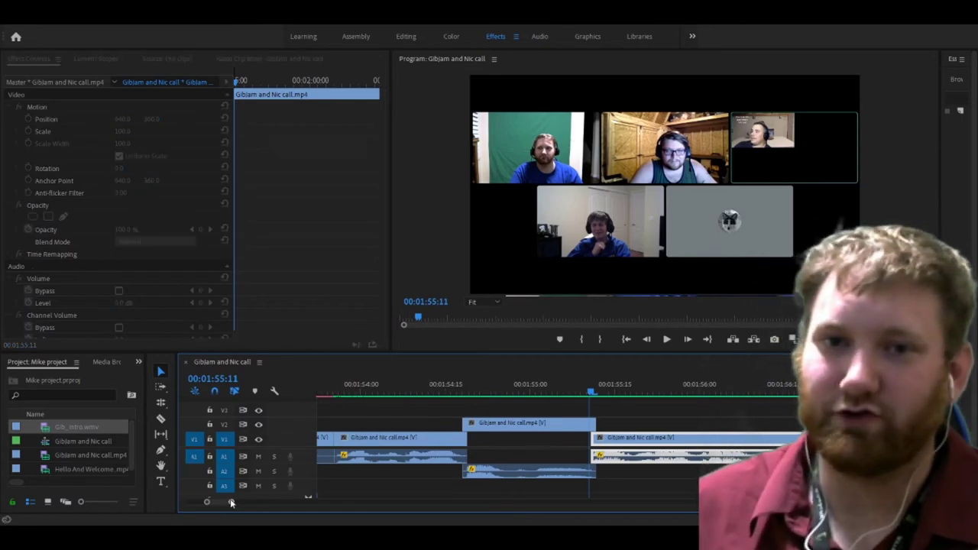
Step: Fit the whole sequence in the timeline and play from just before 2:00
key("backslash")
left_click(334, 437)
left_click_drag(317, 504, 369, 503)
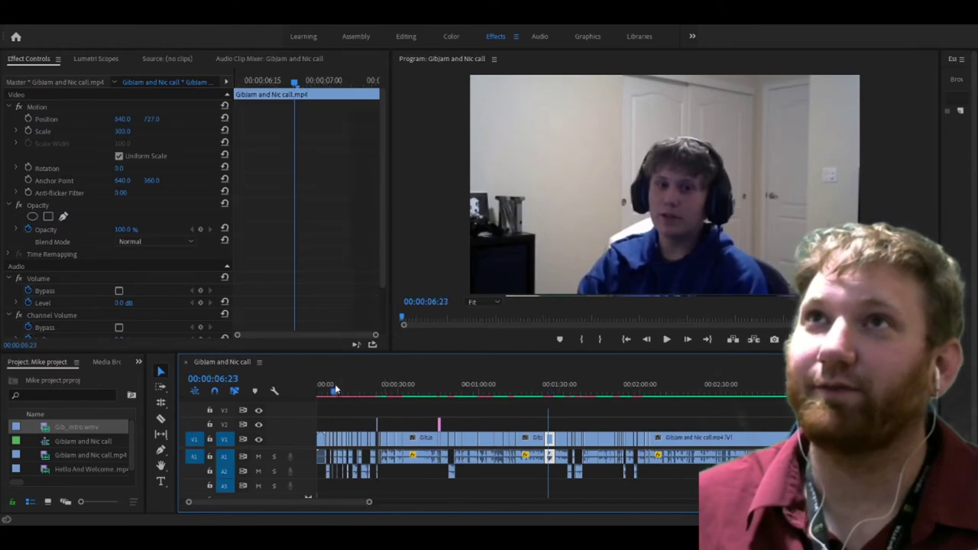
left_click(334, 388)
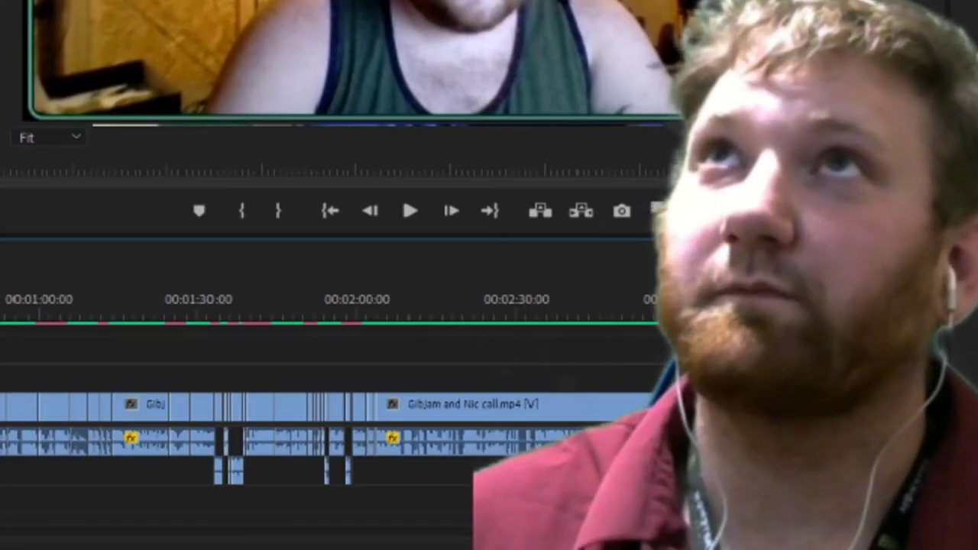
left_click_drag(362, 307, 370, 306)
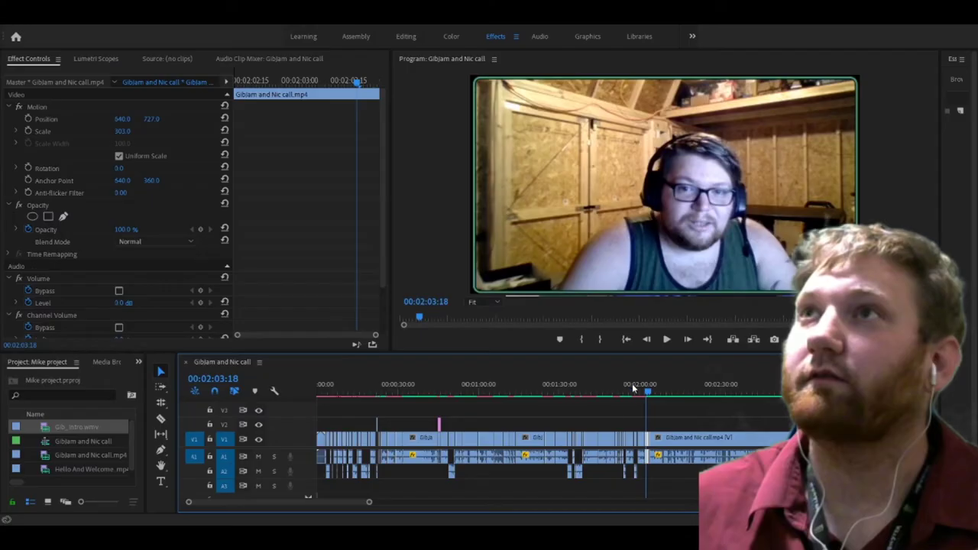
left_click(633, 389)
key("space")
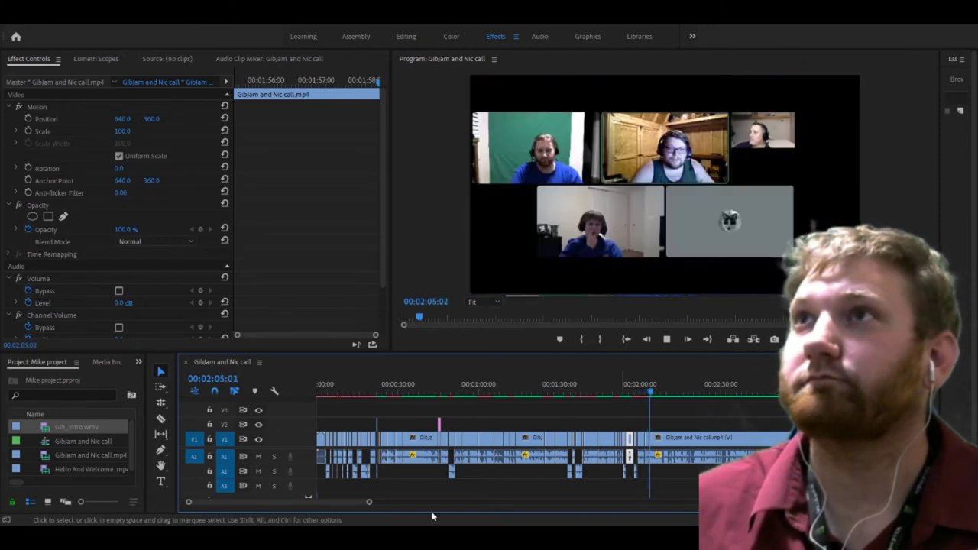
Step: Ripple-delete the short clip near 02:08 and check the call footage now closes the gap
scroll(360, 500, "up", 5)
left_click(161, 419)
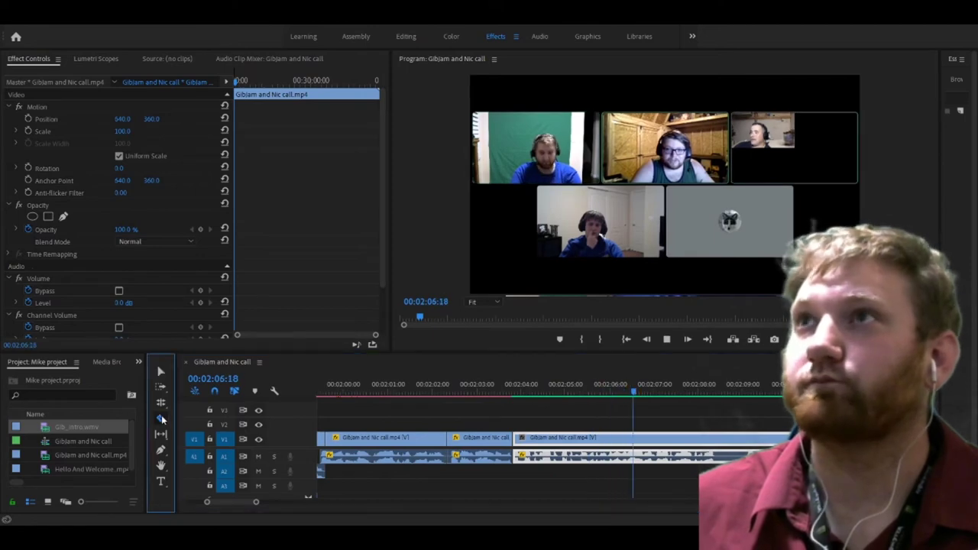
key("space")
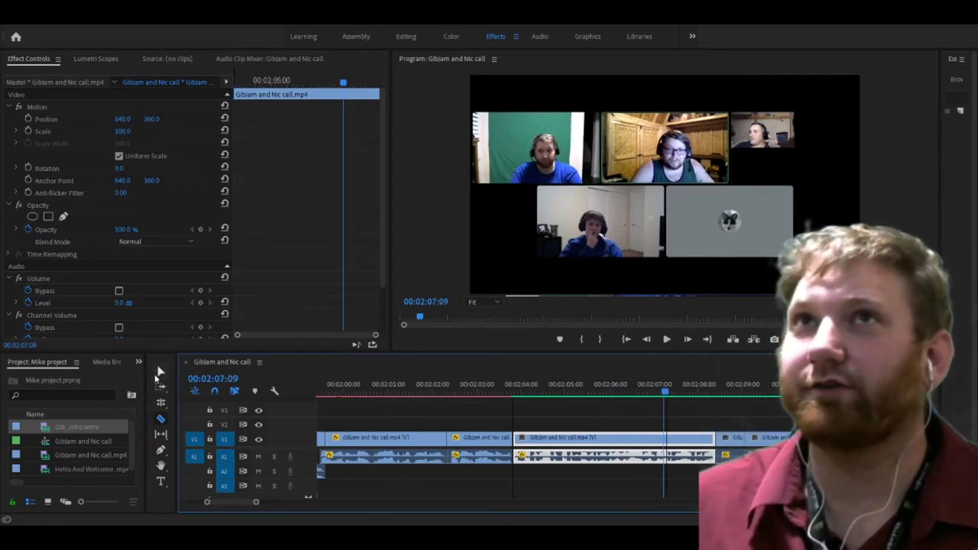
left_click(158, 372)
left_click(728, 445)
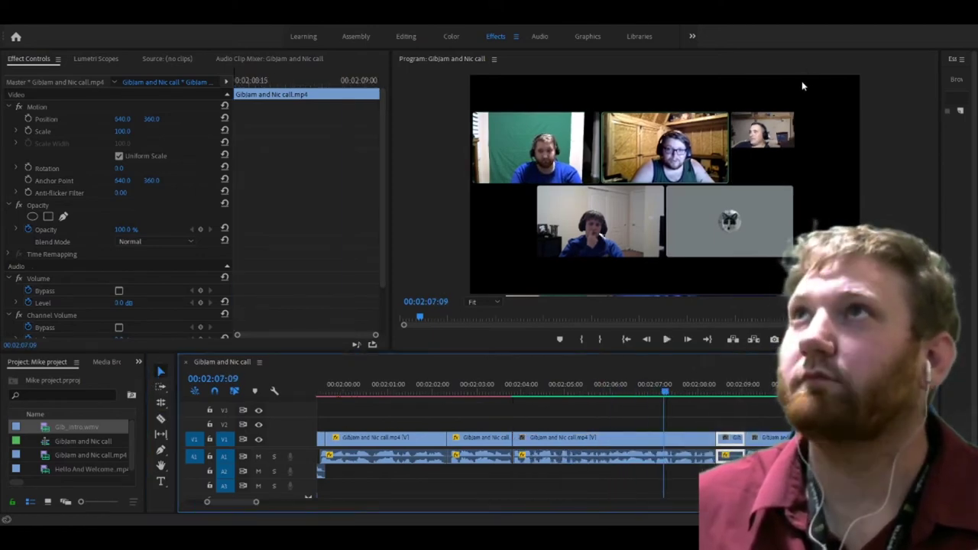
key("space")
key("shift+Delete")
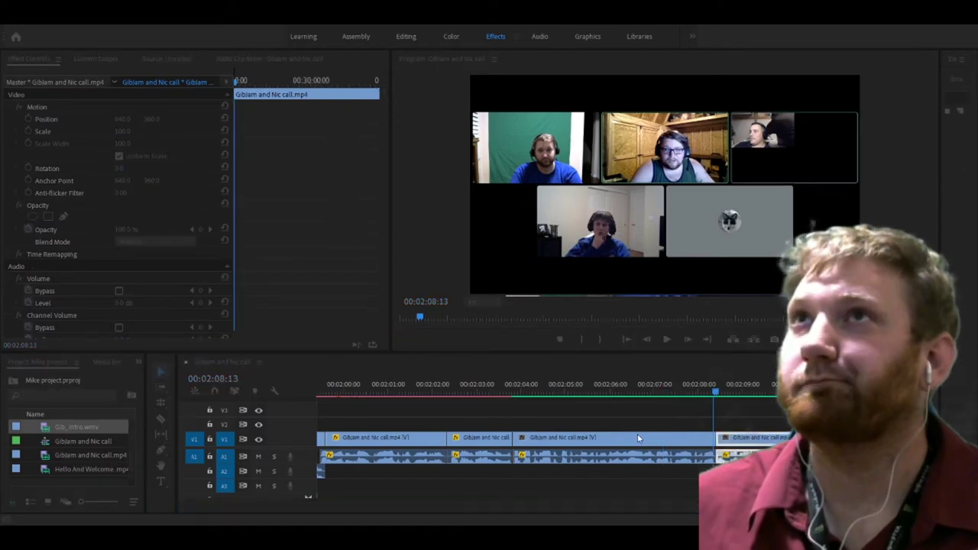
left_click(653, 437)
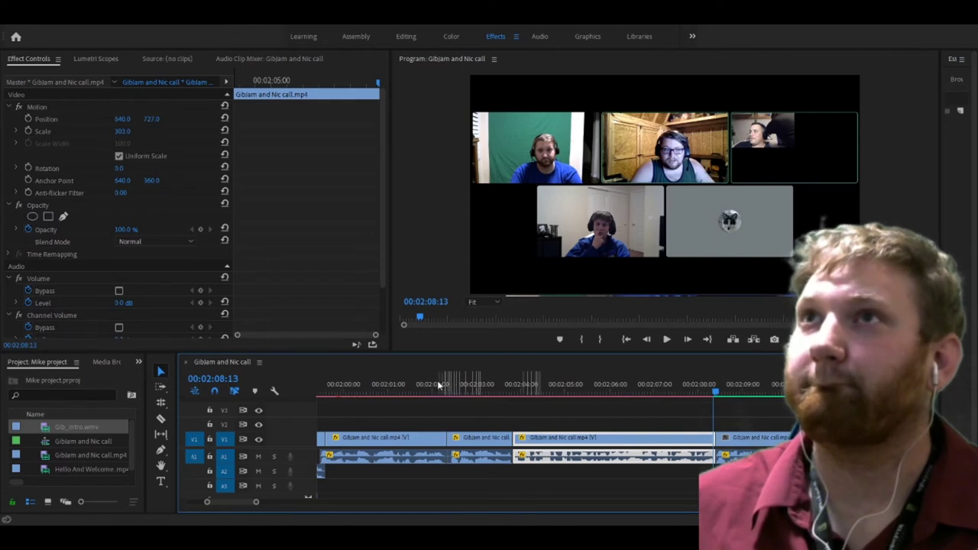
left_click(598, 389)
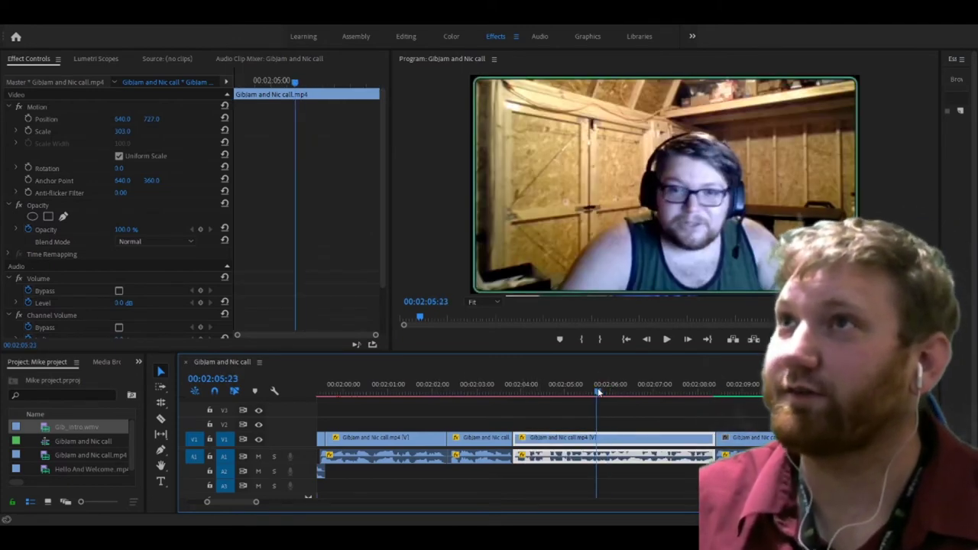
Step: Add Position and Scale keyframes near 02:05 that zoom in on the caller in the shed
left_click(29, 118)
left_click(28, 130)
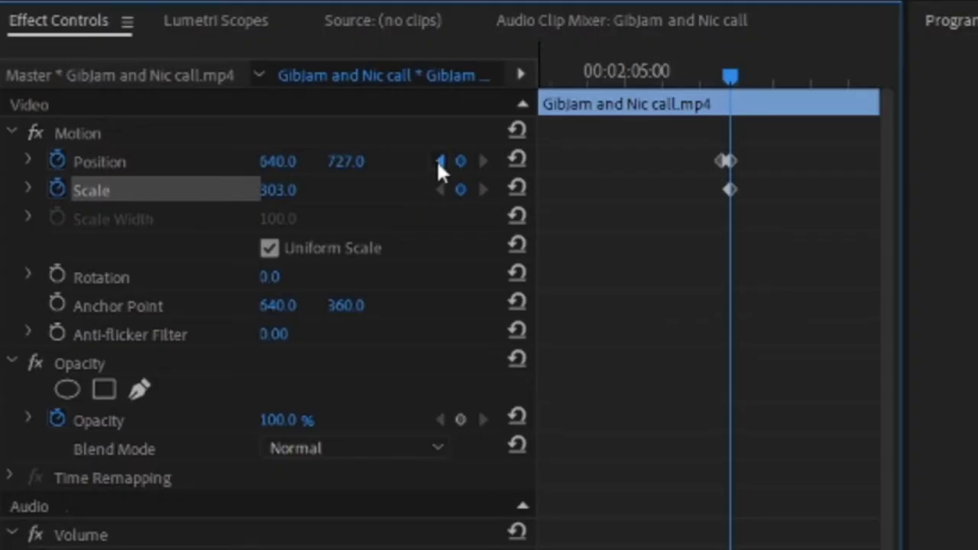
left_click(440, 162)
left_click(461, 189)
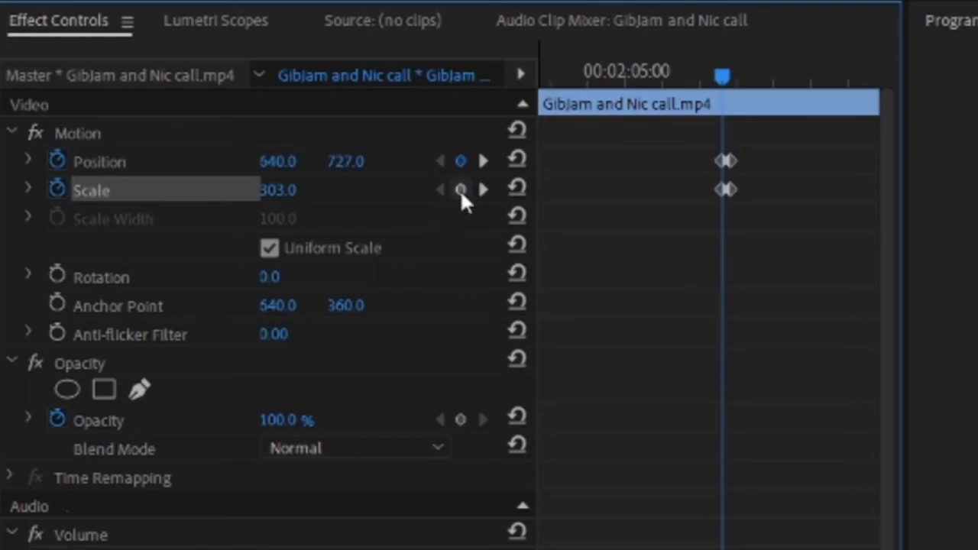
key("space")
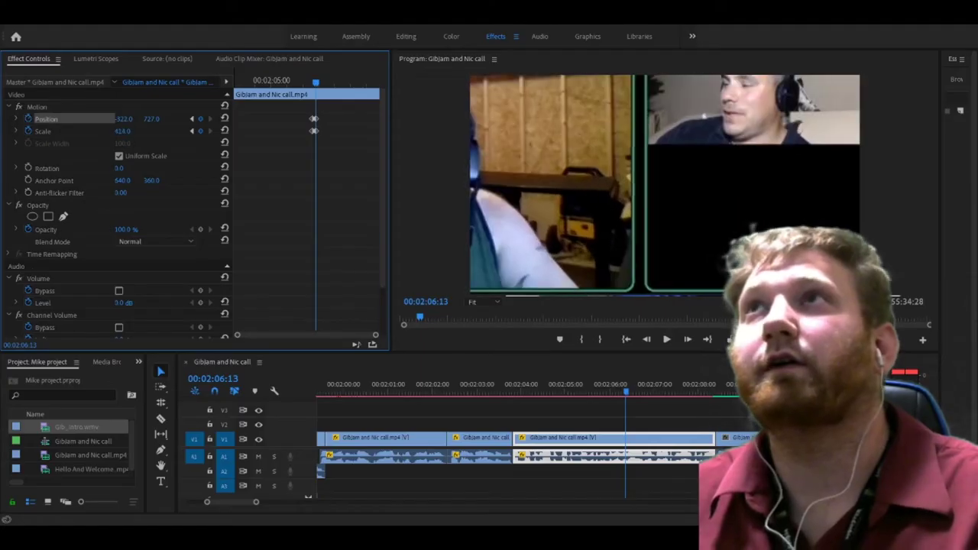
left_click_drag(124, 118, 305, 119)
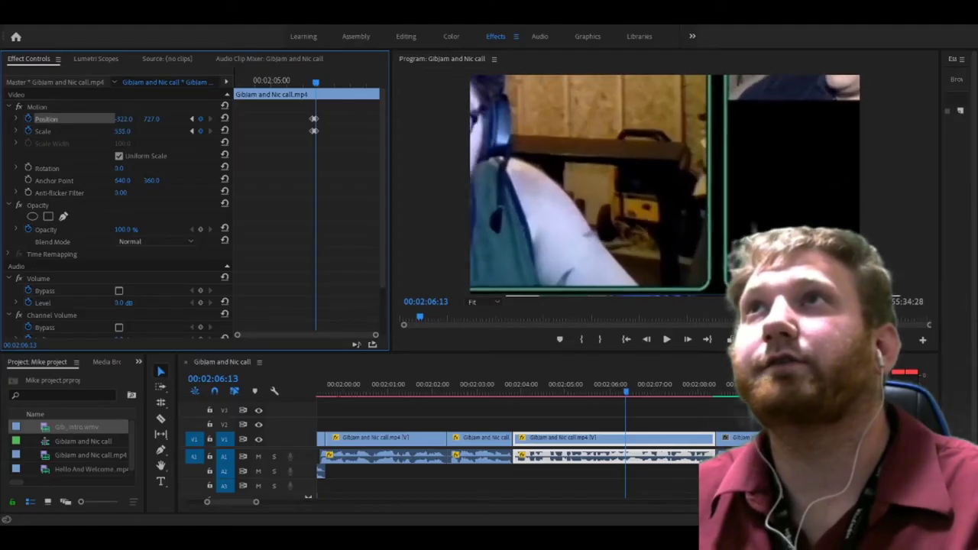
left_click_drag(152, 119, 229, 118)
left_click_drag(122, 130, 176, 131)
left_click(284, 80)
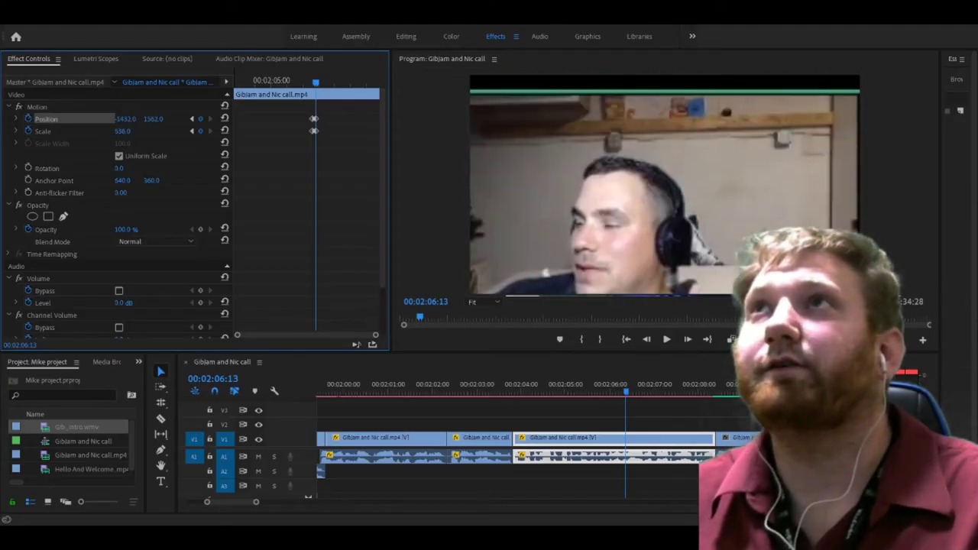
key("space")
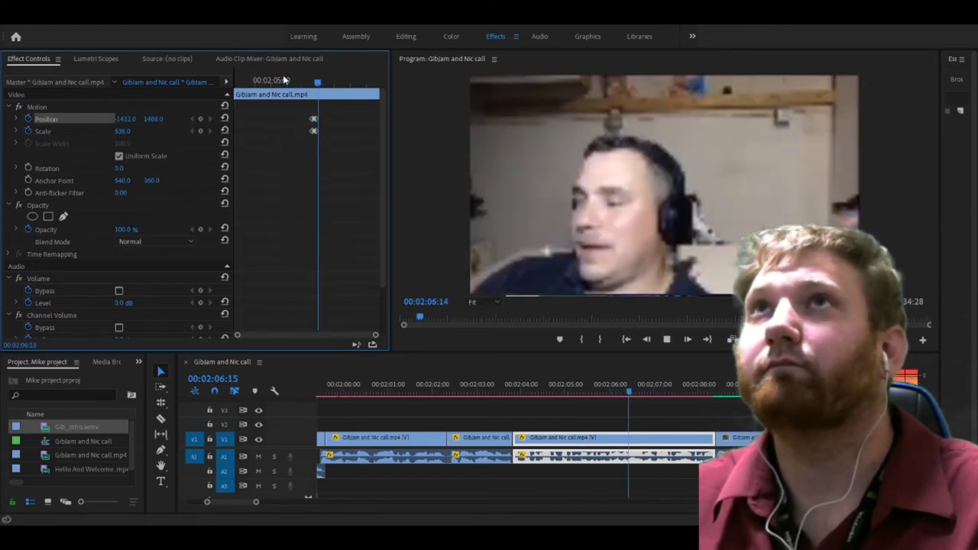
left_click(198, 118)
left_click(201, 131)
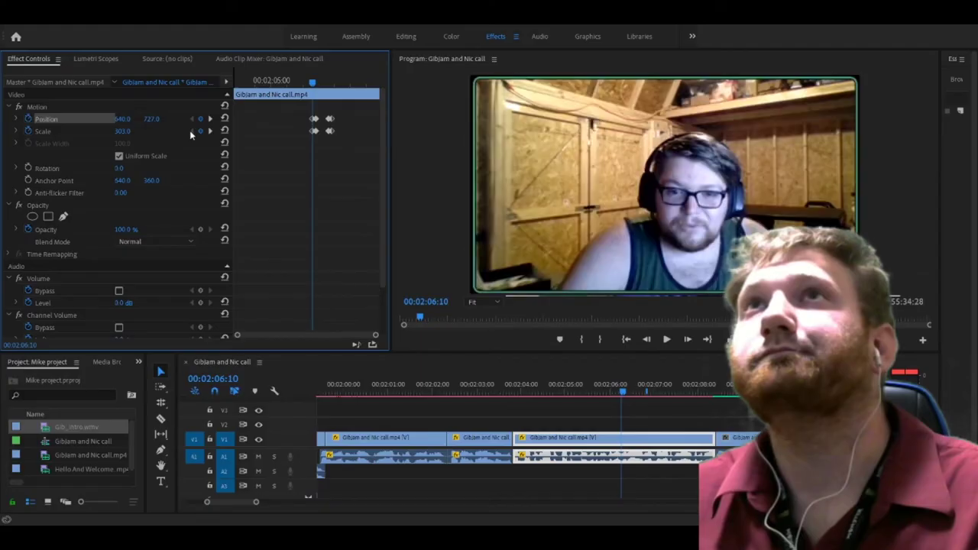
Step: At the 02:06:28 keyframe, set Scale to 303 and Position Y to 727
left_click(441, 189)
left_click(209, 130)
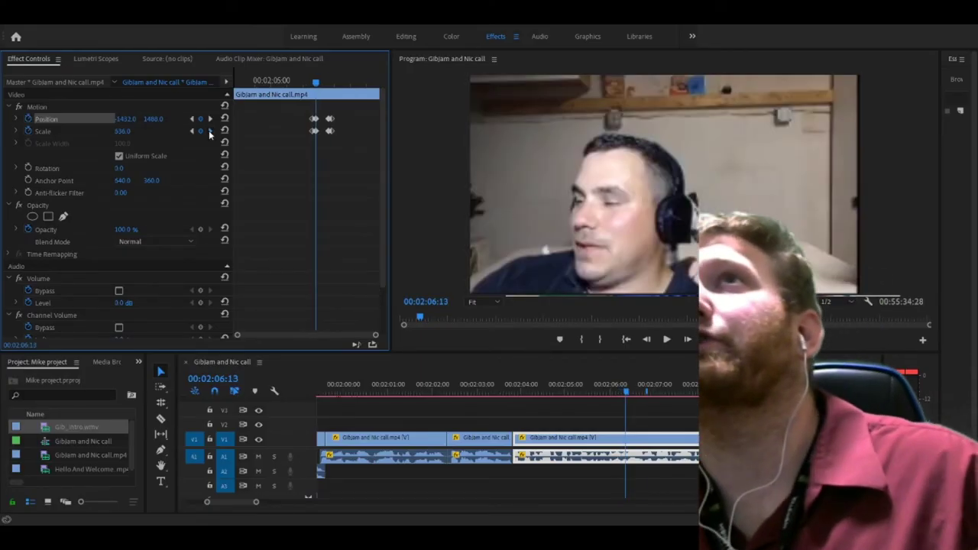
left_click(130, 131)
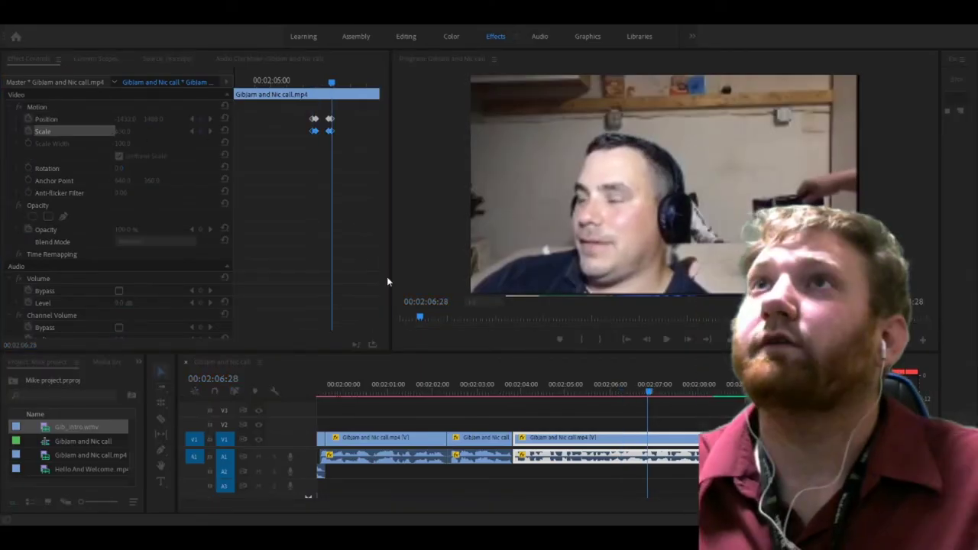
left_click(122, 131)
type("303")
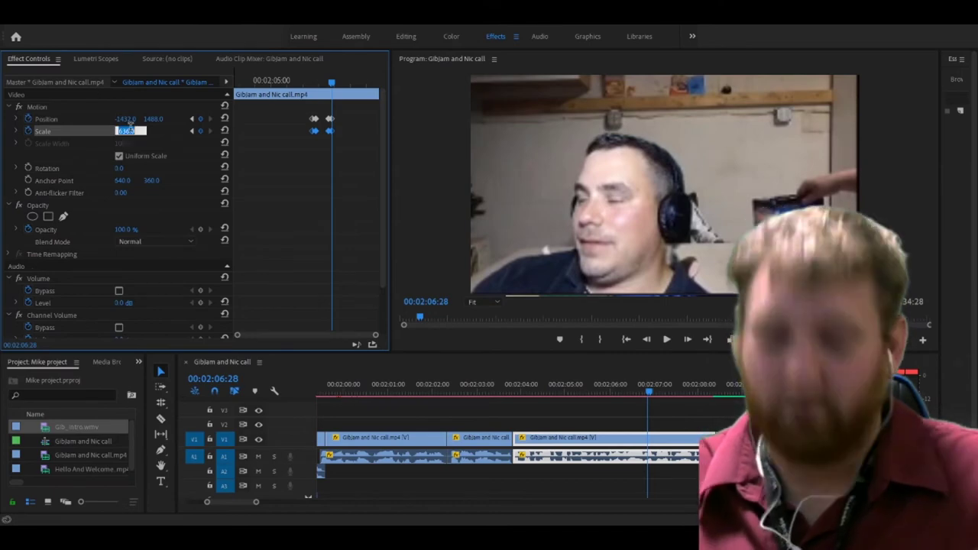
key("Return")
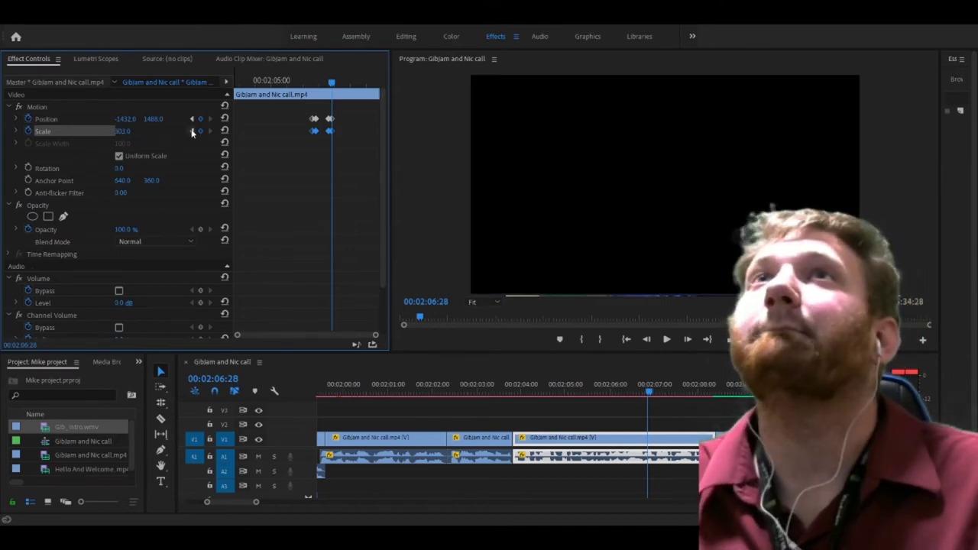
left_click(192, 130)
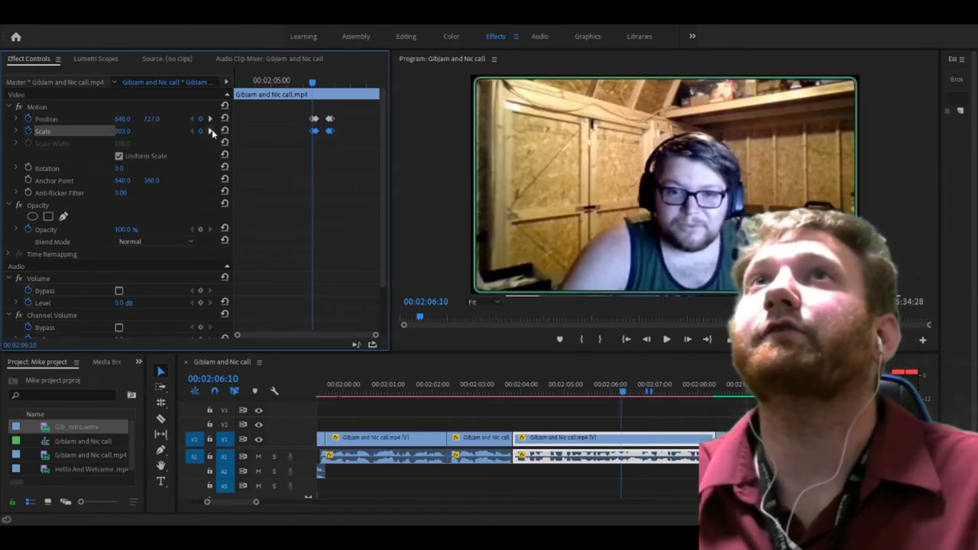
left_click(211, 131)
left_click(153, 118)
type("727")
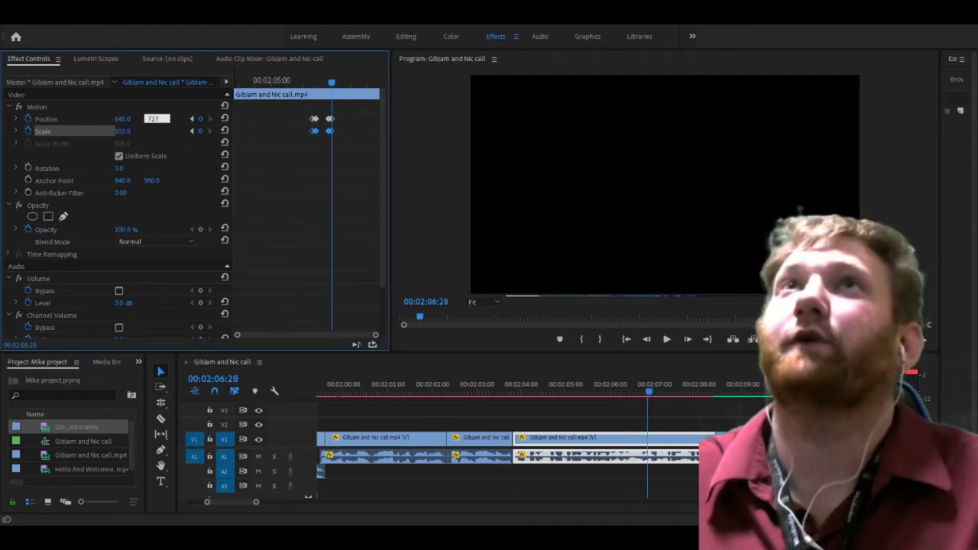
key("Return")
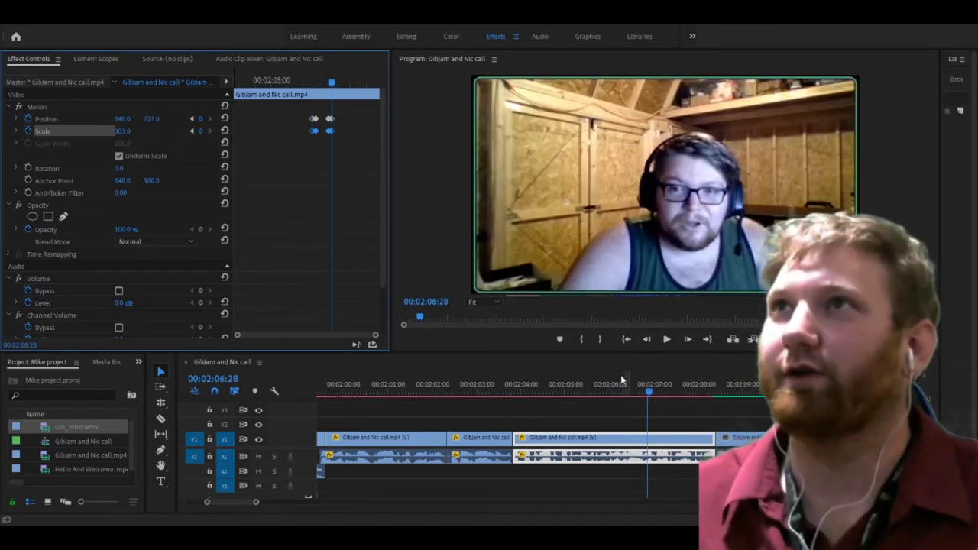
Step: Play from 02:05:09 and again from about 02:06 to check the held zoom
left_click(577, 387)
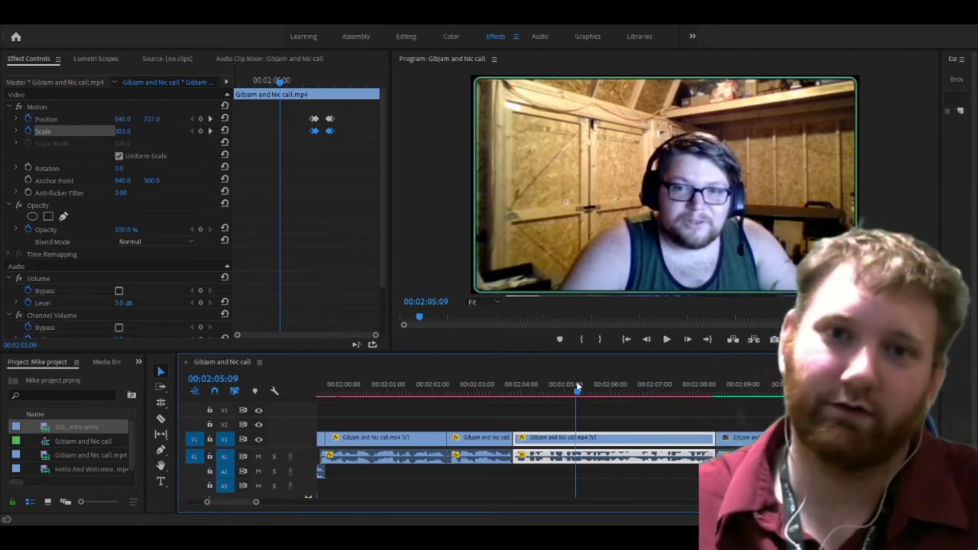
key("space")
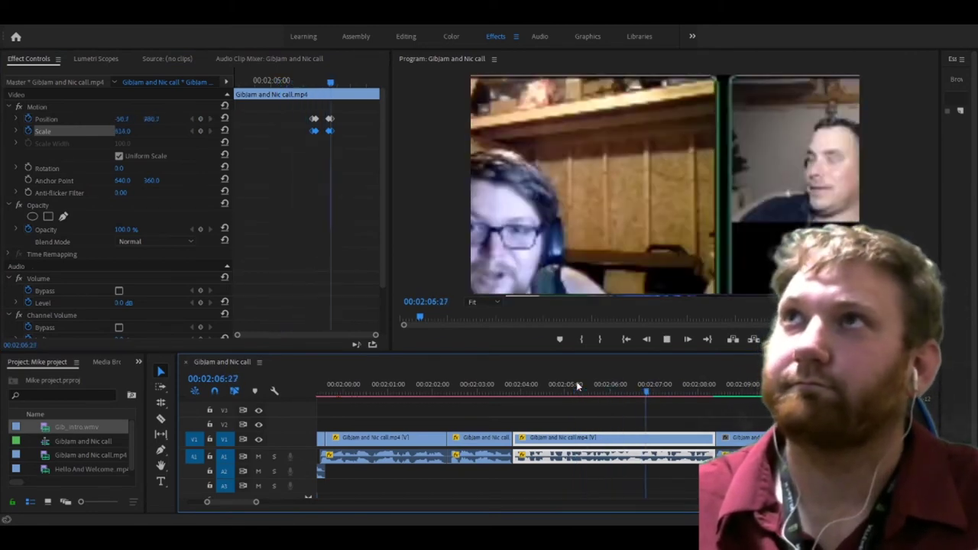
key("space")
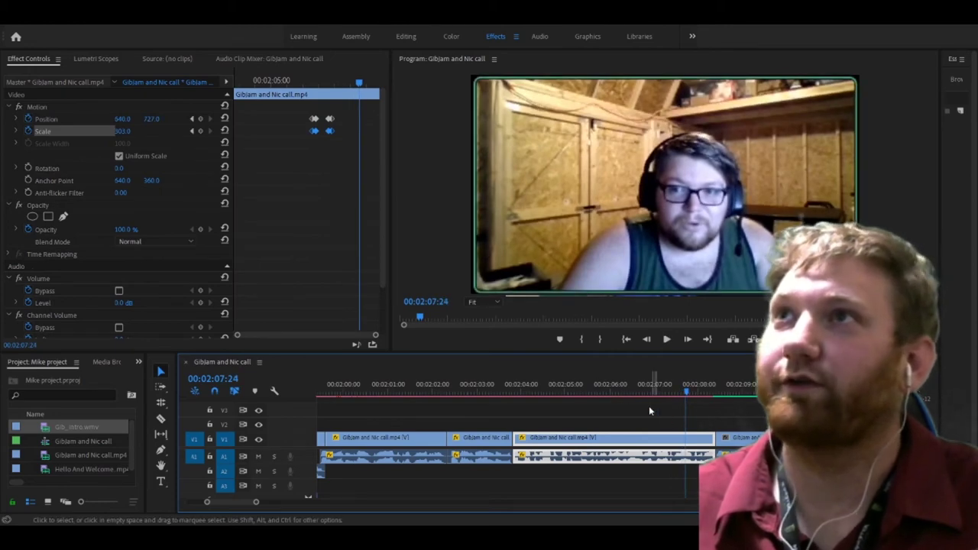
left_click(607, 384)
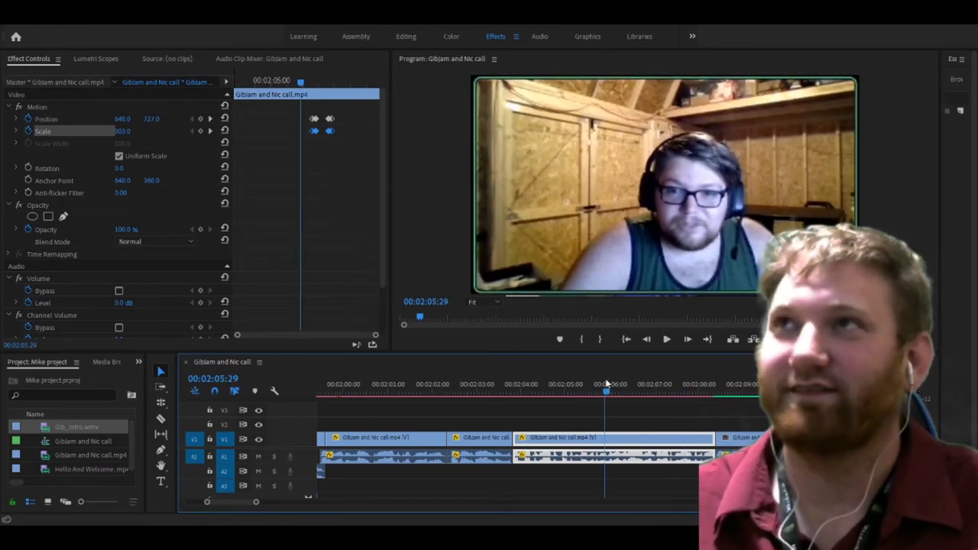
key("space")
Step: Split the call clip at two points around 02:08–02:09
left_click_drag(605, 378, 583, 388)
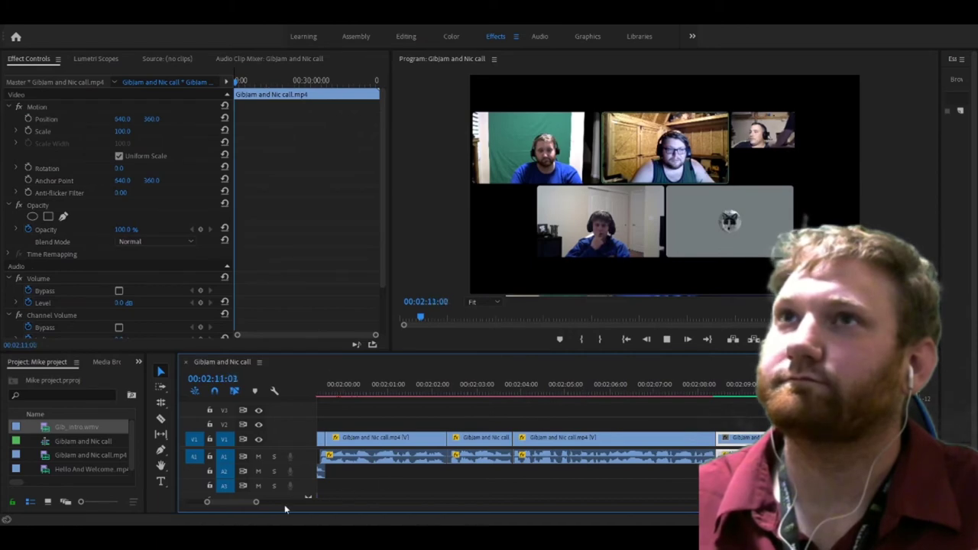
left_click_drag(257, 504, 261, 505)
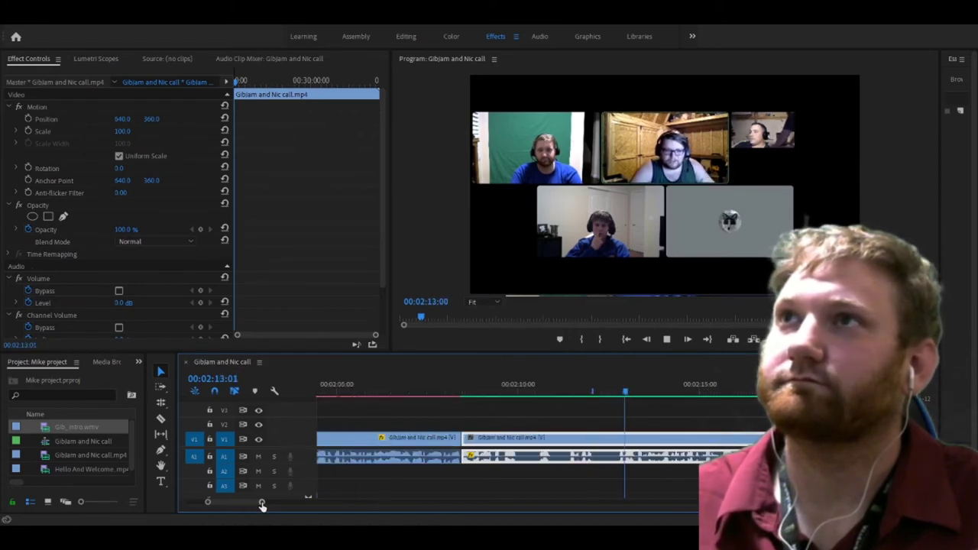
left_click(160, 419)
left_click(616, 437)
left_click(491, 392)
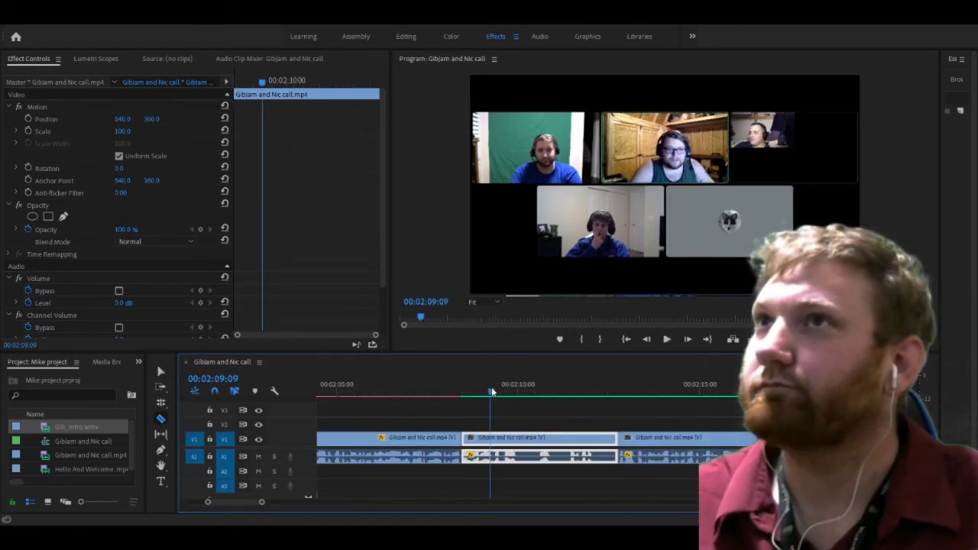
left_click(464, 391)
left_click_drag(463, 391, 457, 391)
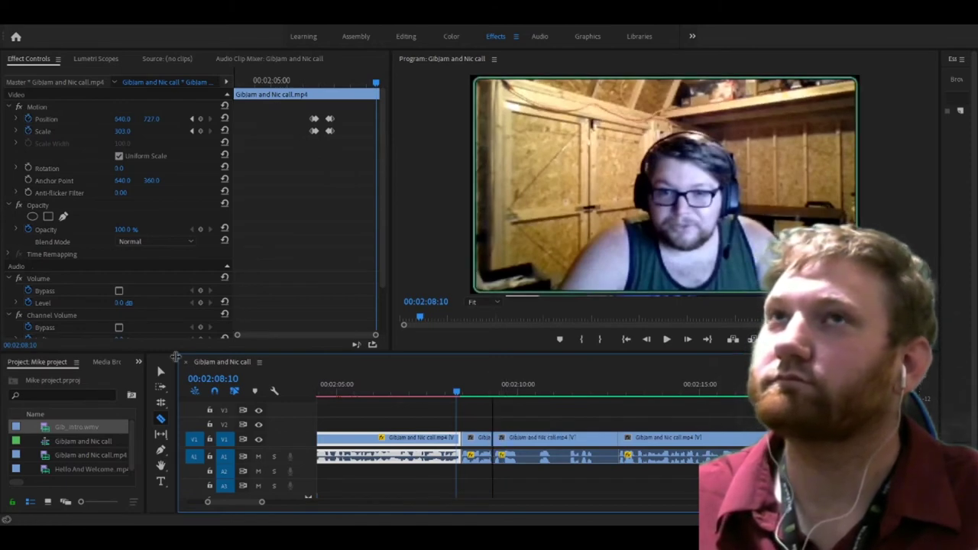
Step: Ripple-delete the short piece between the two cuts and play back across the gap
left_click(161, 372)
left_click(554, 447)
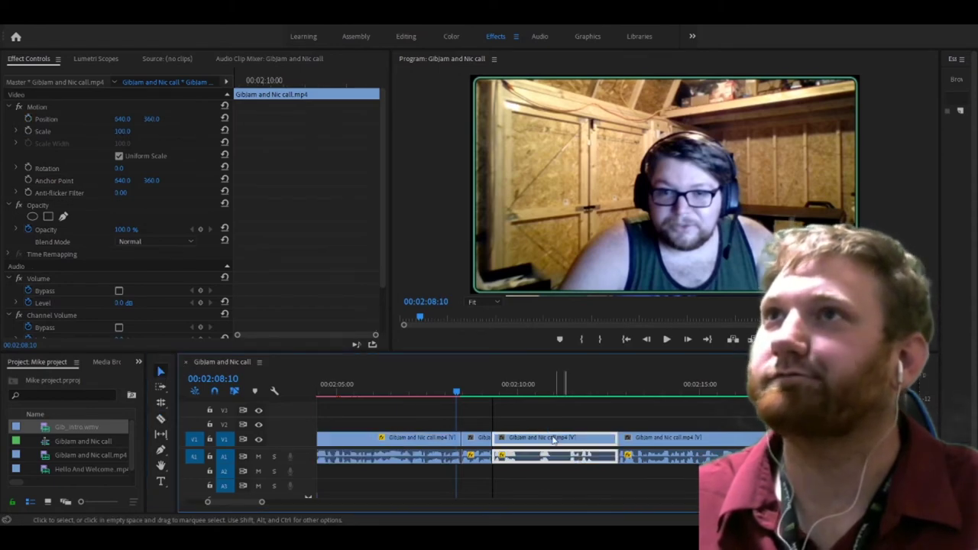
key("shift+Delete")
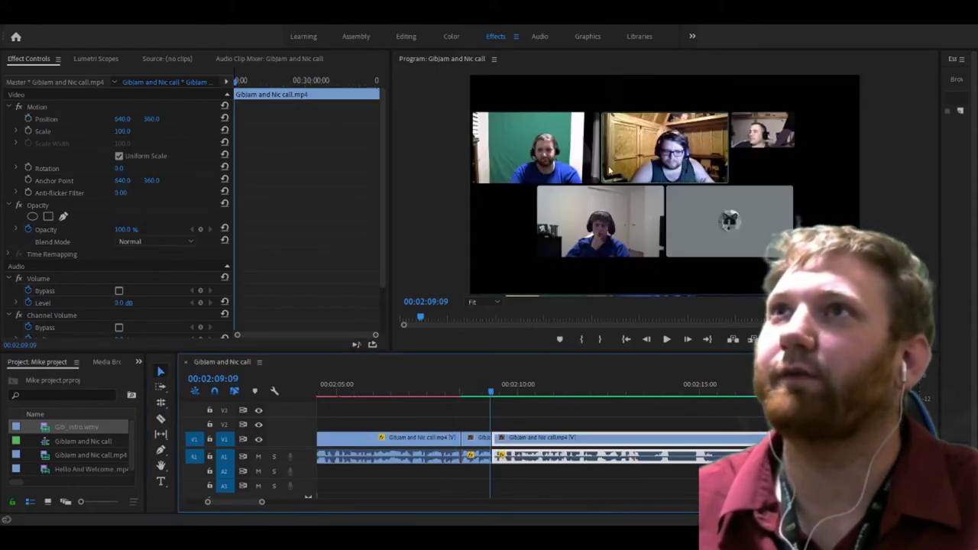
left_click(464, 392)
key("space")
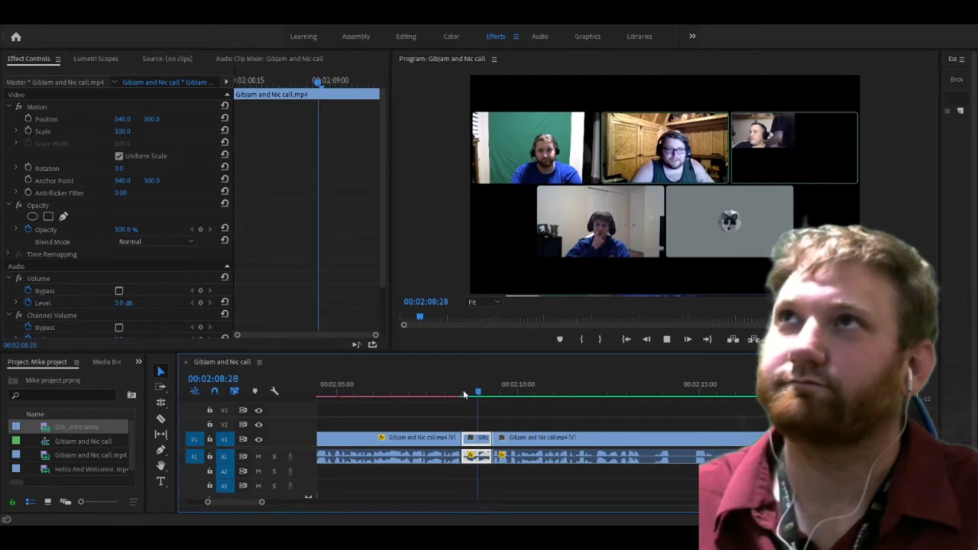
key("space")
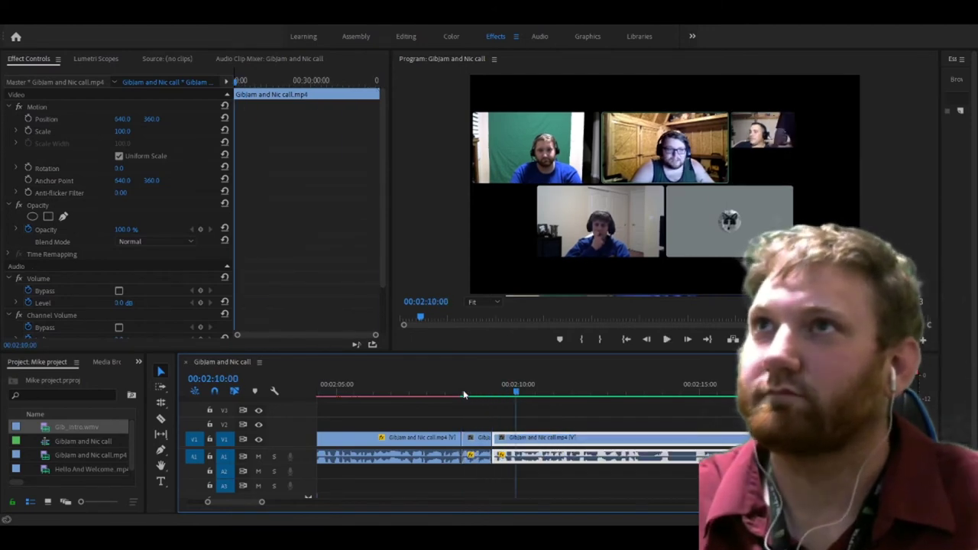
key("c")
key("minus")
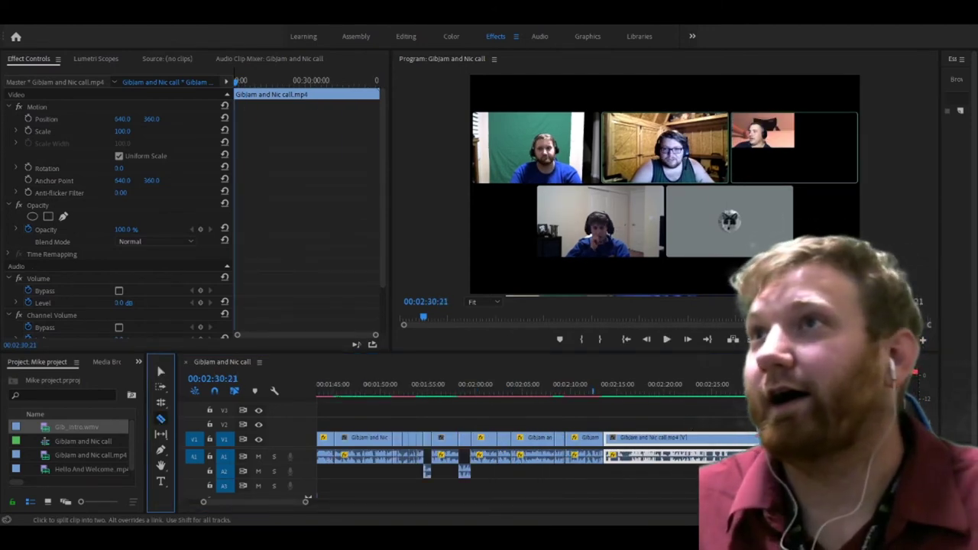
Step: Split the call clip further along and locate the next clip boundary after 02:13
left_click(742, 439)
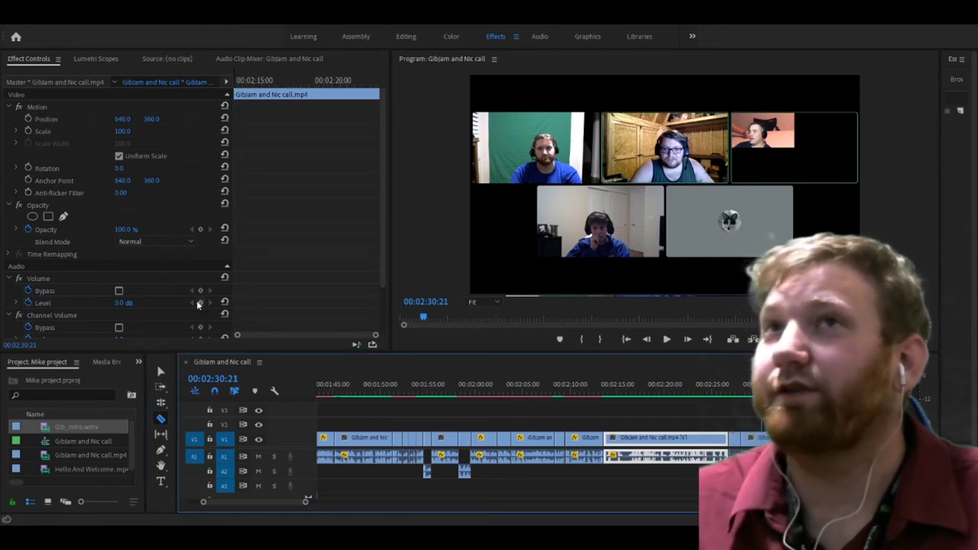
left_click(729, 439)
key("v")
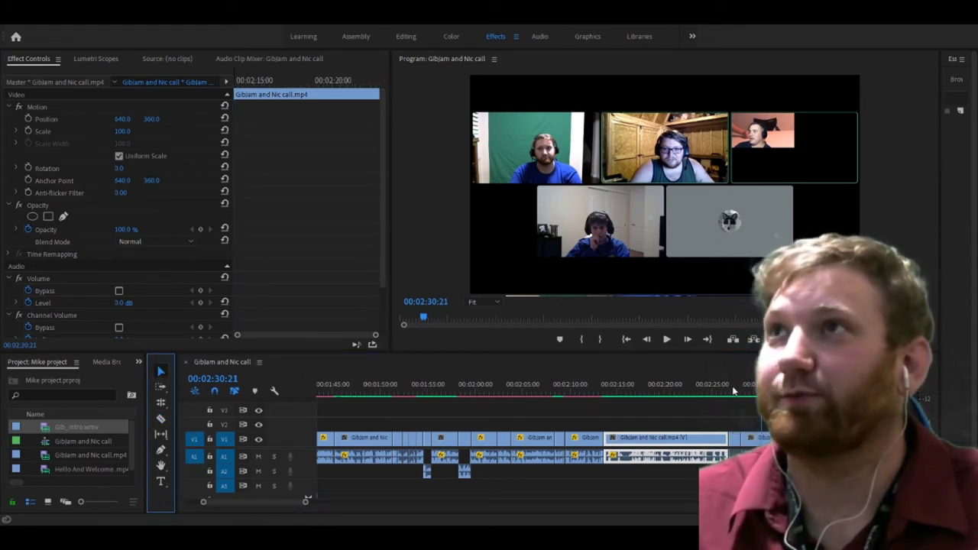
left_click(733, 392)
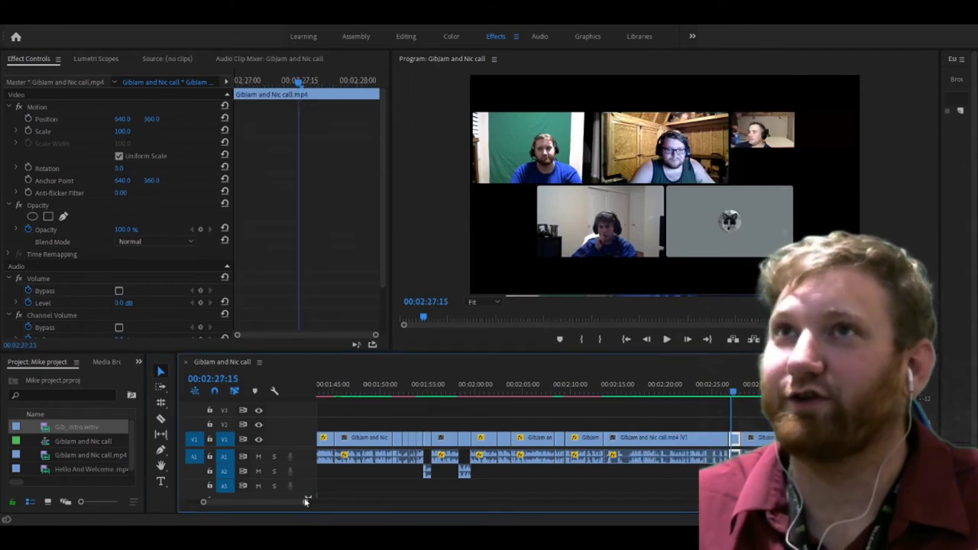
left_click_drag(305, 505, 360, 504)
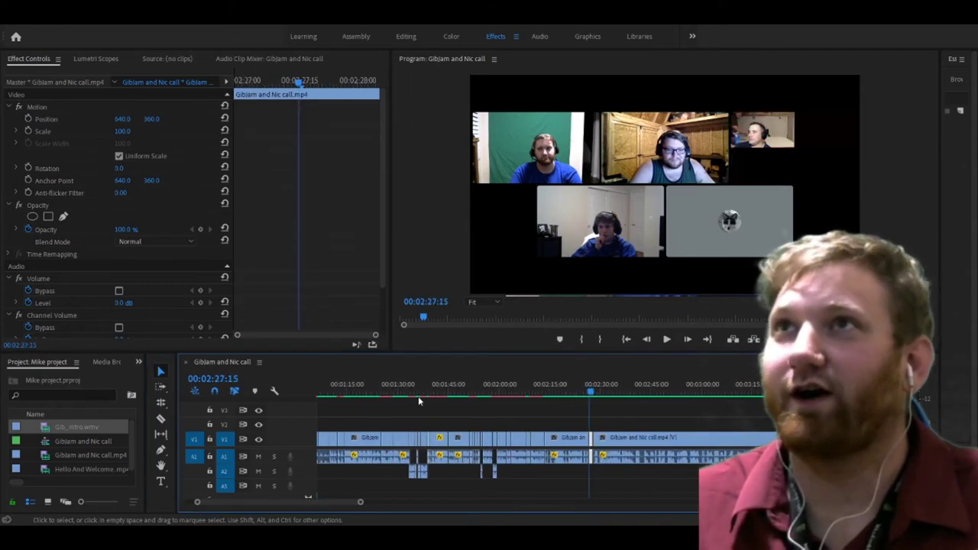
left_click(436, 391)
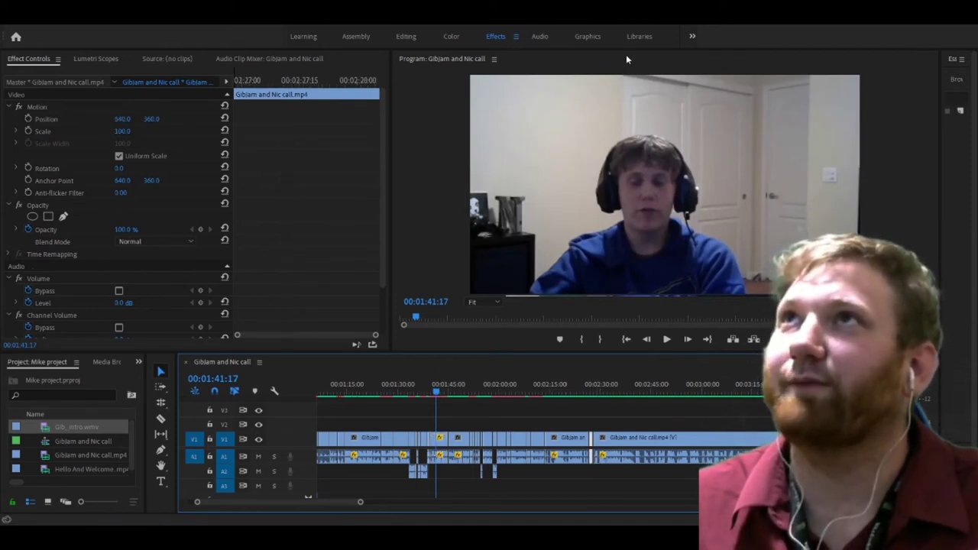
left_click(590, 390)
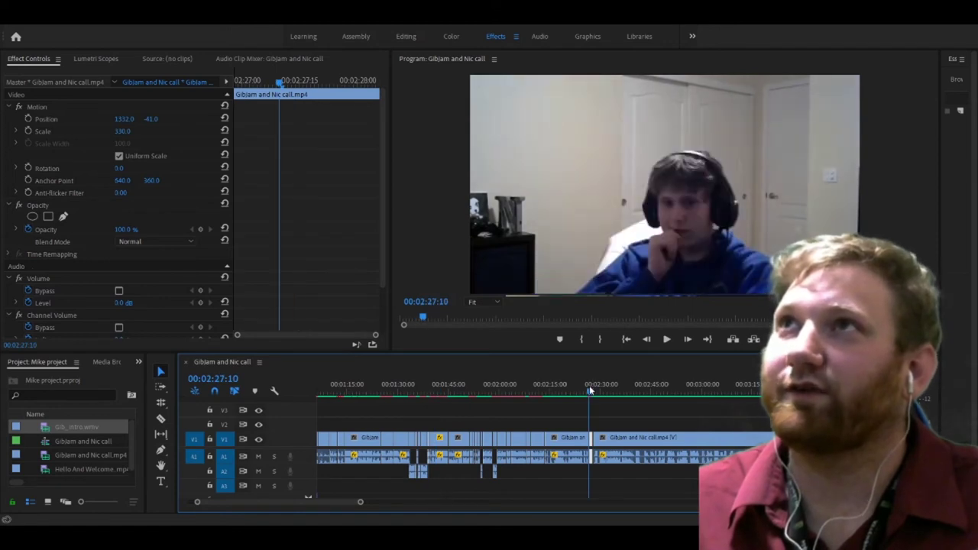
key("Down")
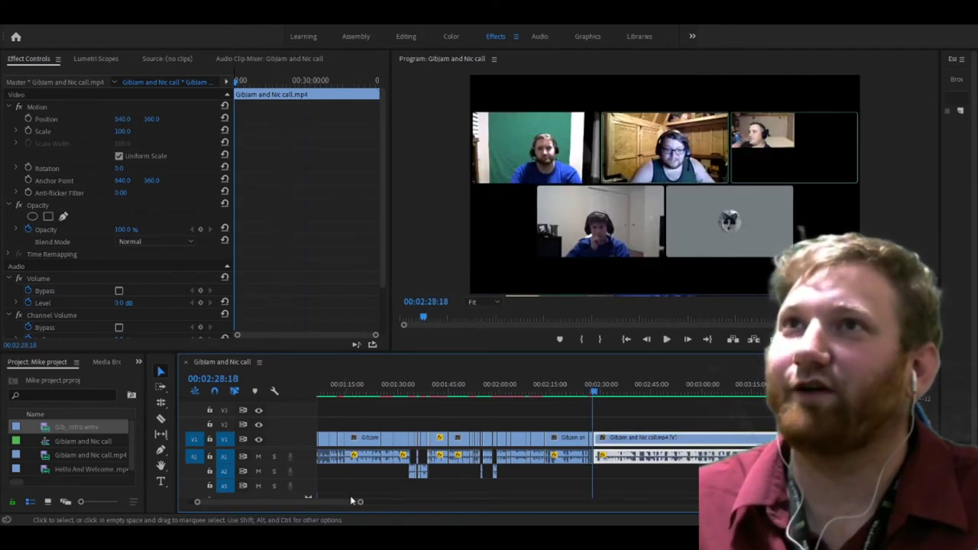
key("=")
key("=")
key("=")
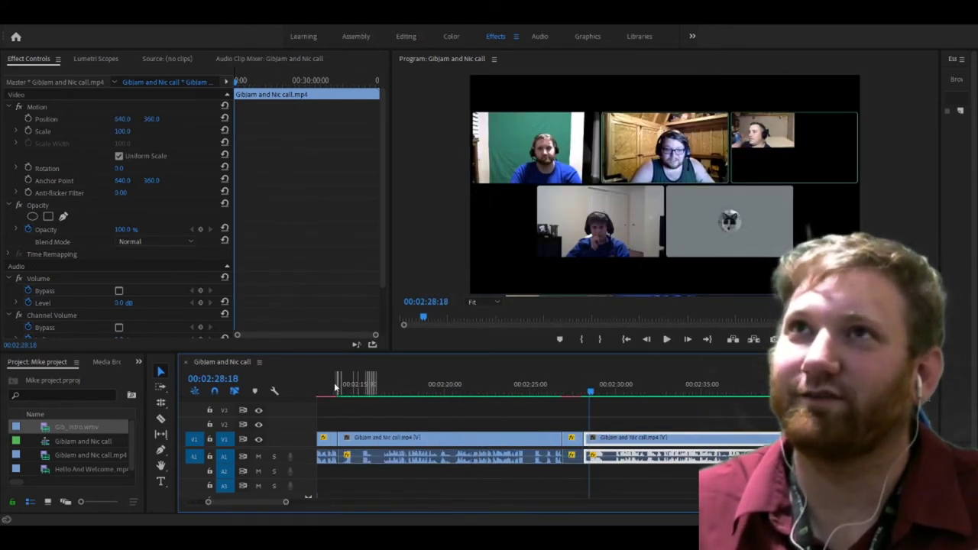
Step: Play from 02:13 to 02:15:19, then trim a few frames off the second clip's start
left_click(334, 382)
key("space")
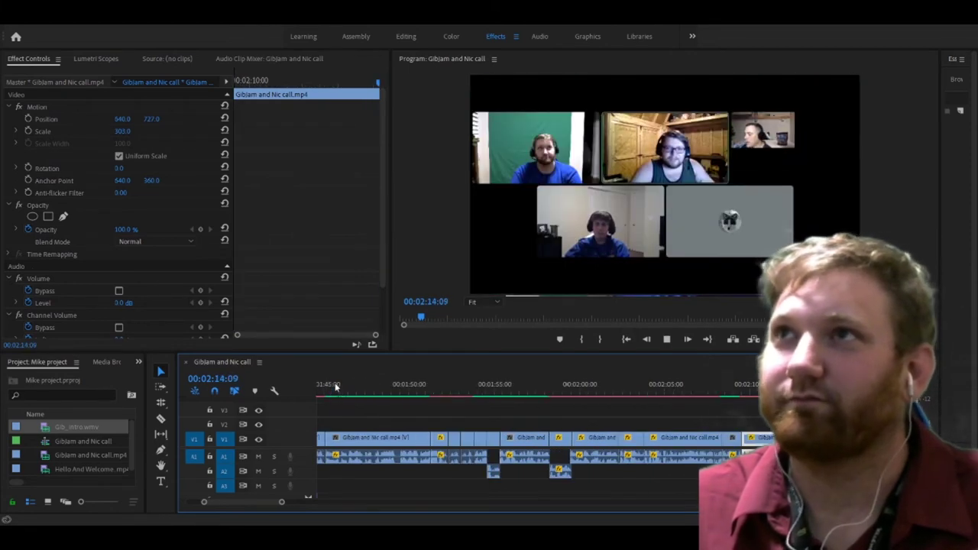
key("space")
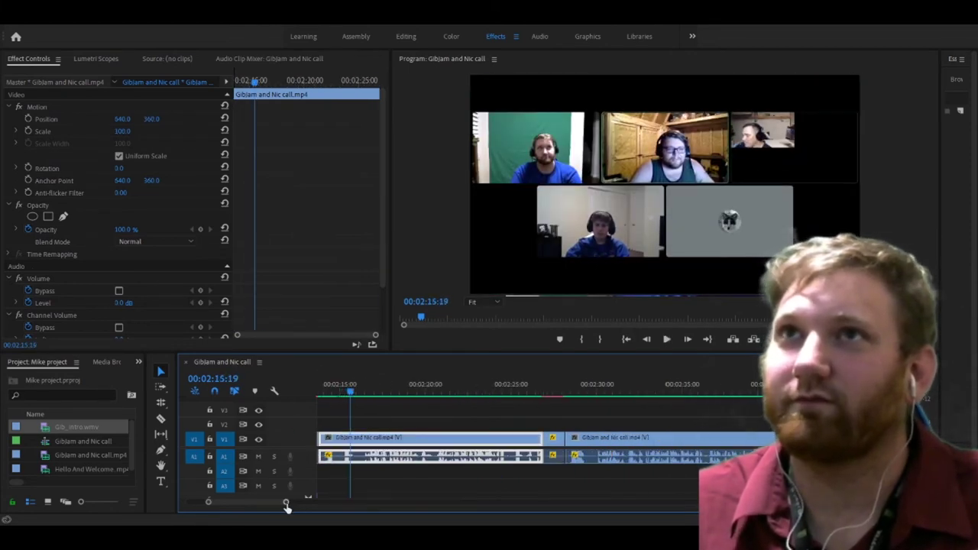
left_click_drag(287, 505, 264, 505)
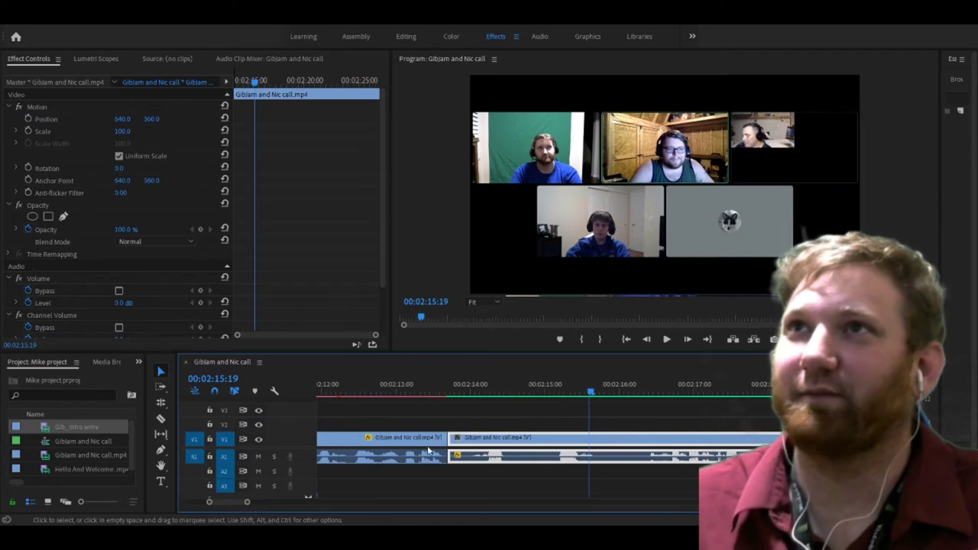
left_click_drag(450, 440, 474, 438)
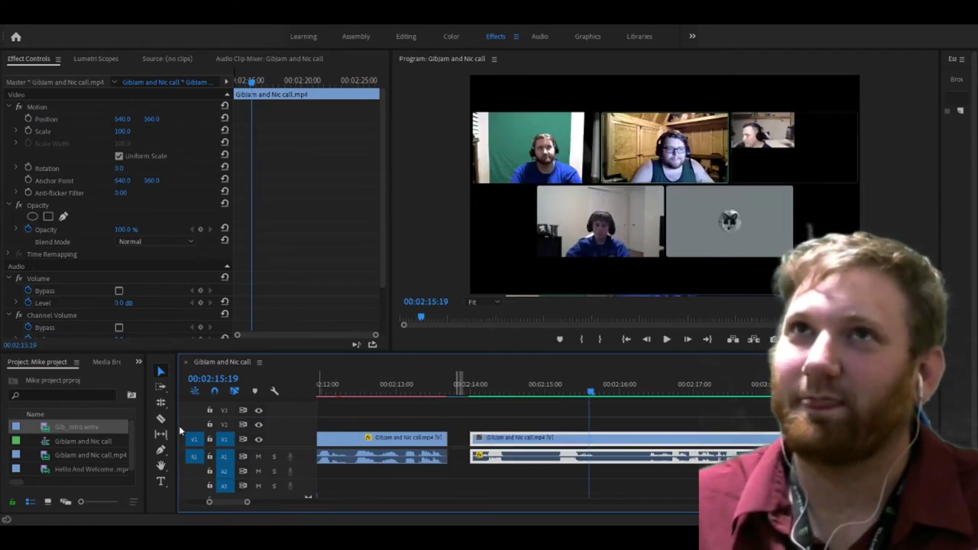
Step: Lift the call piece near 02:17 onto V2 and A2, align it, then return it to V1
left_click(162, 418)
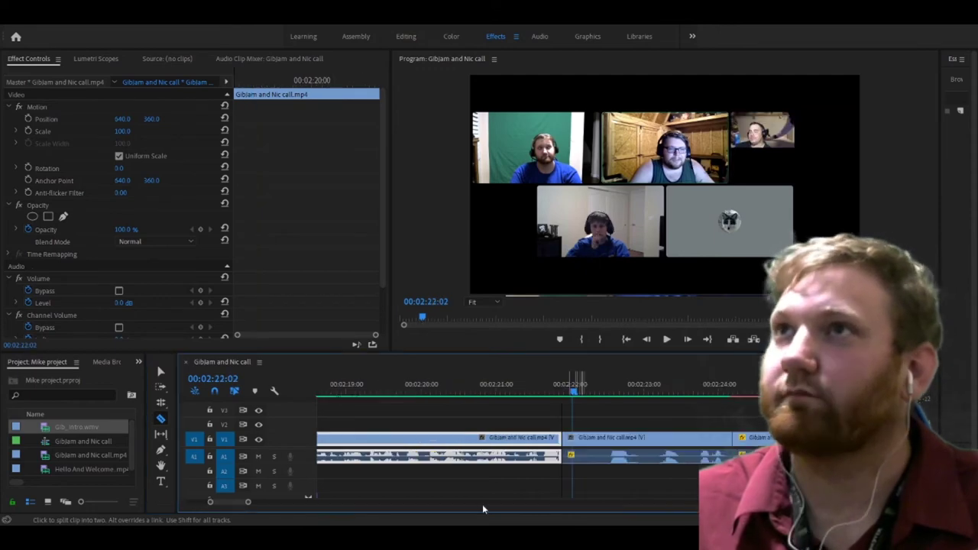
left_click_drag(249, 505, 265, 504)
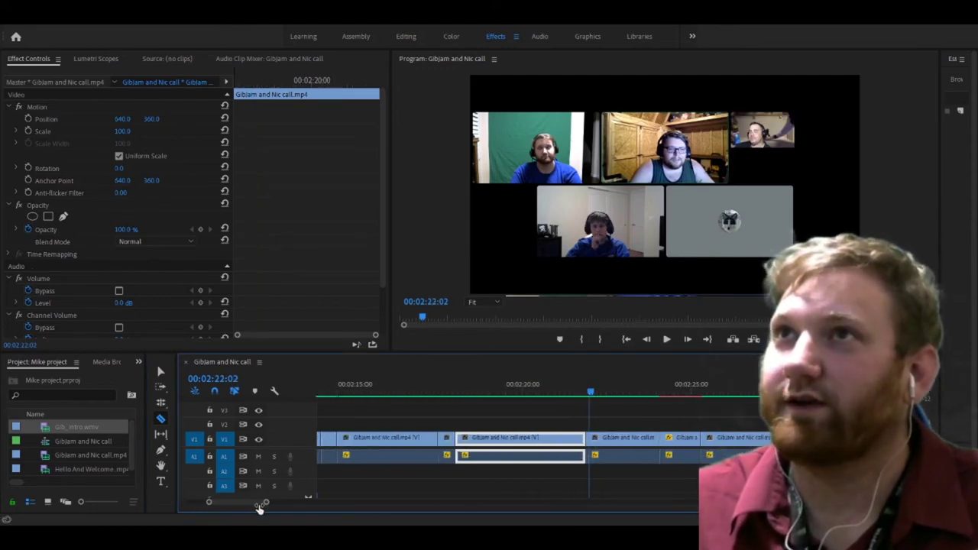
left_click(159, 372)
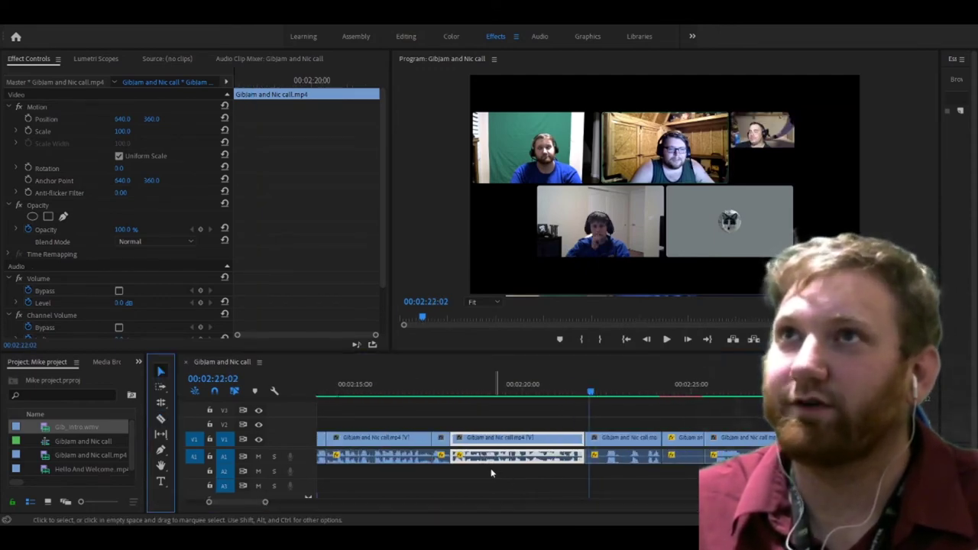
left_click_drag(491, 457, 492, 472)
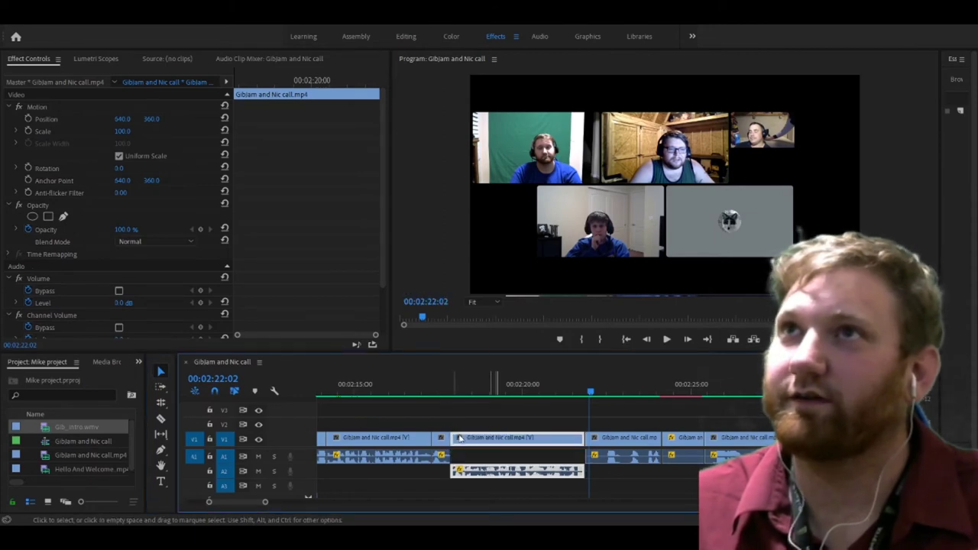
left_click_drag(460, 438, 460, 427)
left_click(443, 391)
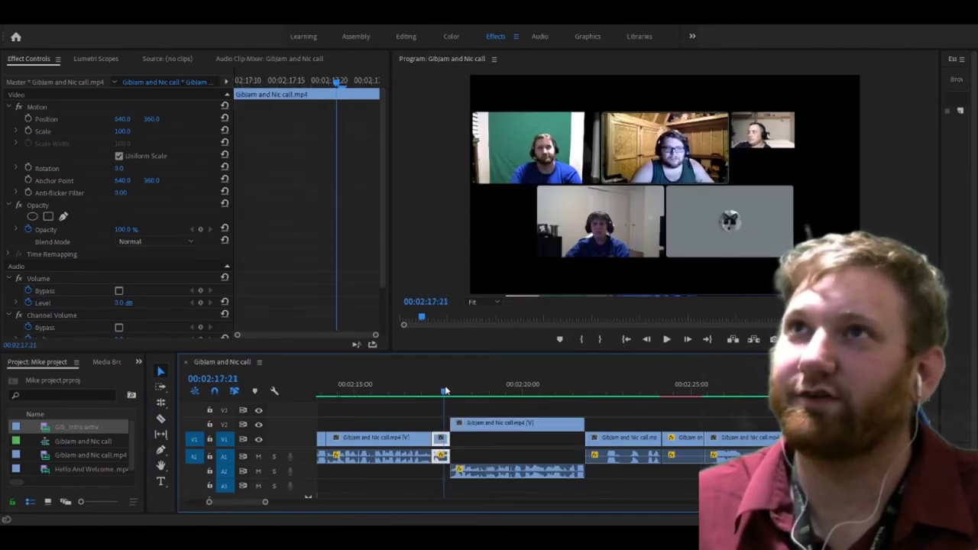
left_click_drag(463, 425, 458, 425)
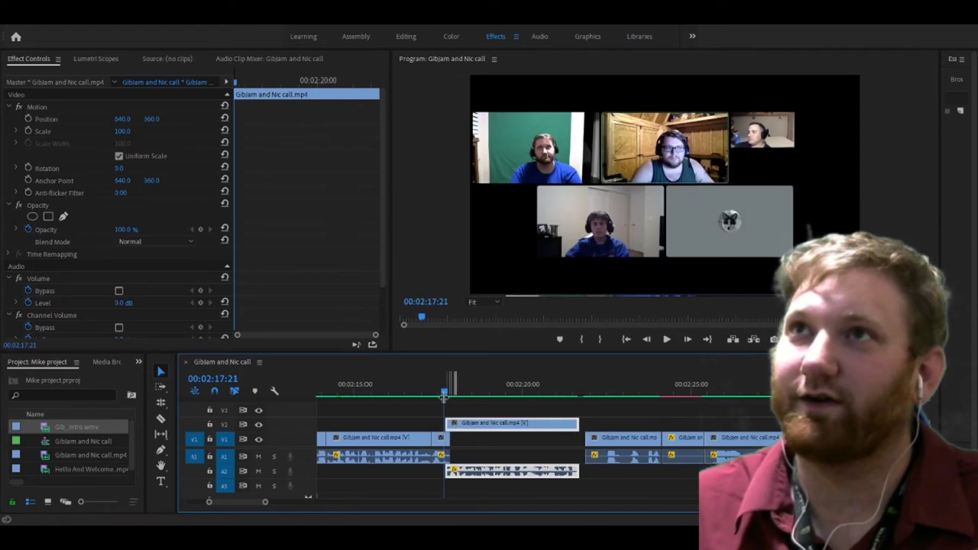
left_click(443, 395)
left_click(489, 425)
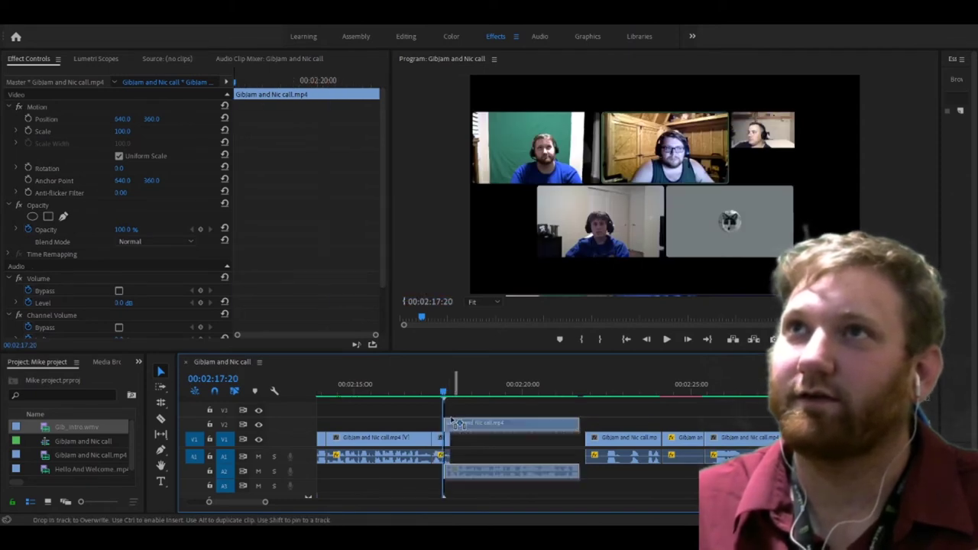
left_click_drag(444, 391, 421, 392)
key("space")
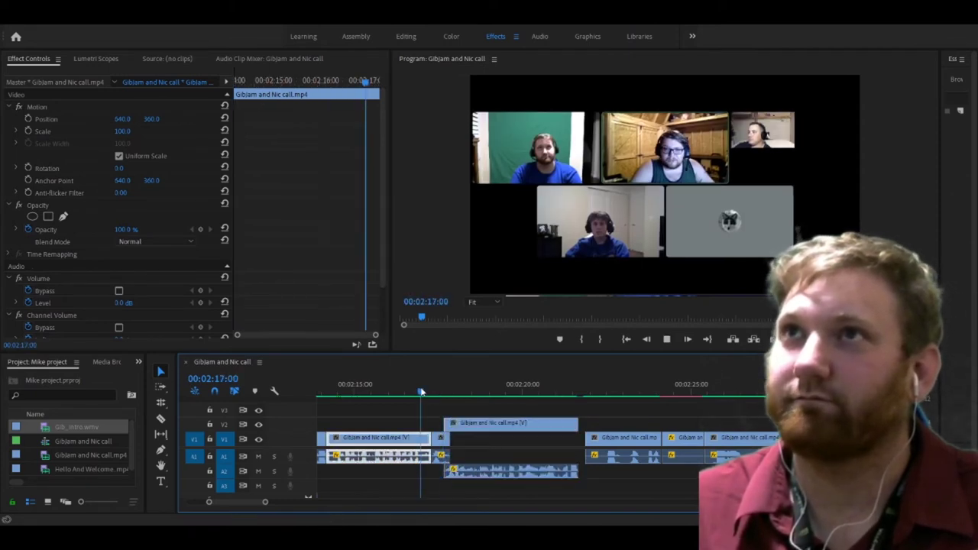
key("space")
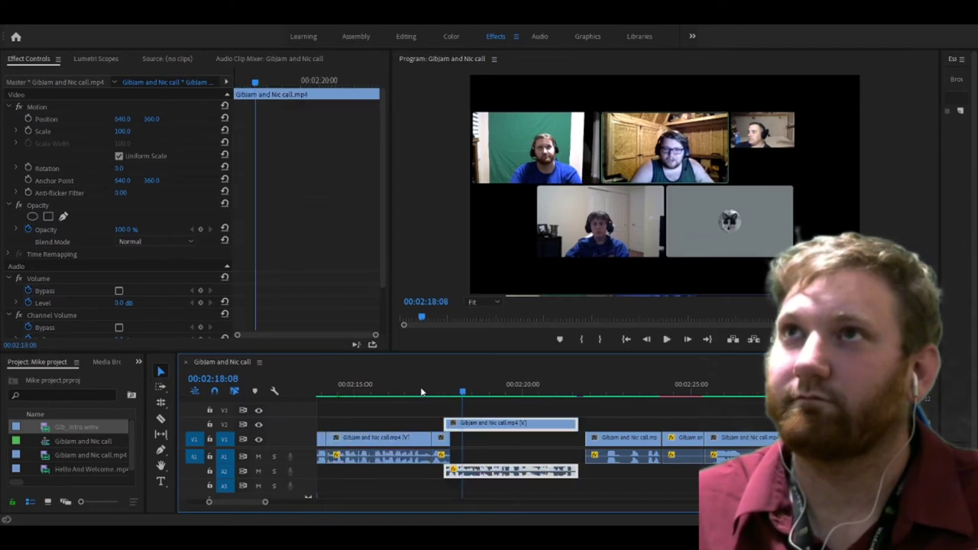
left_click_drag(475, 429, 475, 440)
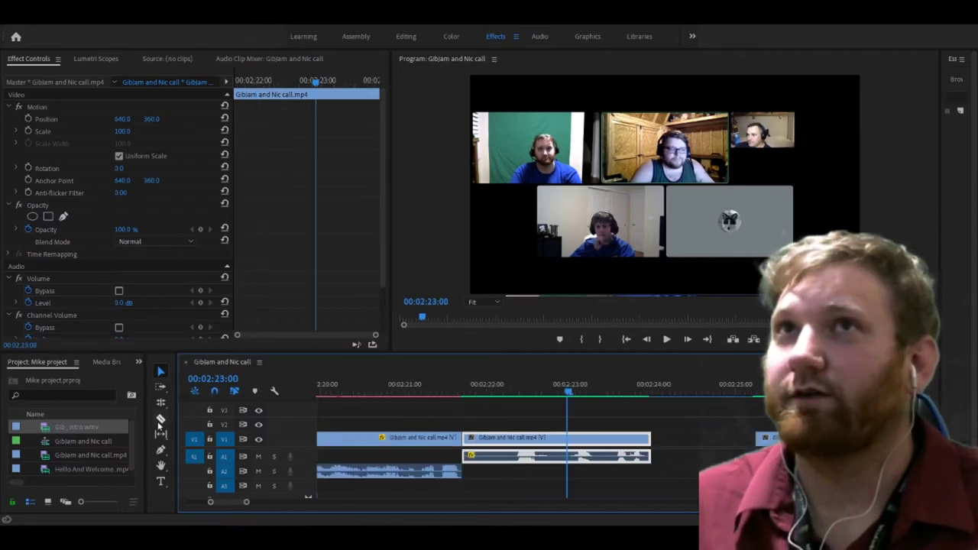
Step: Split the clip and its audio at 02:23:00 and view the whole sequence
key("c")
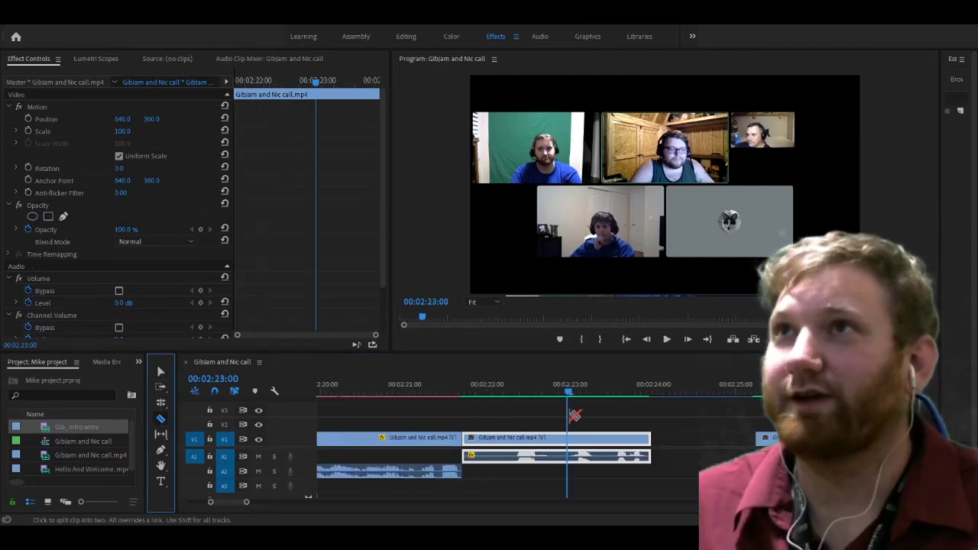
left_click(568, 438)
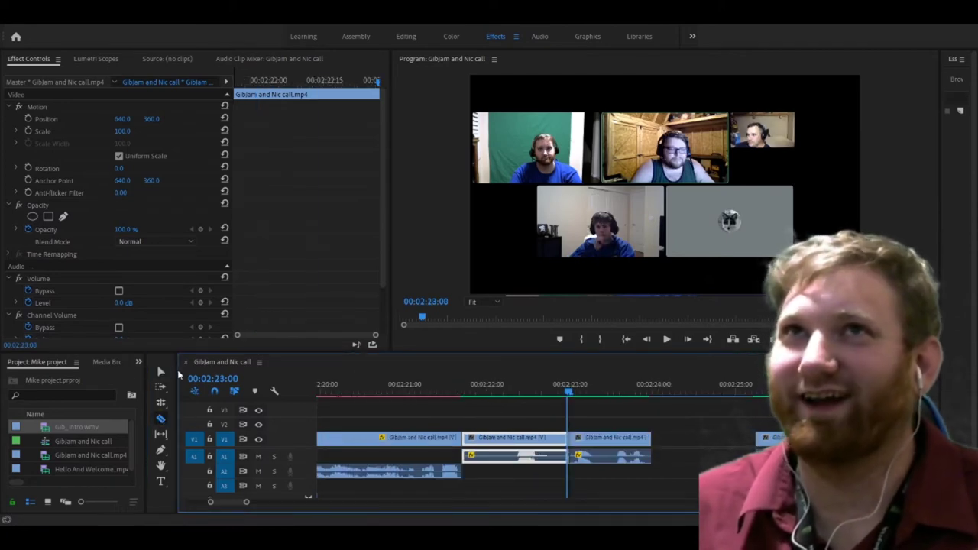
left_click(161, 371)
key("backslash")
key("space")
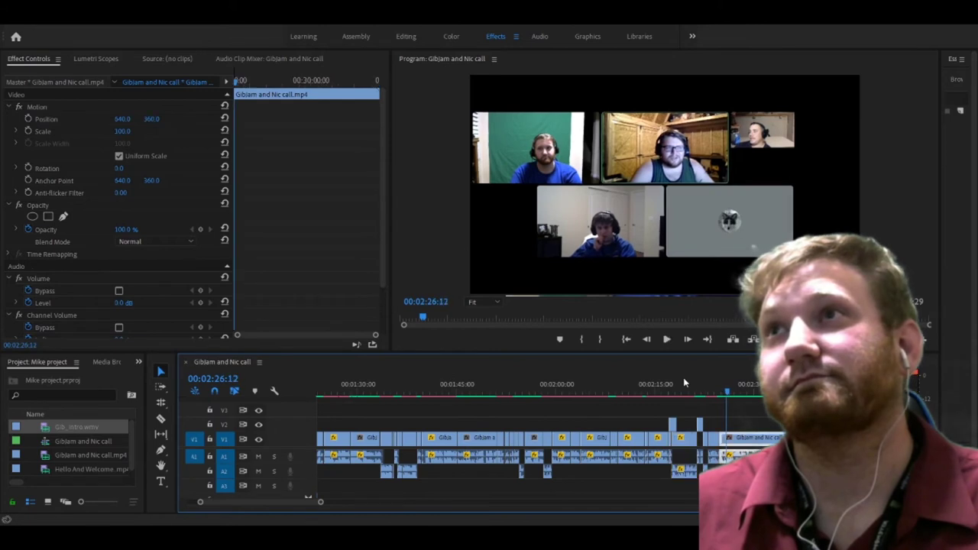
left_click_drag(321, 502, 280, 512)
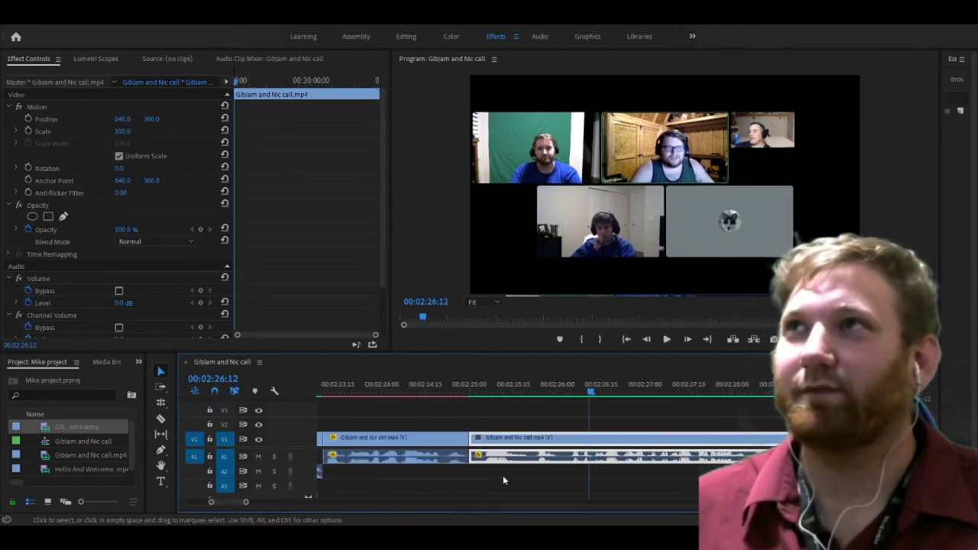
left_click_drag(245, 502, 470, 503)
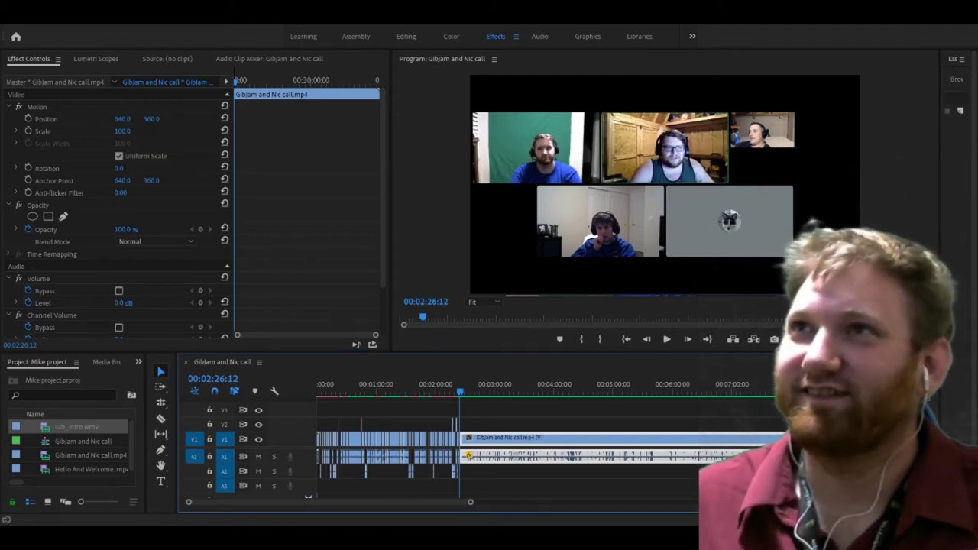
left_click_drag(470, 505, 351, 507)
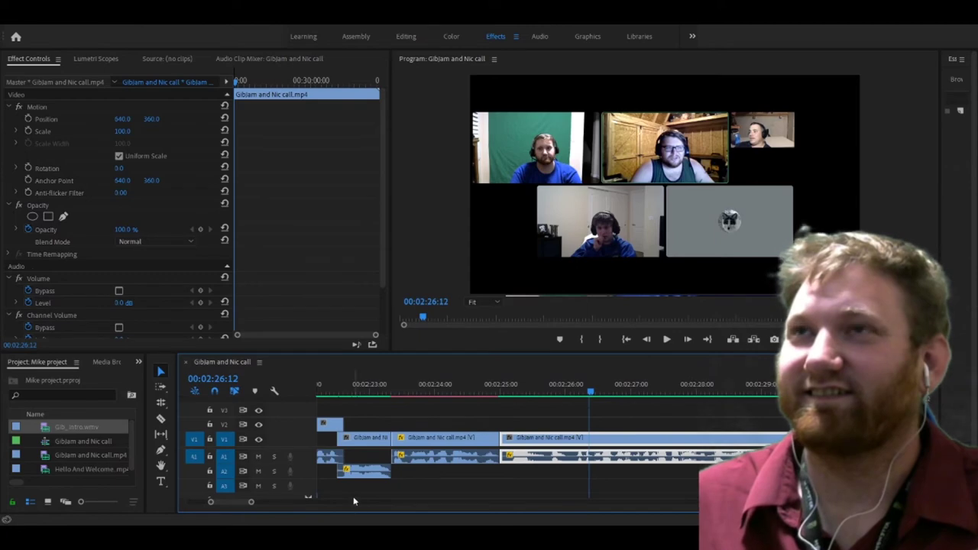
Step: Lift the clip near 02:24 onto V2, pull the following clip's start earlier, and return to the sequence start
left_click_drag(461, 437, 461, 422)
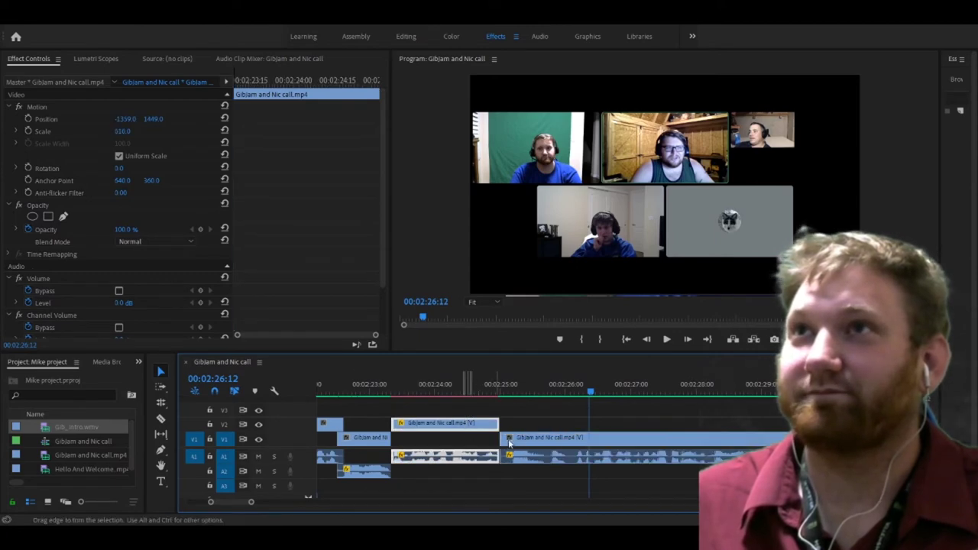
left_click(161, 418)
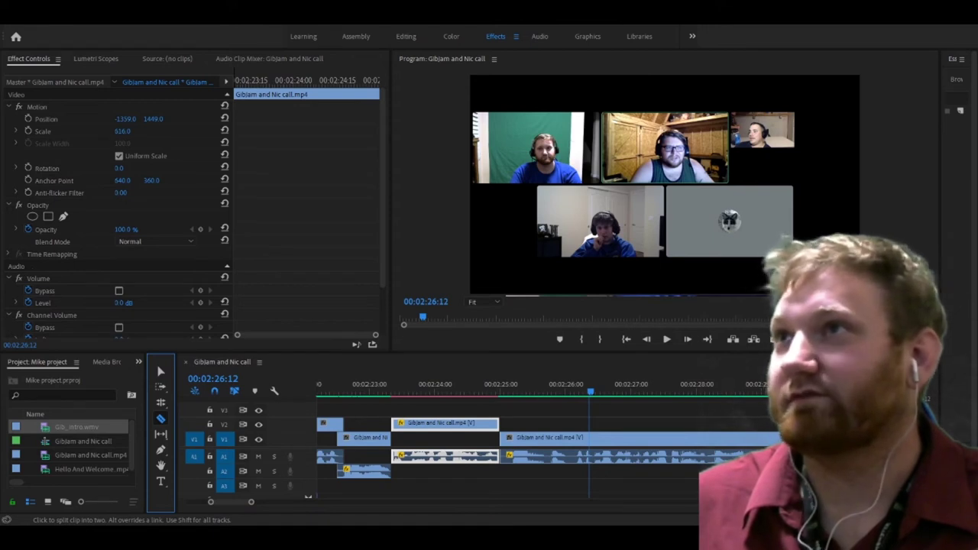
left_click(158, 373)
left_click(750, 423)
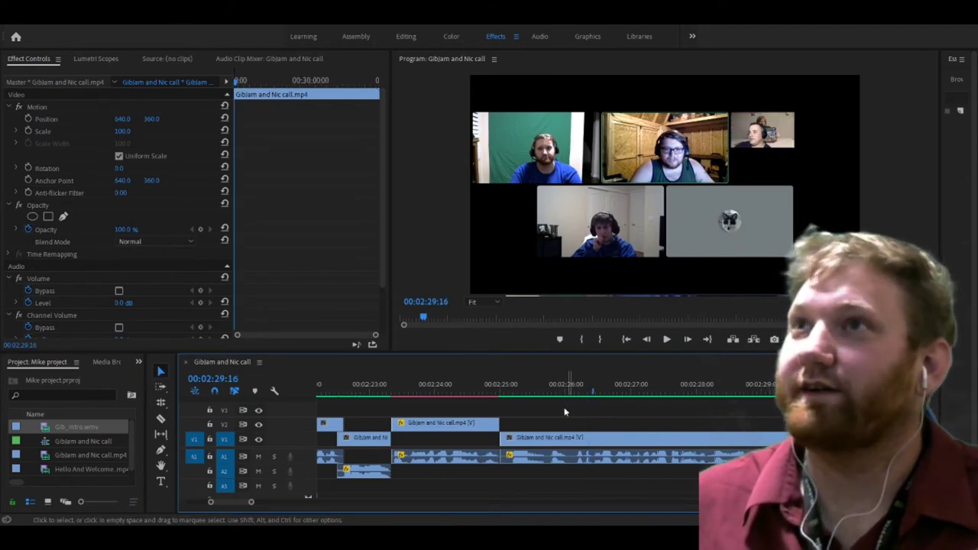
left_click(493, 388)
left_click_drag(530, 449, 515, 447)
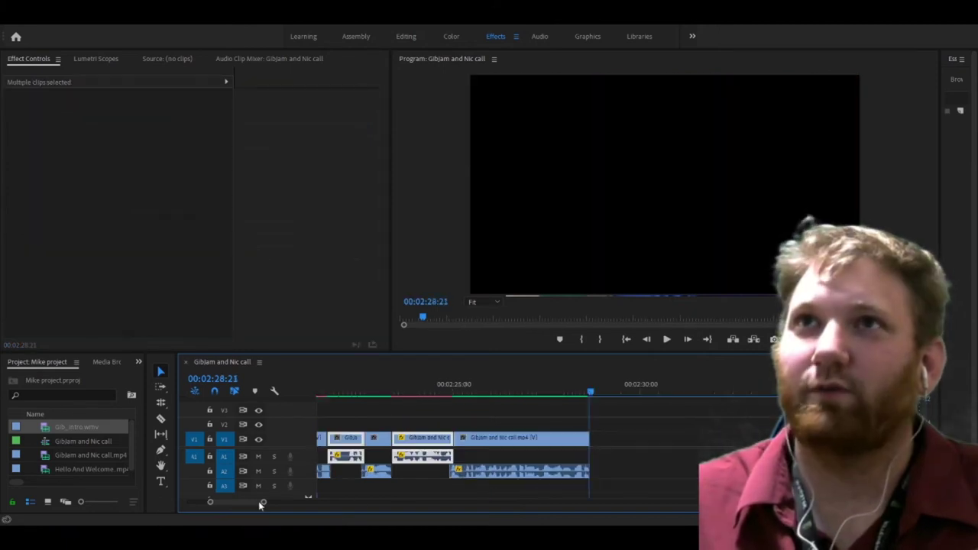
left_click_drag(258, 501, 459, 504)
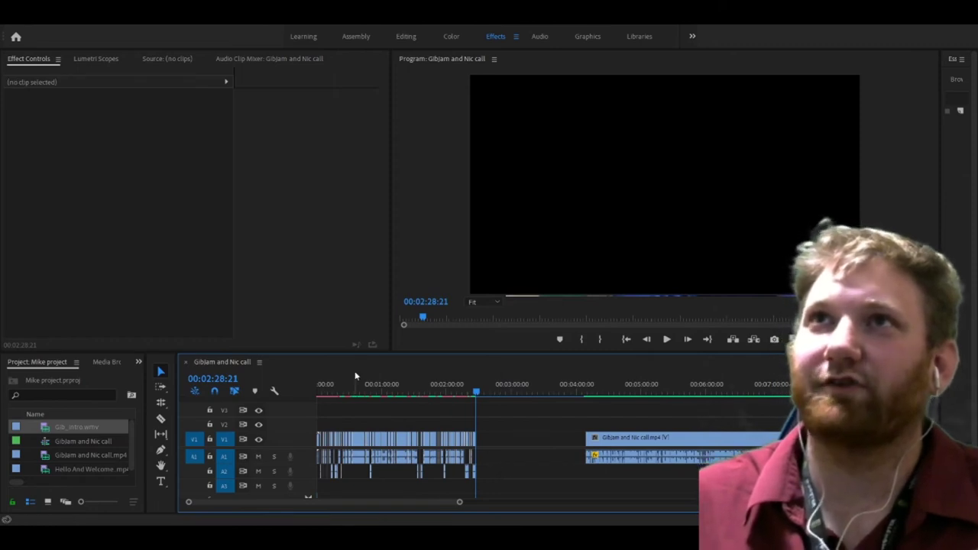
key("Home")
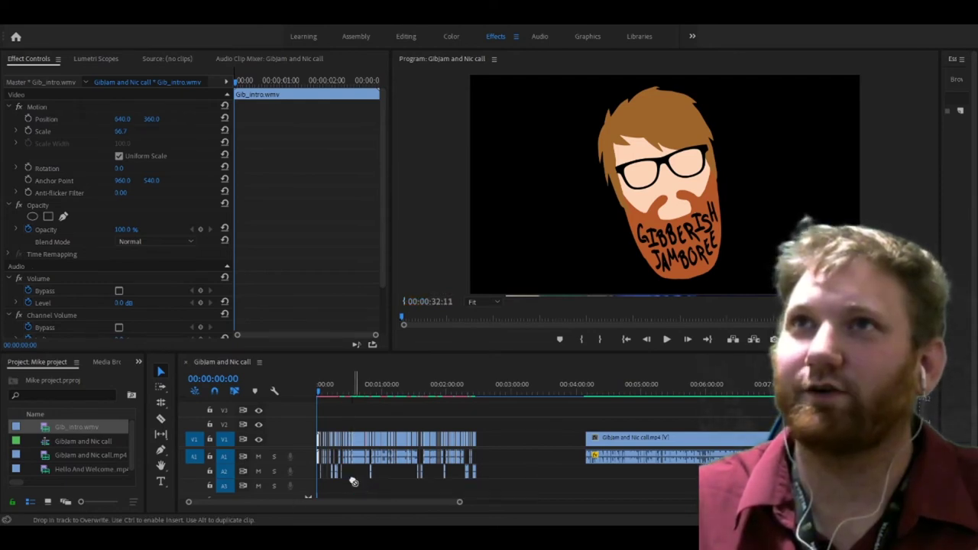
Step: Delete Here_Come_The_Raindrops.mp3 from A3, leaving Dead_Reckoning_Sting.mp3 at the sequence start
left_click_drag(295, 499, 337, 489)
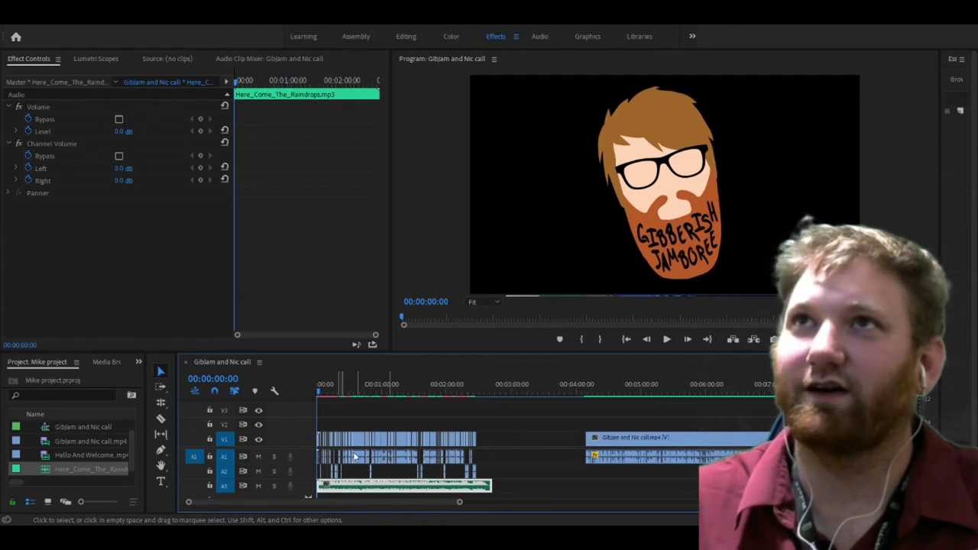
left_click(562, 483)
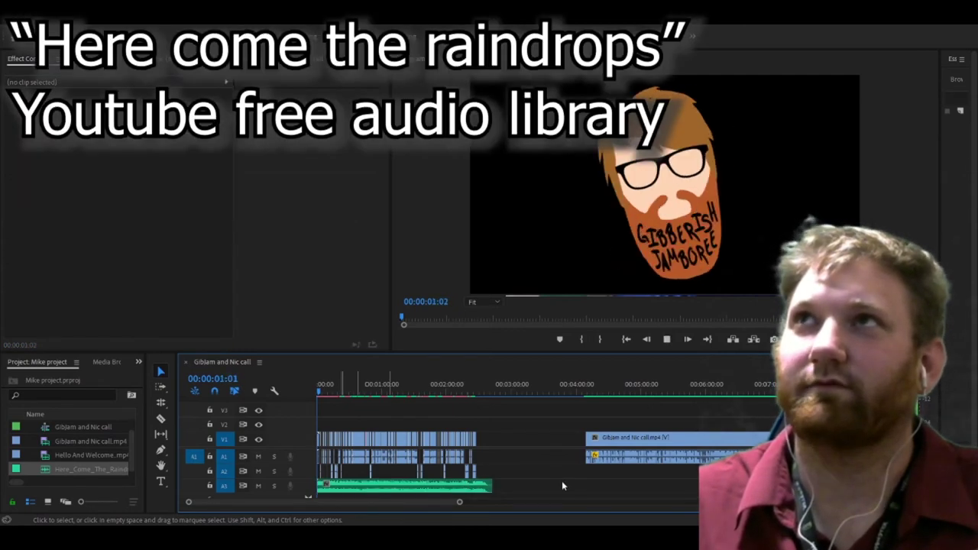
key("space")
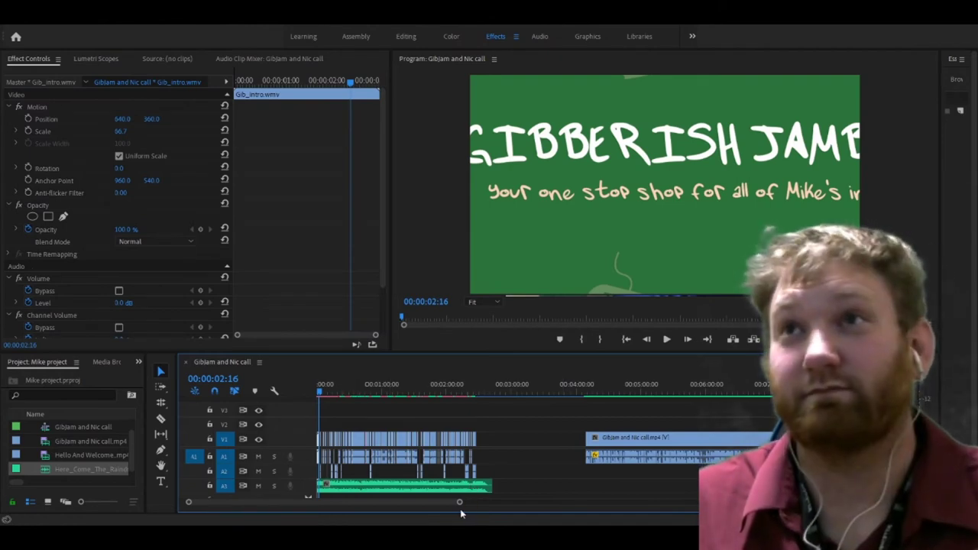
scroll(408, 506, "up", 3)
scroll(409, 506, "up", 5)
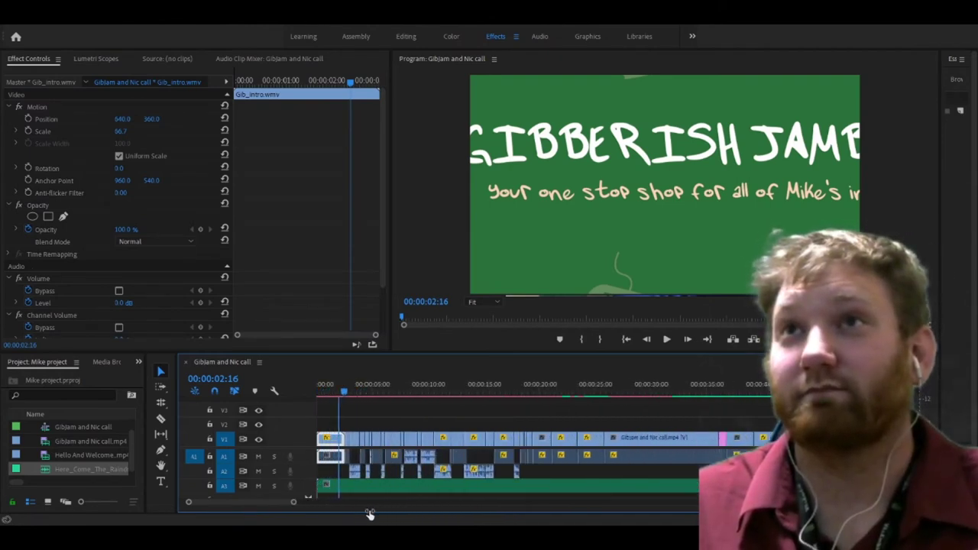
left_click(404, 488)
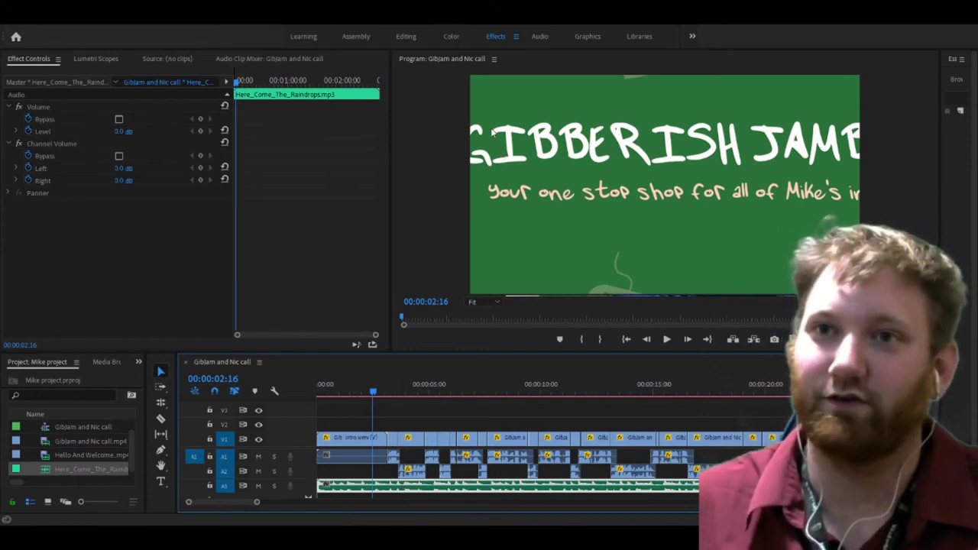
key("Delete")
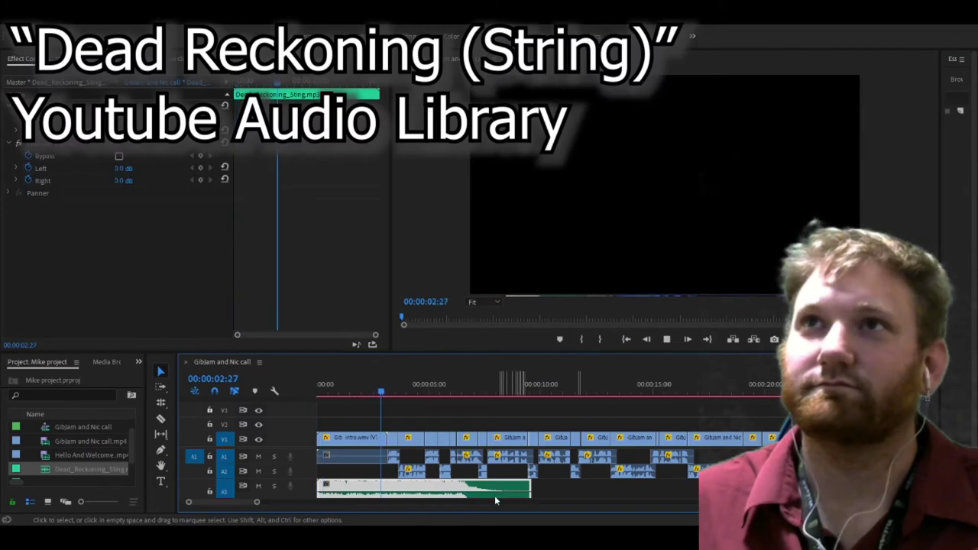
Step: Add a volume keyframe where the sting's fade begins and set its level to -10 dB
key("space")
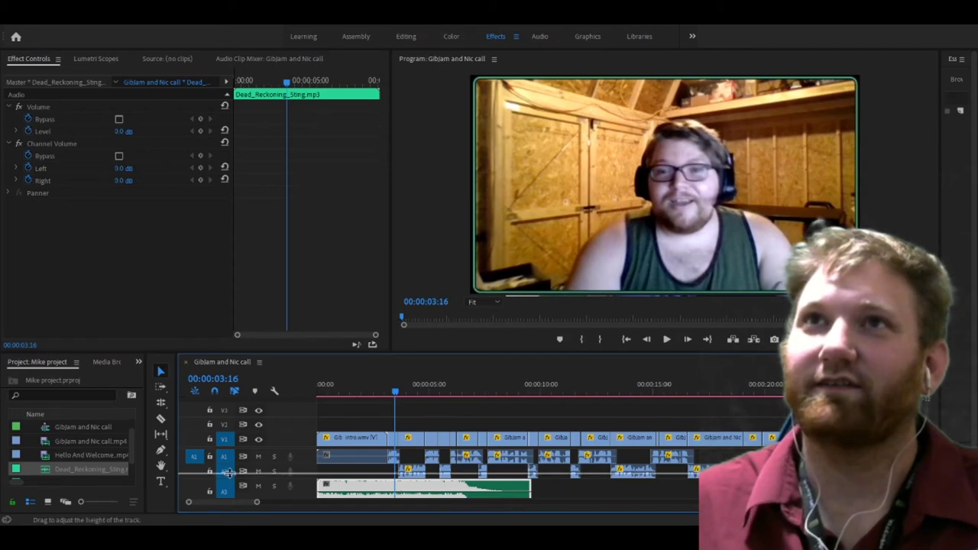
left_click(383, 392)
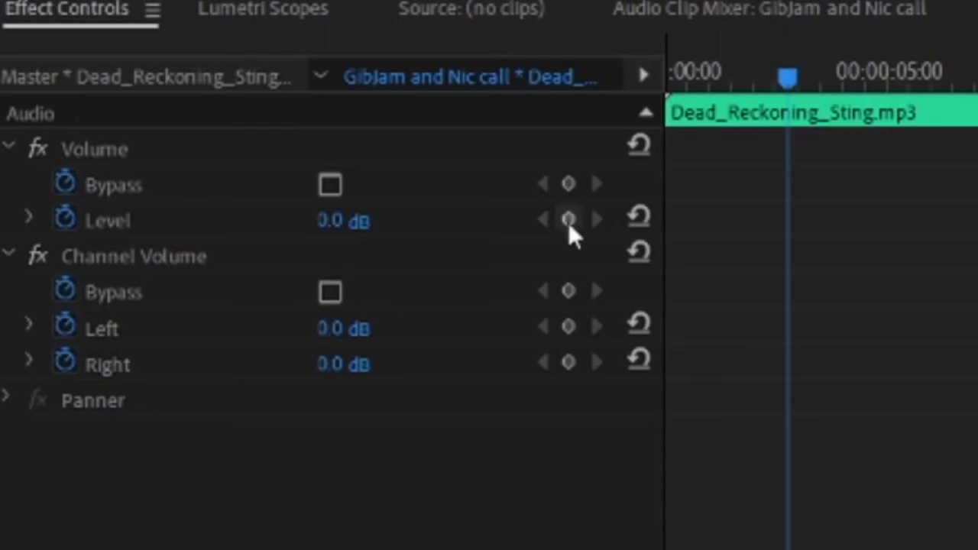
left_click(568, 221)
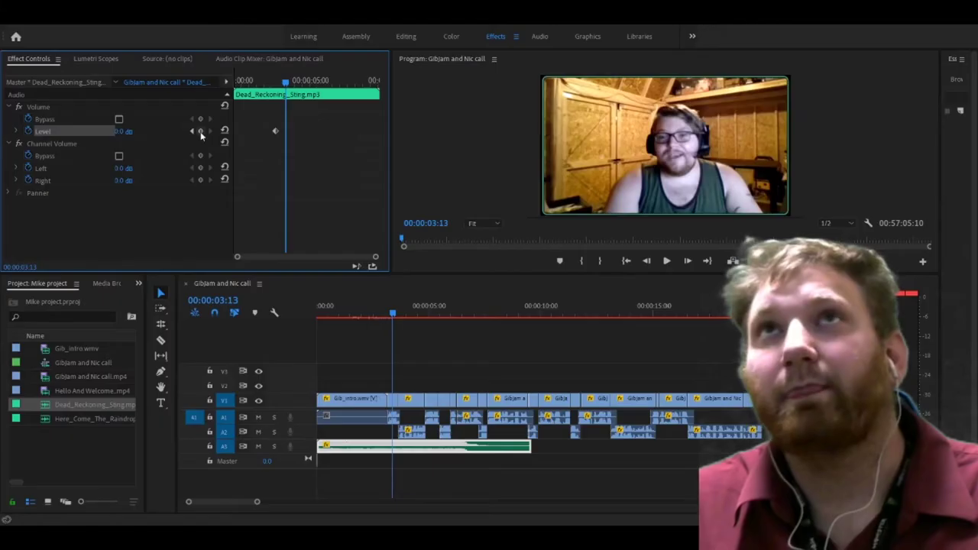
left_click(130, 132)
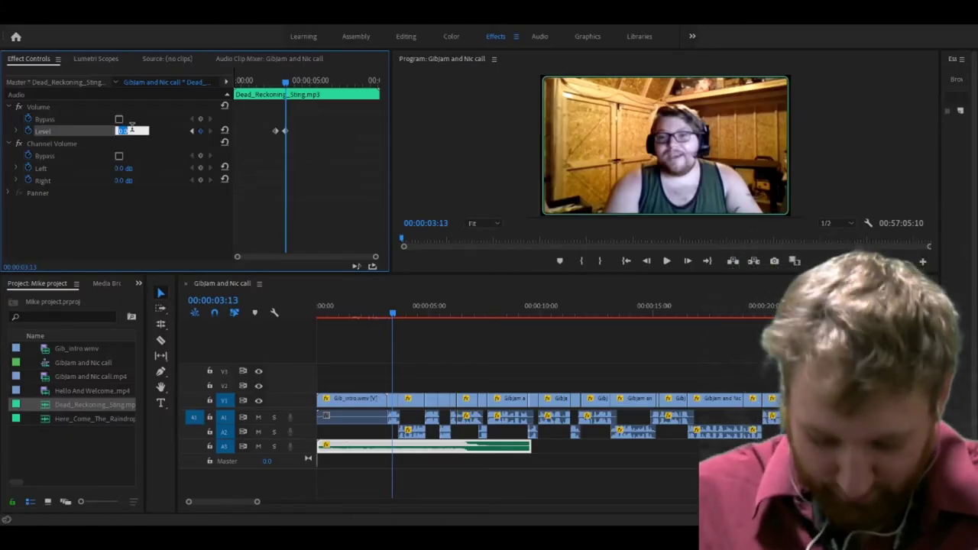
type("-10")
key("Return")
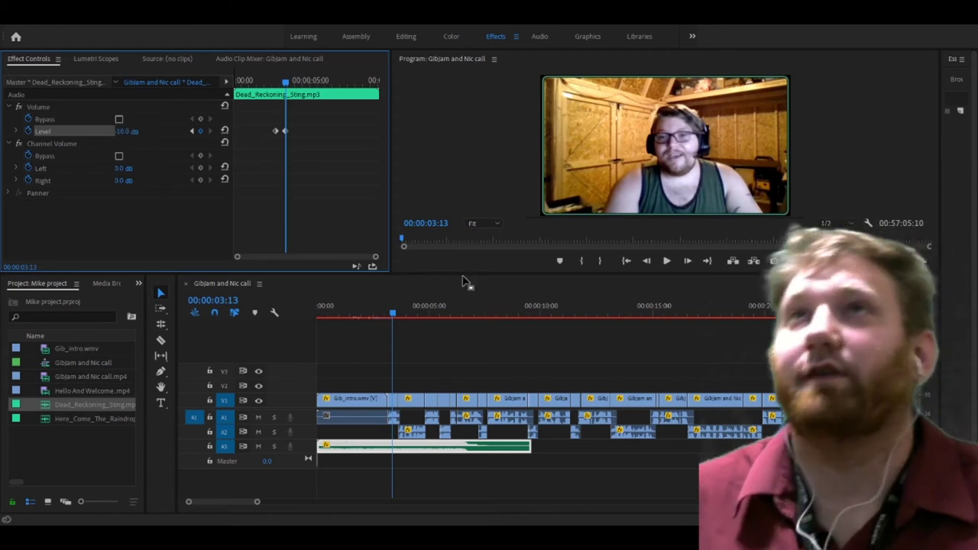
Step: Trim the sting's end to about 3 seconds 21 frames and set the earlier keyframe to -20 dB
left_click_drag(395, 312, 402, 313)
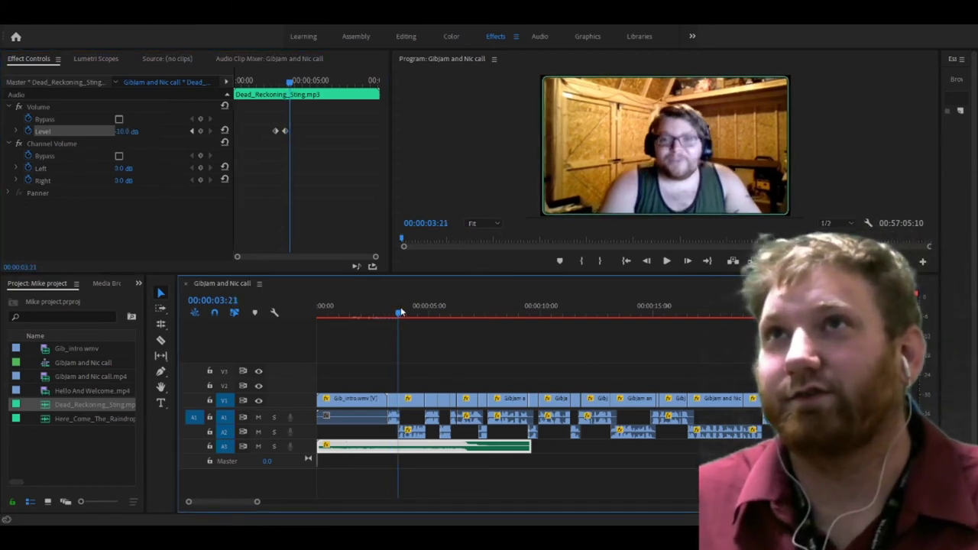
left_click_drag(524, 436, 399, 441)
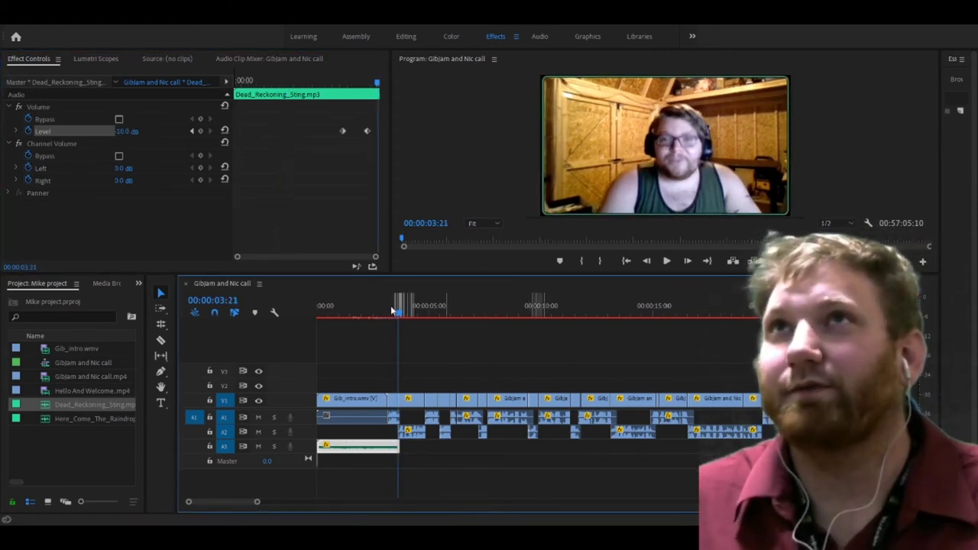
left_click(193, 132)
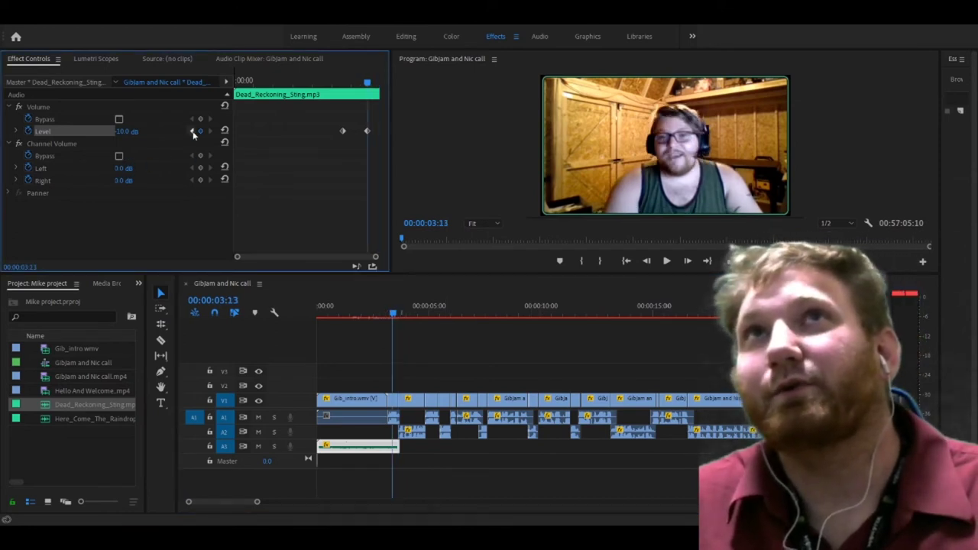
left_click(124, 131)
type("-20")
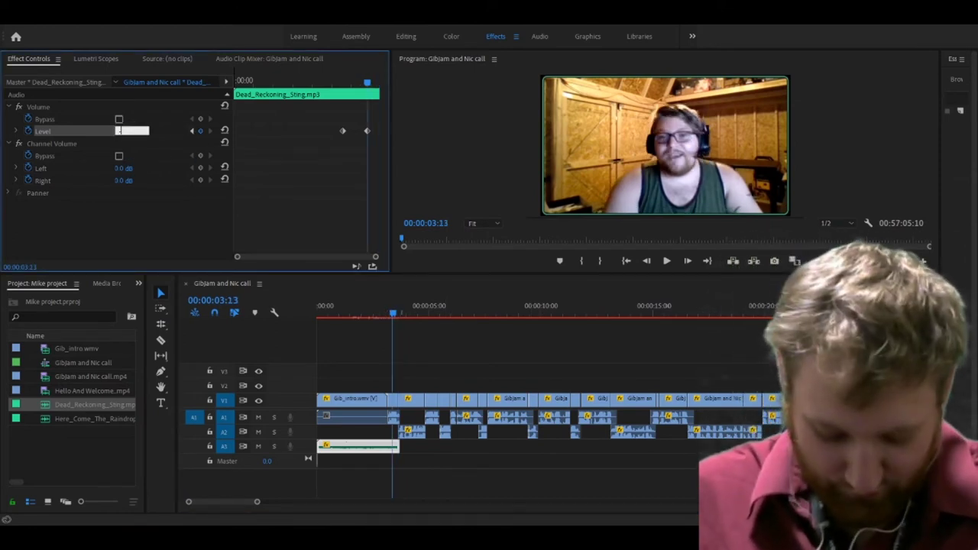
key("Return")
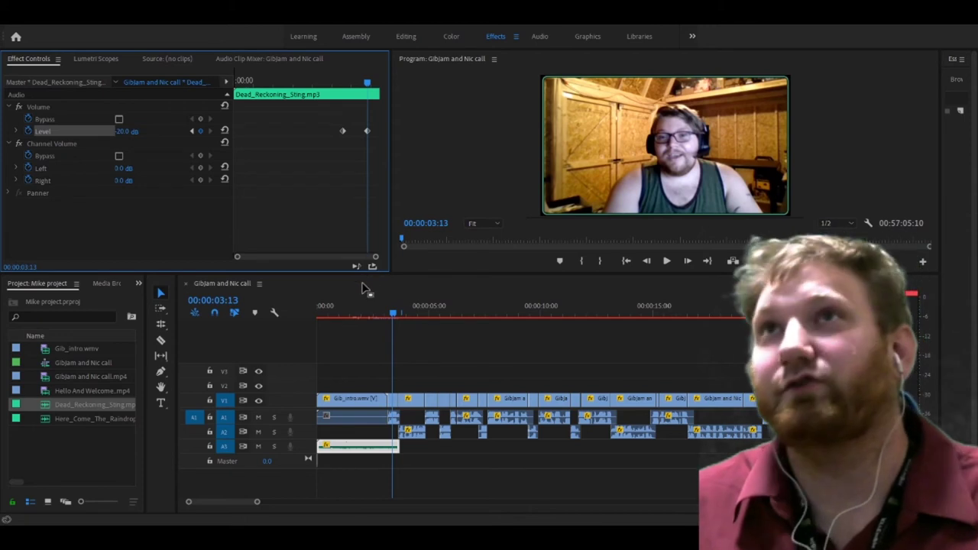
Step: Play the edit back from the sequence start to check the sting fade
left_click(323, 313)
key("space")
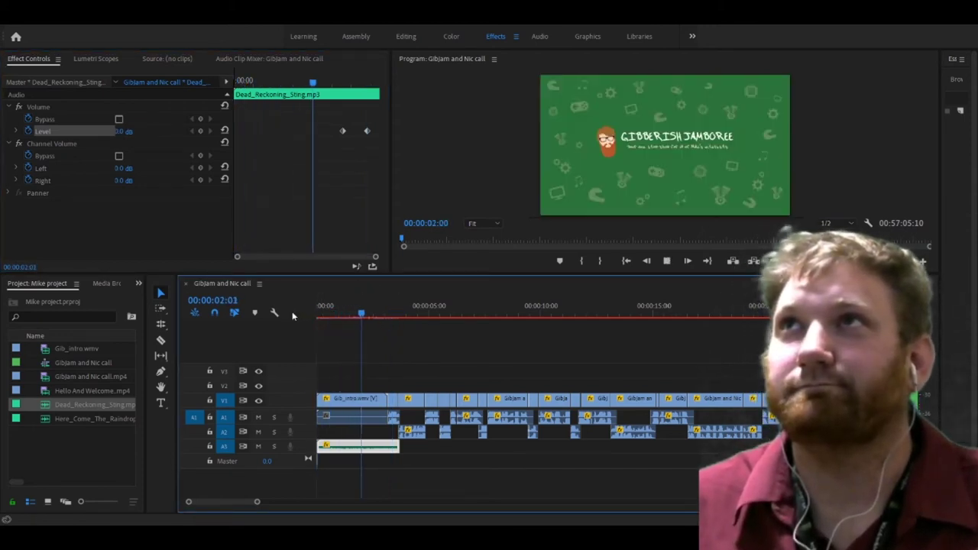
key("space")
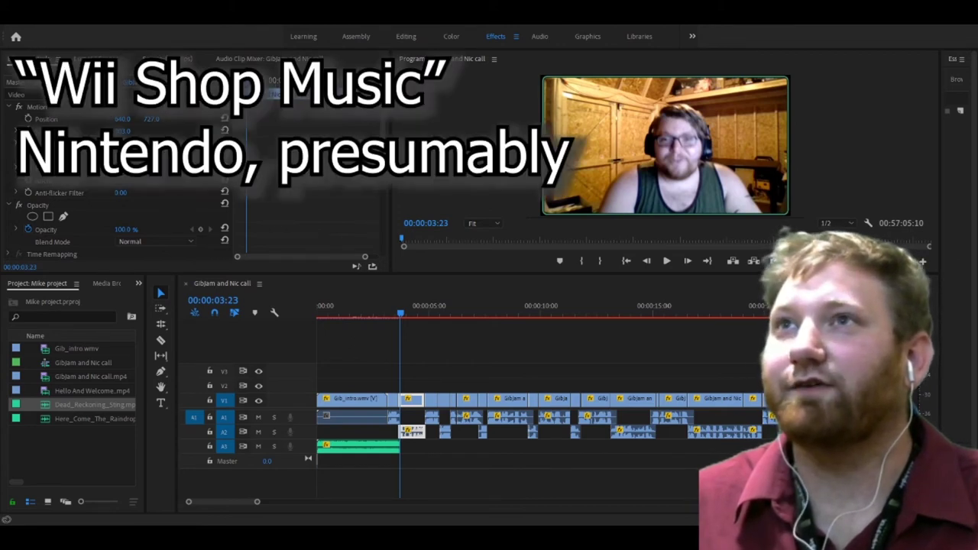
Step: Drop Flex.mp3 on a new audio track and align its start with the sting's first volume keyframe
key("shift+3")
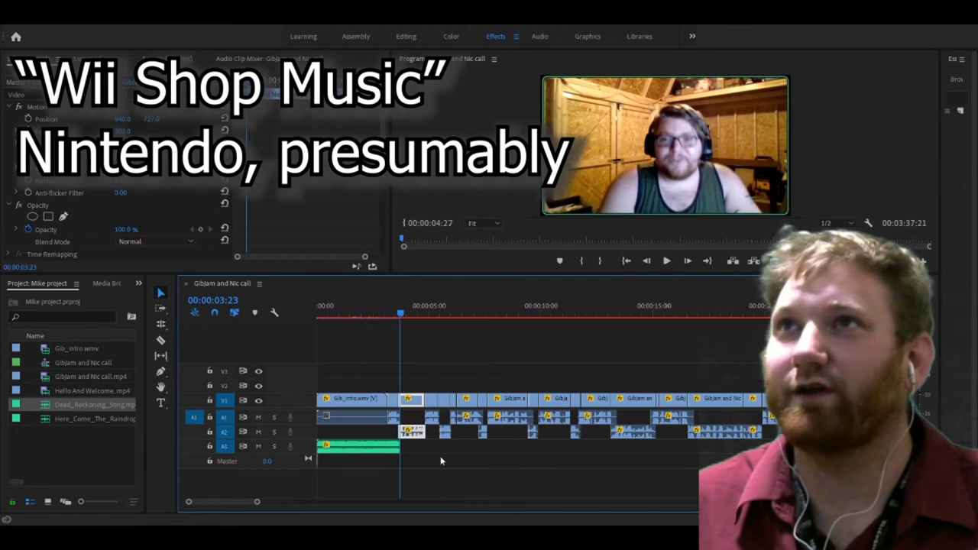
left_click_drag(482, 466, 497, 448)
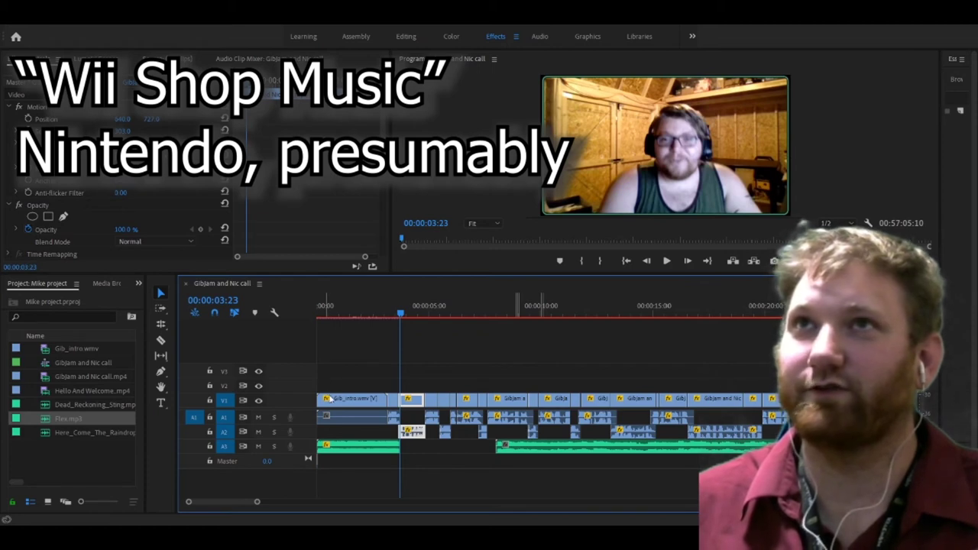
left_click(356, 445)
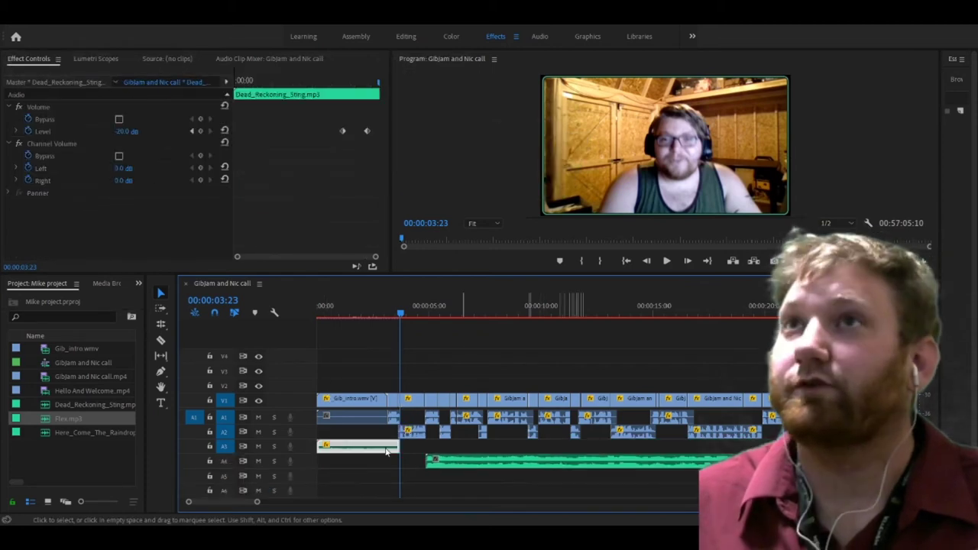
left_click(191, 131)
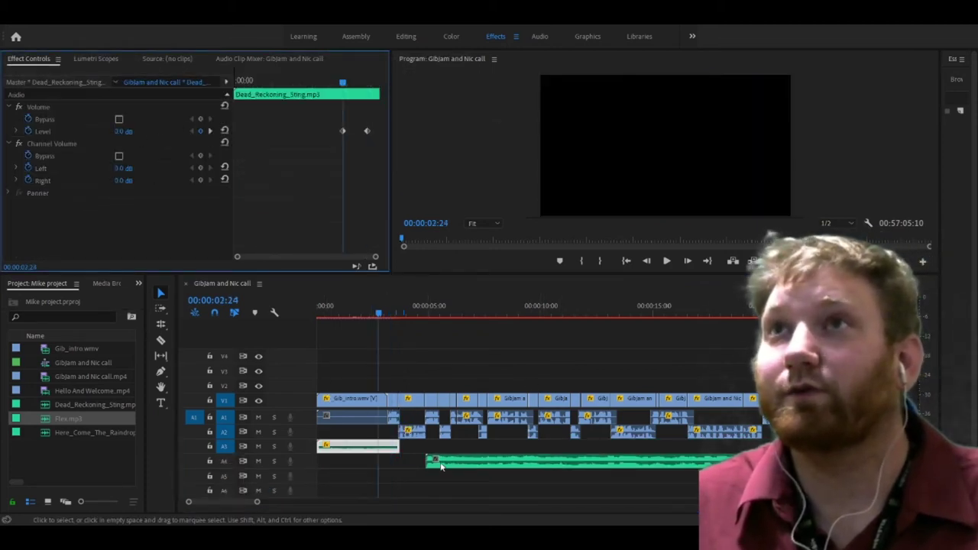
left_click_drag(441, 466, 395, 464)
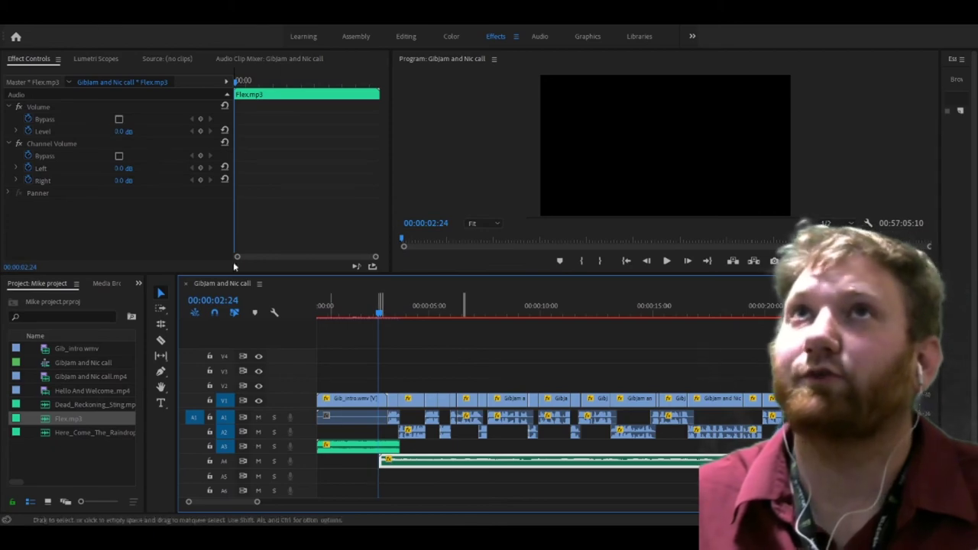
Step: Add a volume keyframe at the start of Flex.mp3 with its level at -10 dB
left_click(205, 135)
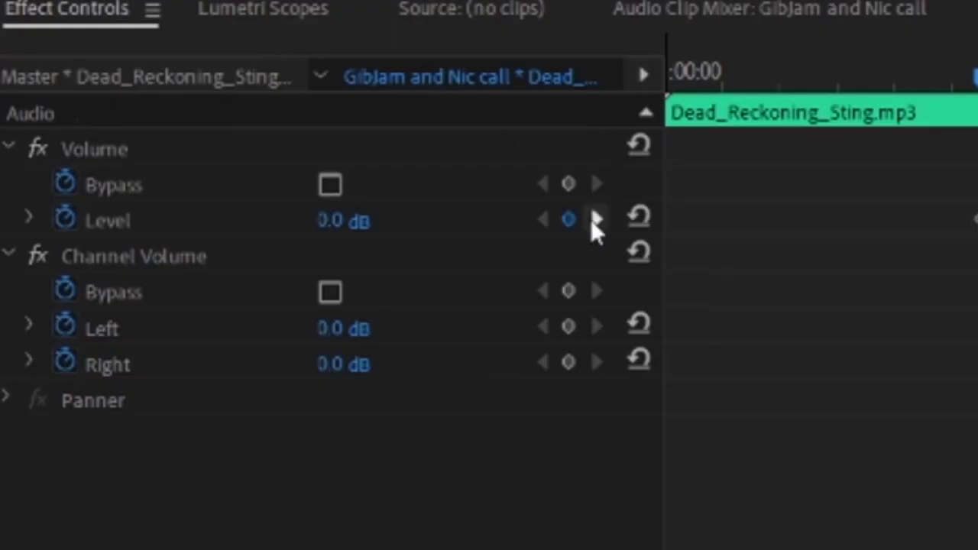
left_click(592, 220)
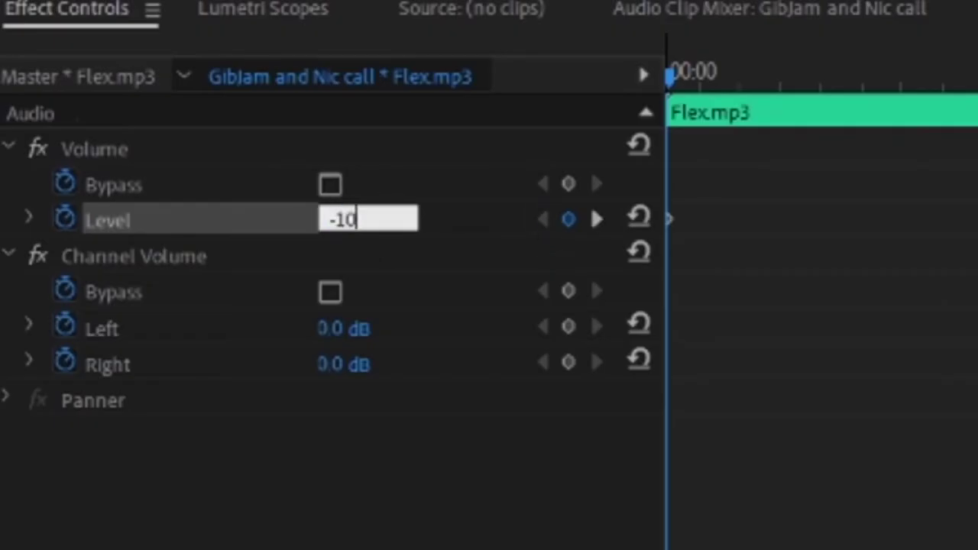
key("Return")
Step: Enlarge the video monitors and play the intro to hear the music under the call
left_click(354, 309)
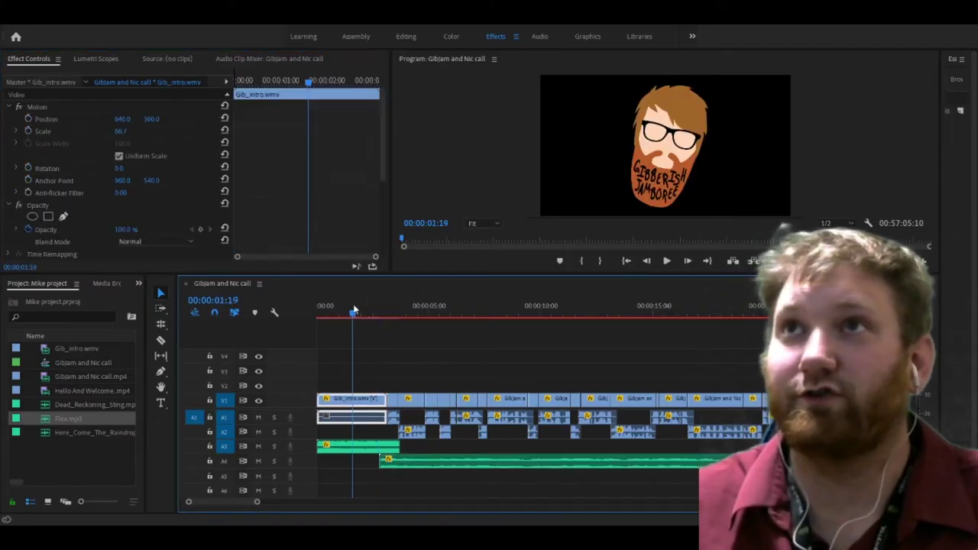
left_click_drag(472, 276, 473, 340)
key("space")
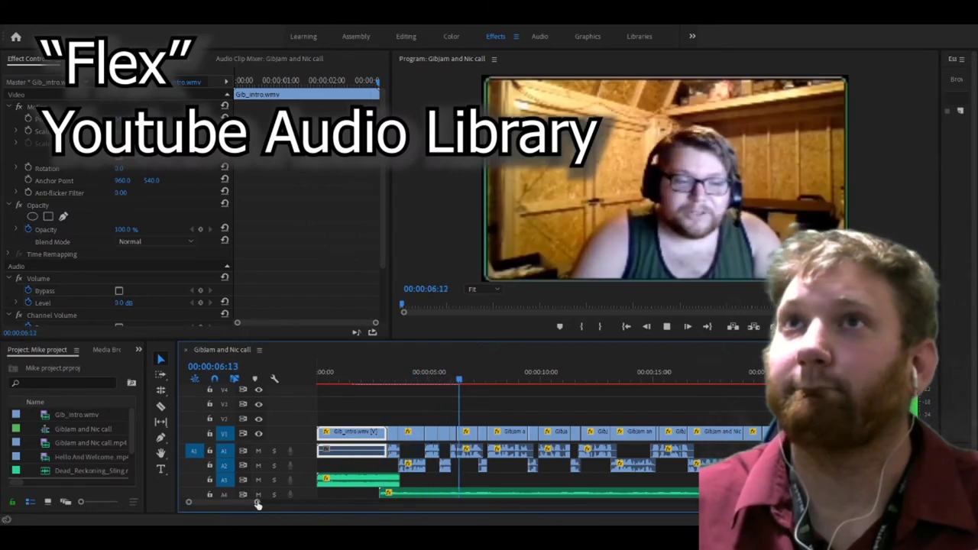
left_click_drag(256, 503, 315, 505)
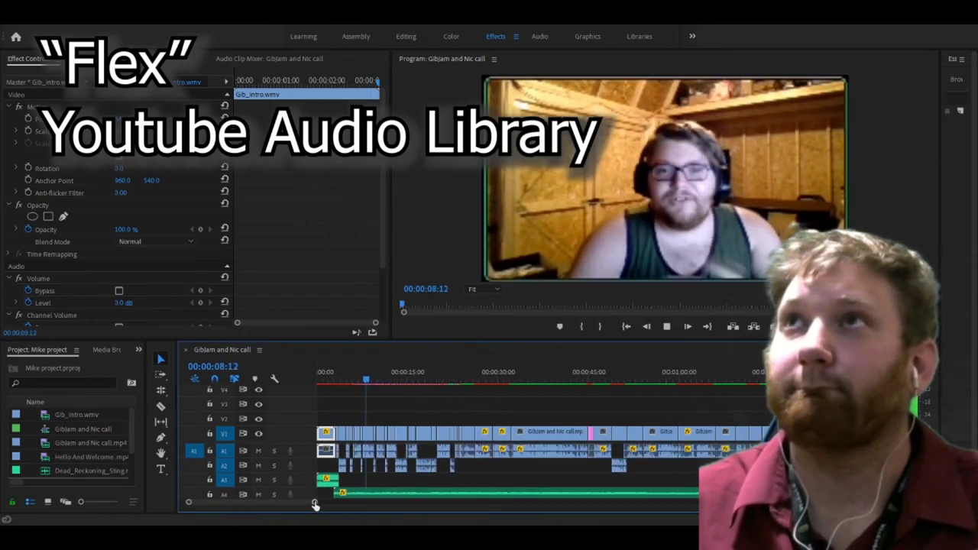
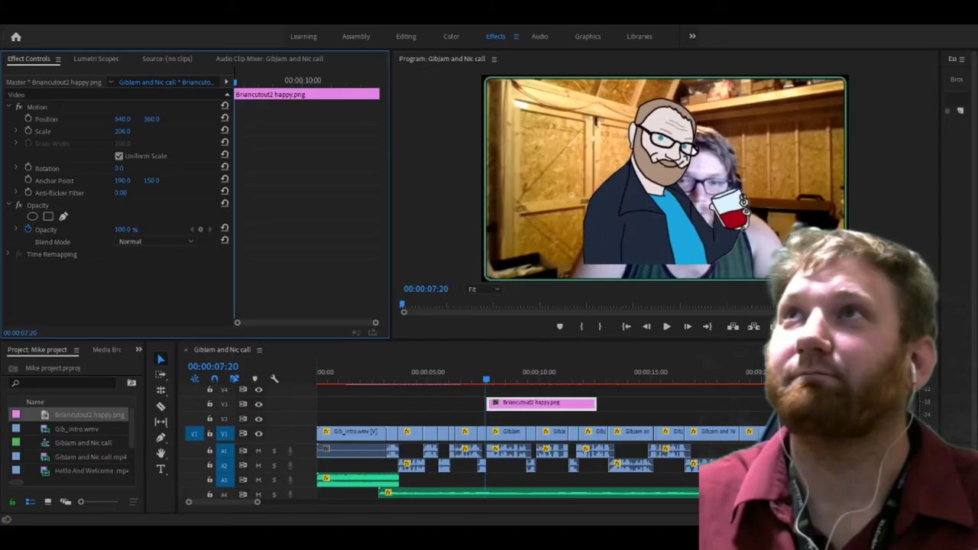
Step: Enlarge the cartoon cutout and add a 'Brin' title at the top of the video
left_click_drag(123, 131, 172, 118)
key("t")
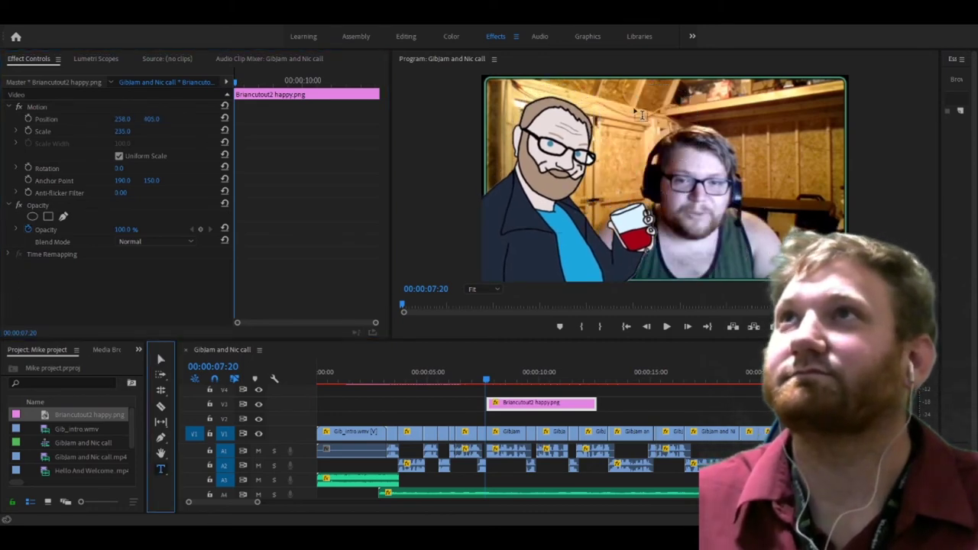
left_click(717, 127)
left_click(633, 115)
type("Brin")
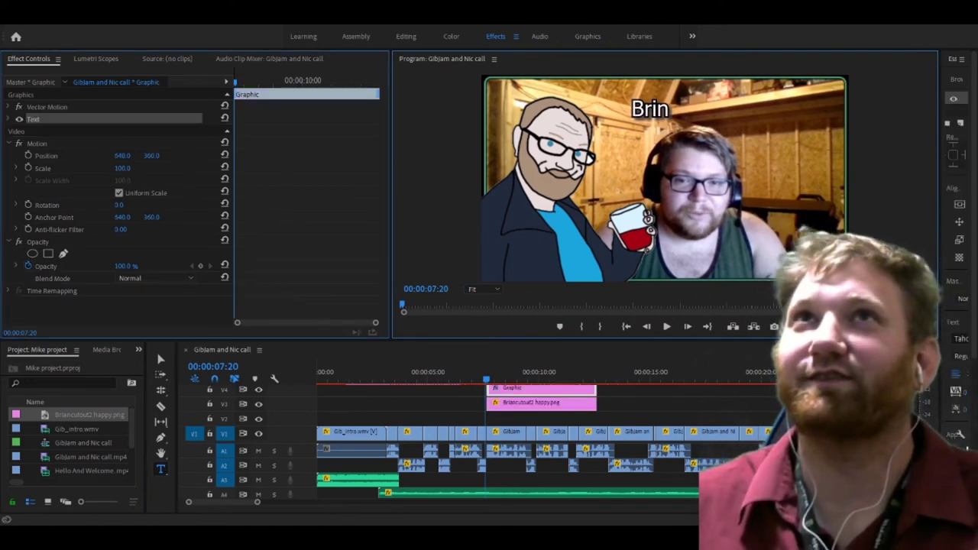
Step: Enlarge the Brin title, move it lower and right, and place Arrow.png on V2
left_click_drag(122, 168, 183, 155)
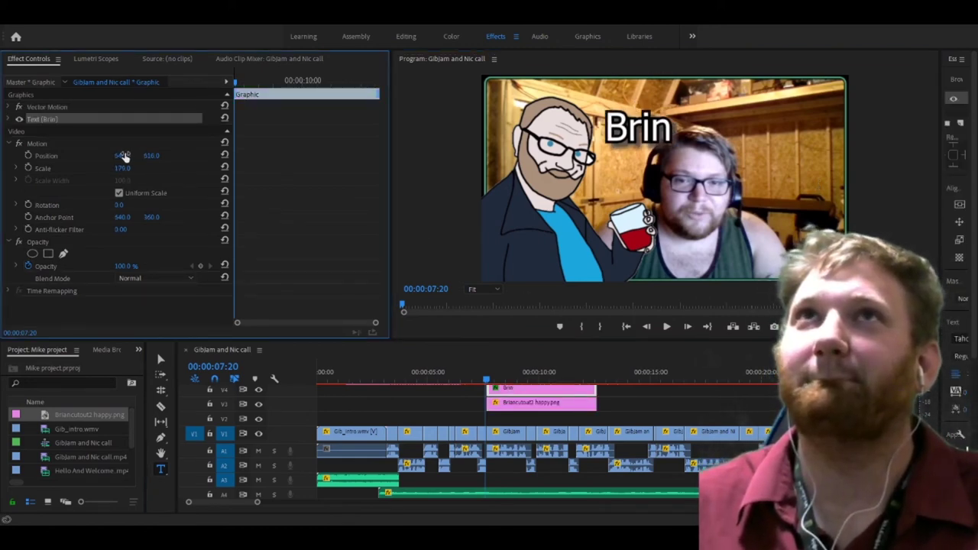
left_click_drag(124, 156, 161, 156)
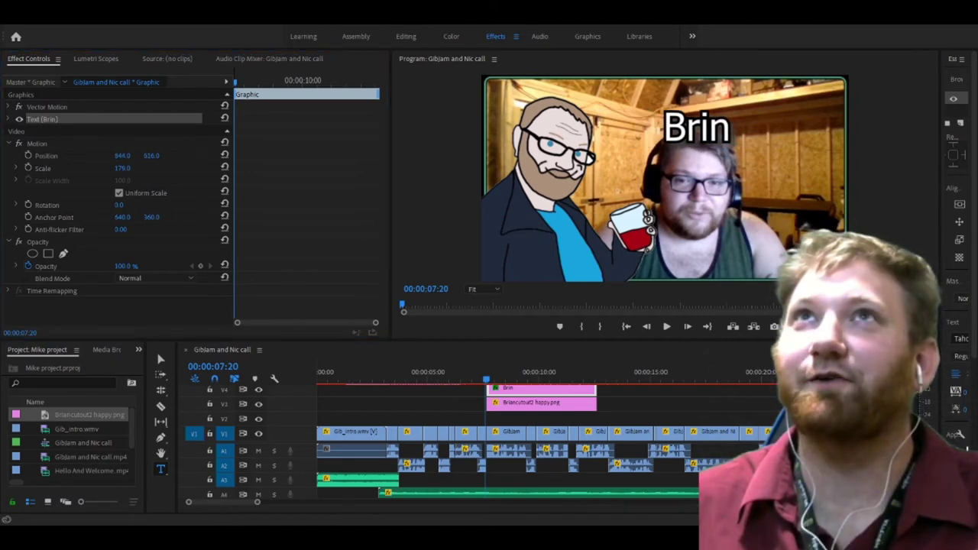
mouse_move(535, 413)
left_mouse_down()
mouse_move(571, 414)
mouse_move(552, 426)
left_mouse_up()
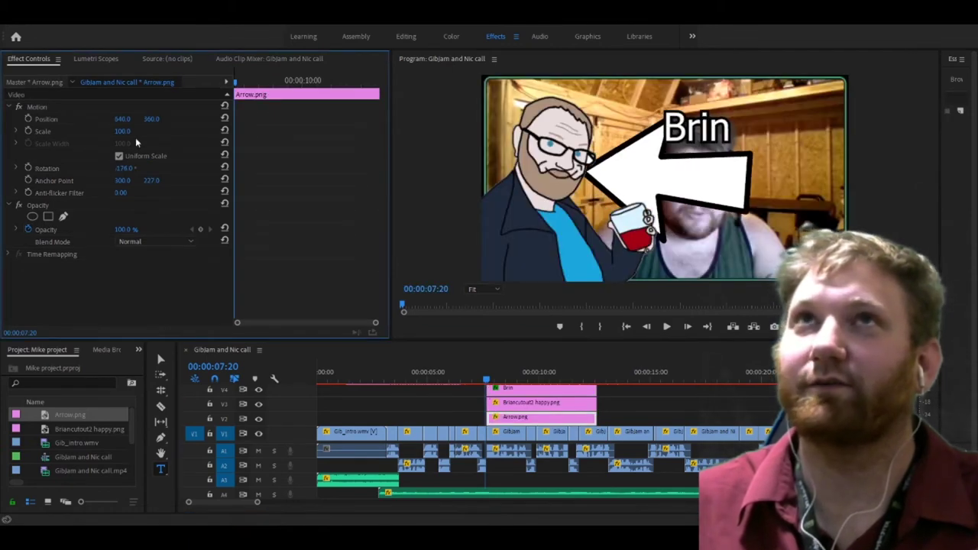
Step: Shrink Arrow.png, shift the Brin title left and down above it, and preview playback
mouse_move(123, 131)
left_mouse_down()
mouse_move(86, 131)
mouse_move(86, 120)
left_mouse_up()
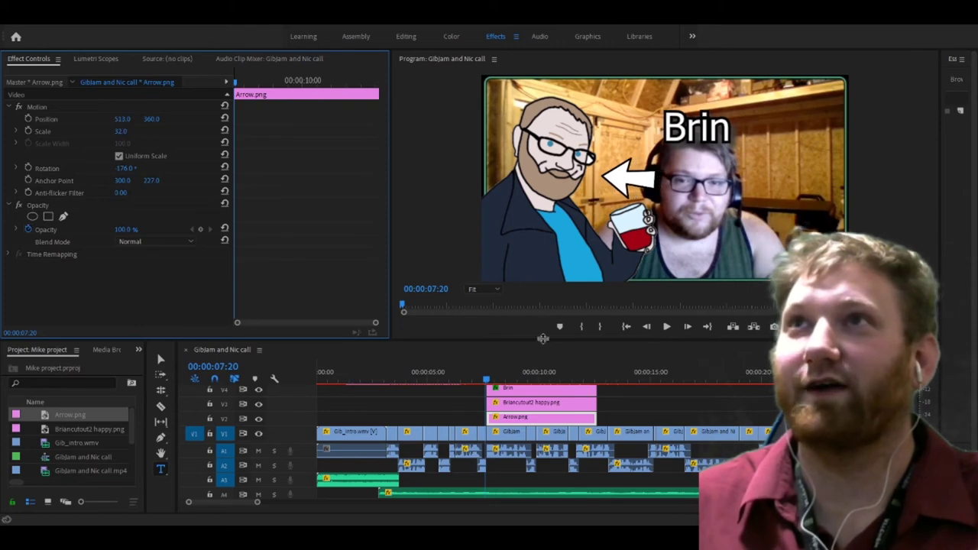
left_click(545, 390)
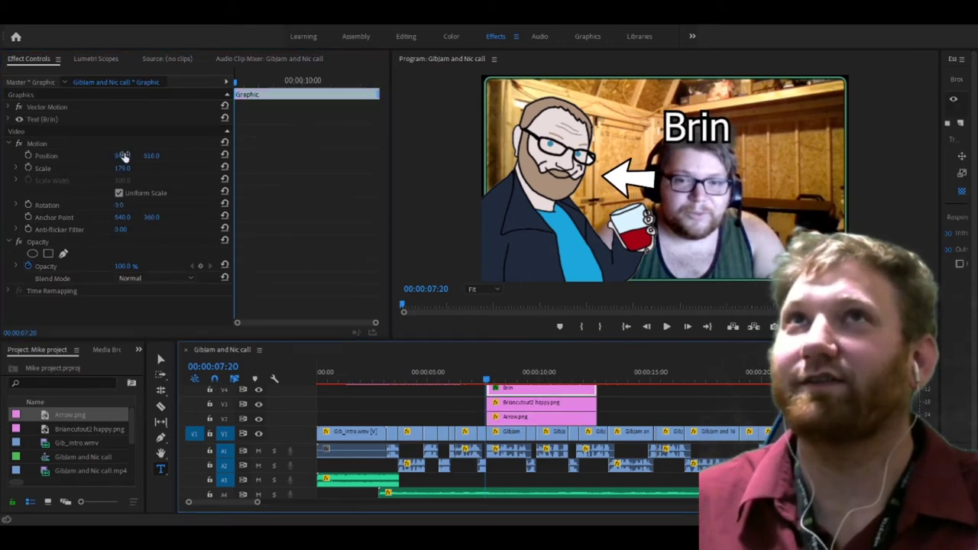
left_click_drag(123, 156, 96, 156)
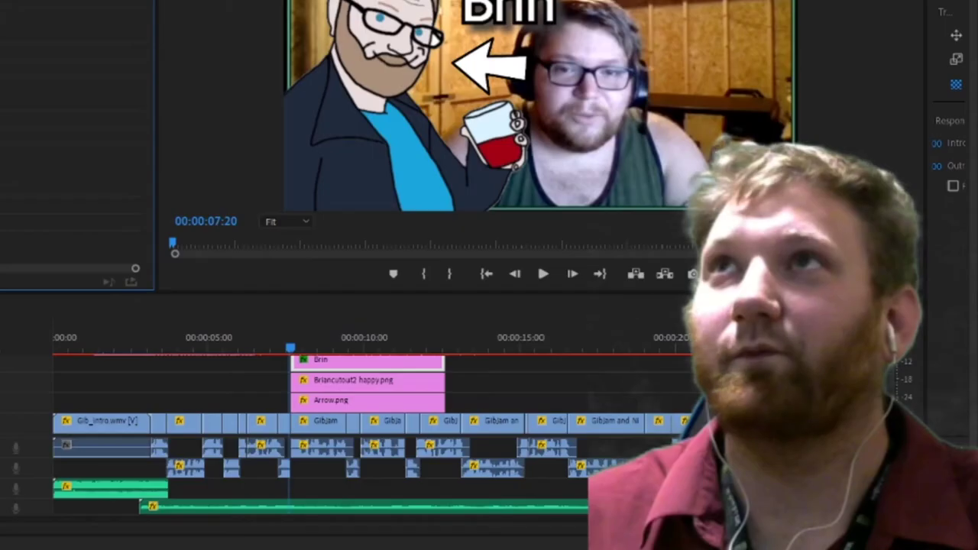
left_click_drag(115, 119, 137, 119)
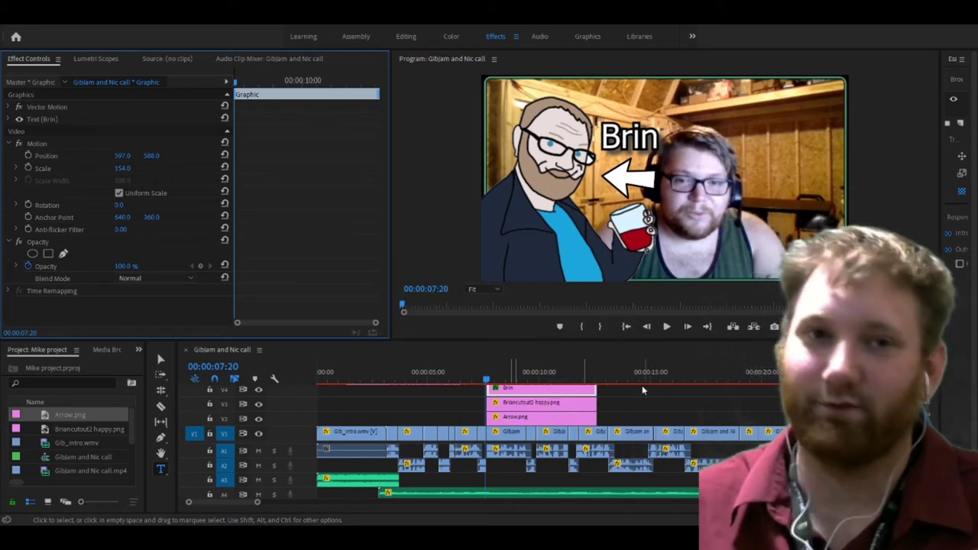
key("space")
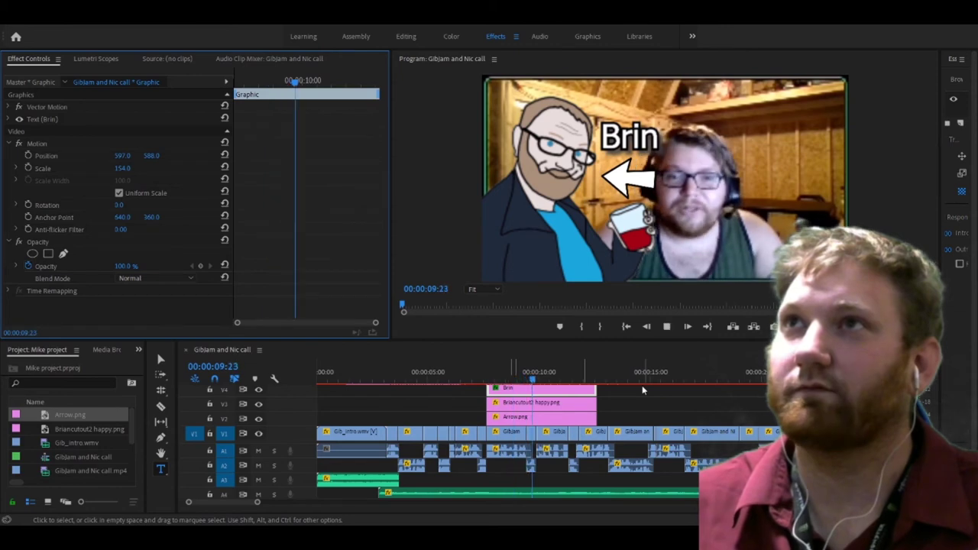
key("ctrl+z")
Step: Shrink the call video to scale 199 and move it into the upper right
left_click_drag(122, 130, 73, 131)
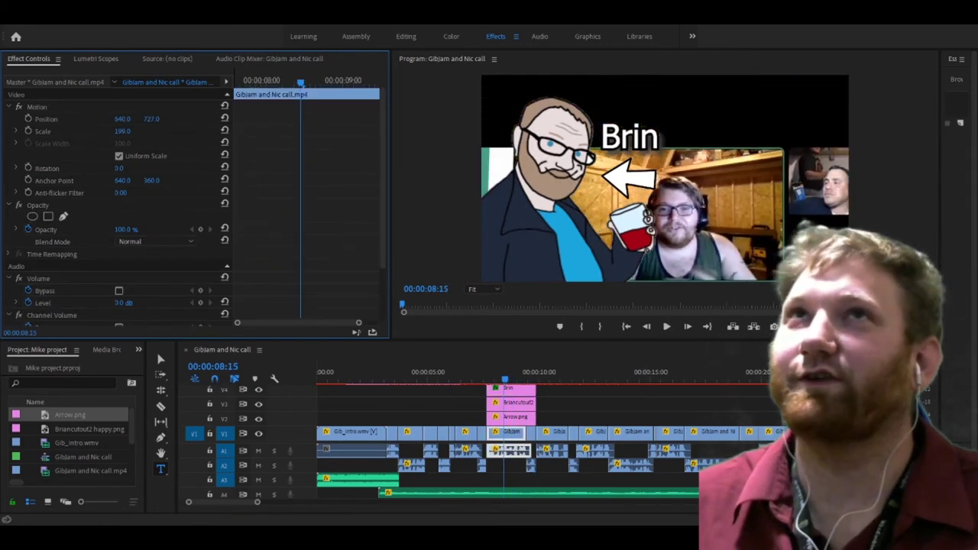
left_click_drag(688, 214, 759, 256)
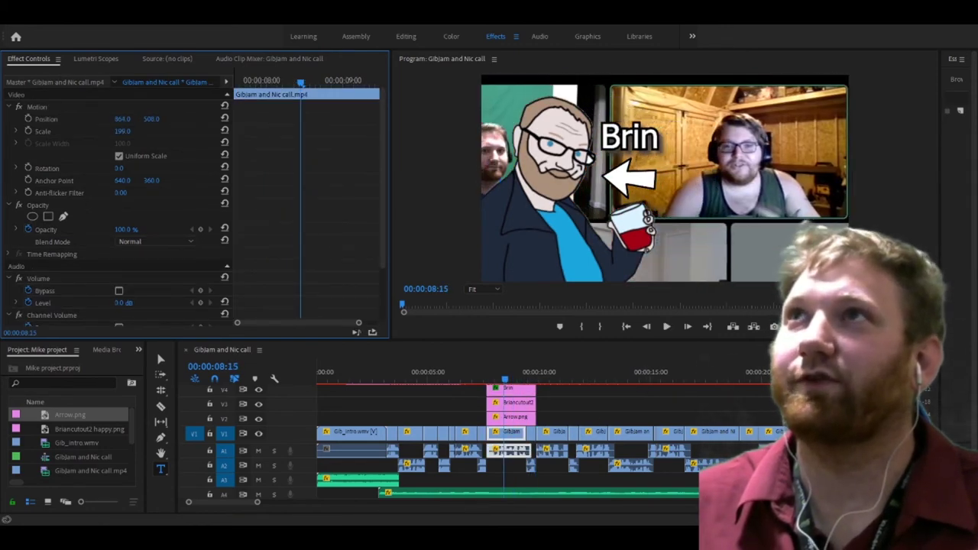
left_click_drag(122, 118, 110, 118)
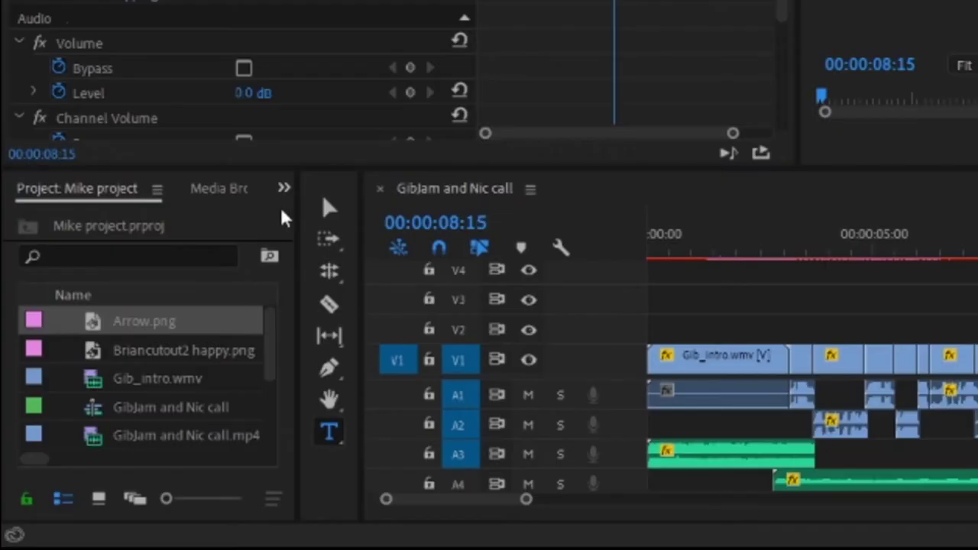
Step: Apply a Crop effect to the call video with Left 34%, Top 18%, Bottom 51%
left_click(139, 352)
left_click(146, 393)
left_click(76, 365)
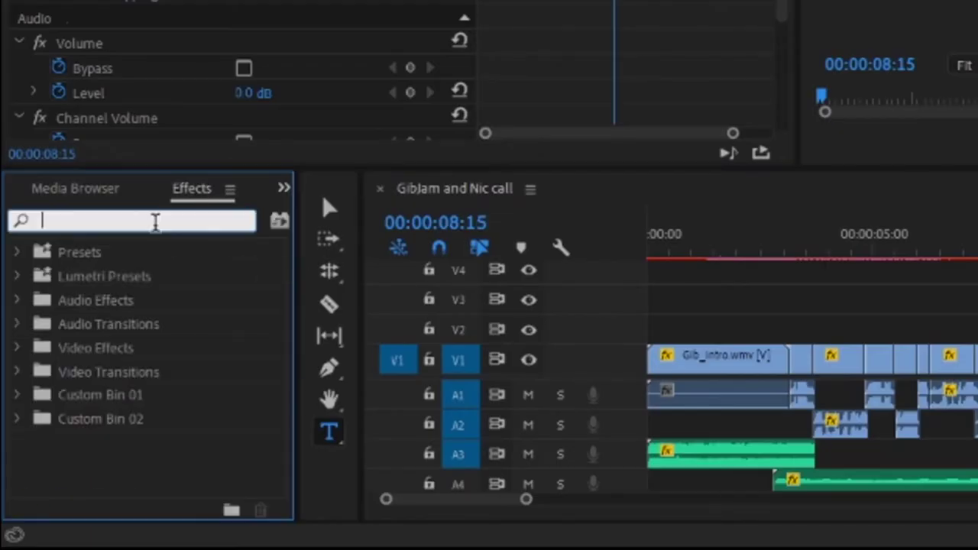
type("crop")
scroll(383, 239, "down", 1)
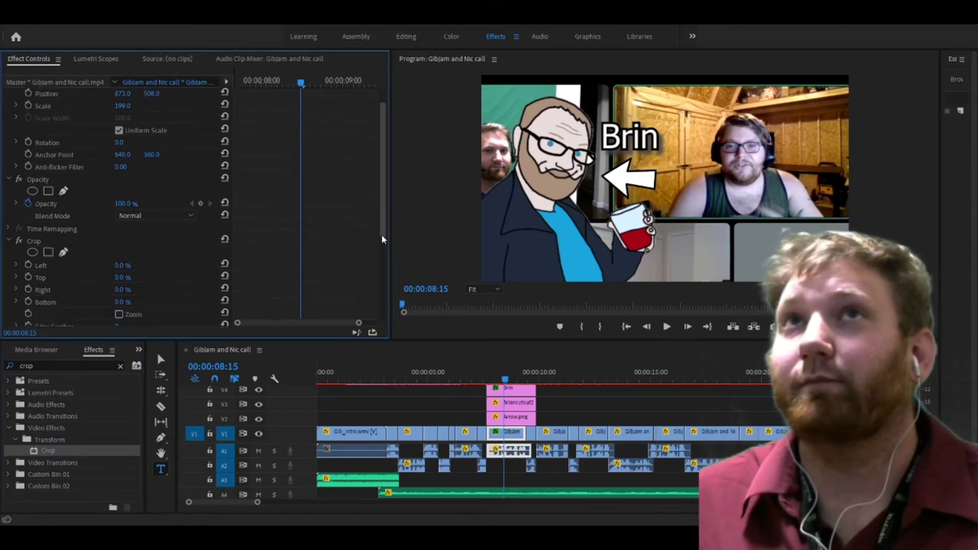
scroll(382, 239, "down", 1)
left_click_drag(127, 234, 153, 234)
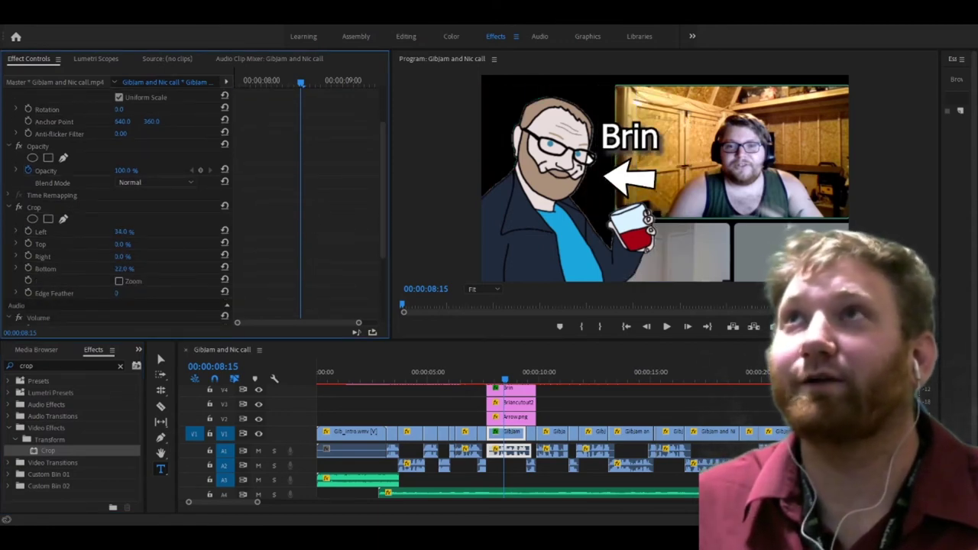
mouse_move(122, 269)
left_mouse_down()
mouse_move(145, 268)
mouse_move(139, 244)
left_mouse_up()
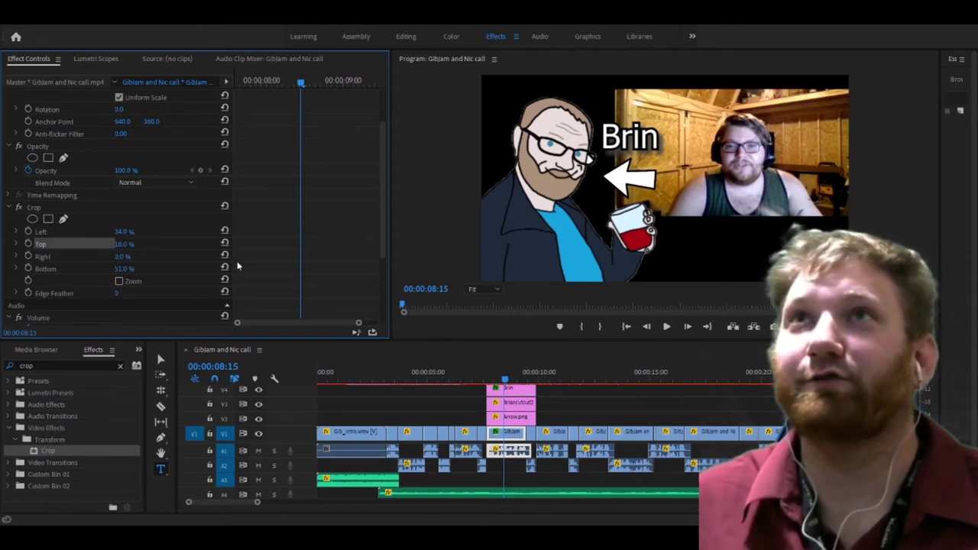
left_click(446, 432)
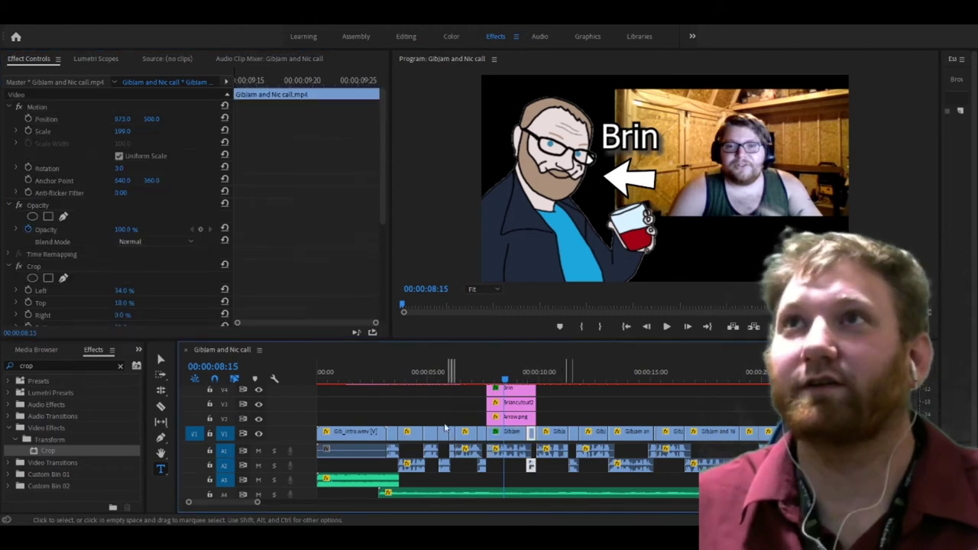
left_click(401, 380)
key("space")
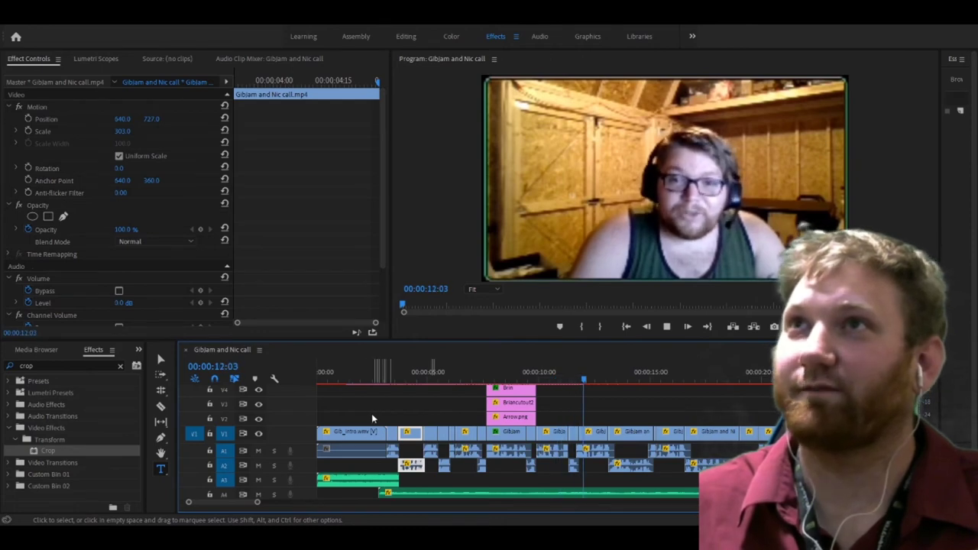
key("space")
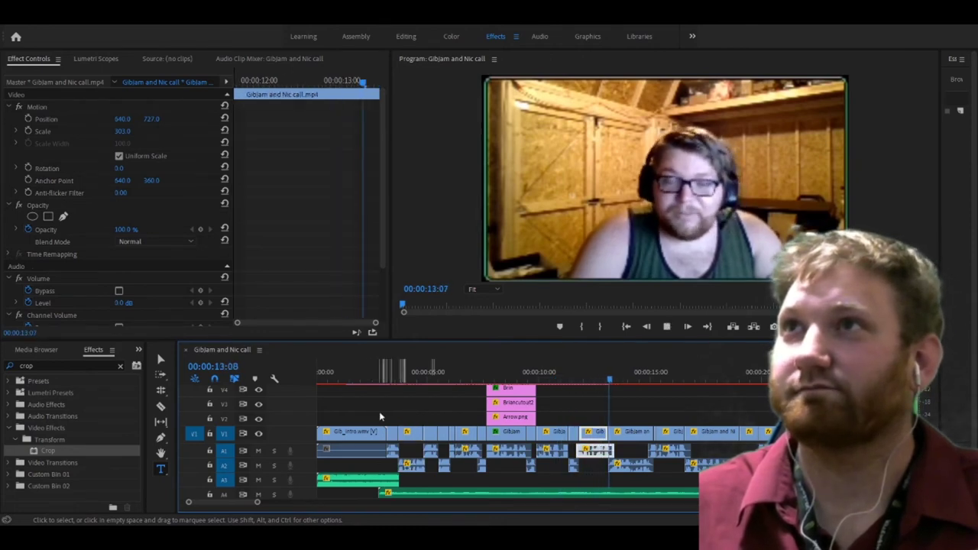
left_click_drag(255, 504, 303, 515)
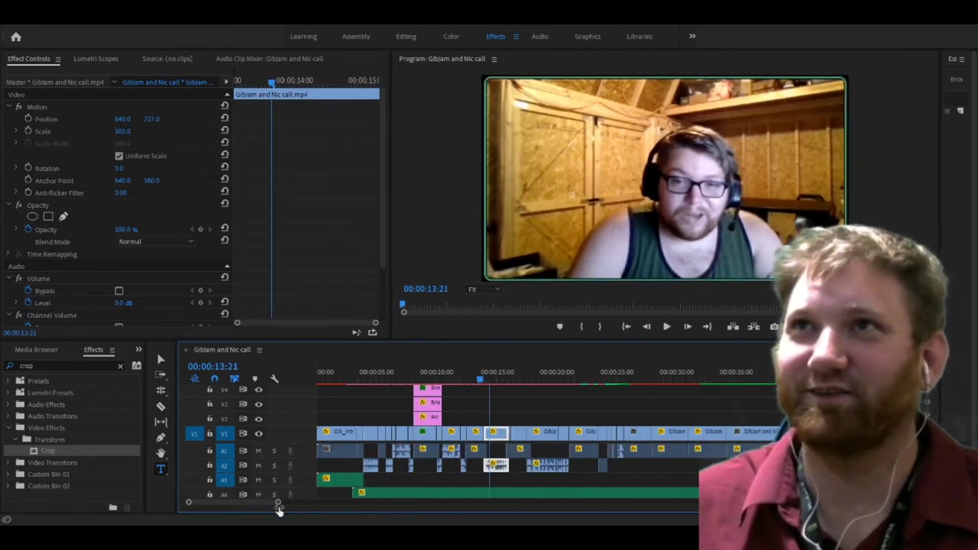
key("space")
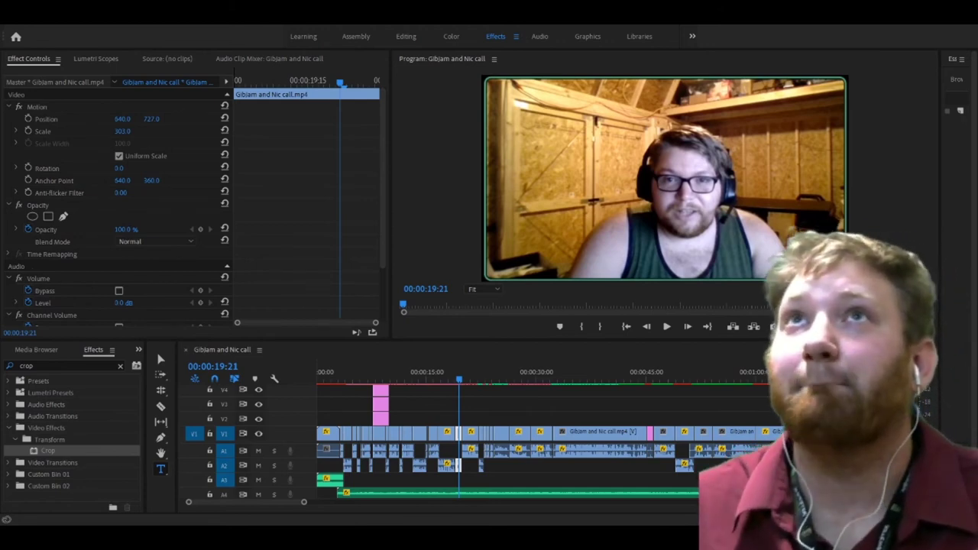
Step: Keyframe the laptop image's Position Y from -183 to 521 so it slides down into frame
left_click_drag(304, 502, 218, 502)
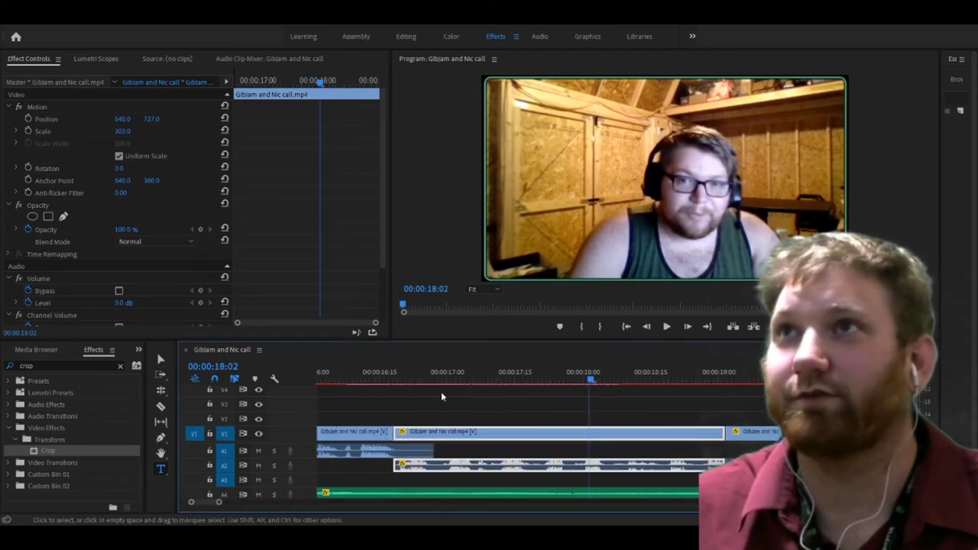
left_click_drag(508, 372, 532, 378)
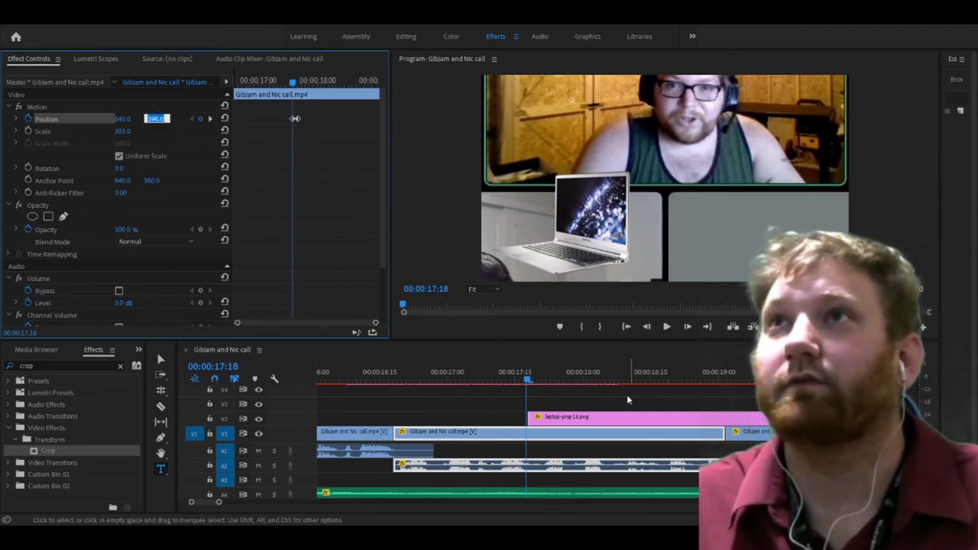
left_click(559, 402)
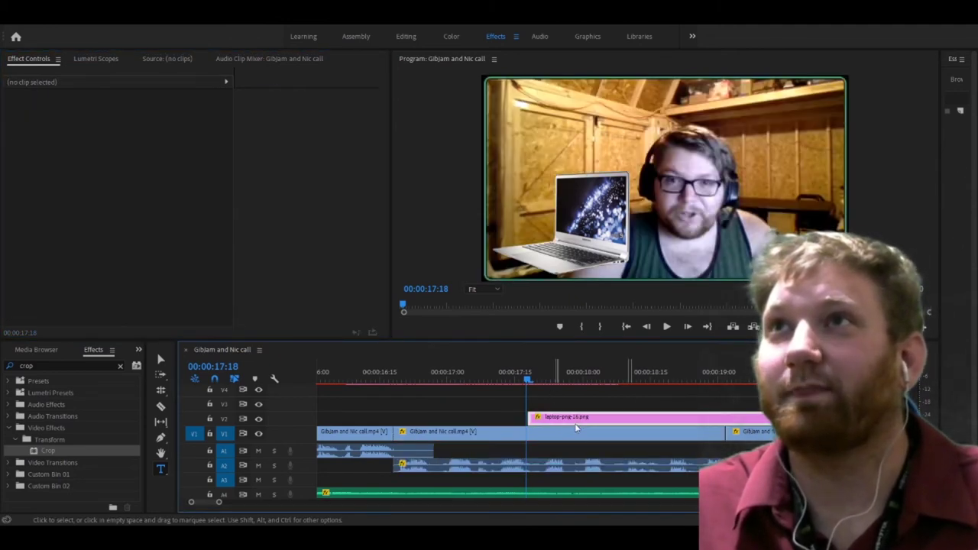
left_click(576, 420)
left_click(27, 120)
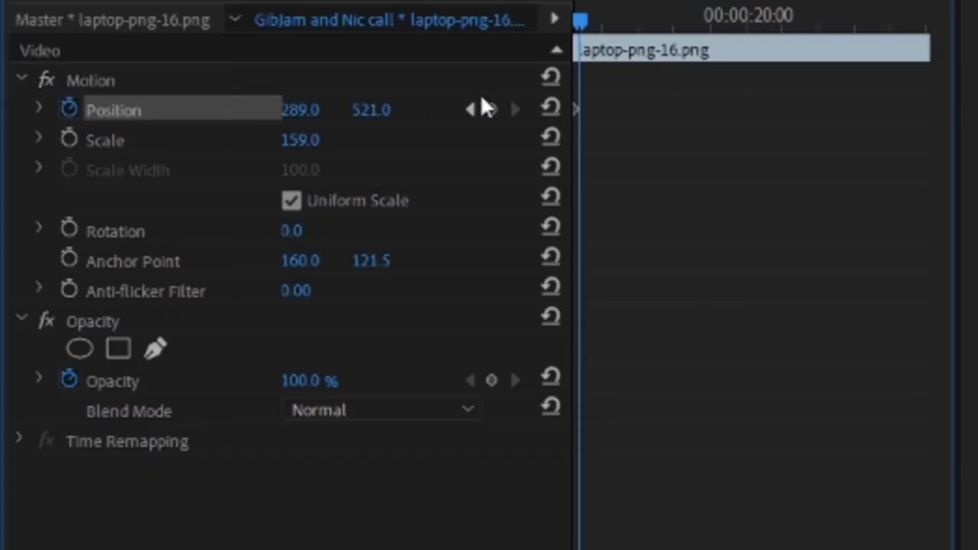
left_click(199, 119)
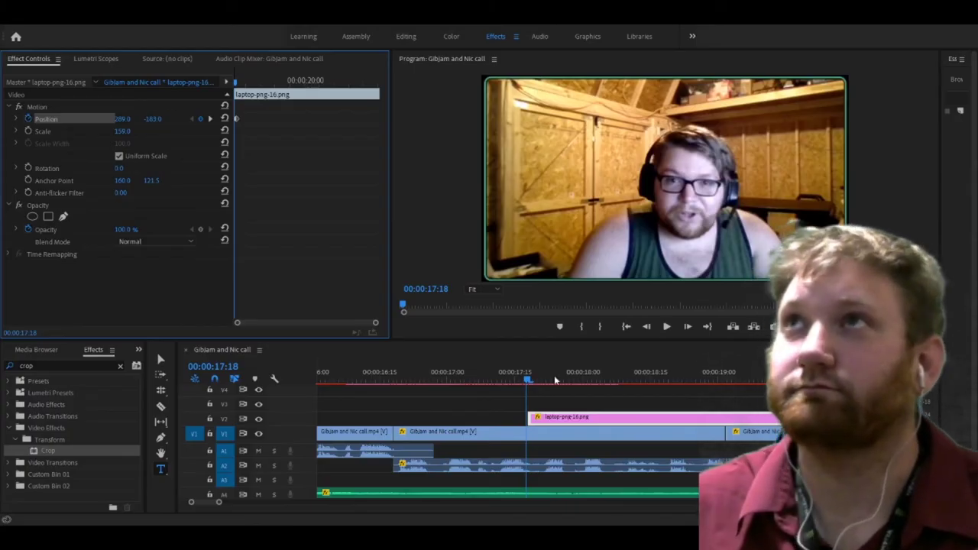
Step: Preview the laptop slide-in, then add the PC-case image on V3 at 18:19, scaled to 57
key("space")
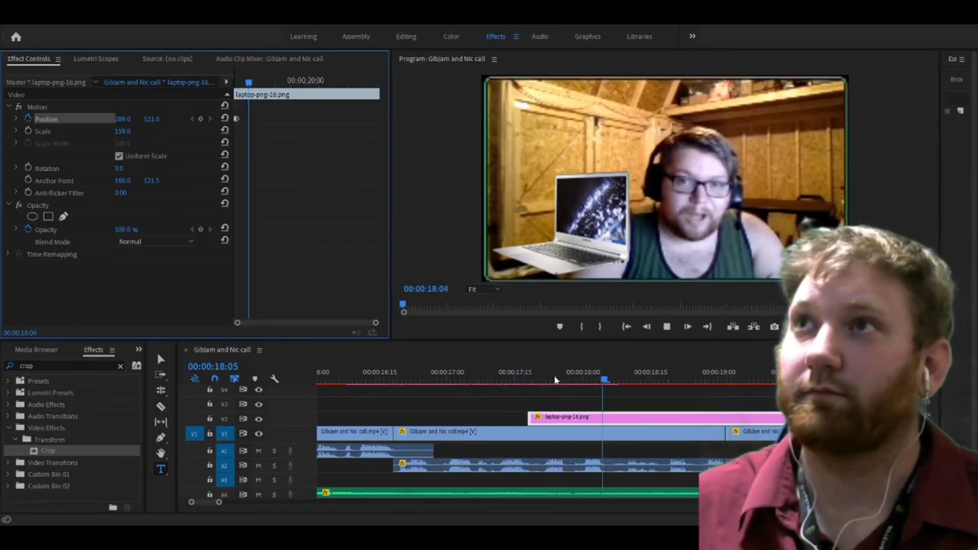
key("space")
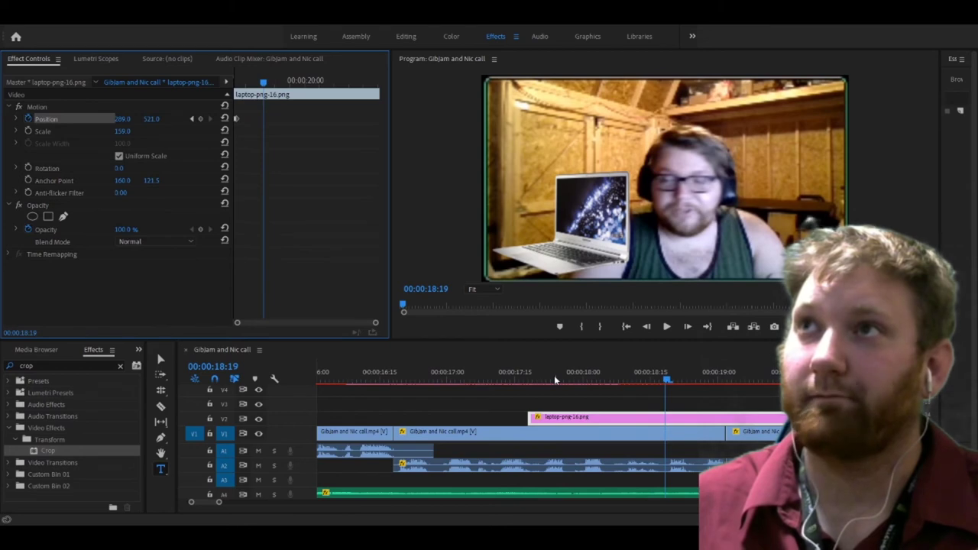
left_click_drag(977, 405, 666, 413)
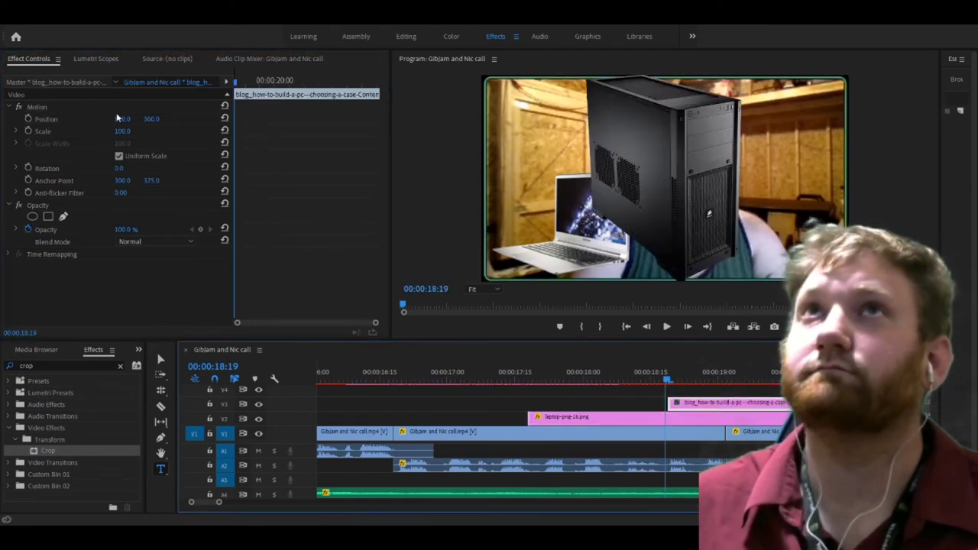
left_click_drag(128, 133, 108, 132)
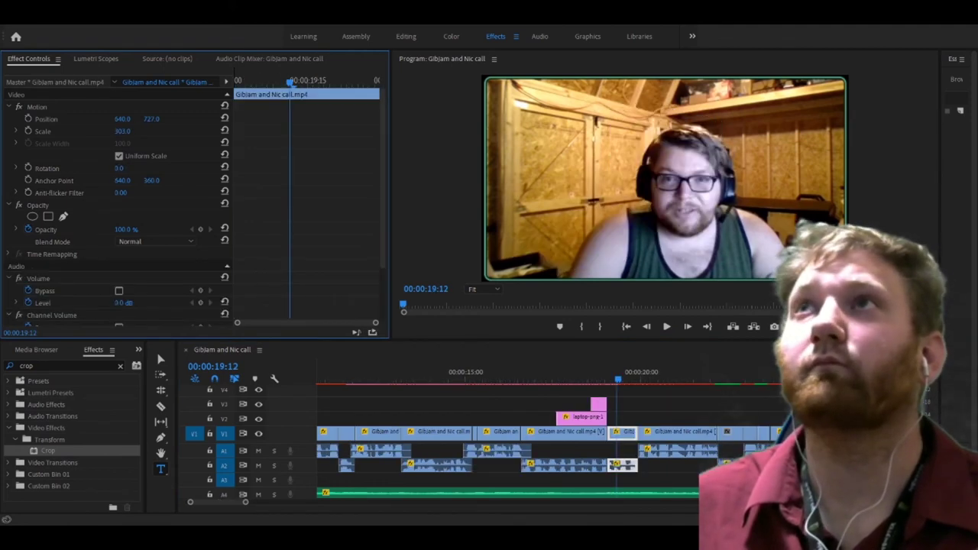
Step: Scale the call clip to 457 at position 494, 872, then return the playhead to the start
left_click_drag(153, 115, 183, 114)
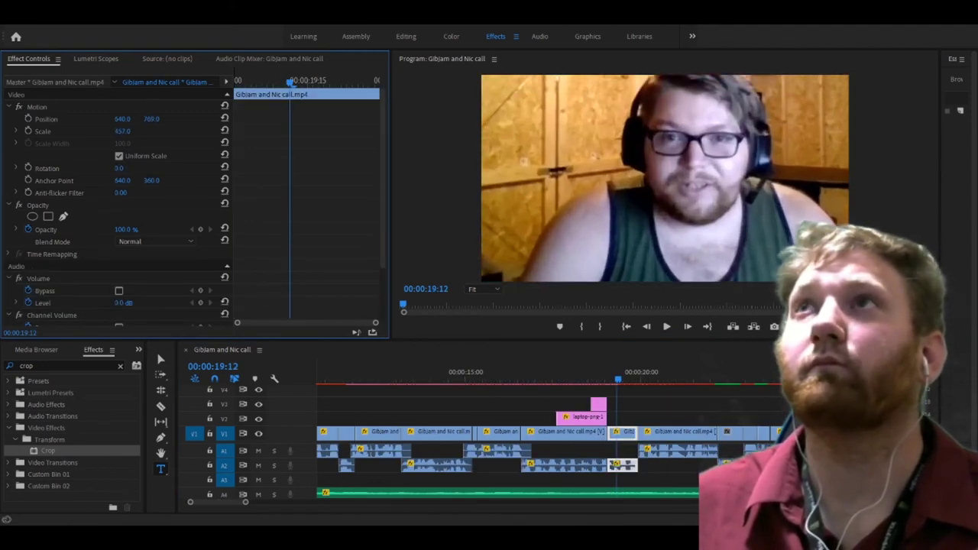
mouse_move(123, 119)
left_mouse_down()
mouse_move(95, 120)
mouse_move(109, 119)
left_mouse_up()
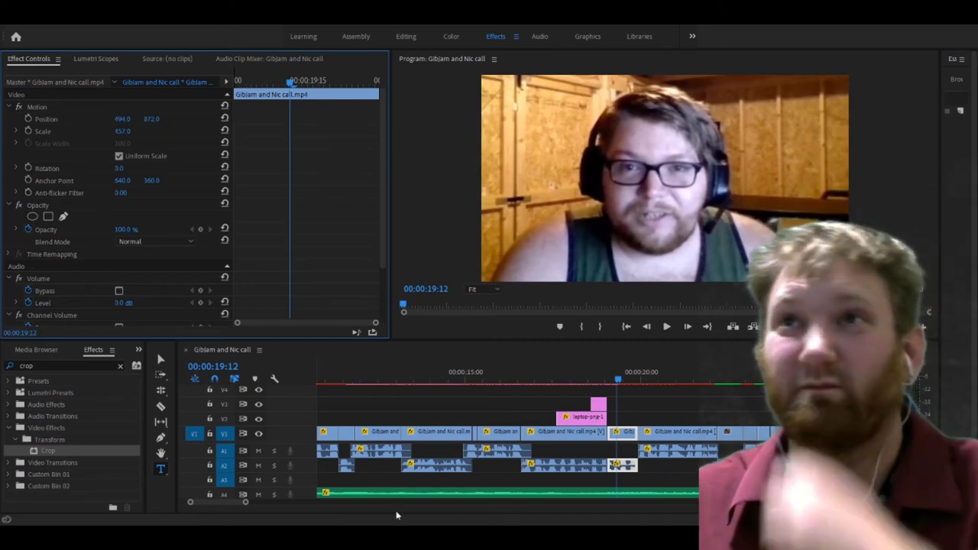
mouse_move(246, 502)
left_mouse_down()
mouse_move(306, 508)
mouse_move(290, 510)
left_mouse_up()
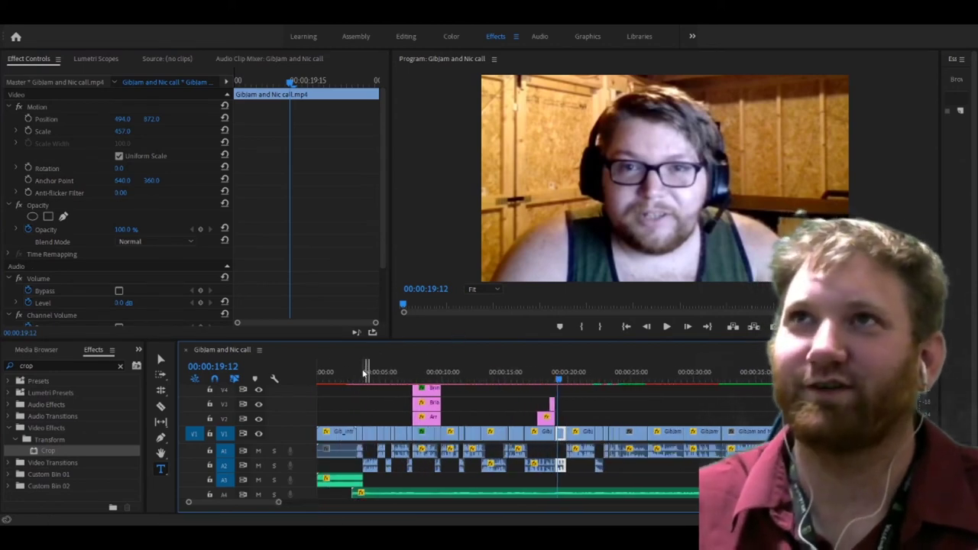
left_click_drag(365, 373, 296, 369)
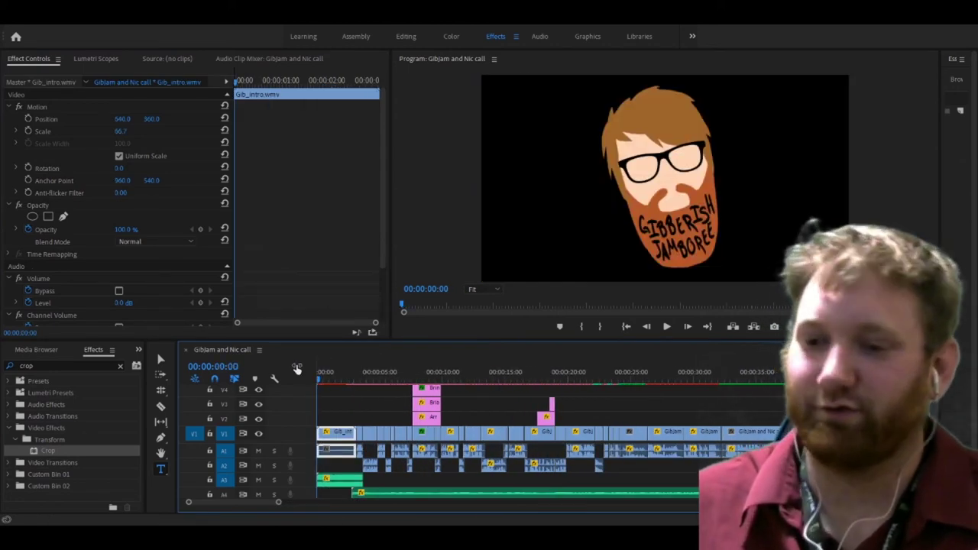
key("space")
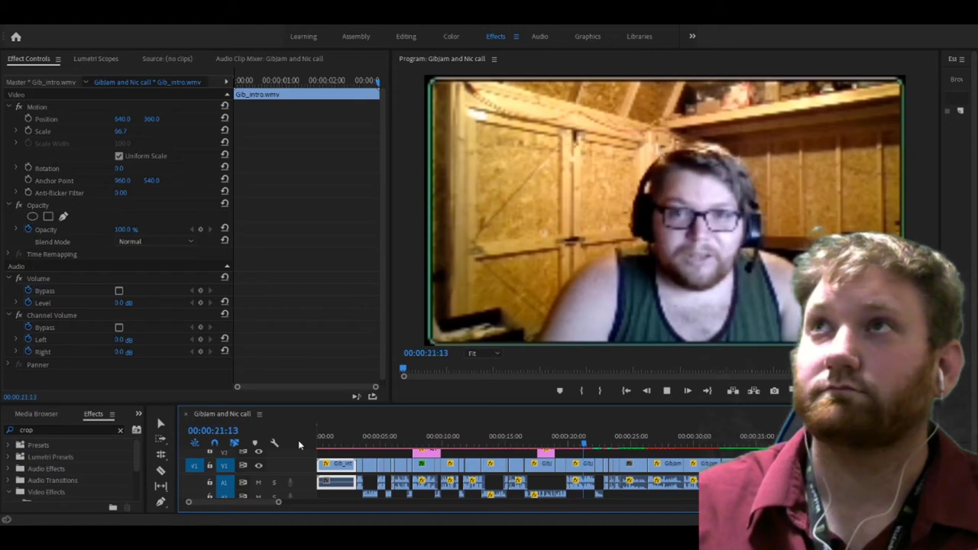
left_click(568, 442)
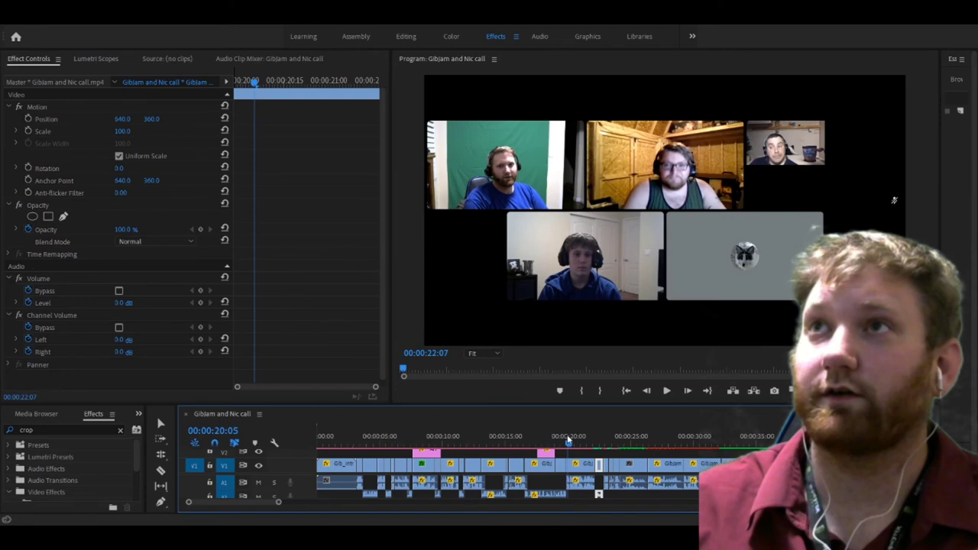
left_click_drag(568, 441, 562, 442)
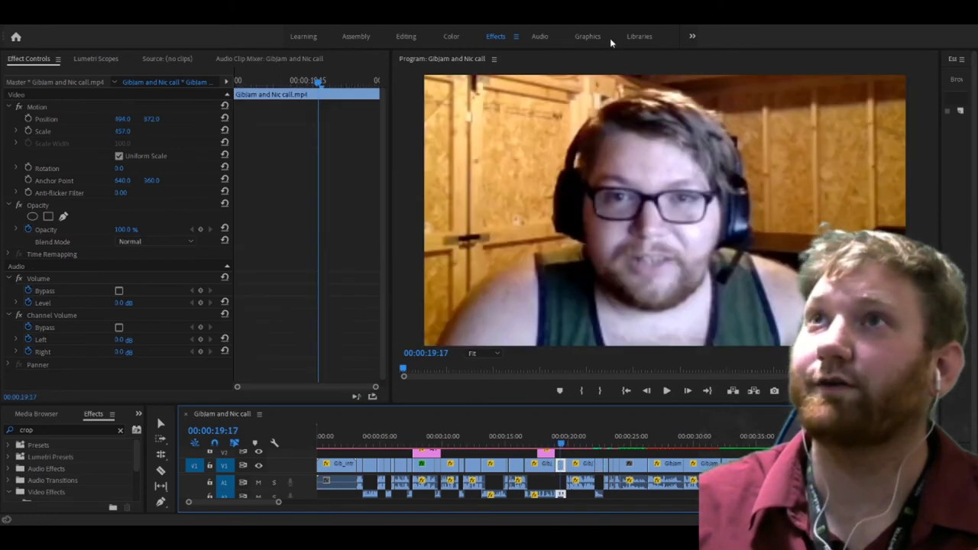
left_click(455, 436)
key("space")
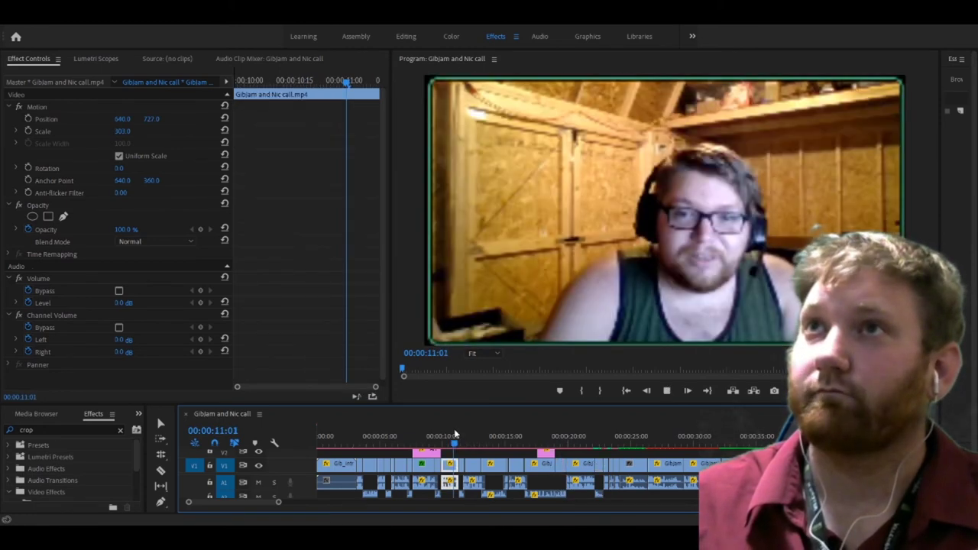
left_click(463, 441)
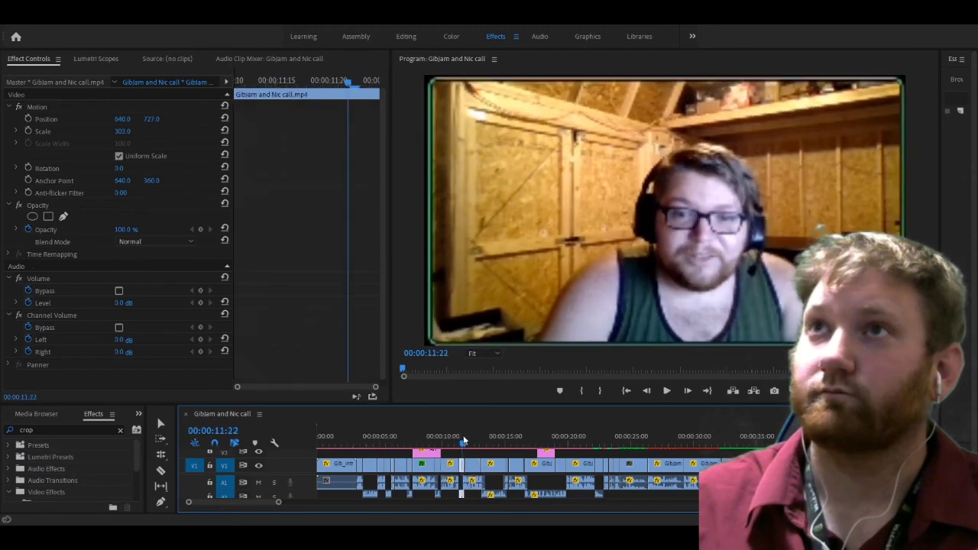
key("space")
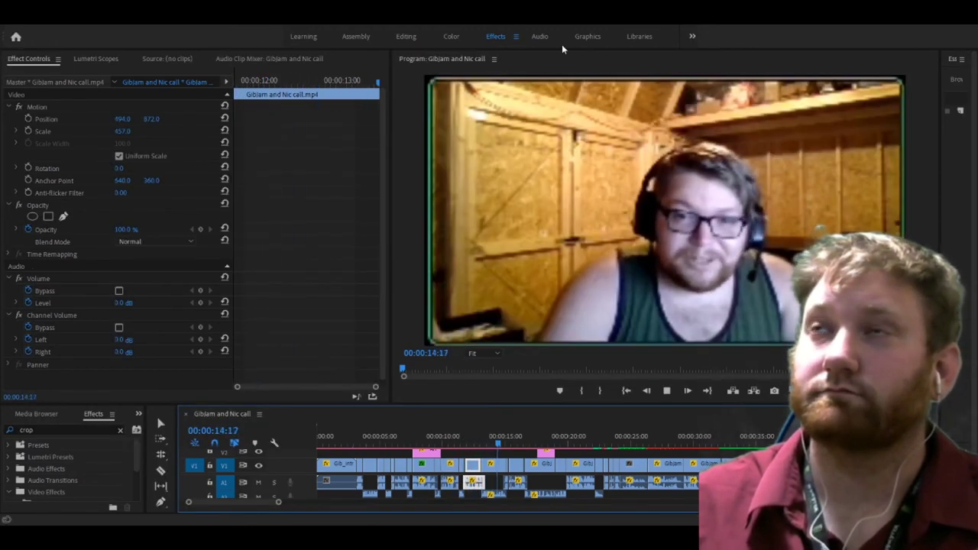
key("space")
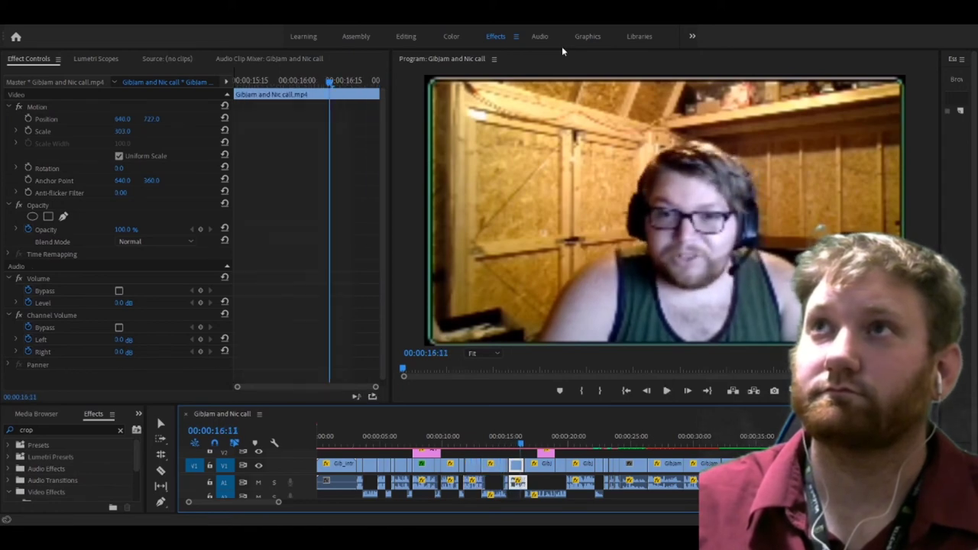
Step: At 14:08, scale the PC Gayming caption to 218 and move it to position 1219, 397
left_click(483, 372)
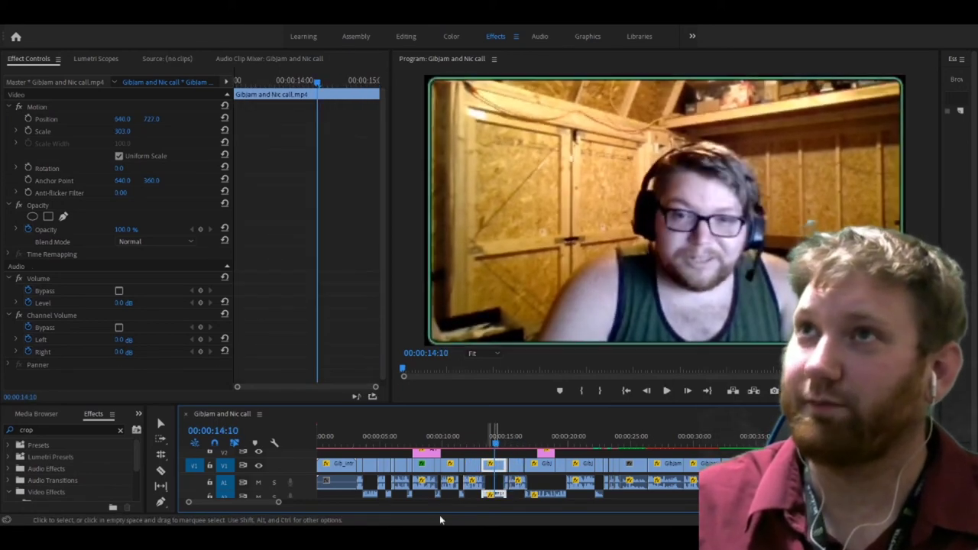
left_click_drag(474, 403, 473, 352)
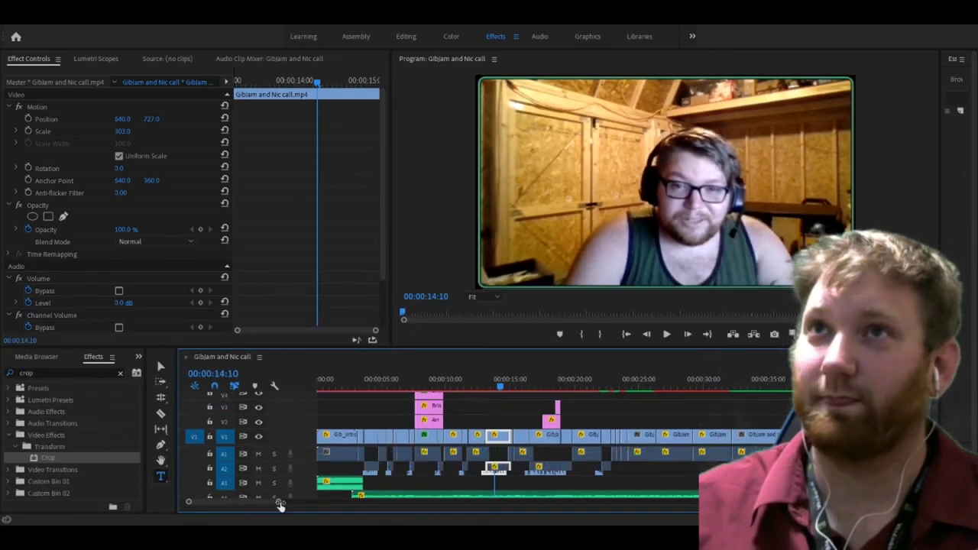
left_click_drag(279, 502, 240, 508)
left_click_drag(574, 383, 587, 381)
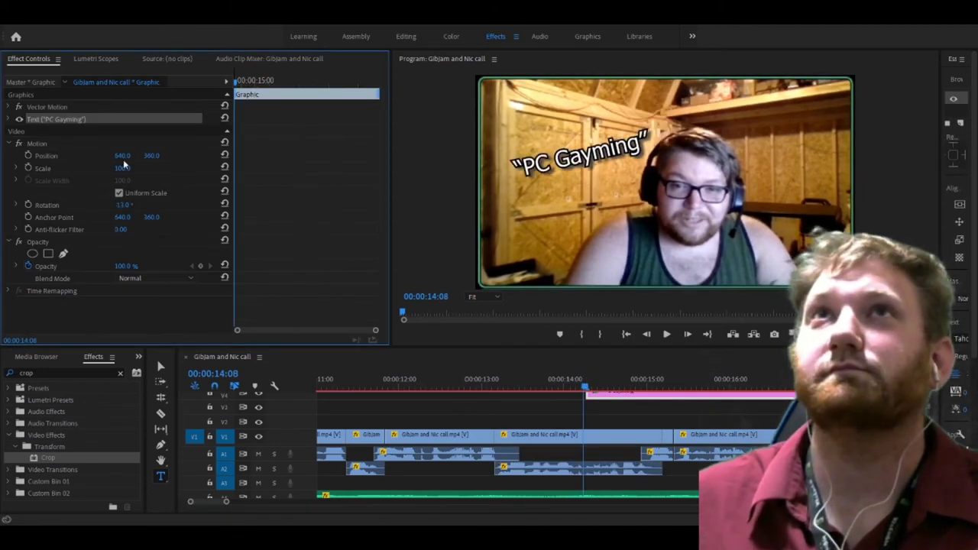
left_click_drag(122, 168, 182, 168)
left_click_drag(122, 169, 153, 168)
left_click_drag(130, 156, 252, 155)
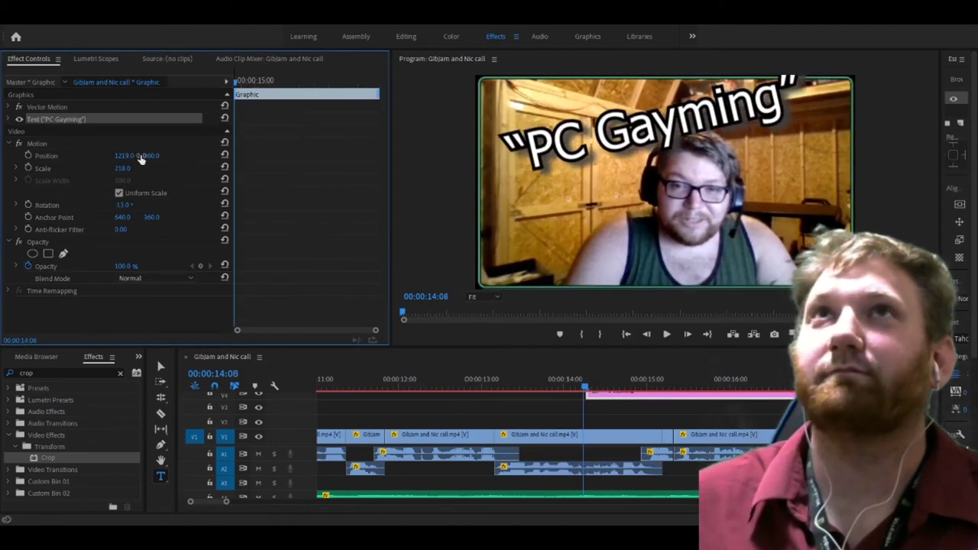
left_click_drag(151, 155, 237, 156)
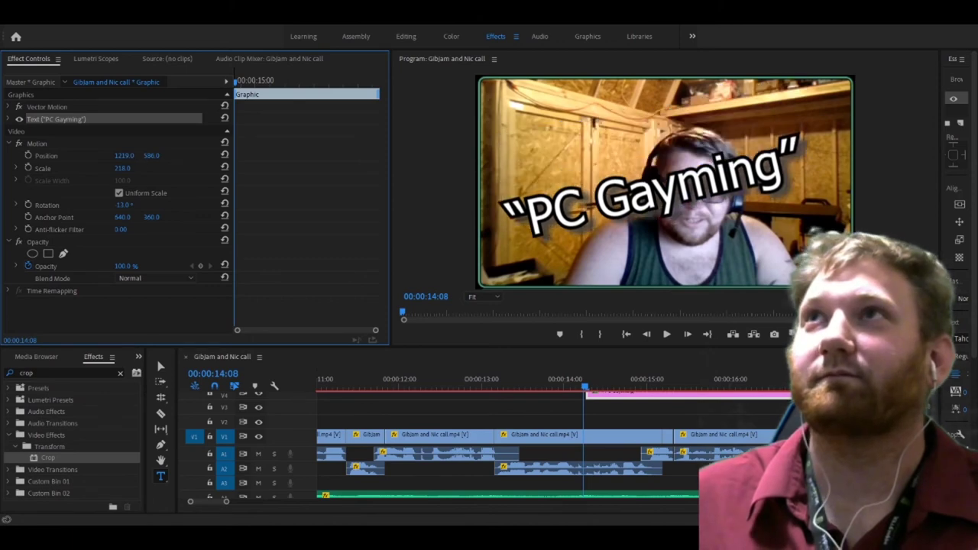
left_click_drag(152, 156, 171, 156)
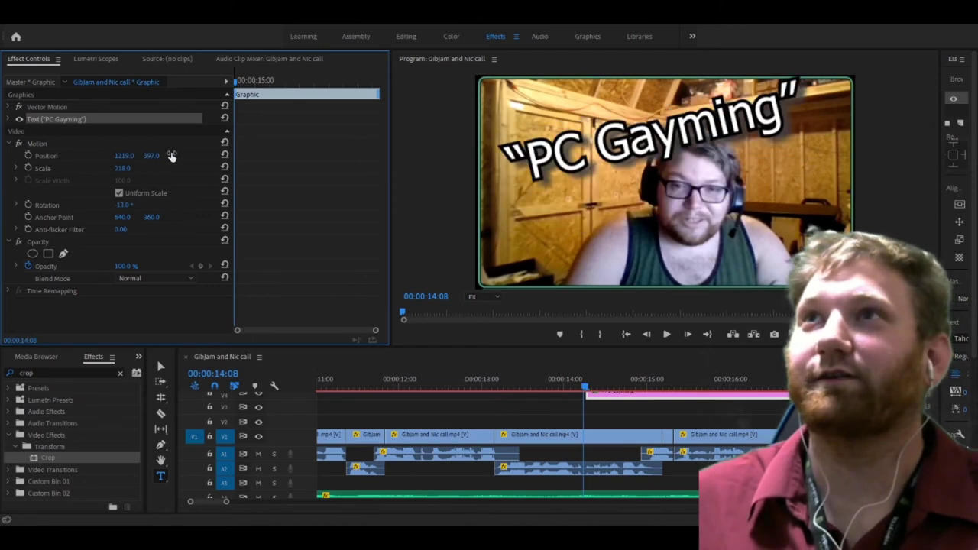
Step: Preview the caption over the footage and move the caption clip onto track V2
left_click(558, 434)
key("space")
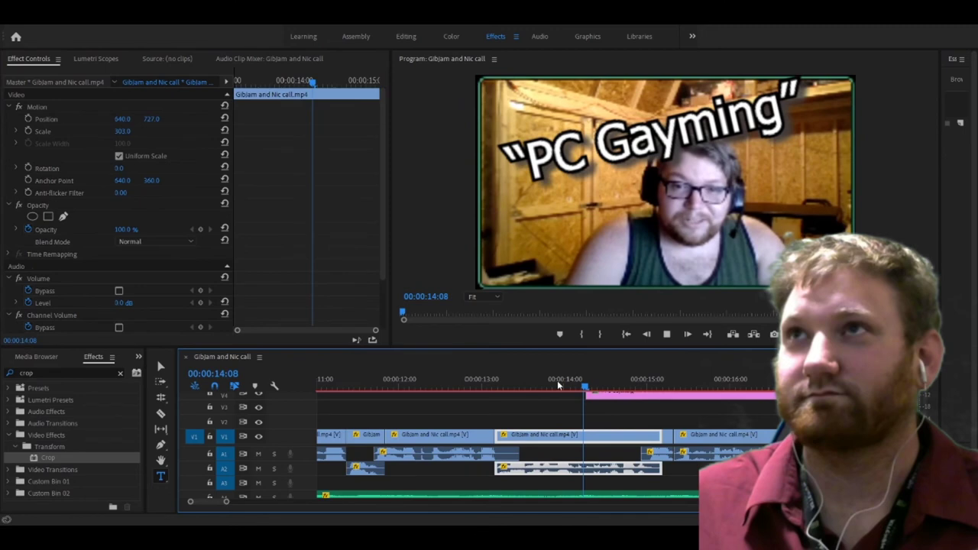
key("space")
key("backslash")
left_click_drag(525, 396, 529, 423)
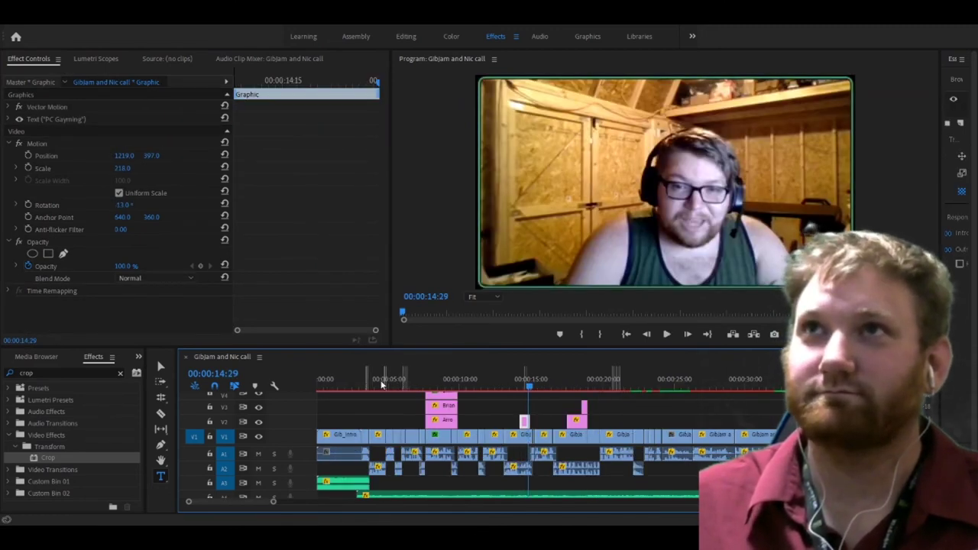
left_click(381, 384)
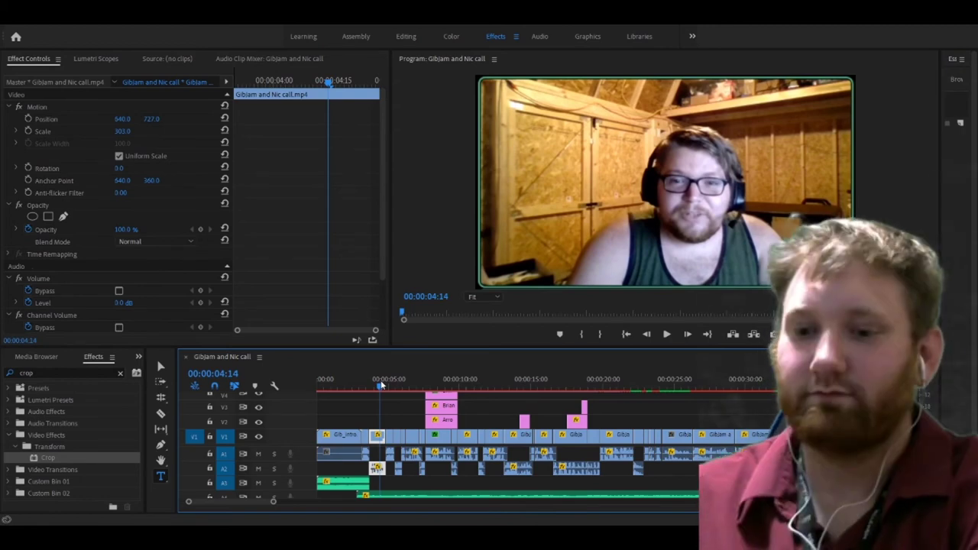
key("space")
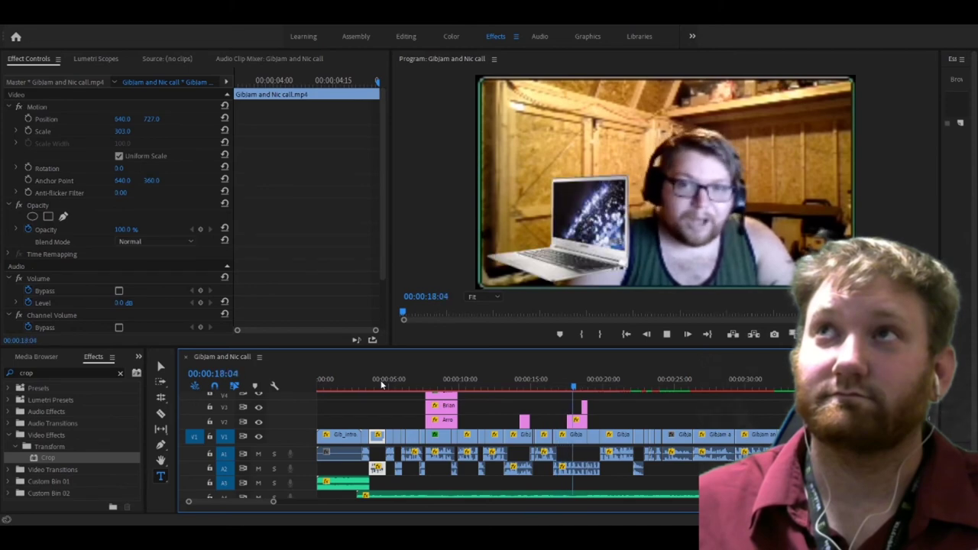
key("space")
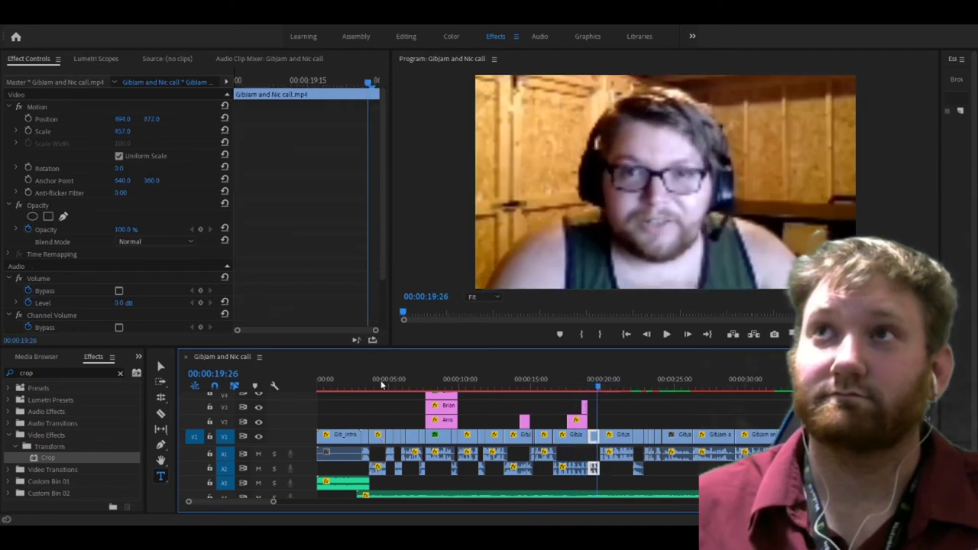
left_click(555, 382)
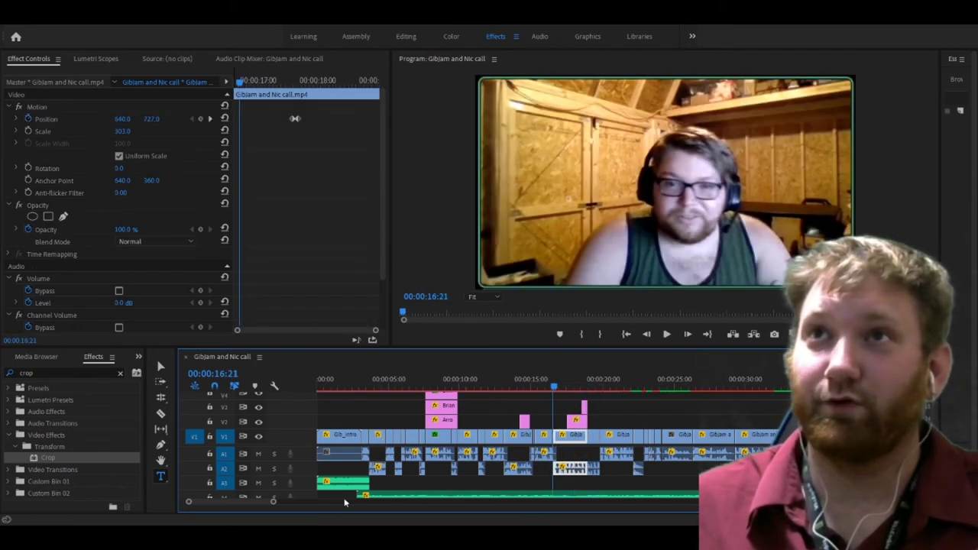
left_click_drag(275, 506, 220, 503)
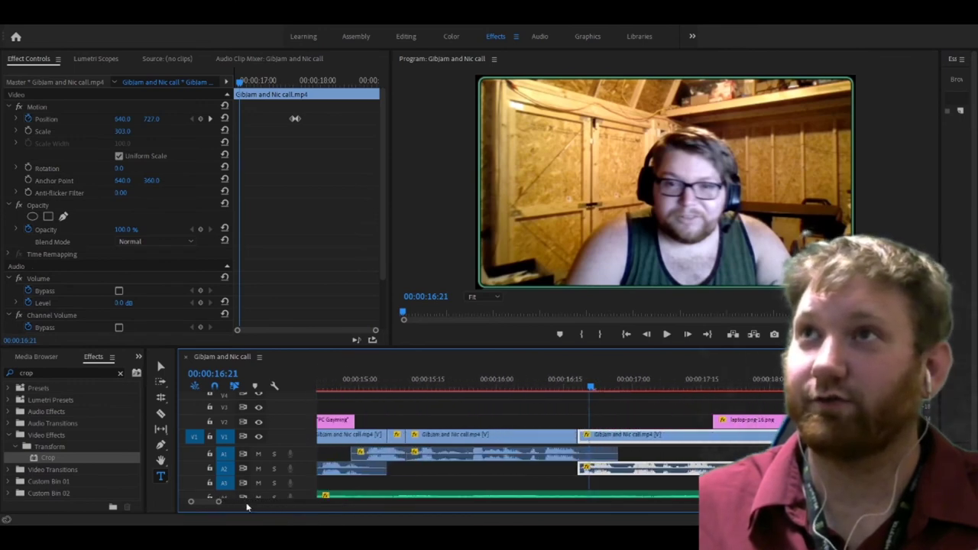
key("space")
key("space")
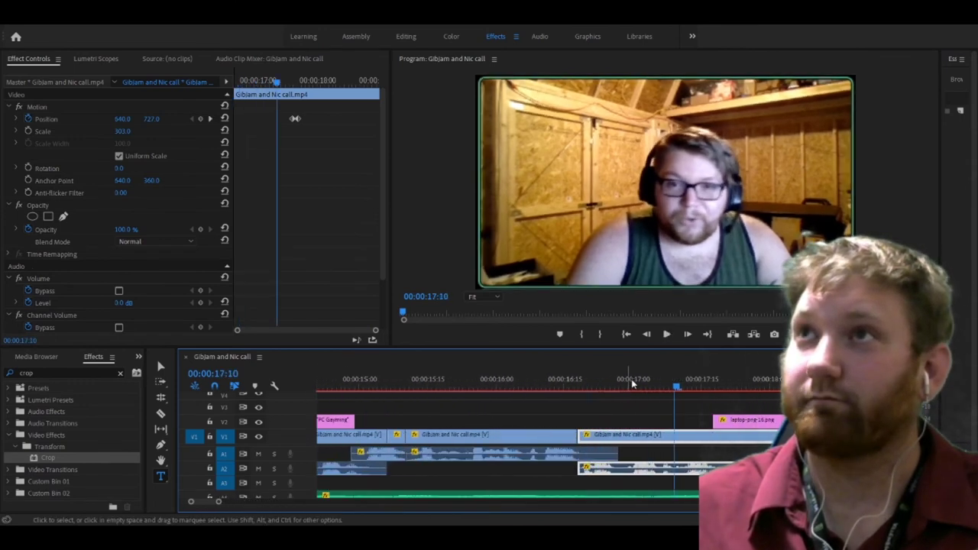
key("space")
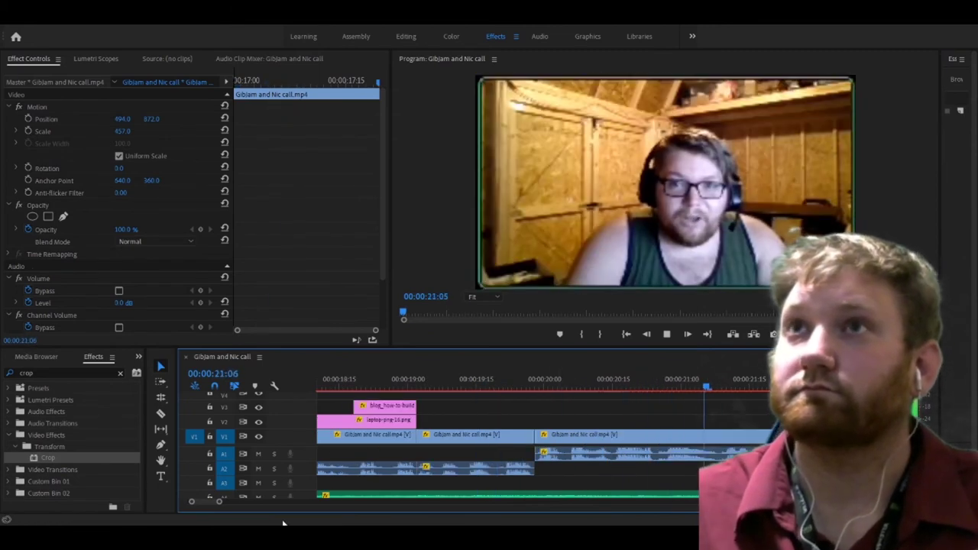
left_click_drag(219, 502, 293, 498)
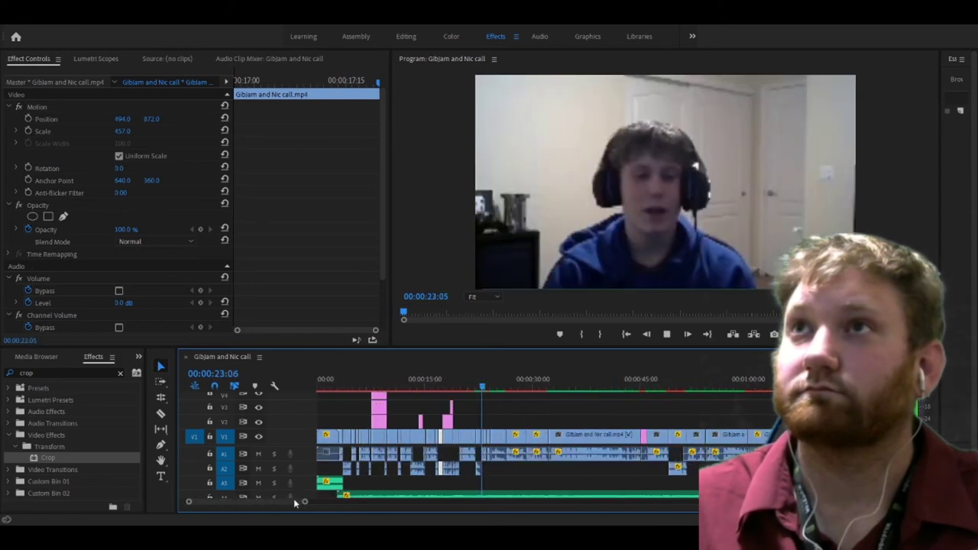
Step: Trim the green A5 music clip shorter and park the playhead on the grid shot at 23:11
key("space")
scroll(410, 495, "down", 5)
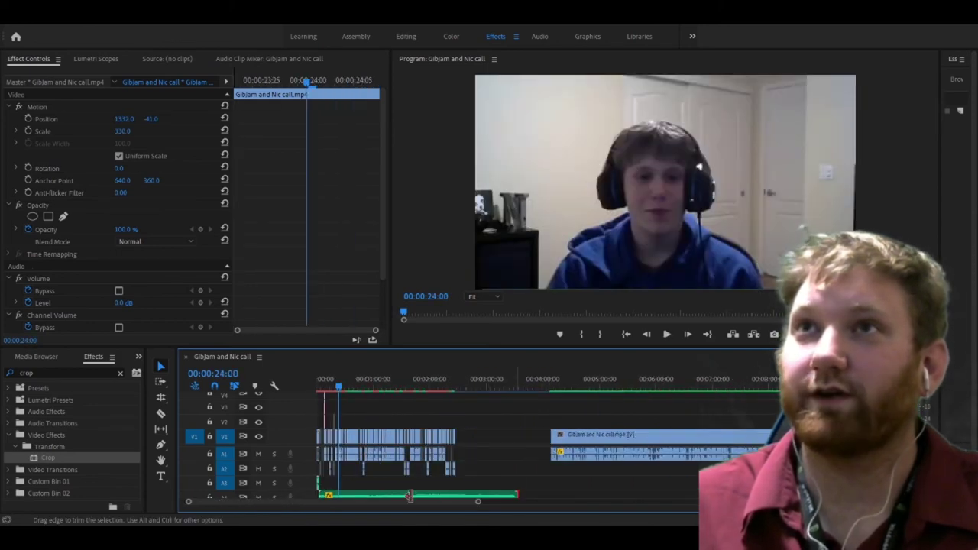
left_click_drag(408, 495, 344, 495)
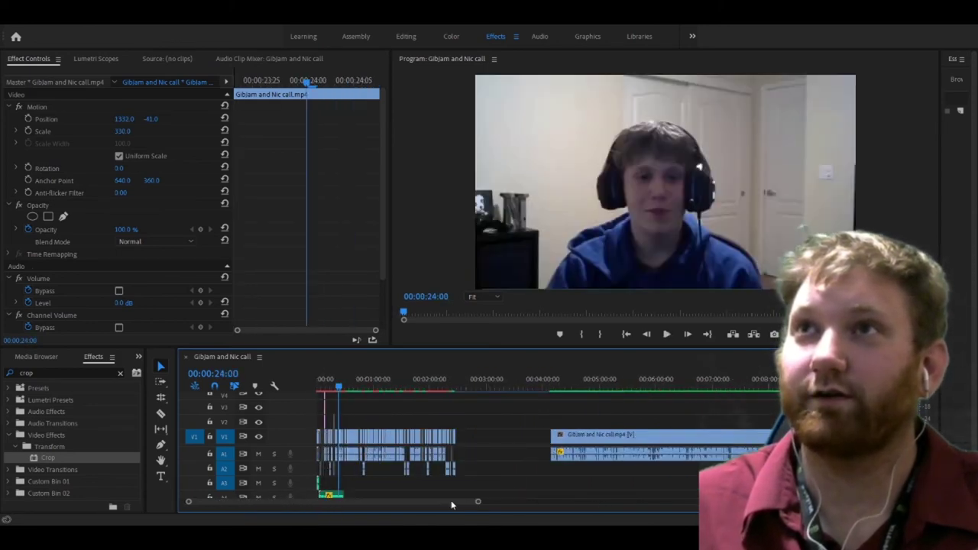
scroll(406, 510, "up", 8)
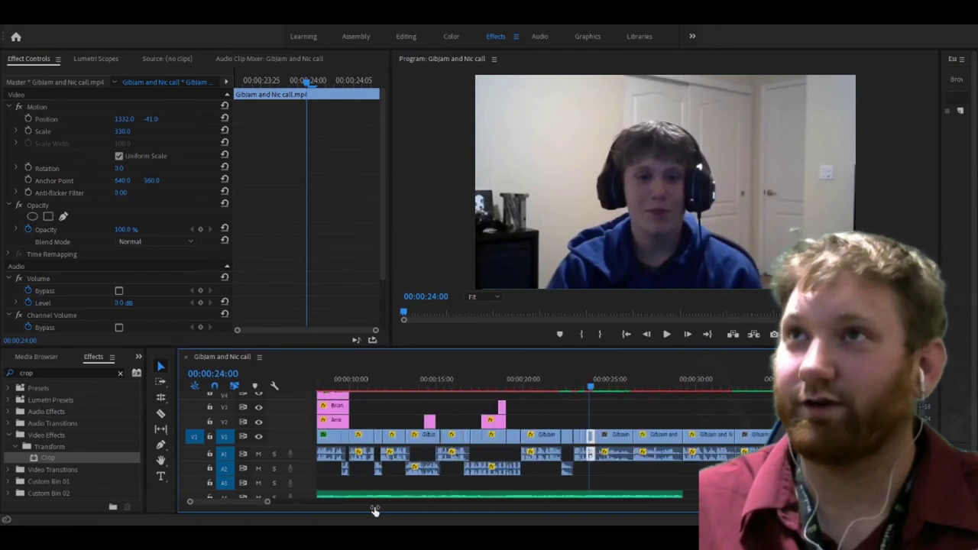
key("space")
key("space")
scroll(239, 506, "up", 5)
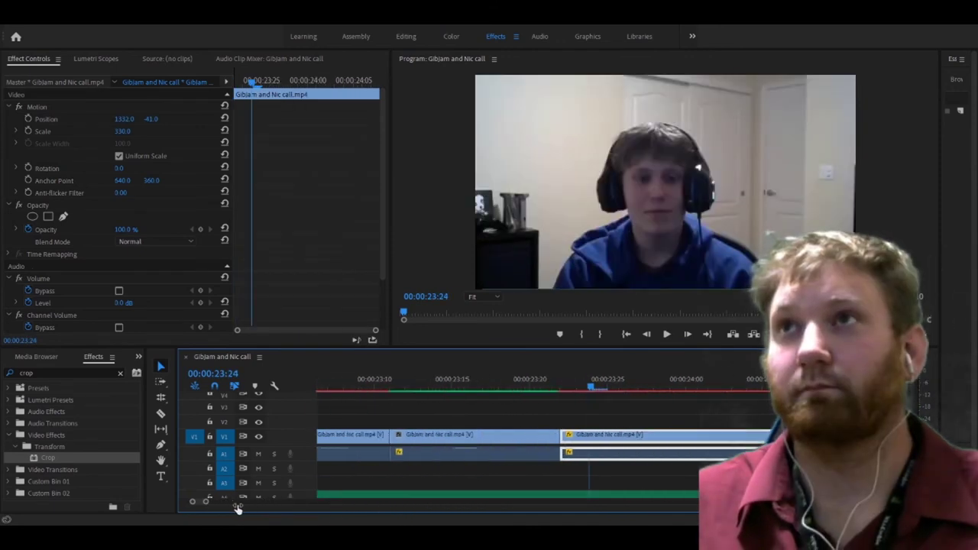
scroll(214, 506, "down", 2)
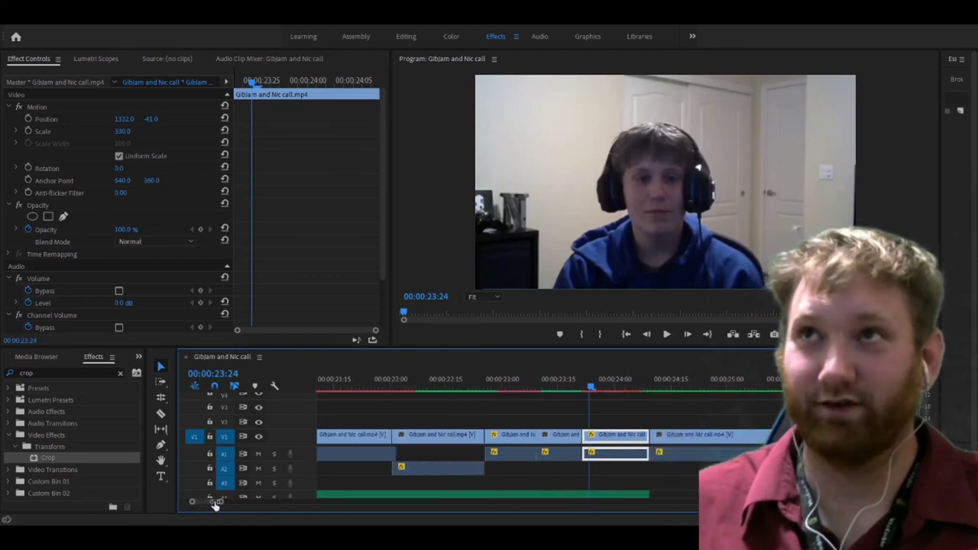
scroll(214, 506, "down", 2)
left_click(562, 379)
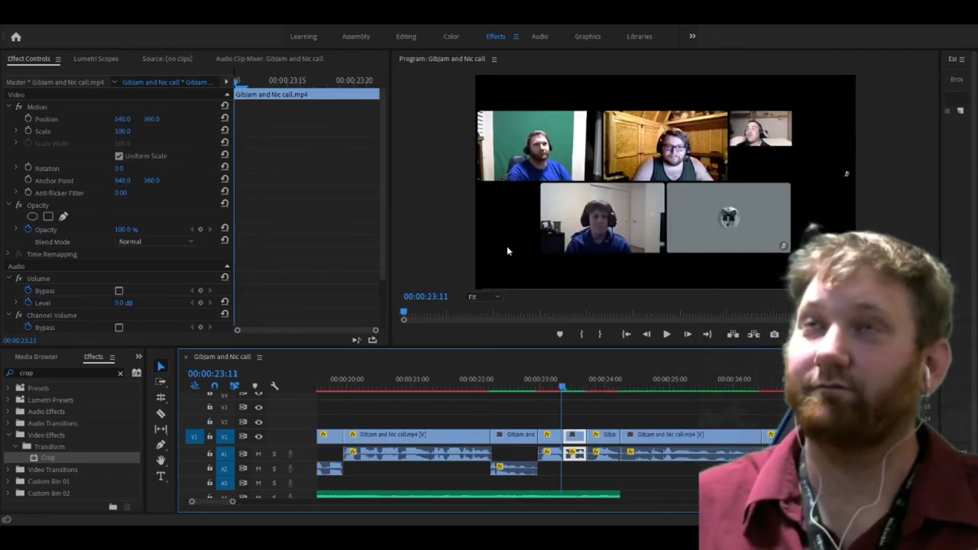
left_click(163, 477)
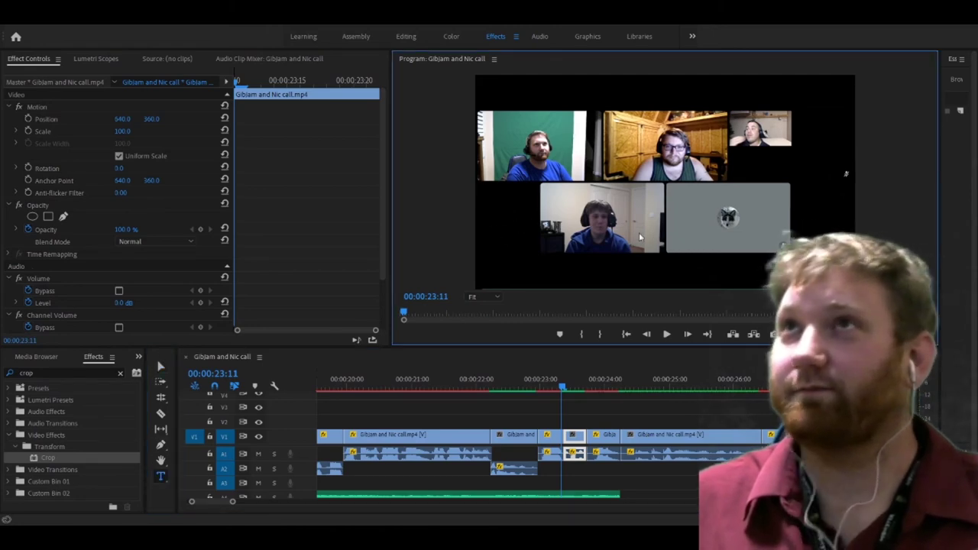
Step: Paste the arrow and That's Nic callout, shrinking the arrow and placing it beside 'Nic'
key("ctrl+v")
left_click_drag(123, 132, 54, 133)
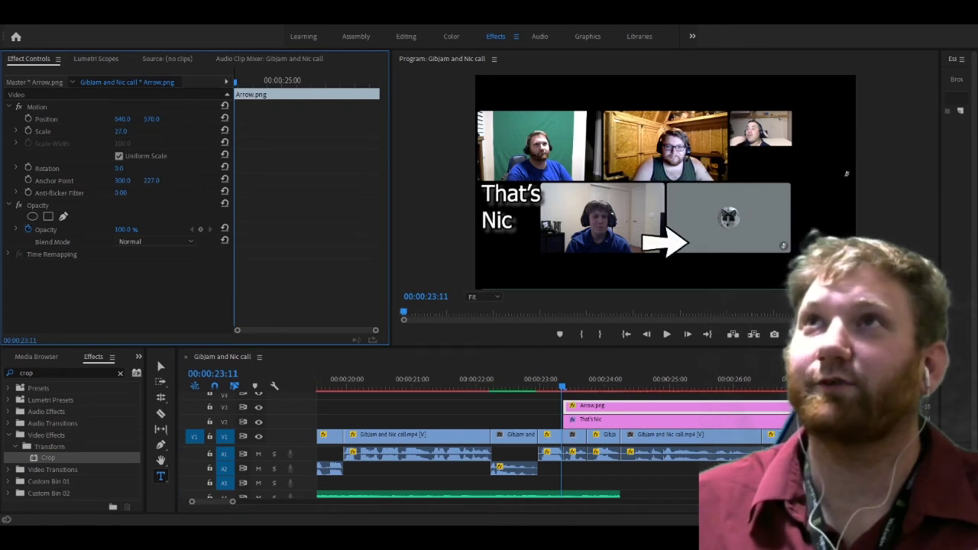
left_click_drag(665, 242, 508, 255)
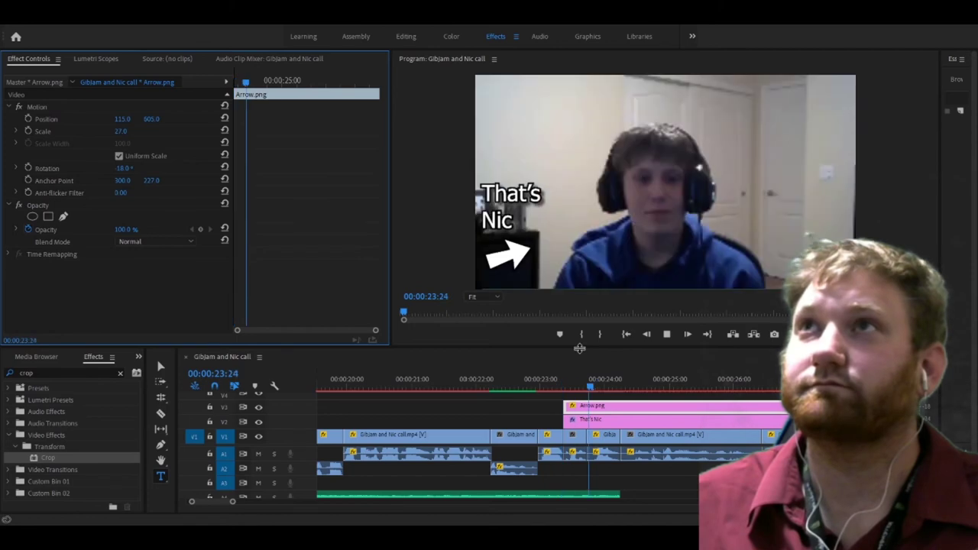
Step: Split the arrow and caption clips at 25:13 and delete the leftover right-hand pieces
key("c")
left_click(697, 420)
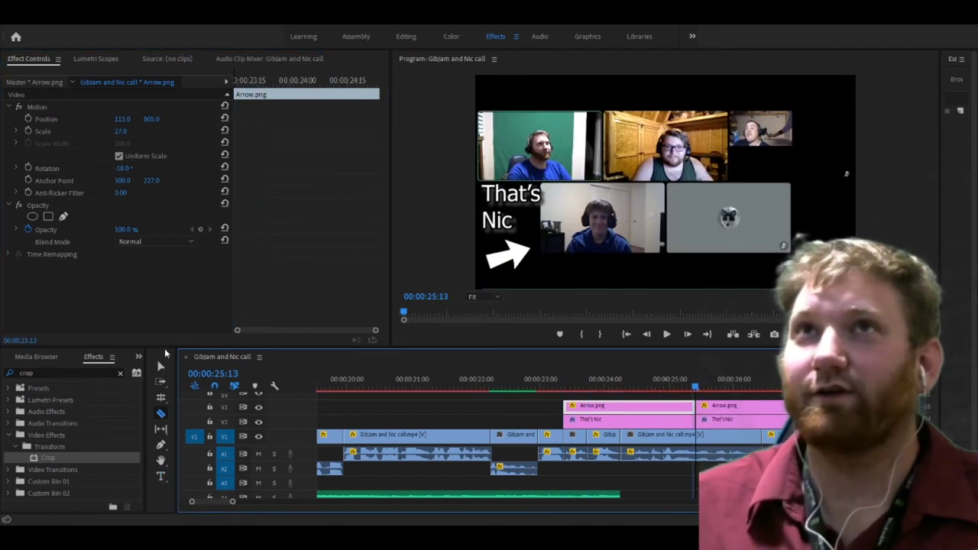
left_click(162, 367)
left_click_drag(717, 394, 709, 425)
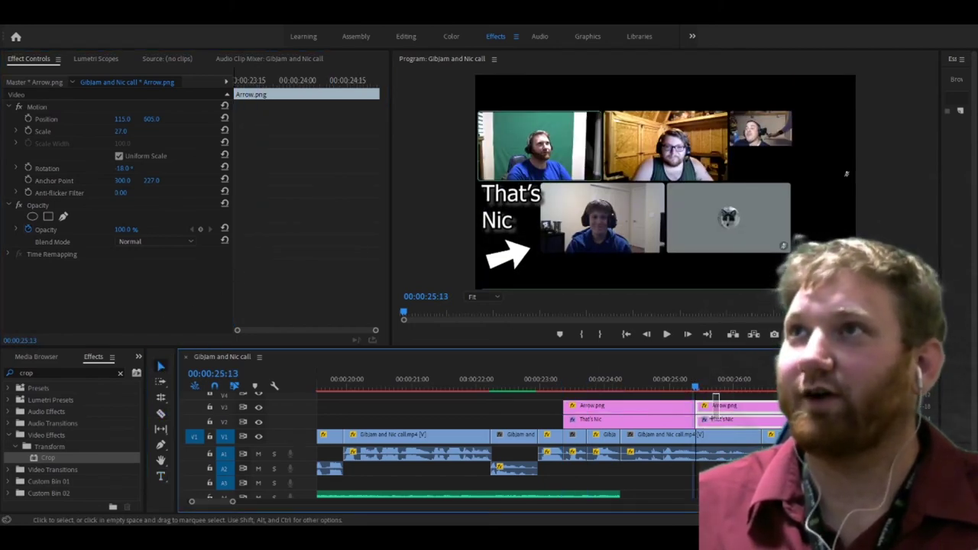
key("Delete")
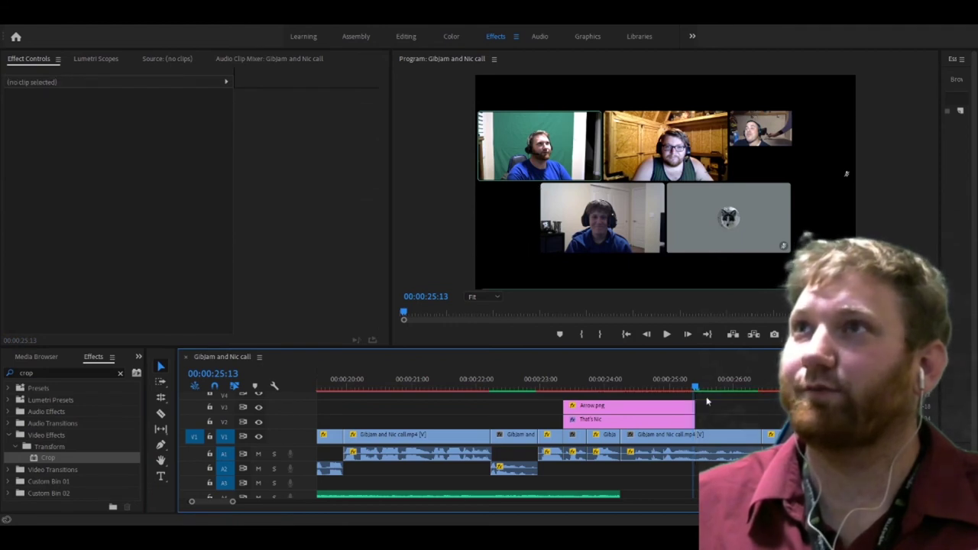
Step: Add opacity keyframes to Arrow.png at 25:04 and 25:13
left_click(677, 380)
left_click(675, 406)
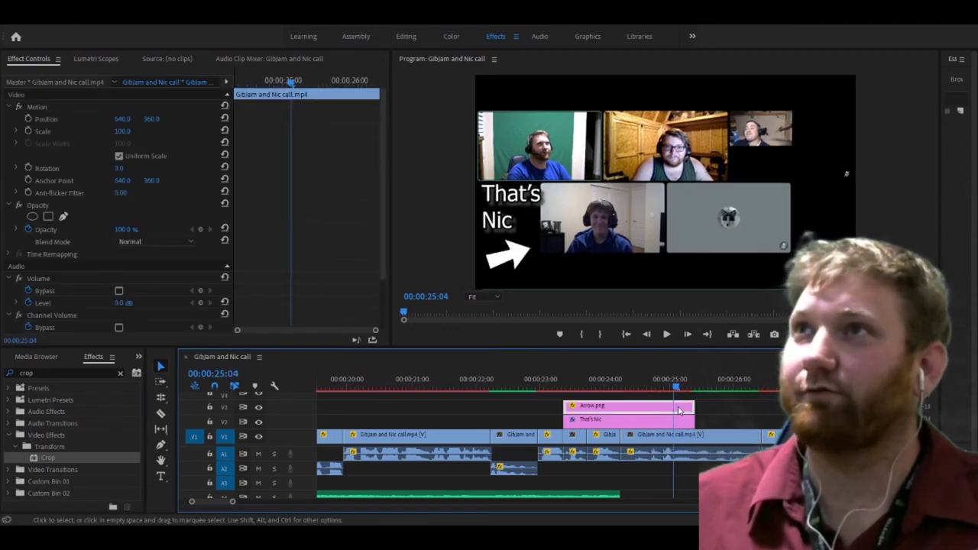
left_click(201, 231)
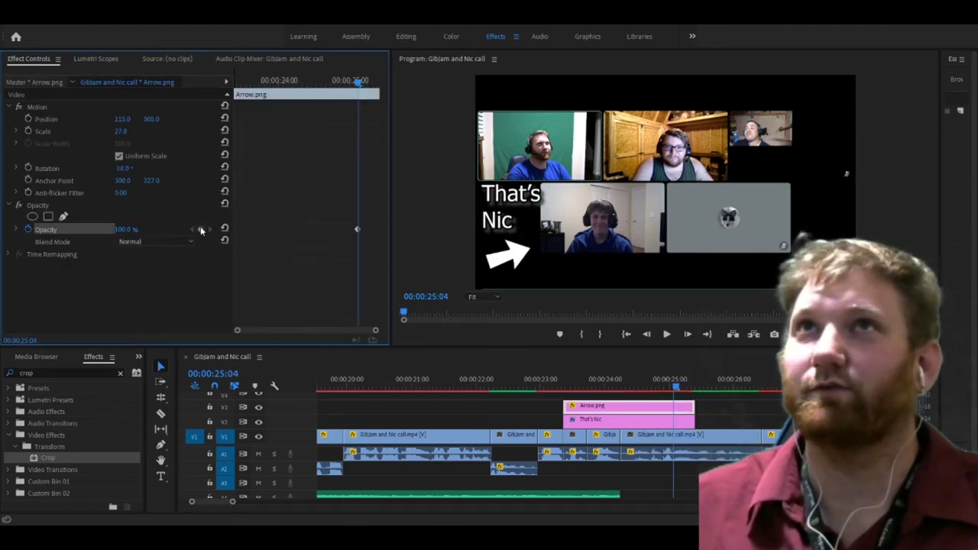
key("space")
key("space")
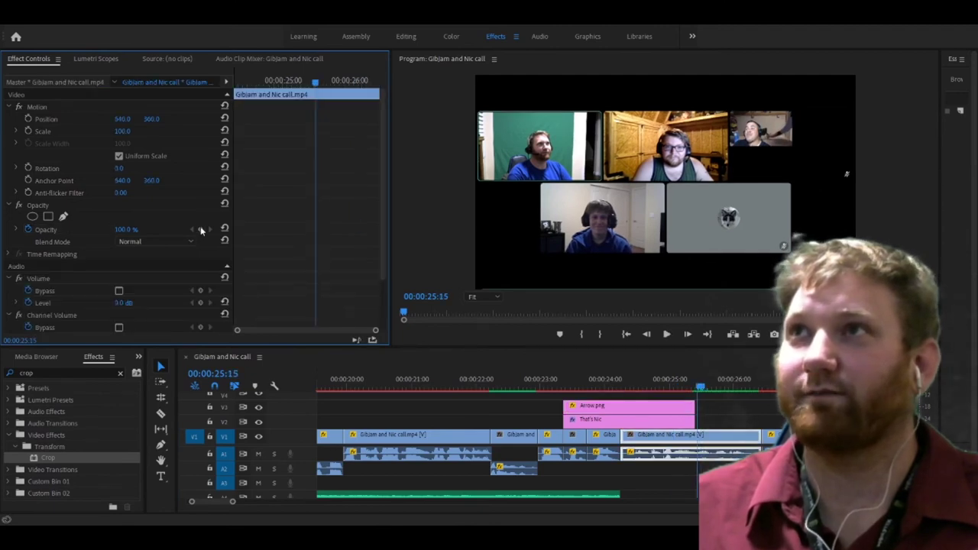
key("Left")
key("Left")
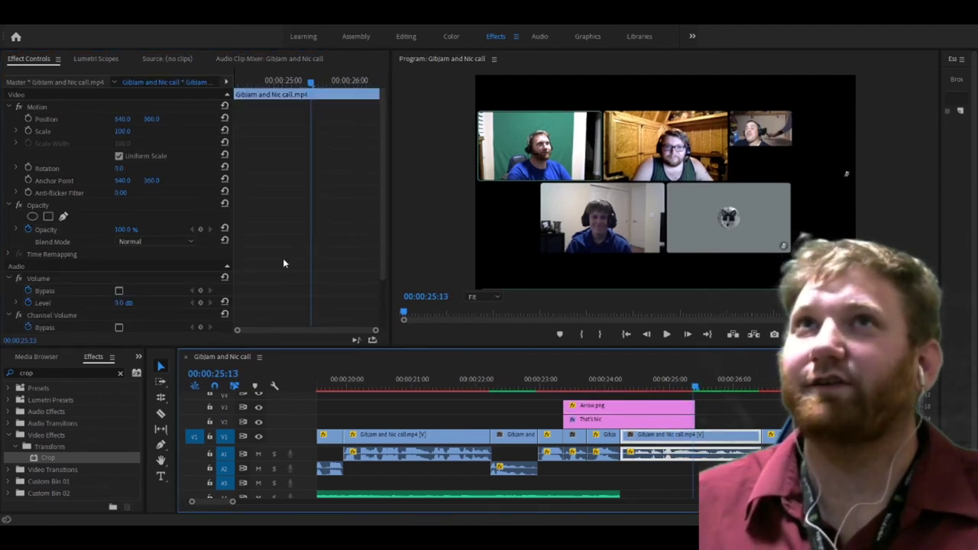
key("d")
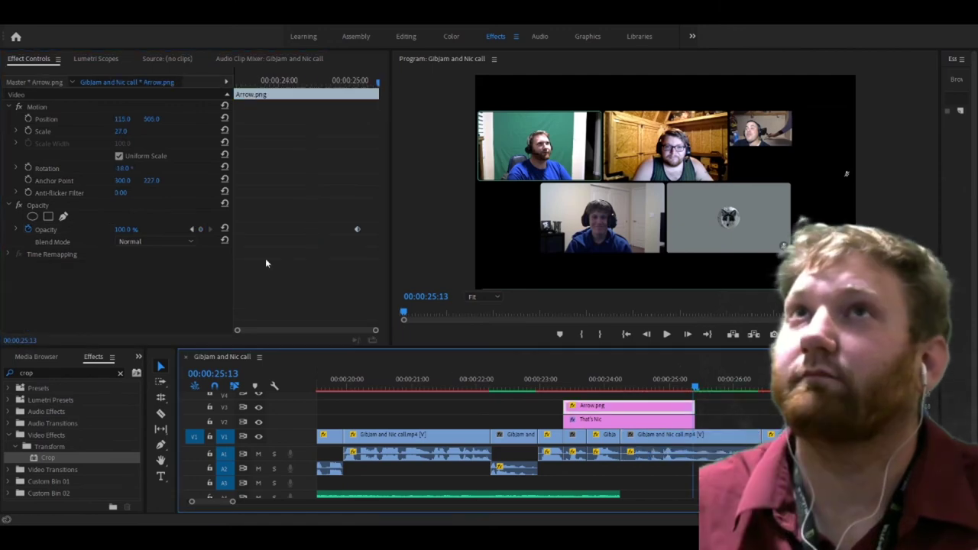
left_click(200, 231)
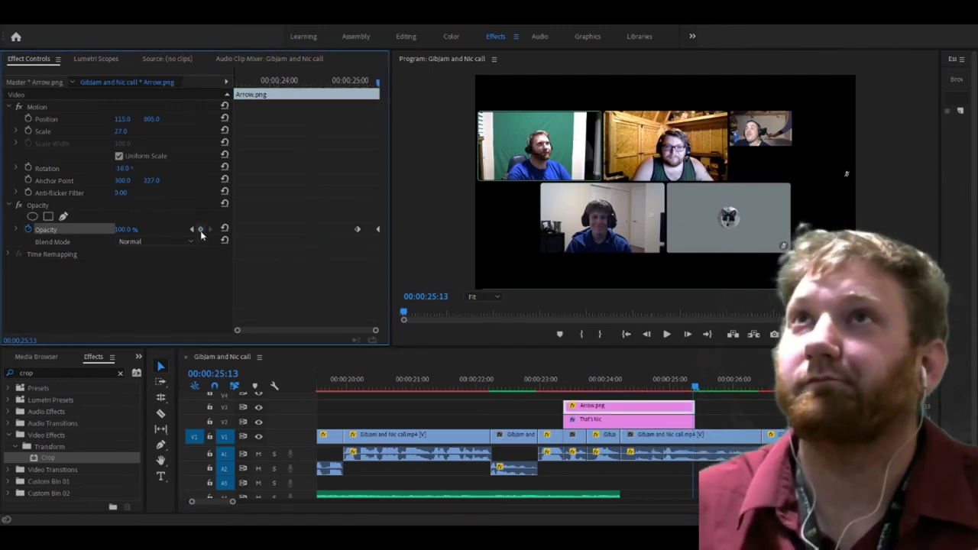
Step: Check the arrow's opacity keyframe at 00:00:25:04 alongside the That's Nic caption clip
left_click(673, 415)
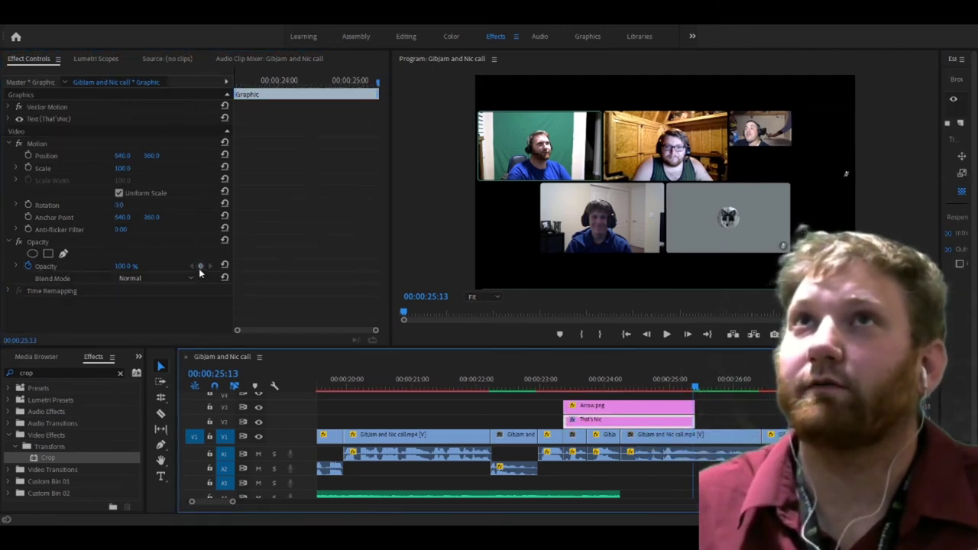
key("d")
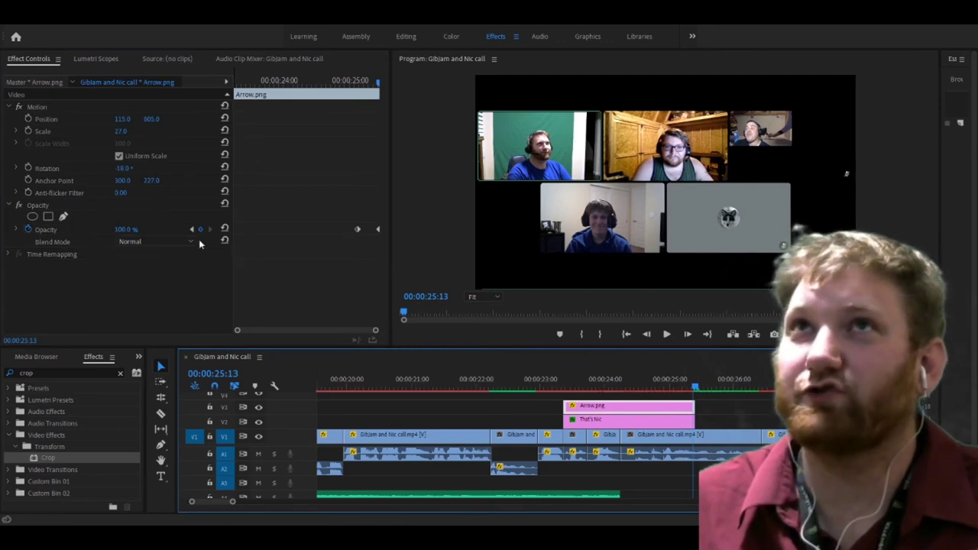
left_click(192, 230)
left_click(673, 420)
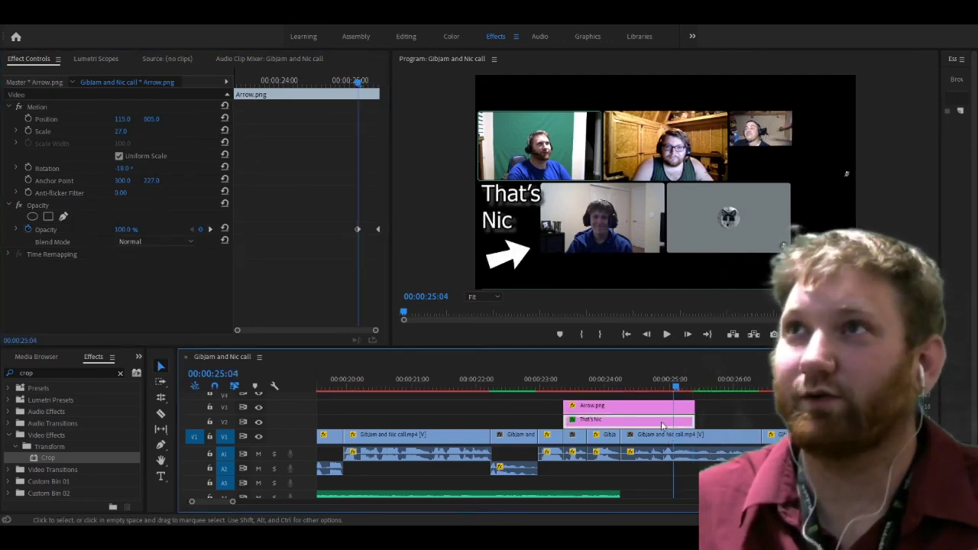
left_click(211, 266)
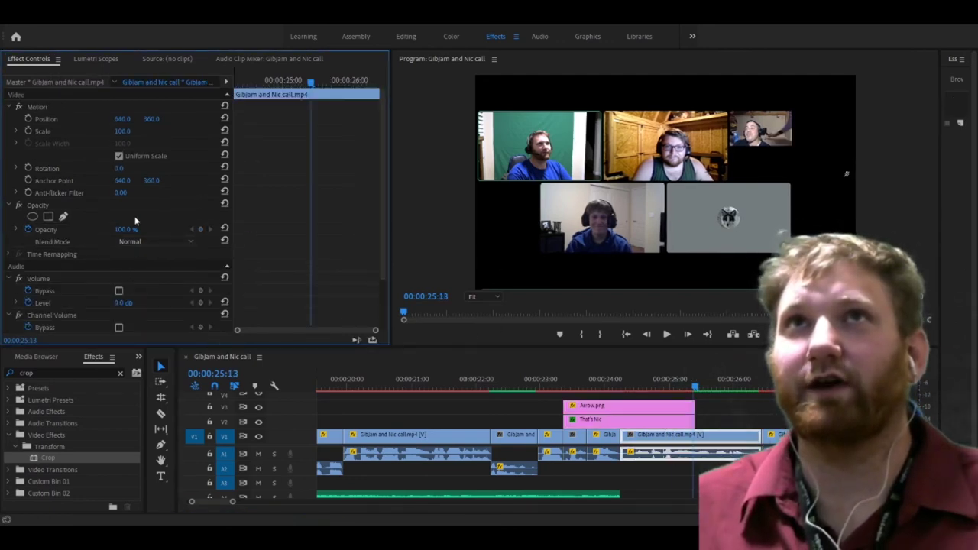
left_click(669, 421)
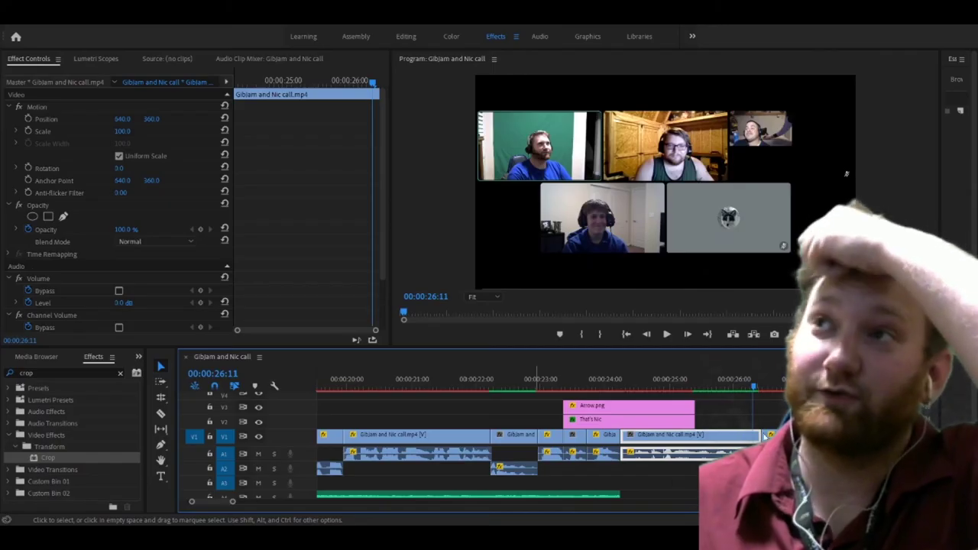
Step: Trim the end of the V1 call clip, zoom the timeline out, and play from about 25 seconds
left_click_drag(753, 435, 757, 438)
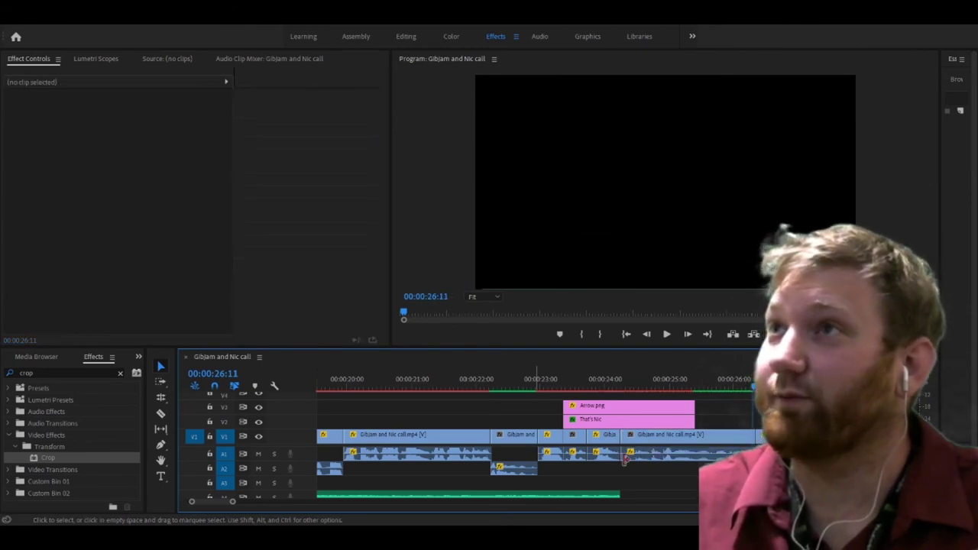
left_click_drag(233, 502, 450, 502)
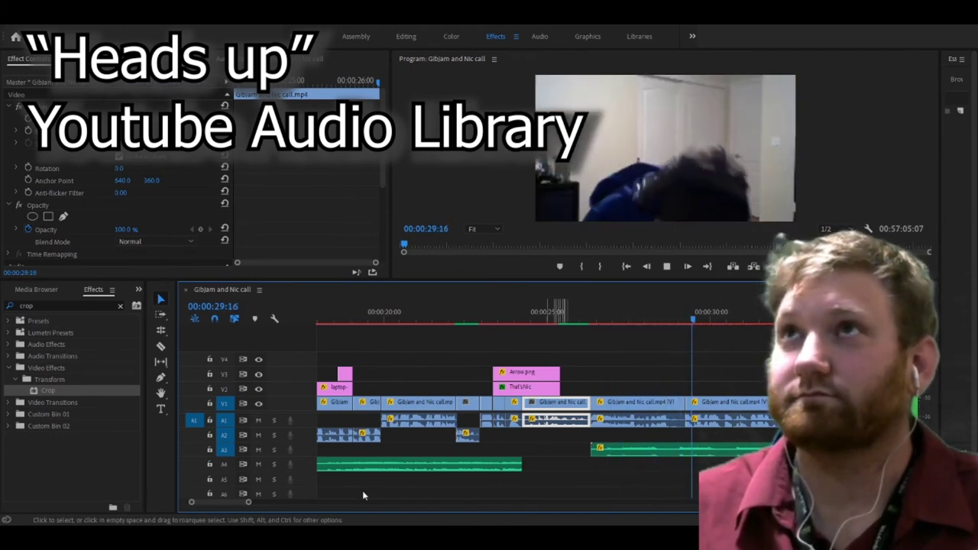
key("space")
mouse_move(248, 502)
left_mouse_down()
mouse_move(276, 506)
mouse_move(263, 506)
left_mouse_up()
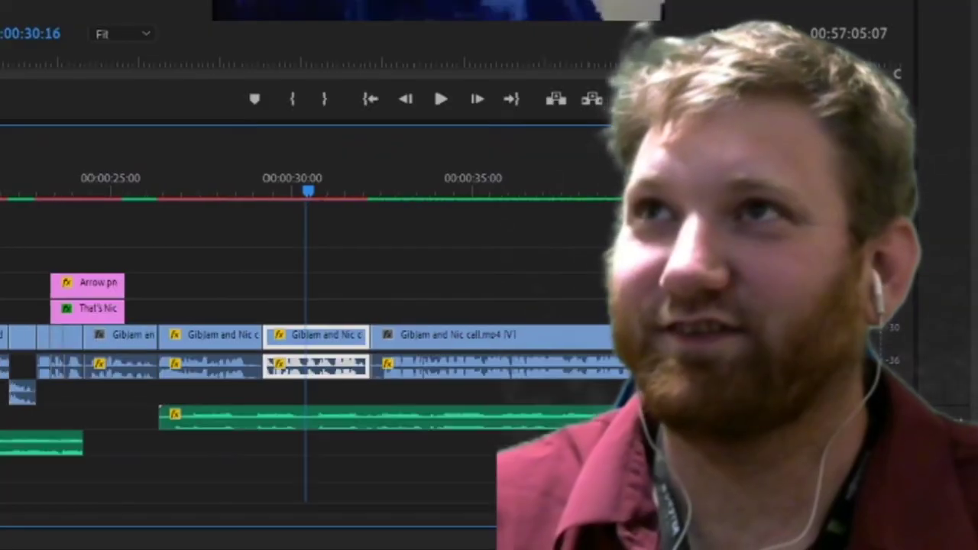
left_click(470, 313)
key("space")
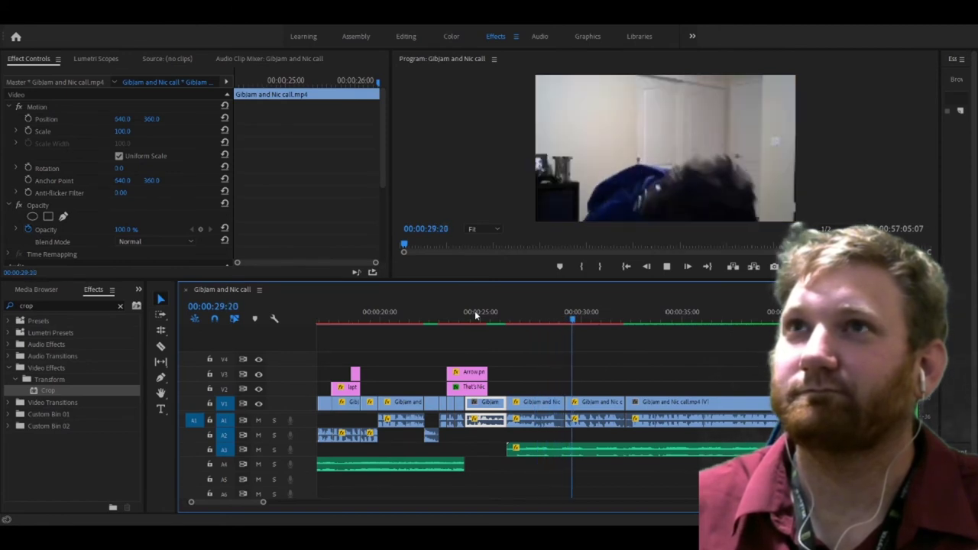
Step: Review the edit around 43–46 seconds, then again from about 26 seconds
left_click_drag(263, 502, 317, 503)
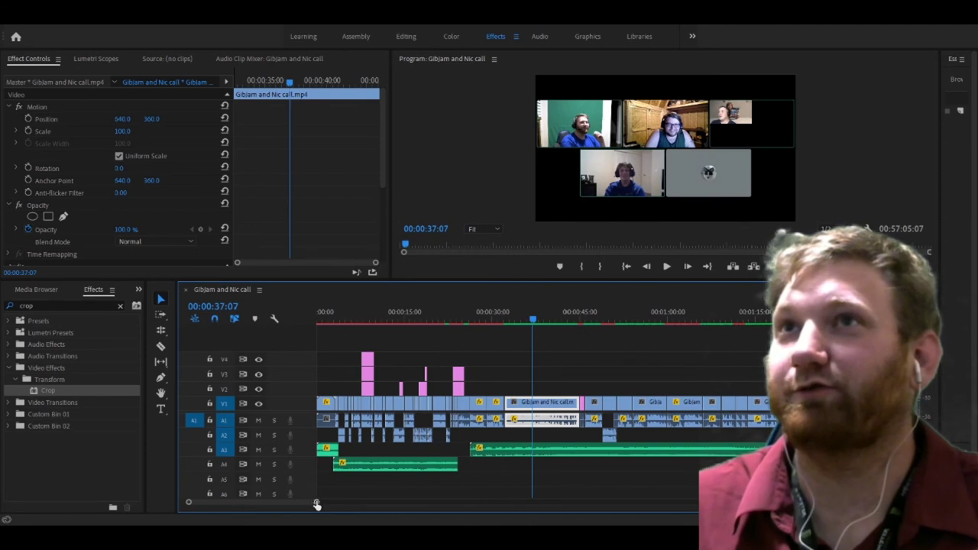
left_click_drag(317, 504, 286, 503)
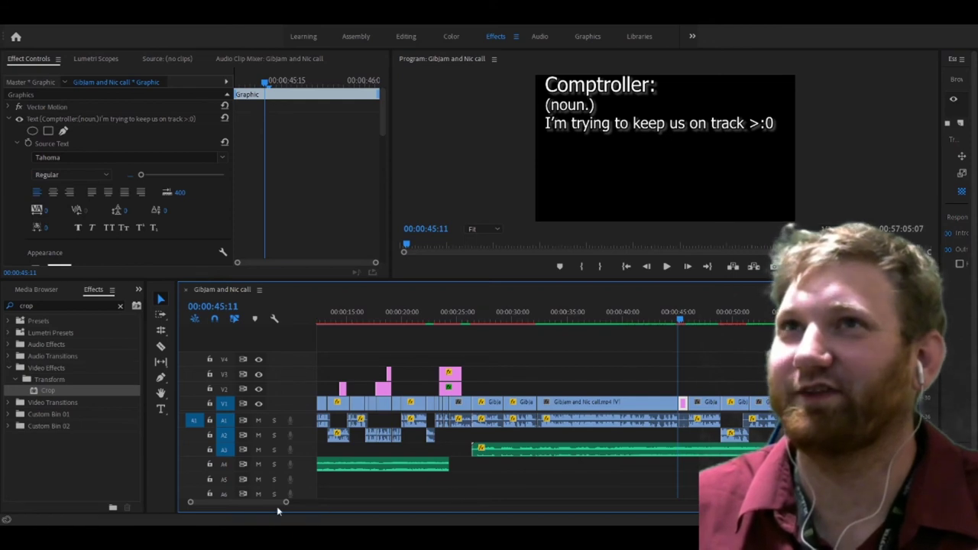
left_click_drag(285, 505, 296, 503)
key("space")
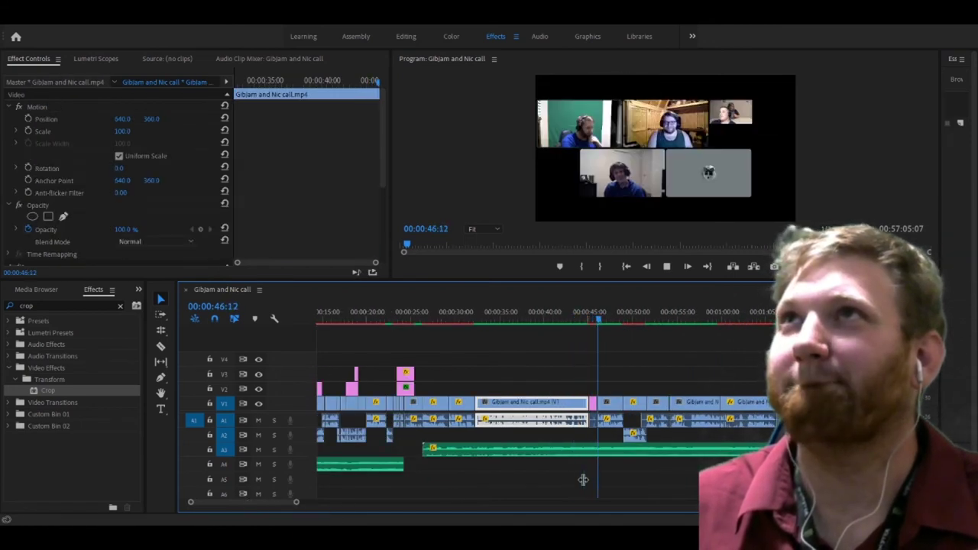
key("space")
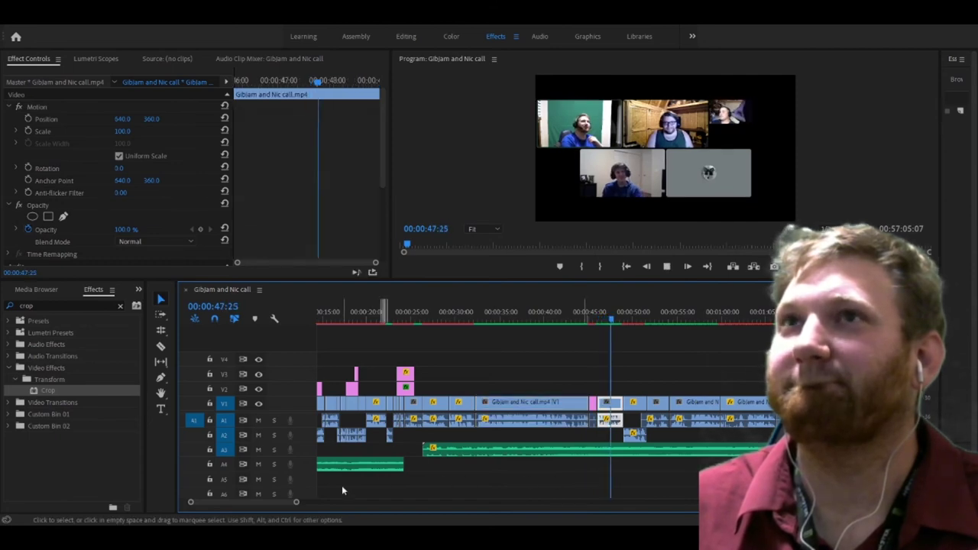
key("space")
key("equal")
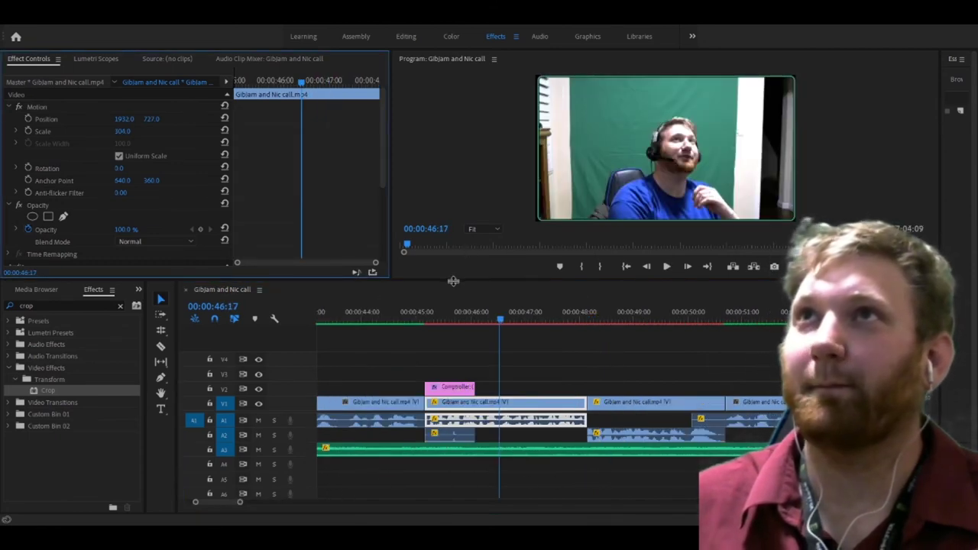
left_click_drag(453, 281, 453, 360)
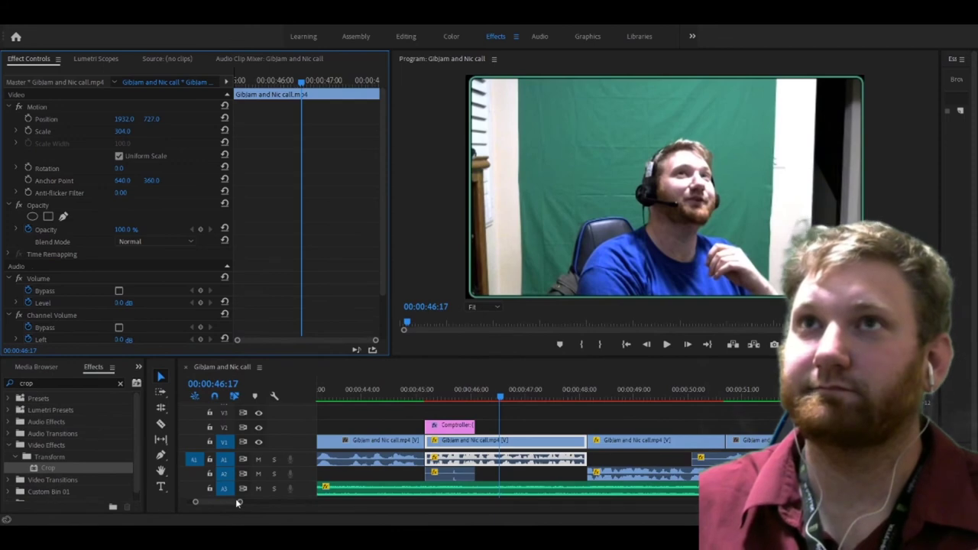
left_click_drag(237, 503, 452, 504)
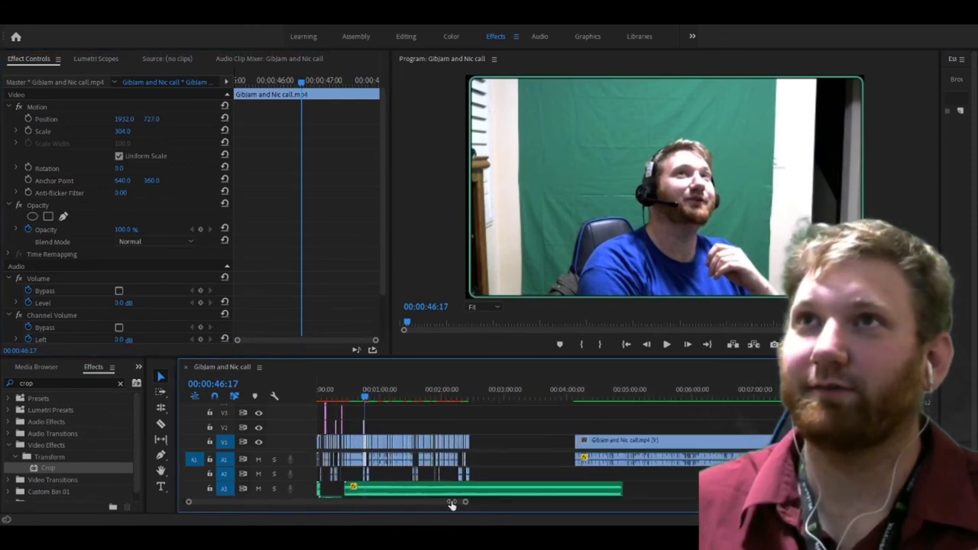
left_click(343, 393)
key("space")
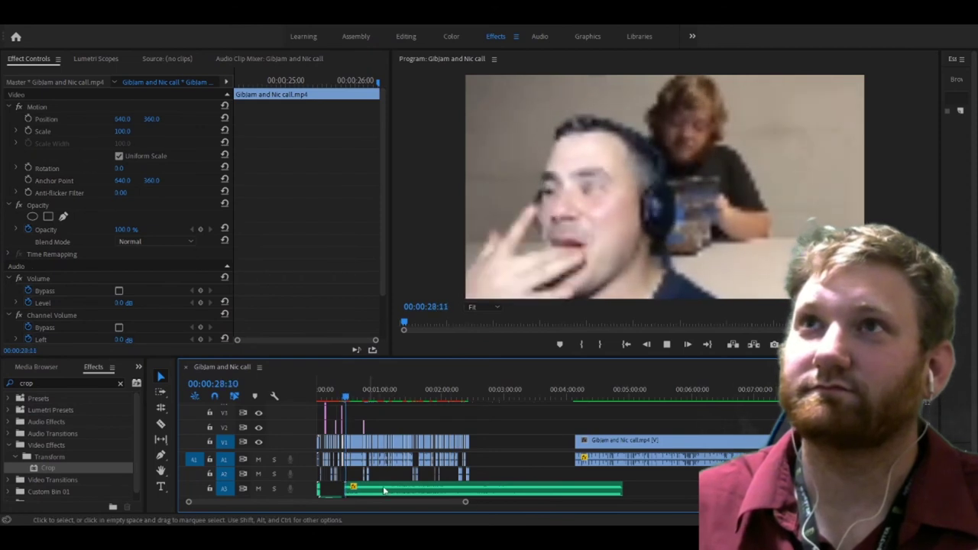
Step: Extend the Comptroller caption on V2 out to 00:00:48:15
left_click_drag(466, 503, 546, 503)
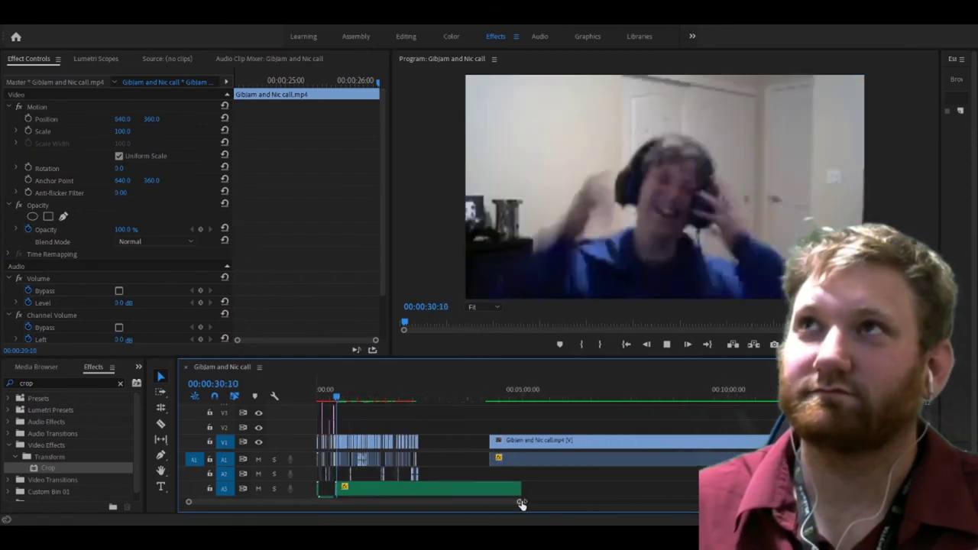
left_click_drag(451, 358, 451, 342)
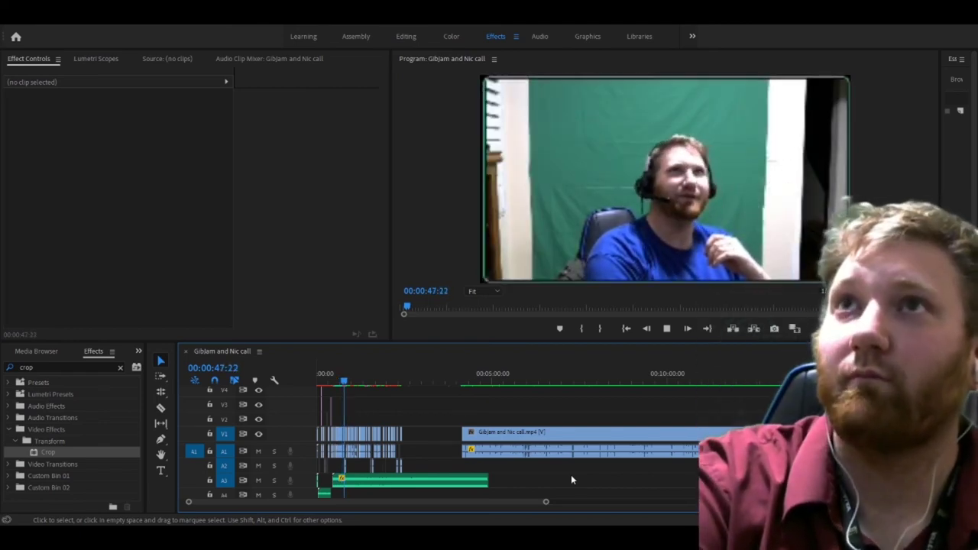
key("space")
key("equal")
key("equal")
key("equal")
mouse_move(561, 414)
left_mouse_down()
mouse_move(604, 416)
mouse_move(594, 417)
left_mouse_up()
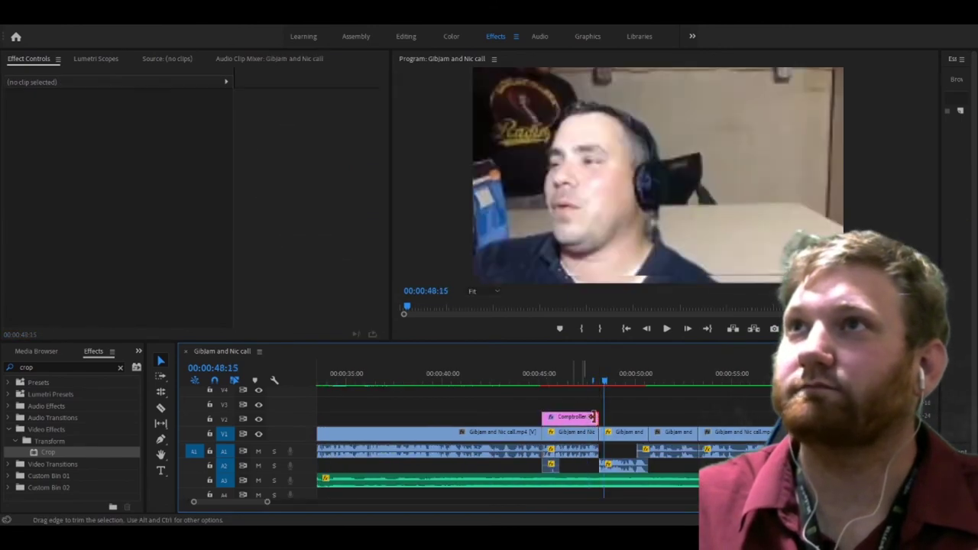
Step: Drop OvO.mp3 onto audio track A4 at the playhead and play it back
left_click(493, 374)
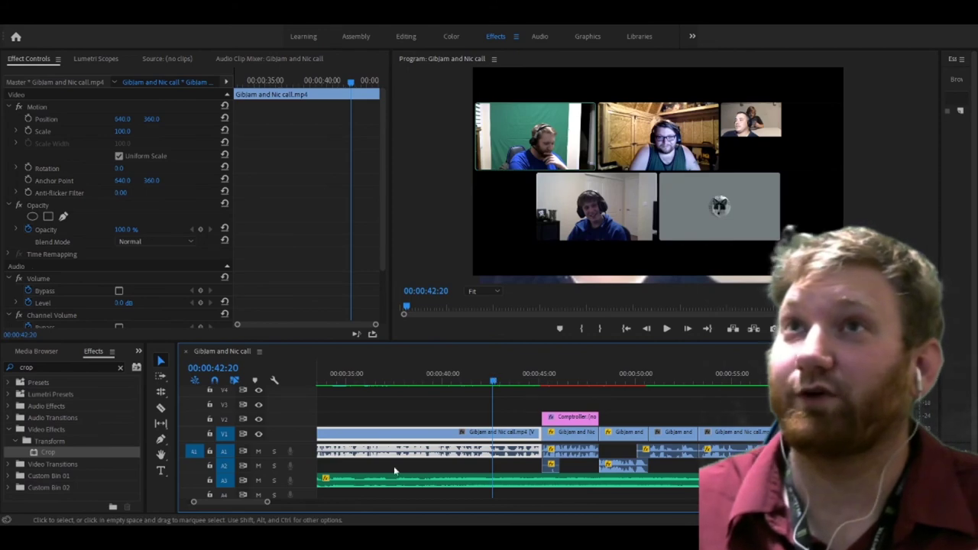
left_click_drag(265, 503, 415, 504)
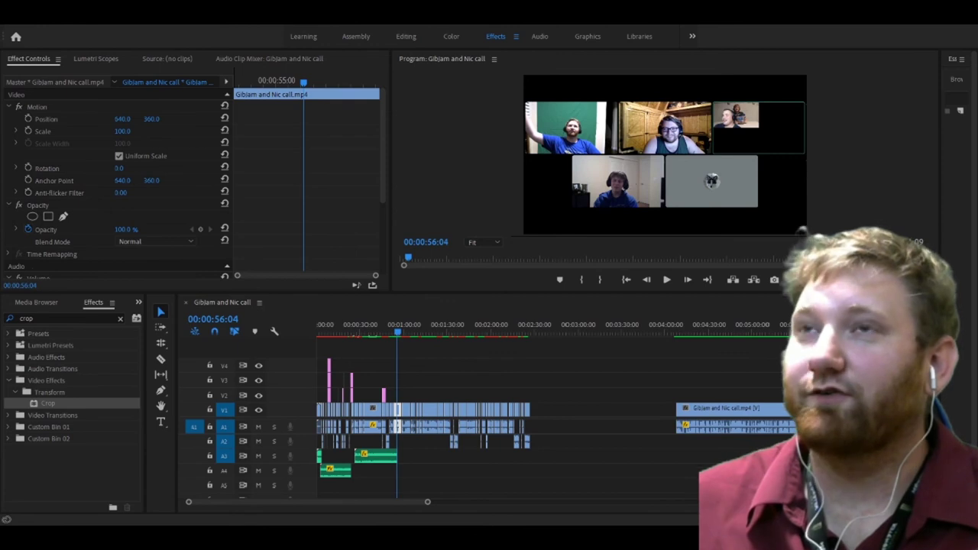
left_click_drag(430, 489, 405, 469)
key("space")
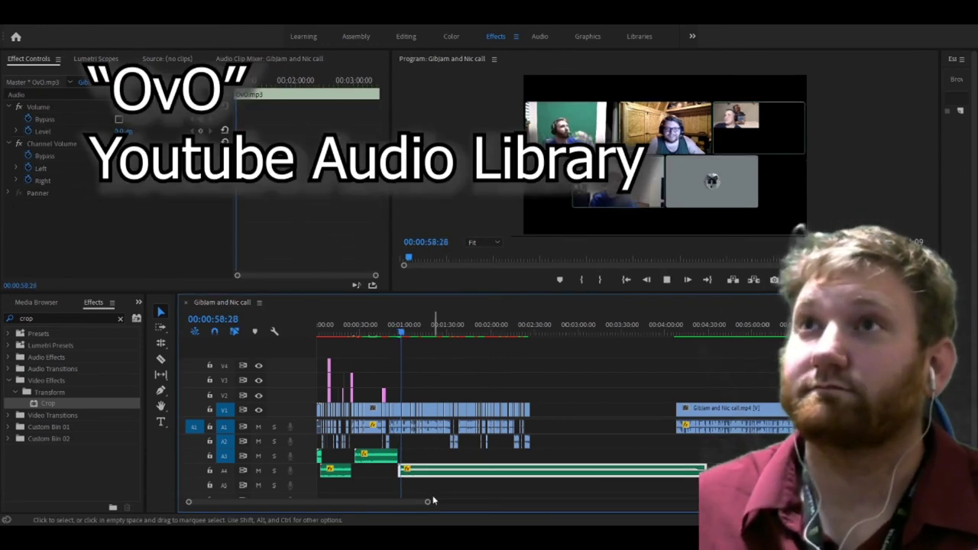
Step: Scrub the playhead back to about 55 seconds to review where the music starts
left_click_drag(428, 501, 353, 504)
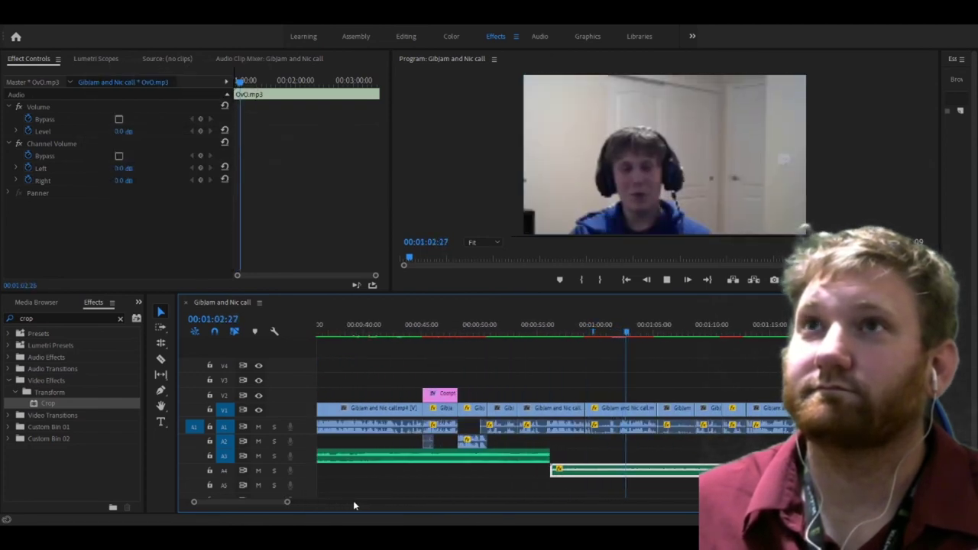
left_click_drag(286, 501, 333, 503)
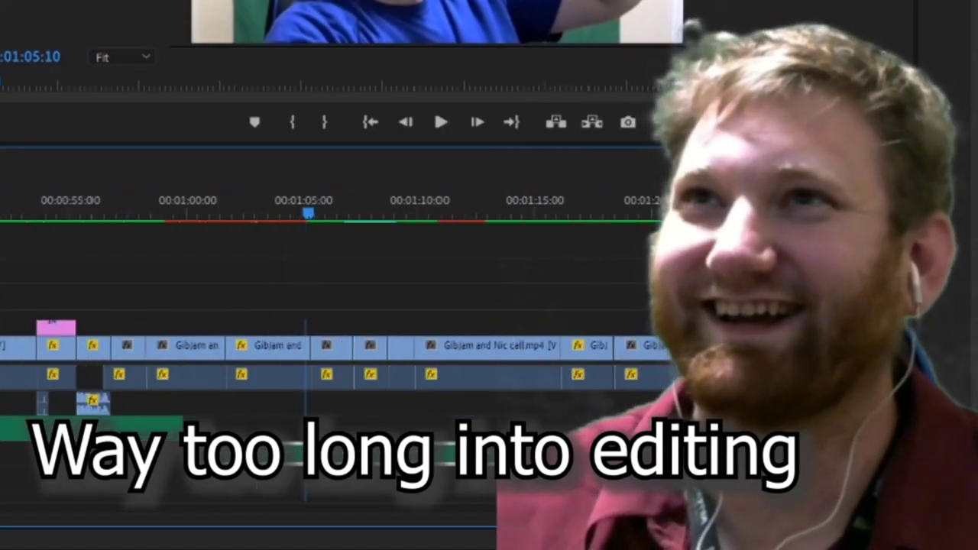
left_click(127, 186)
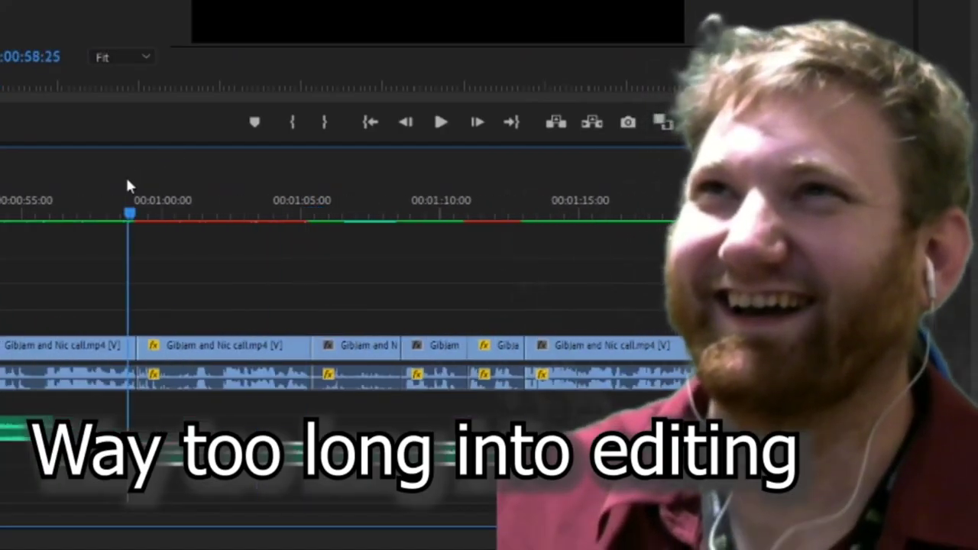
left_click_drag(127, 186, 43, 187)
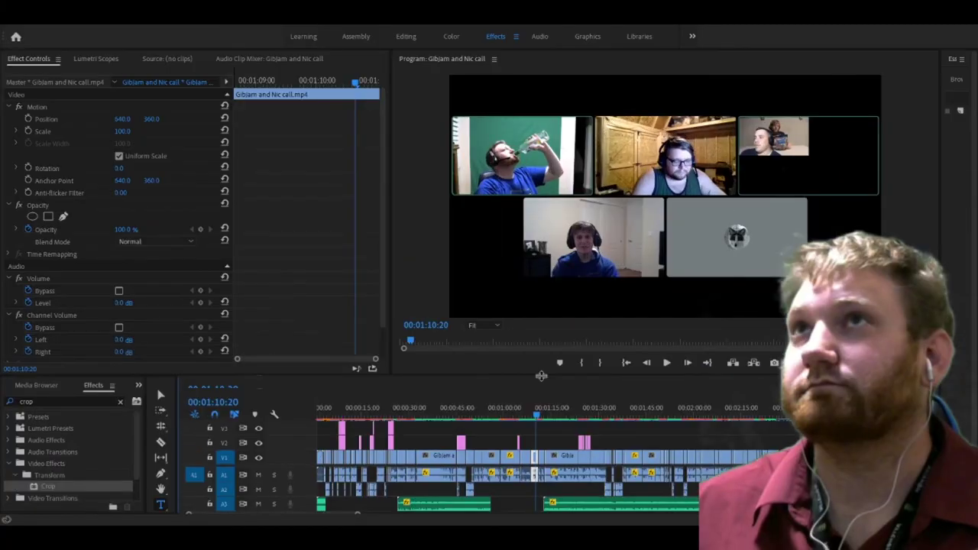
Step: Play back the edit, then rewatch 01:33:23 to 01:36:24 with the timeline zoomed in
key("space")
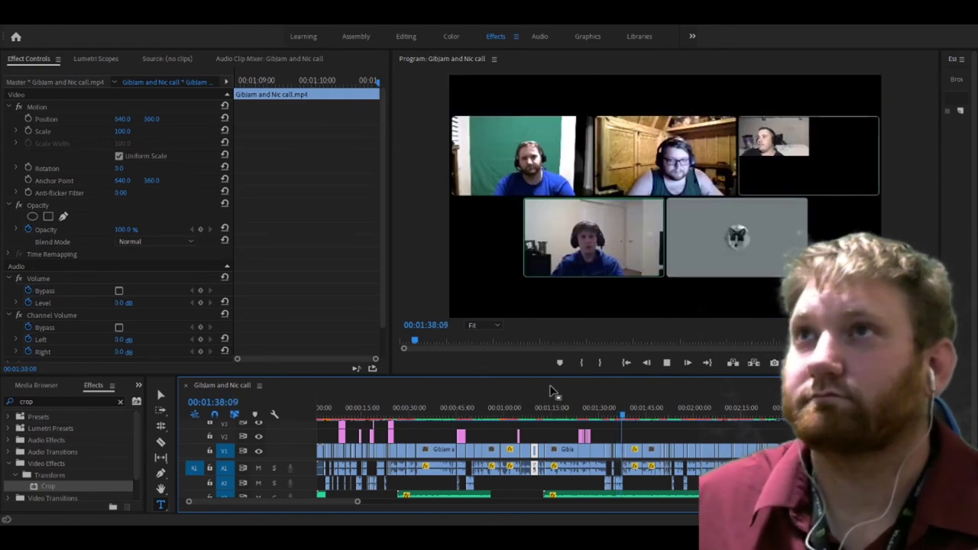
key("space")
left_click(610, 411)
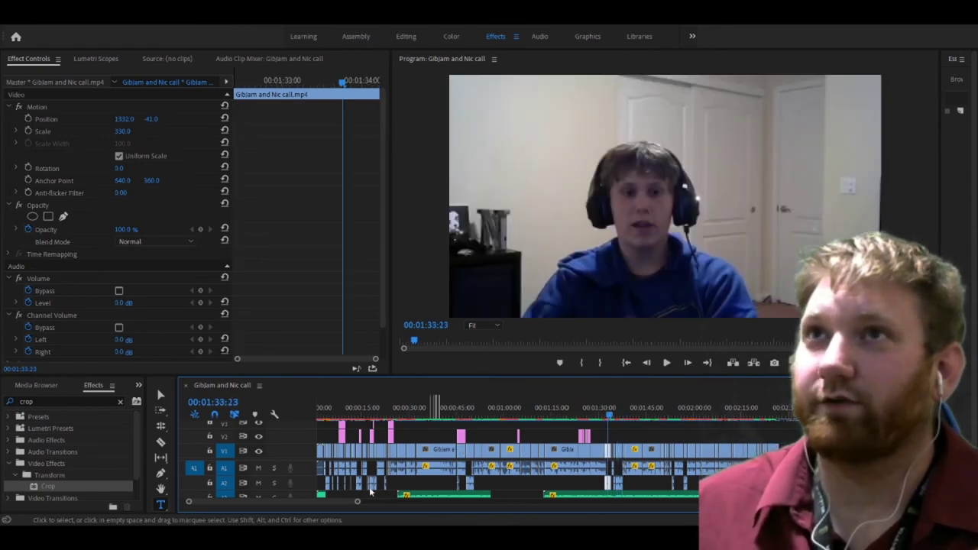
key("=")
key("=")
key("space")
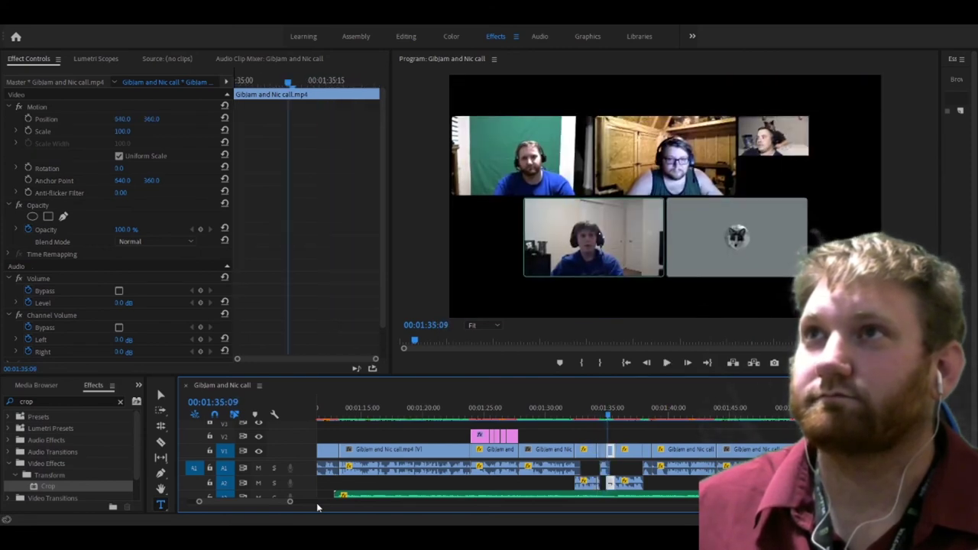
key("space")
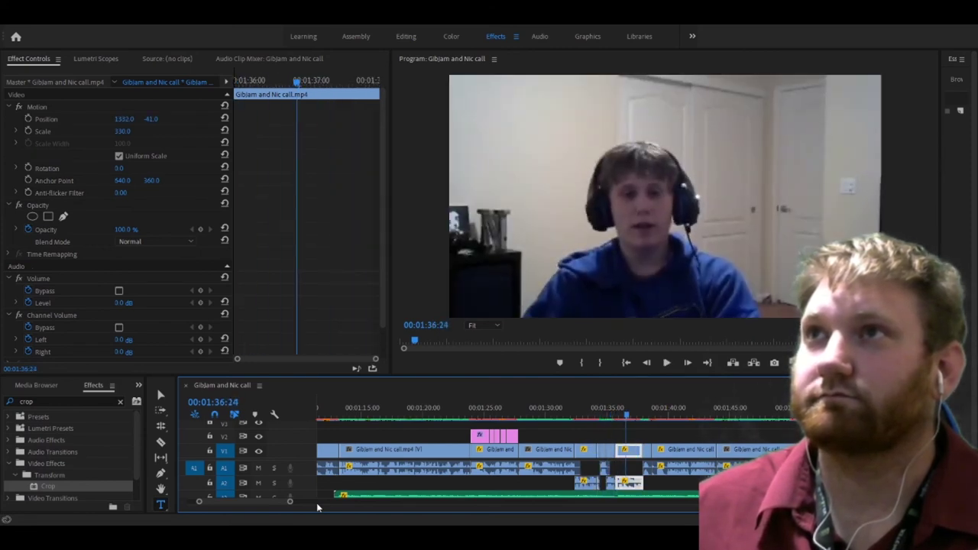
Step: Paste the Facebook-noise text caption onto V2 at 01:36:13
left_click_drag(290, 501, 228, 502)
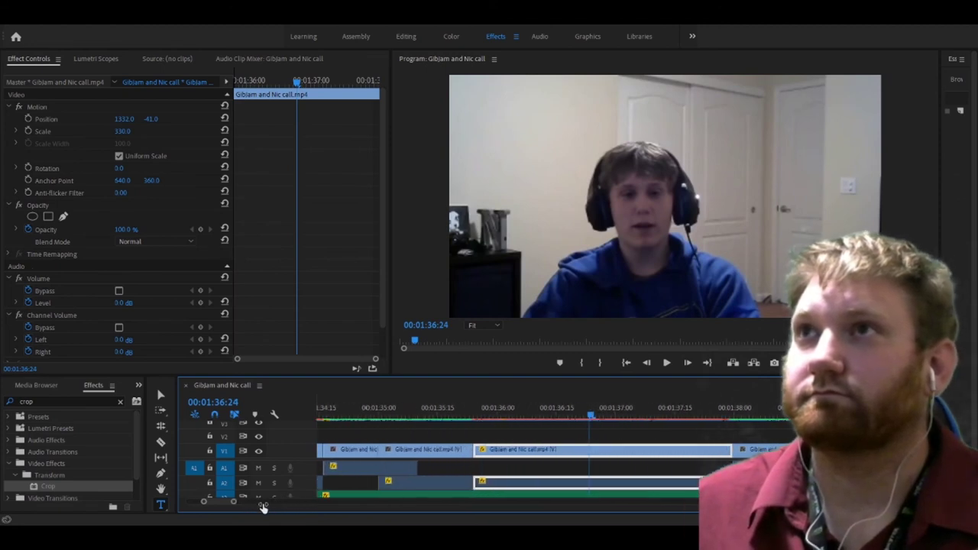
left_click_drag(529, 417, 525, 414)
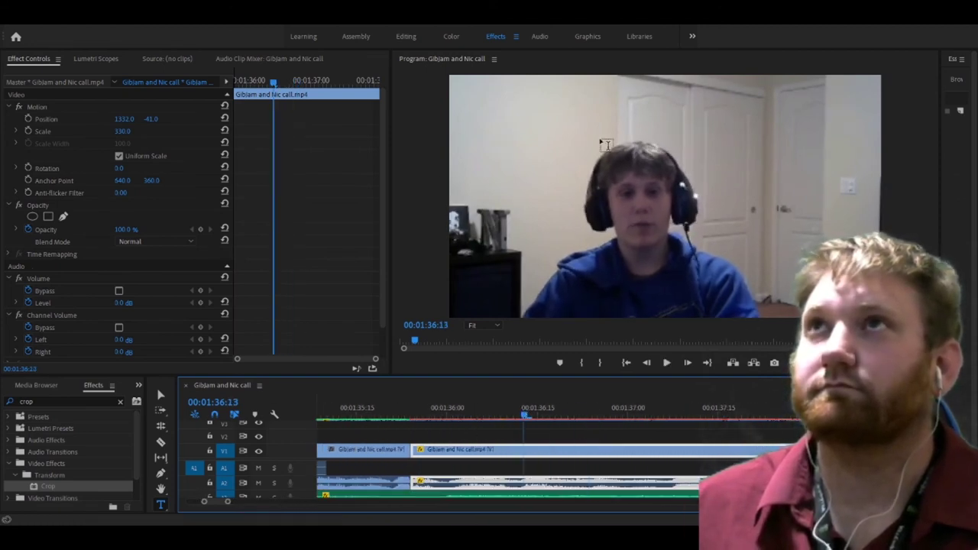
key("ctrl+v")
Step: Set the caption's text fill colour to pink
left_click(11, 119)
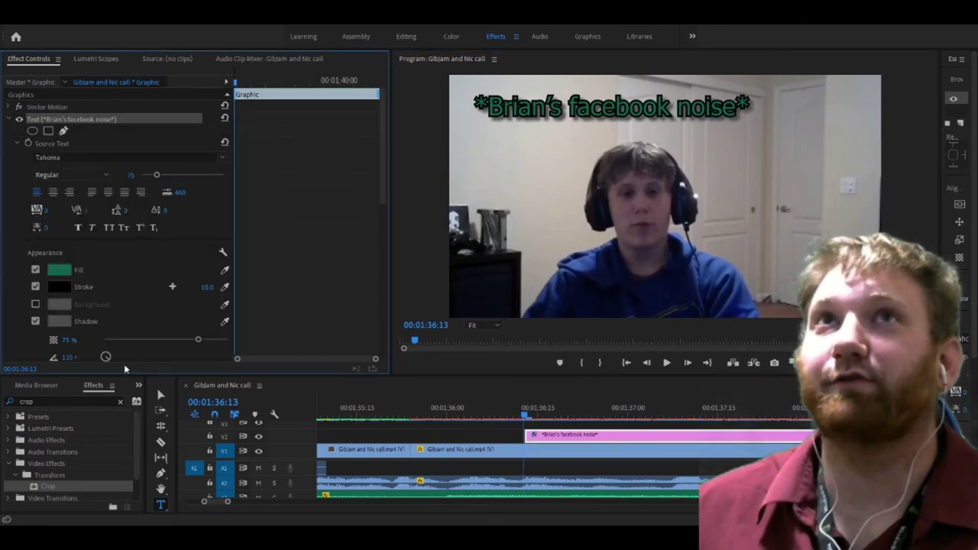
left_click(61, 272)
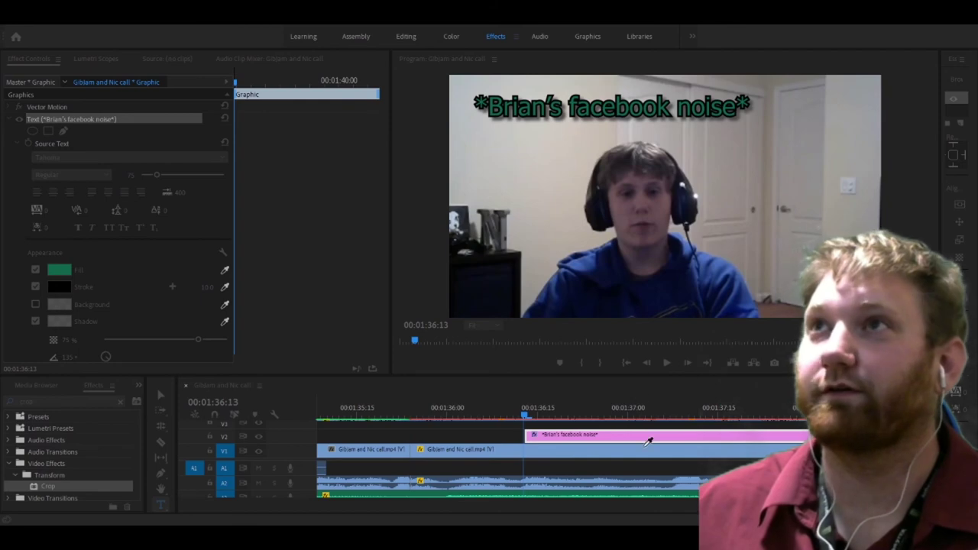
left_click(631, 377)
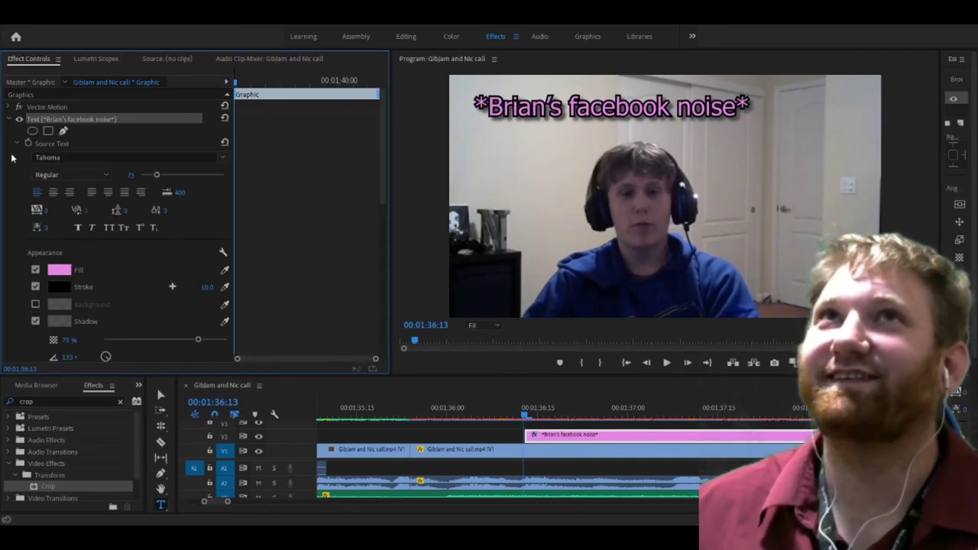
Step: Rotate the caption counter-clockwise to -20° and play back to review it
left_click(11, 120)
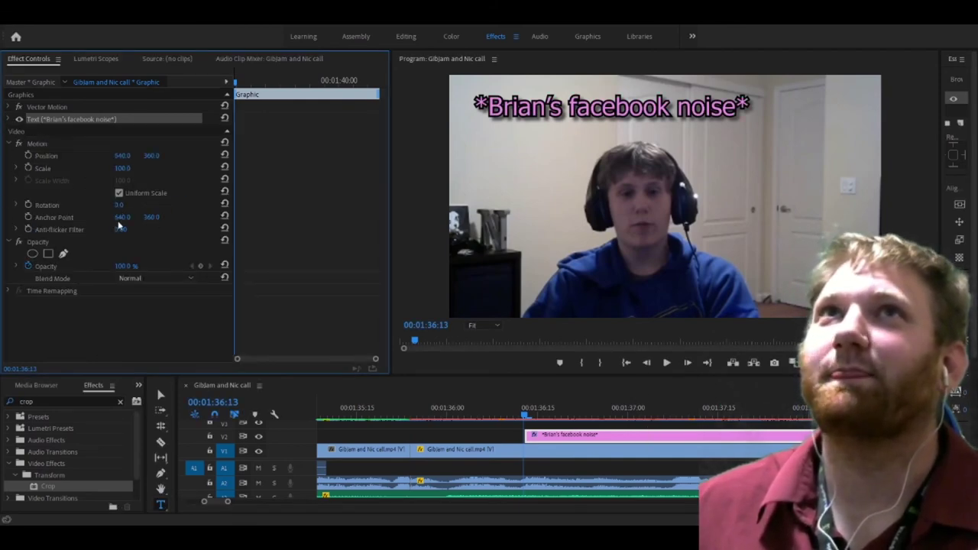
left_click_drag(122, 208, 106, 205)
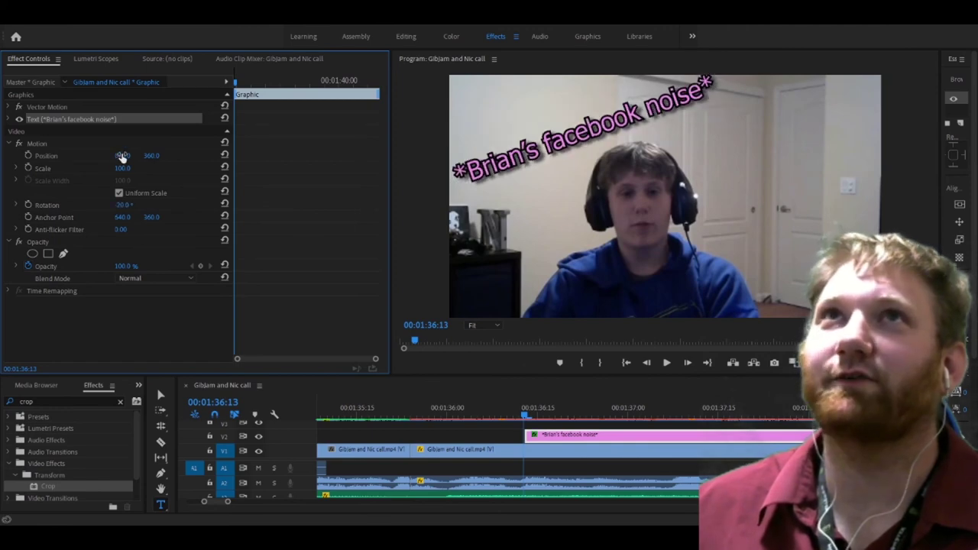
key("space")
key("minus")
key("minus")
key("minus")
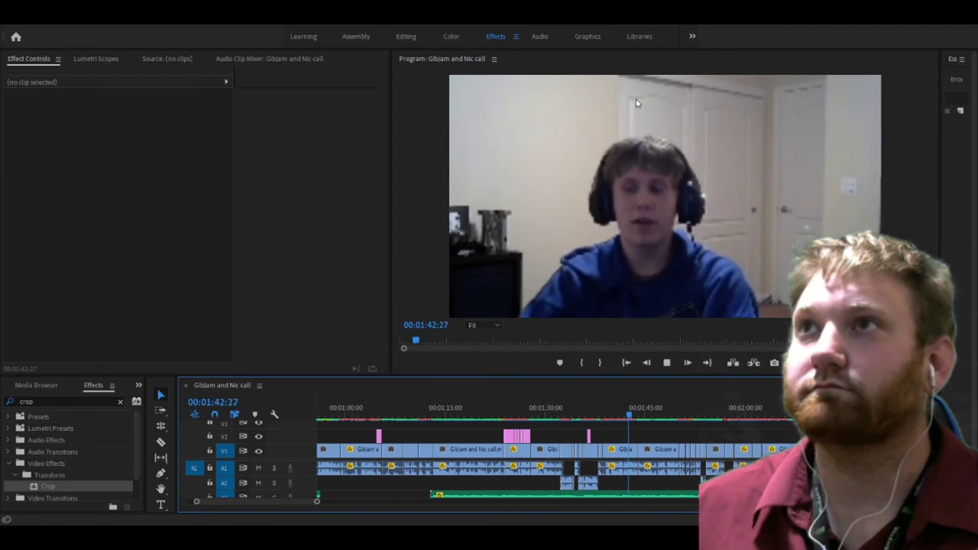
key("space")
left_click(625, 451)
key("=")
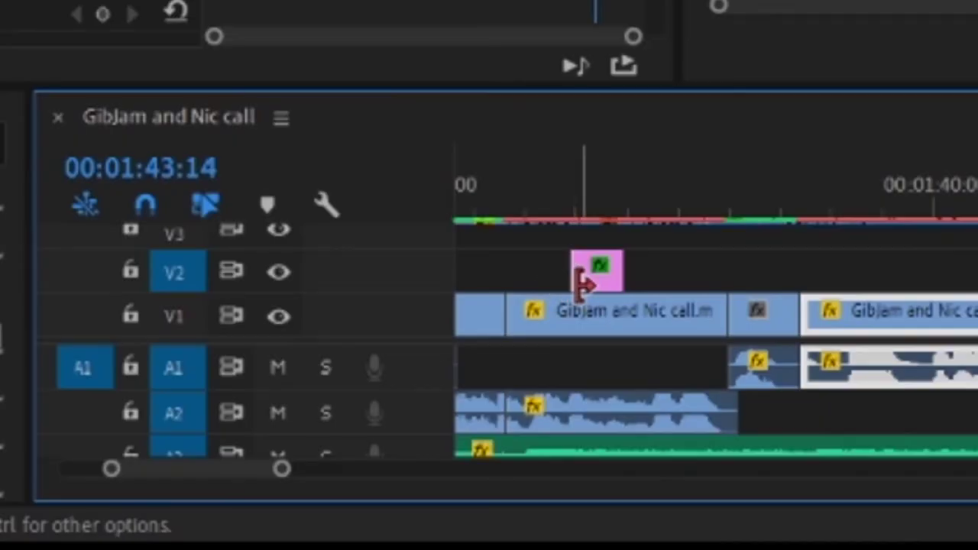
left_click(595, 278)
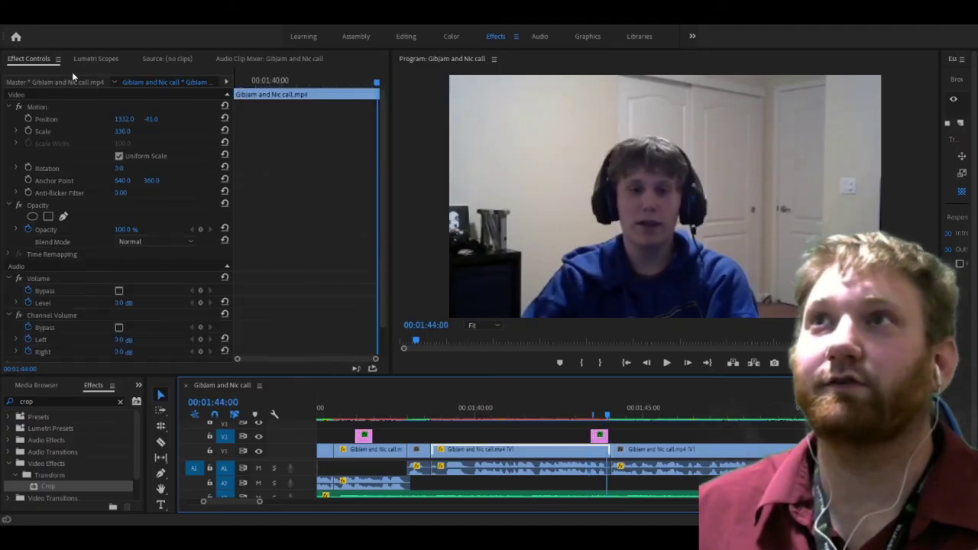
left_click(549, 413)
key("space")
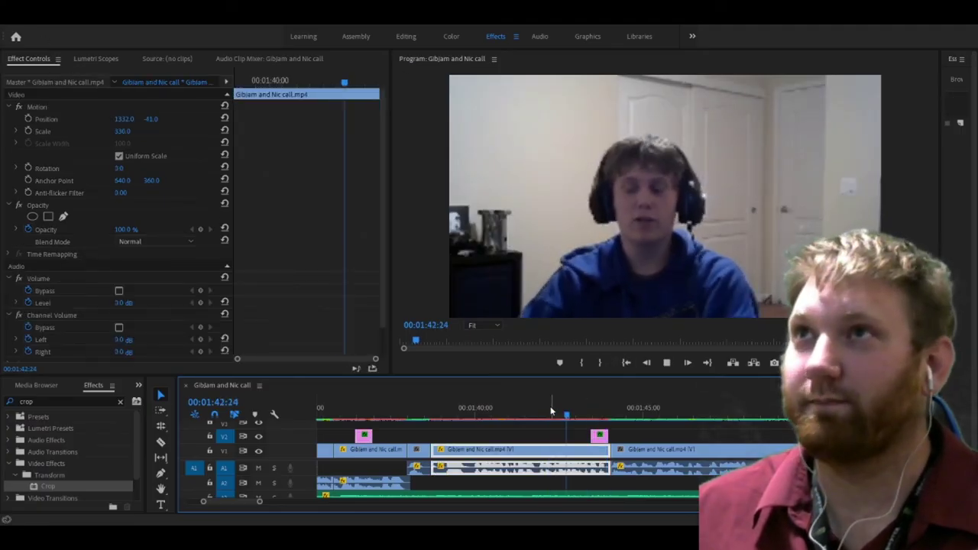
key("space")
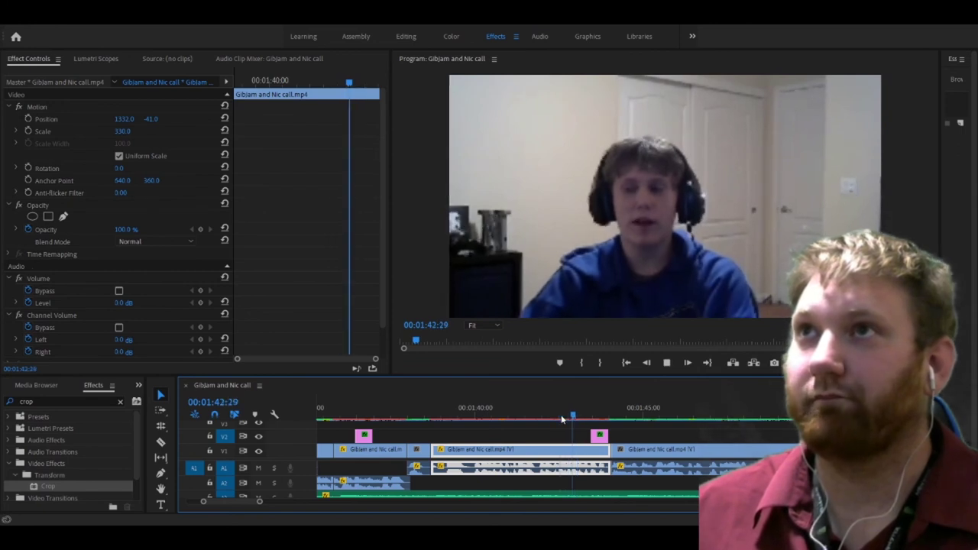
left_click(519, 415)
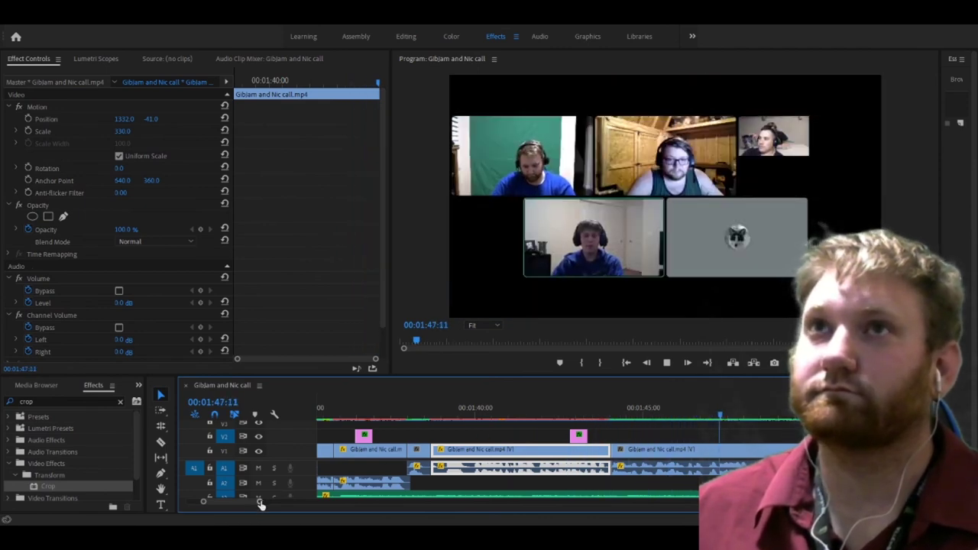
left_click_drag(261, 502, 361, 504)
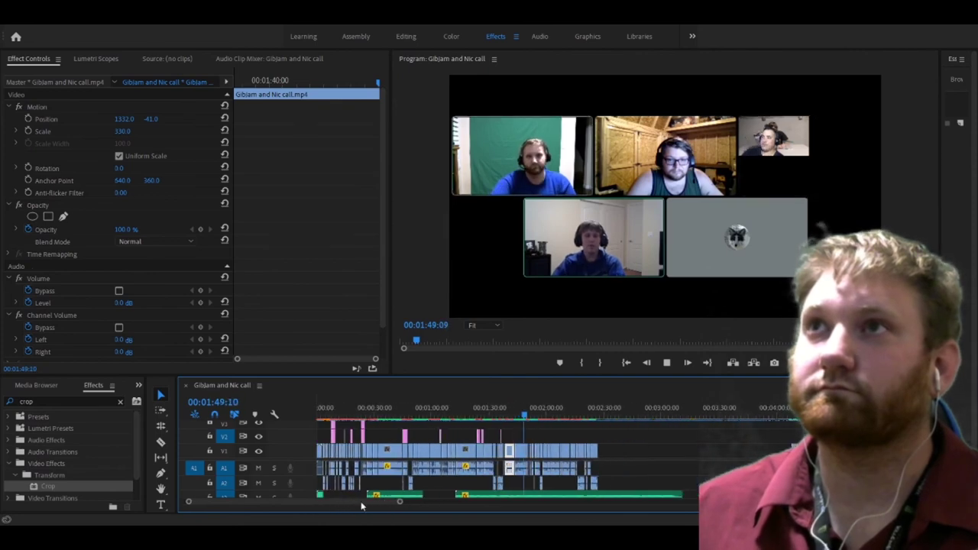
Step: Trim the A3 music clip so it ends at the playhead at 01:50:18
left_click_drag(535, 377, 535, 278)
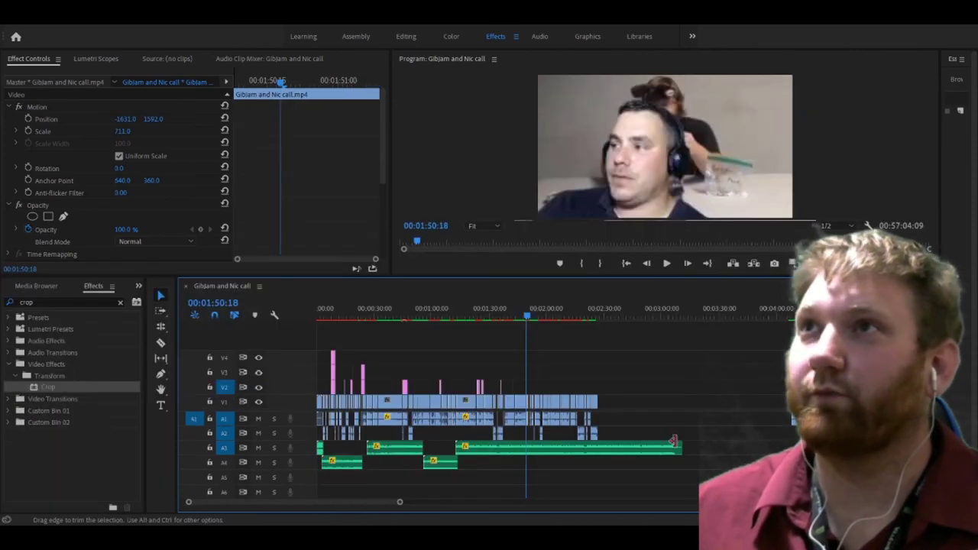
left_click_drag(580, 451, 524, 457)
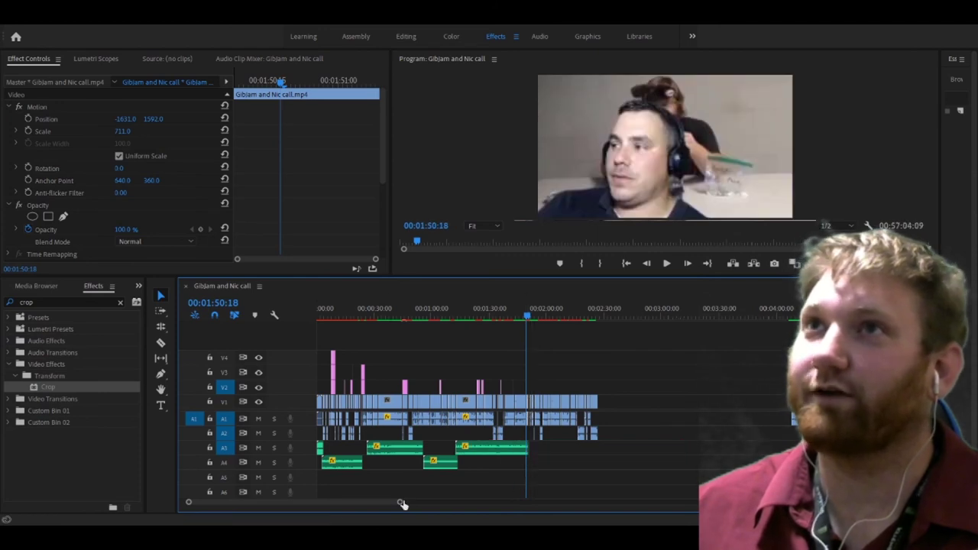
left_click_drag(402, 504, 270, 503)
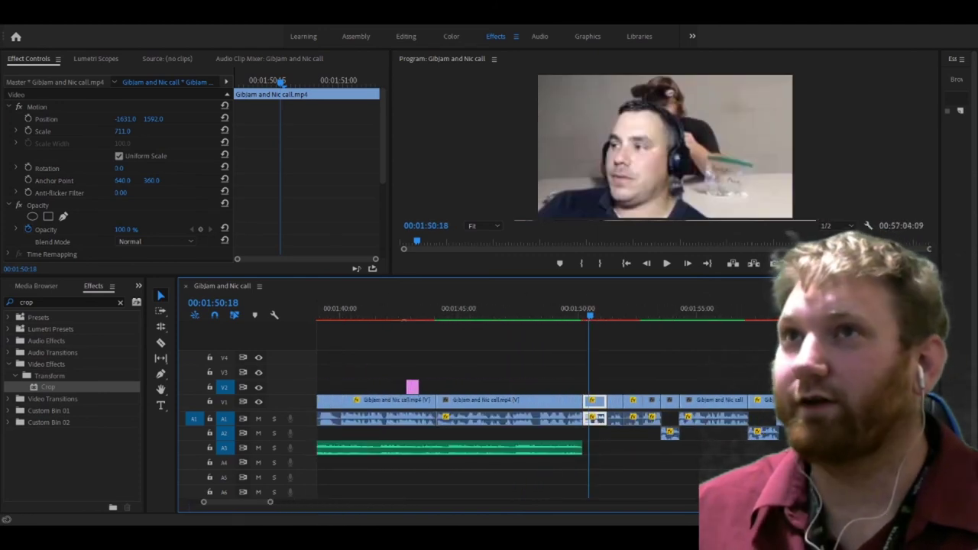
left_click_drag(267, 505, 841, 504)
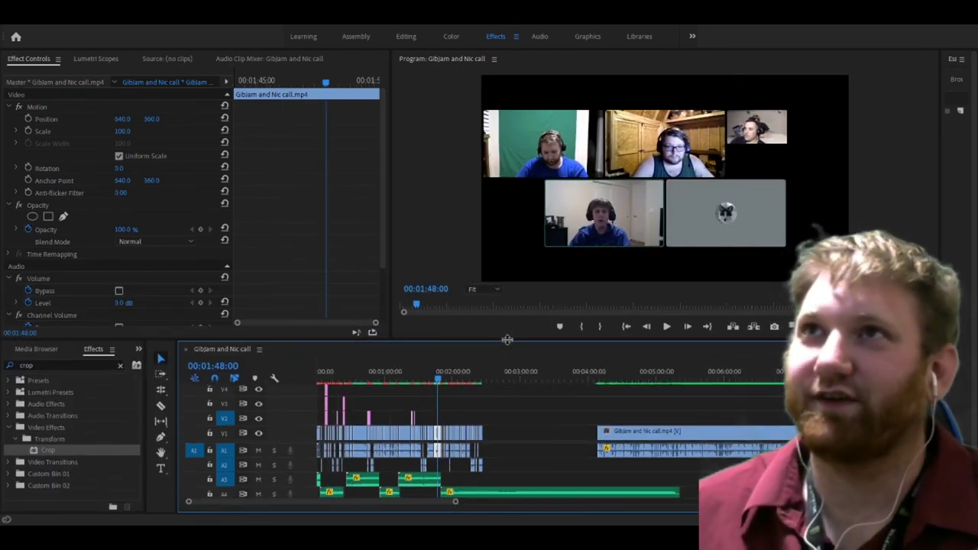
Step: Play back from 01:48:00 and trim the final music clip to end with the call around 2:28
key("space")
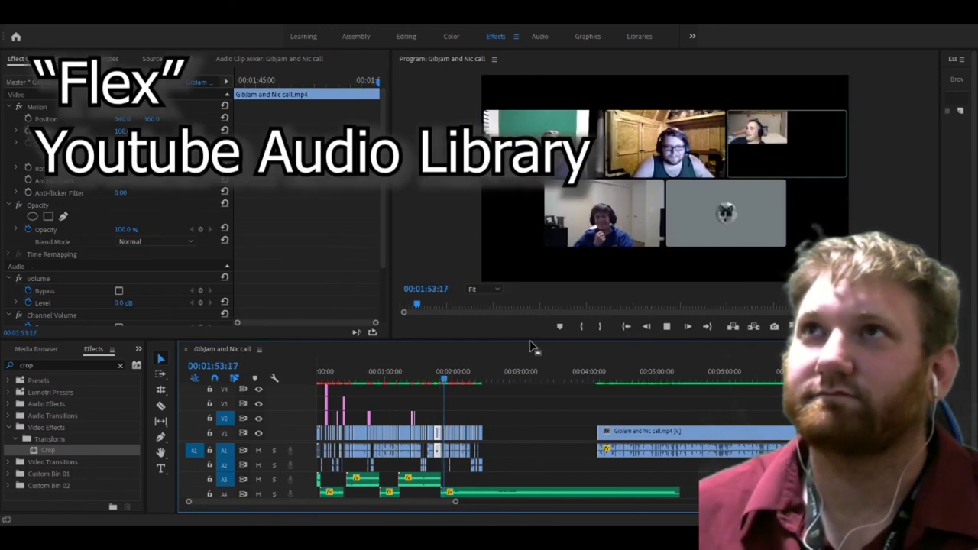
left_click_drag(532, 340, 537, 308)
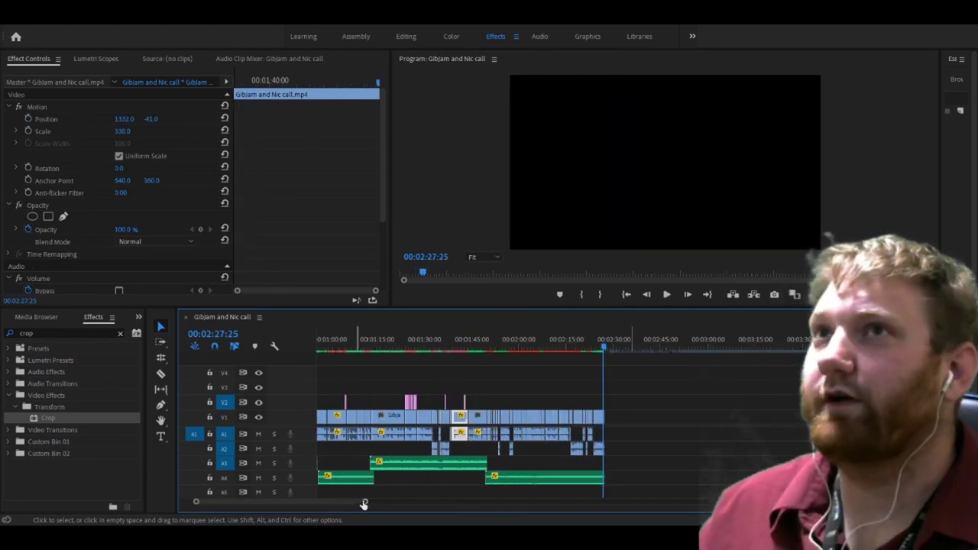
left_click_drag(364, 505, 656, 516)
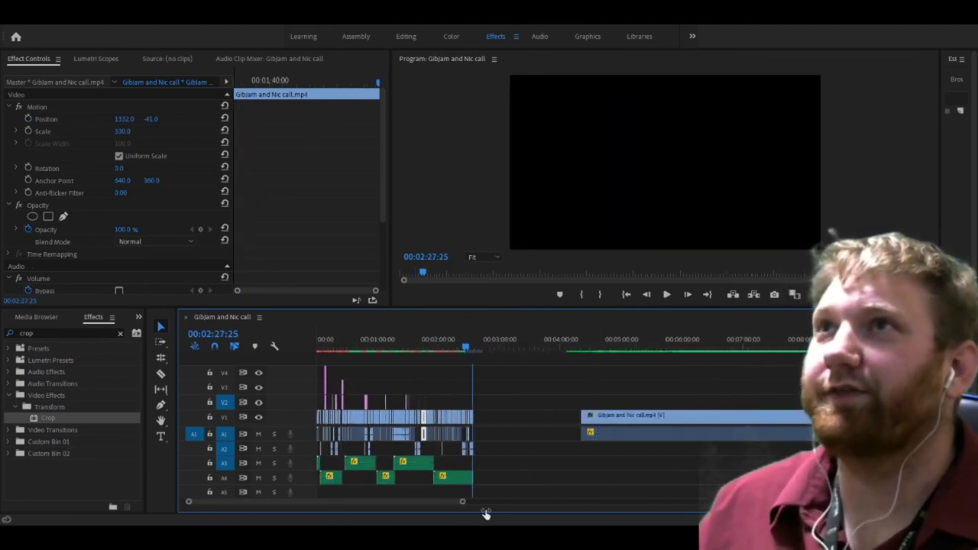